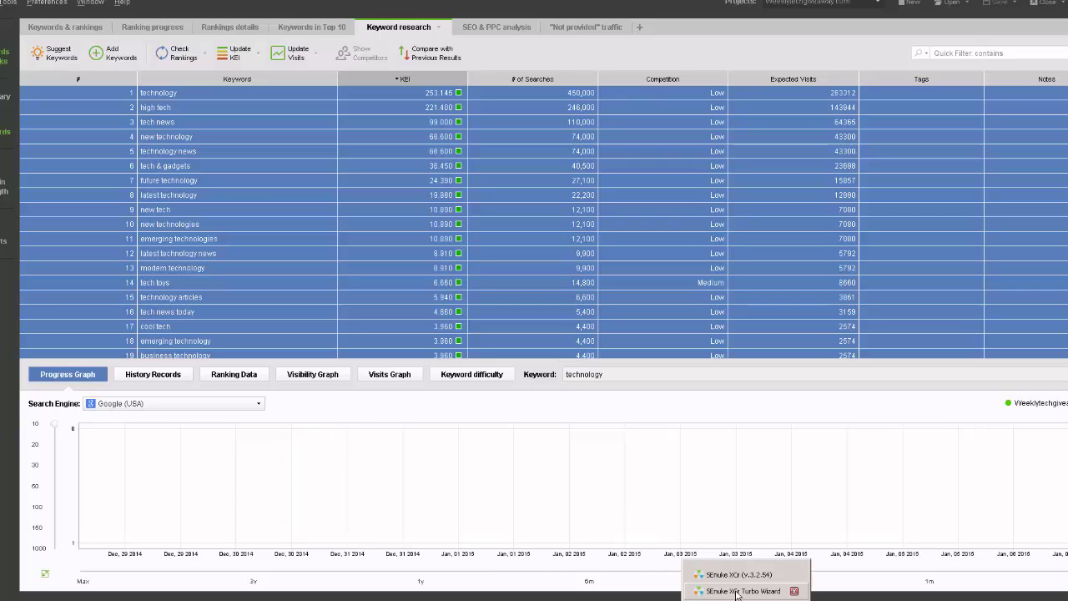
- Switch to the SEnuke XCr Turbo Wizard and move its window over the middle of the keyword table
{"action": "left_click", "coordinate": [793, 589]}
{"action": "left_click_drag", "start_coordinate": [295, 56], "coordinate": [297, 53]}
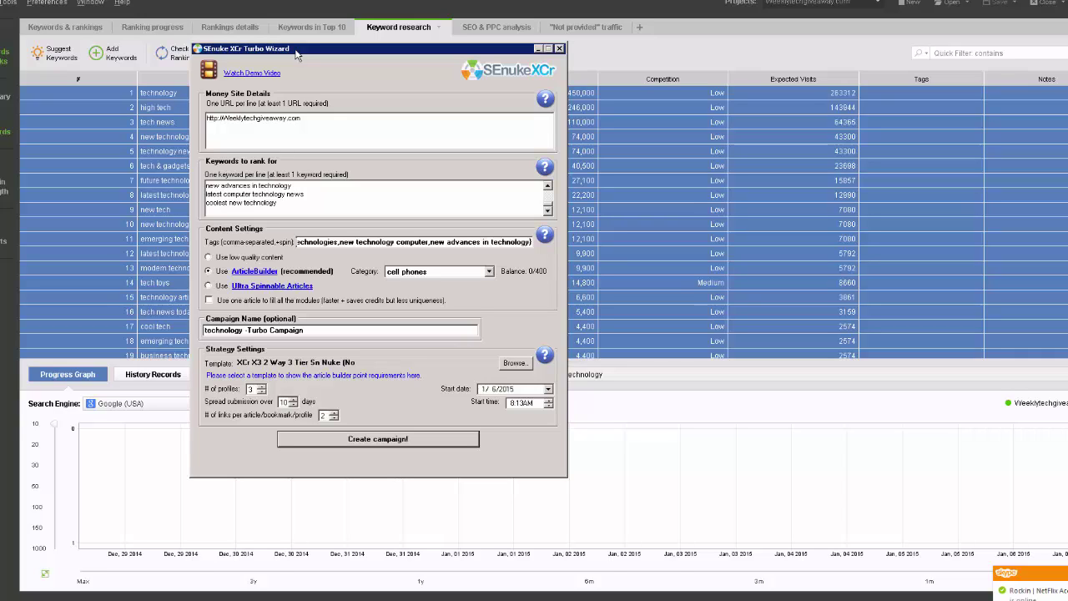
{"action": "left_click_drag", "start_coordinate": [296, 54], "coordinate": [302, 54]}
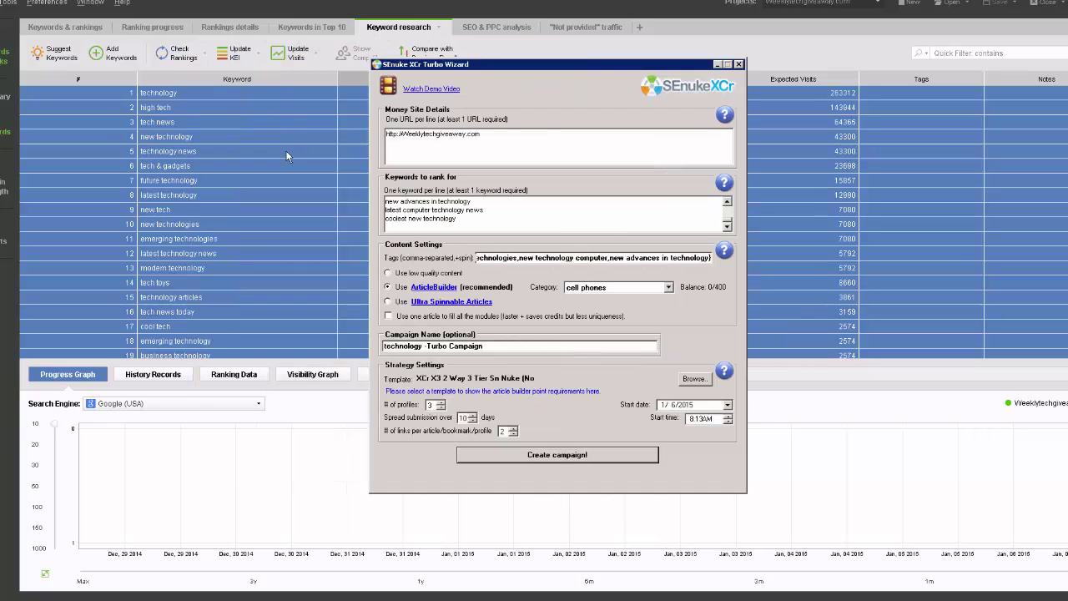
- Return to the keyword research table and review the technology keywords with their KEI, searches and competition
{"action": "left_click", "coordinate": [286, 156]}
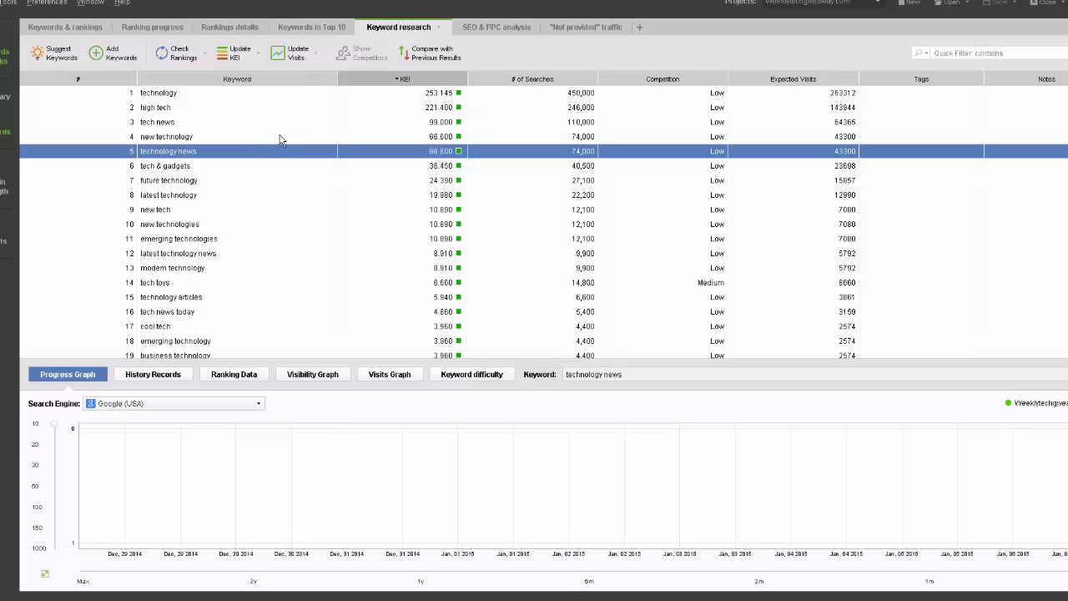
{"action": "right_click", "coordinate": [281, 138]}
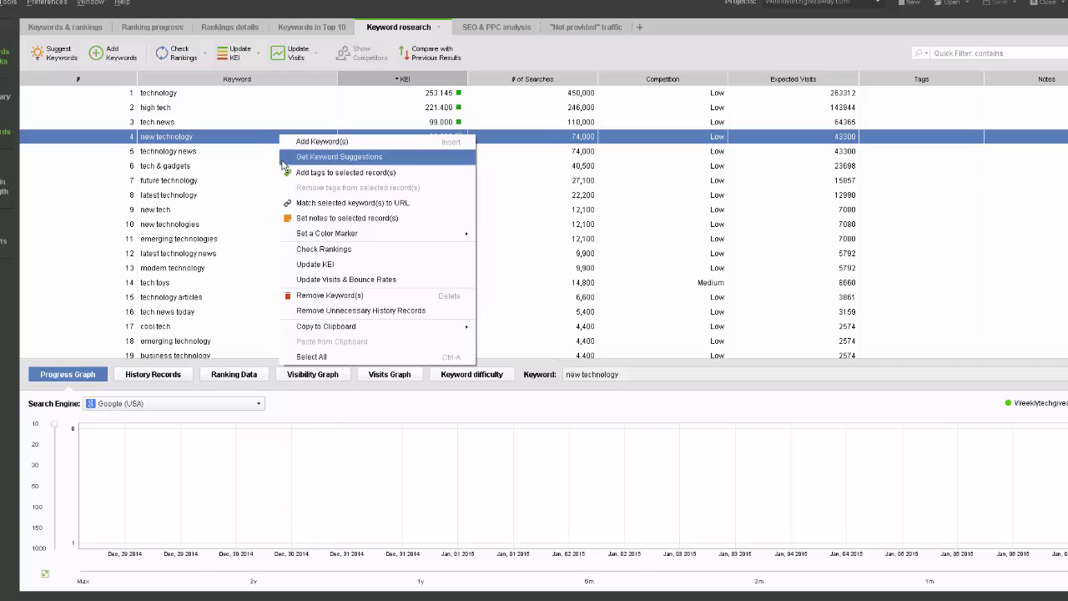
{"action": "left_click", "coordinate": [548, 123]}
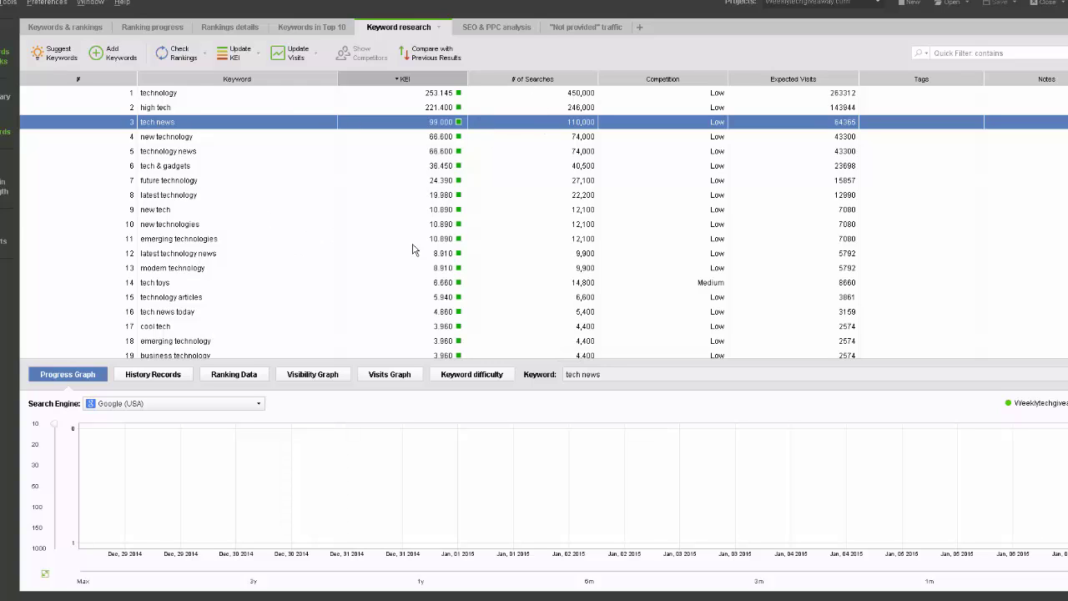
{"action": "left_click", "coordinate": [355, 224]}
{"action": "scroll", "coordinate": [352, 232], "scroll_direction": "down", "scroll_amount": 5}
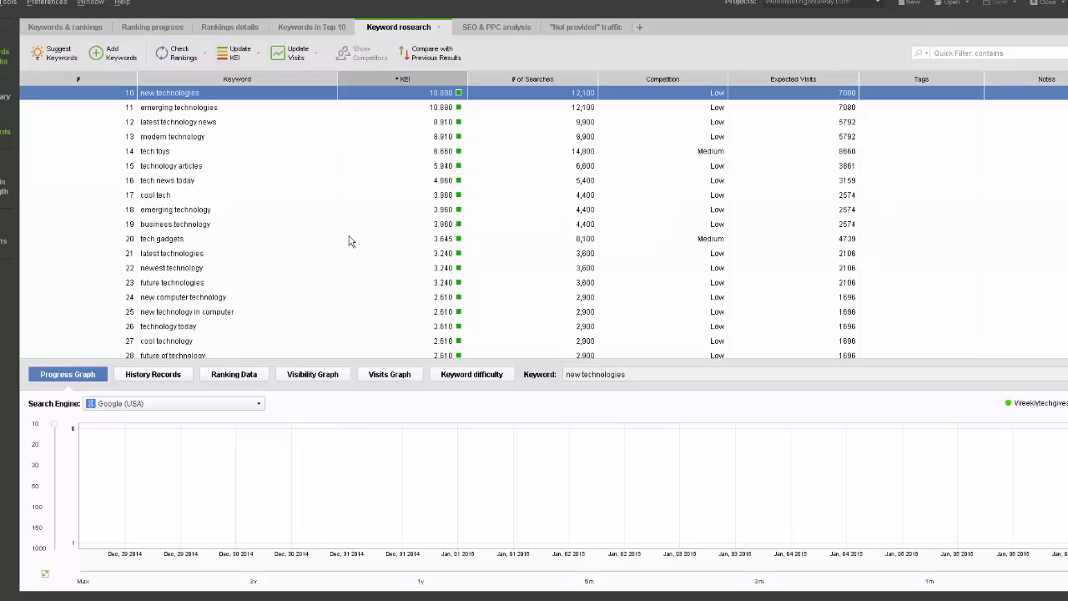
{"action": "scroll", "coordinate": [350, 250], "scroll_direction": "down", "scroll_amount": 11}
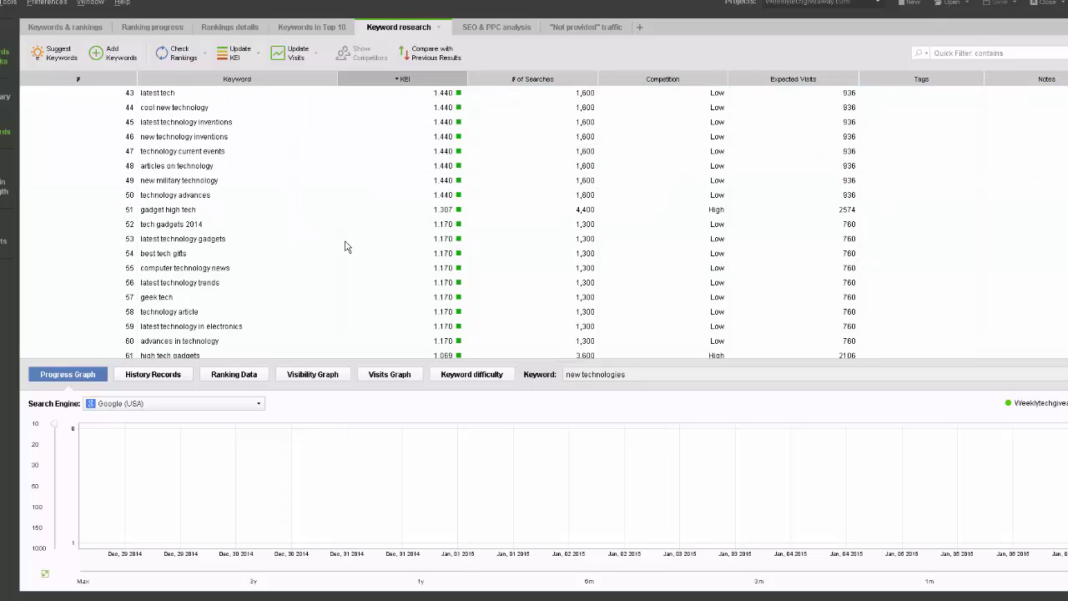
{"action": "scroll", "coordinate": [353, 274], "scroll_direction": "up", "scroll_amount": 2}
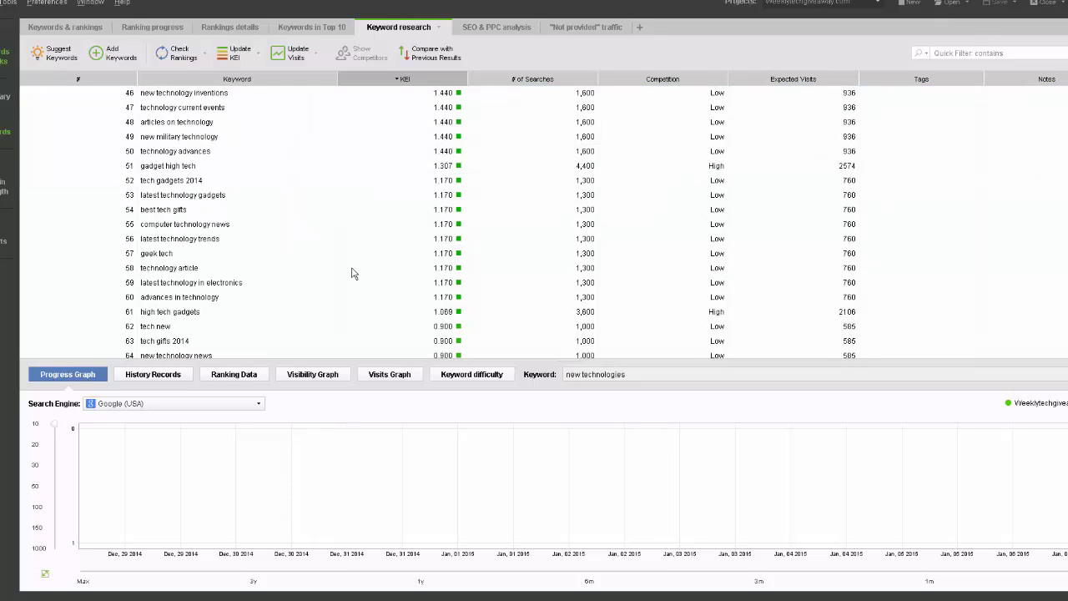
{"action": "scroll", "coordinate": [352, 276], "scroll_direction": "up", "scroll_amount": 11}
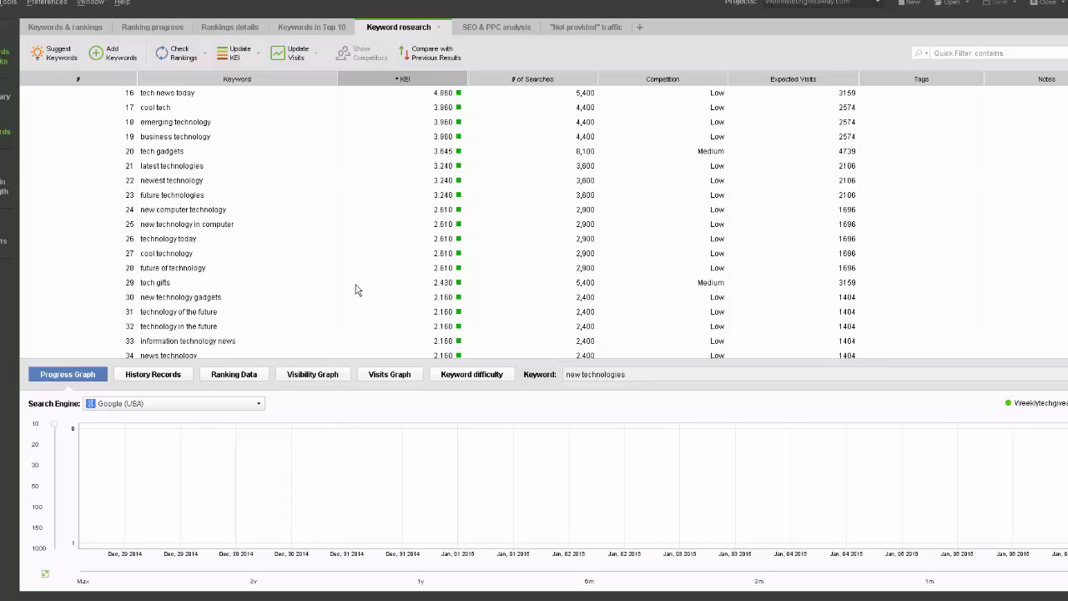
{"action": "scroll", "coordinate": [348, 306], "scroll_direction": "up", "scroll_amount": 2}
{"action": "scroll", "coordinate": [342, 311], "scroll_direction": "down", "scroll_amount": 1}
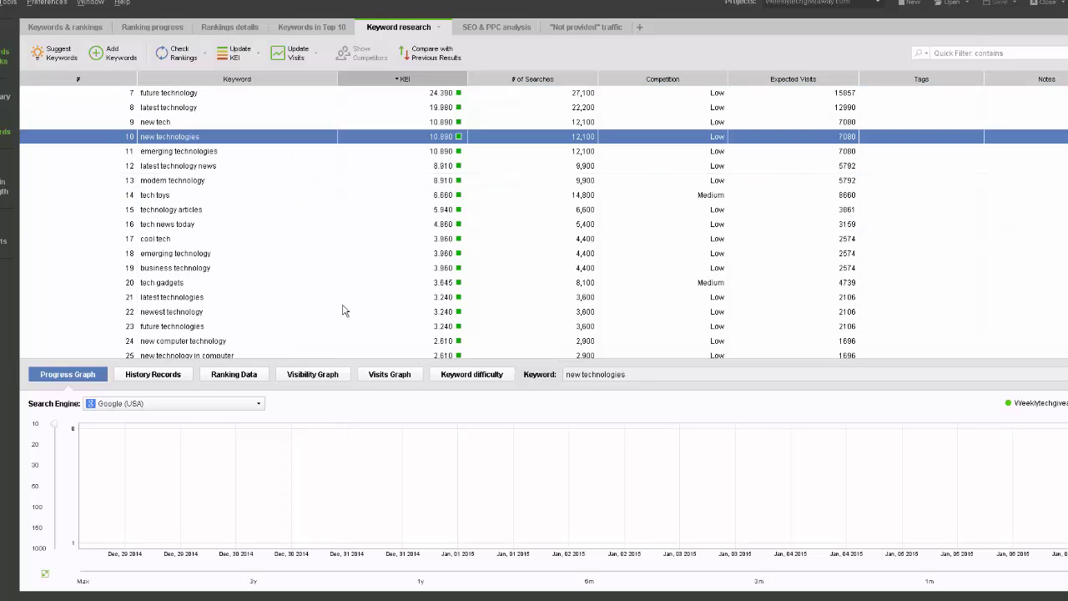
{"action": "scroll", "coordinate": [342, 311], "scroll_direction": "up", "scroll_amount": 2}
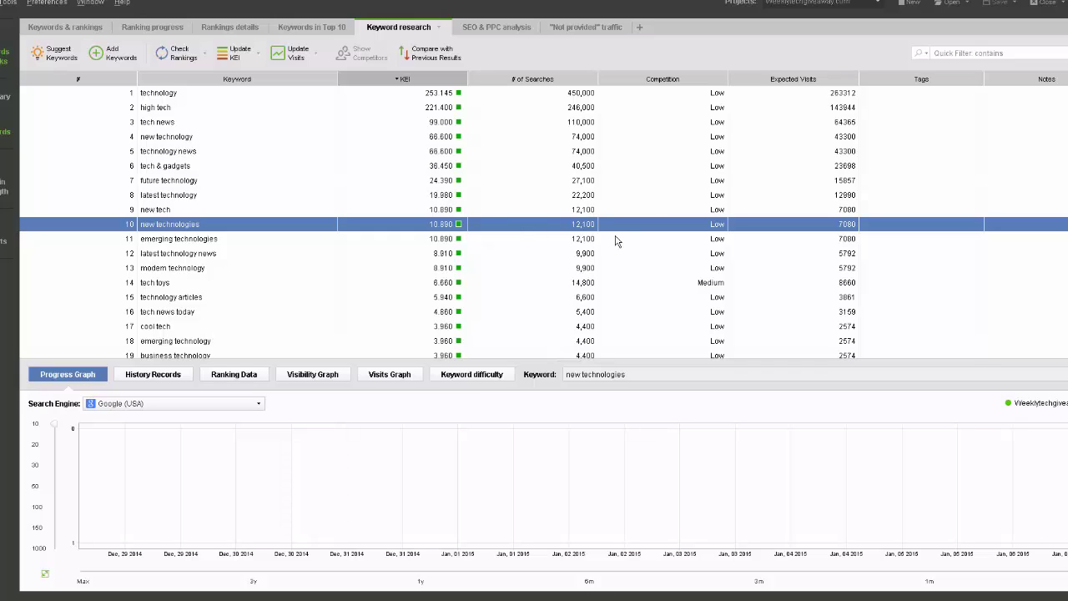
- Select all records in the keyword research table and copy only their keywords to the clipboard
{"action": "right_click", "coordinate": [271, 214]}
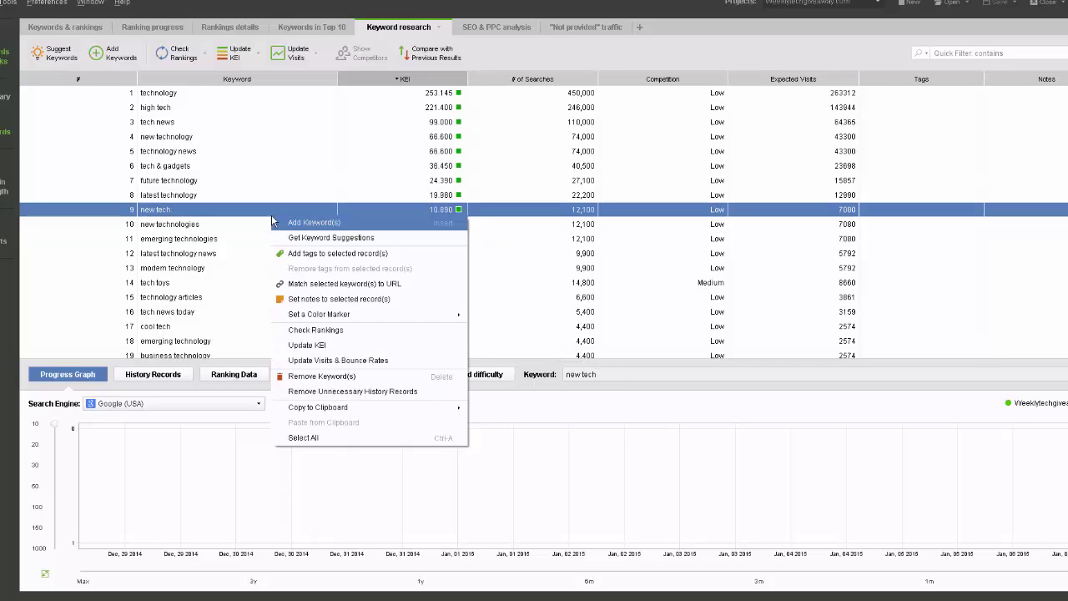
{"action": "mouse_move", "coordinate": [446, 408]}
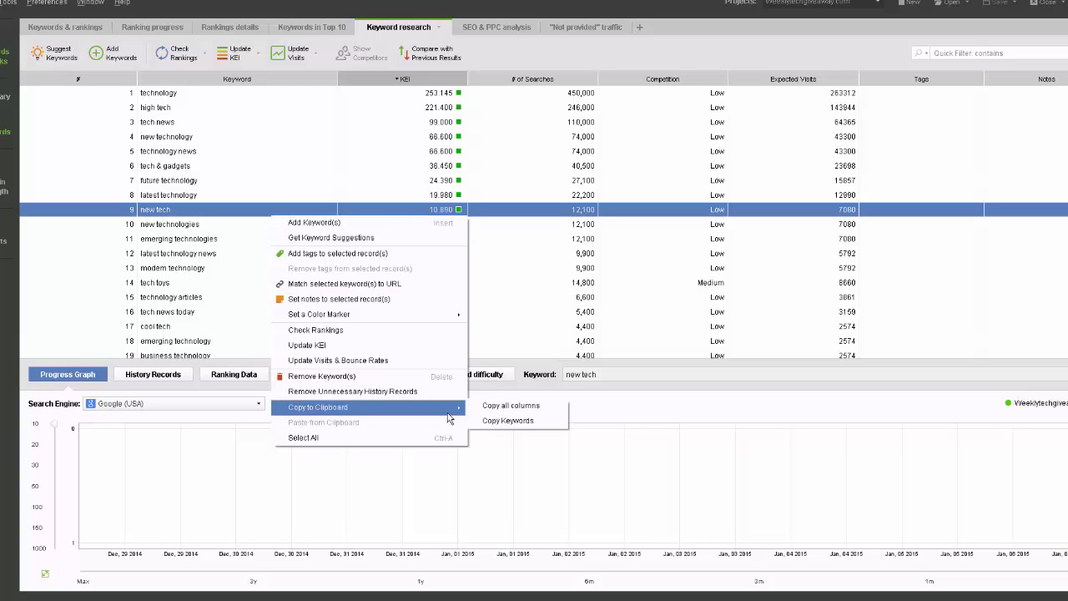
{"action": "left_click", "coordinate": [302, 438]}
{"action": "right_click", "coordinate": [245, 212]}
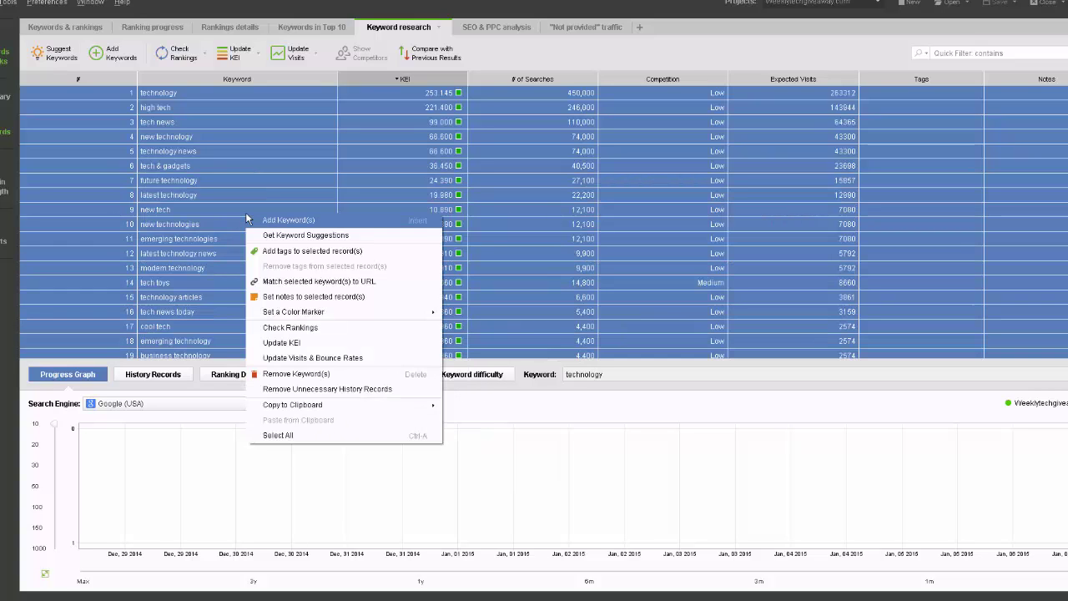
{"action": "mouse_move", "coordinate": [417, 404]}
{"action": "left_click", "coordinate": [501, 419]}
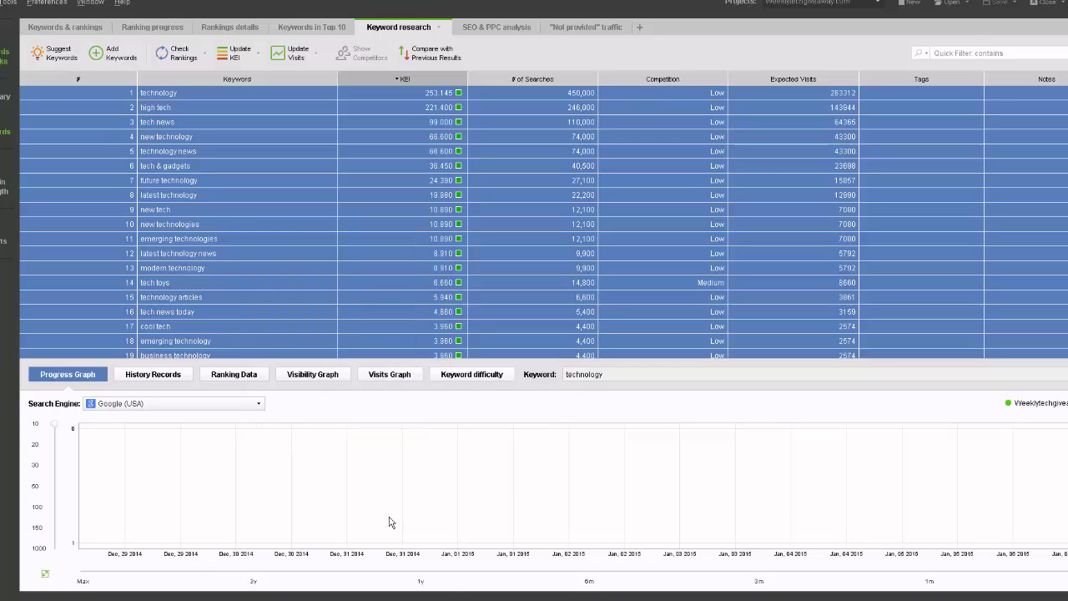
- Switch to Wicked Article Creator and replace all text in the Title Builder with the copied keyword list
{"action": "mouse_move", "coordinate": [451, 594]}
{"action": "left_click", "coordinate": [420, 576]}
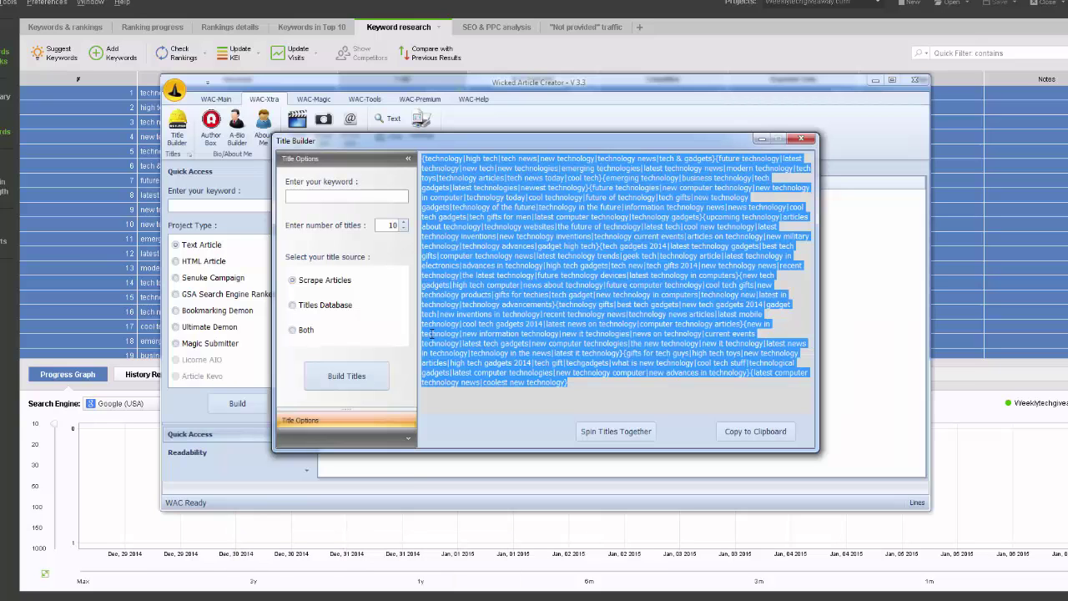
{"action": "left_click", "coordinate": [528, 296]}
{"action": "key", "text": "ctrl+v"}
{"action": "key", "text": "ctrl+a"}
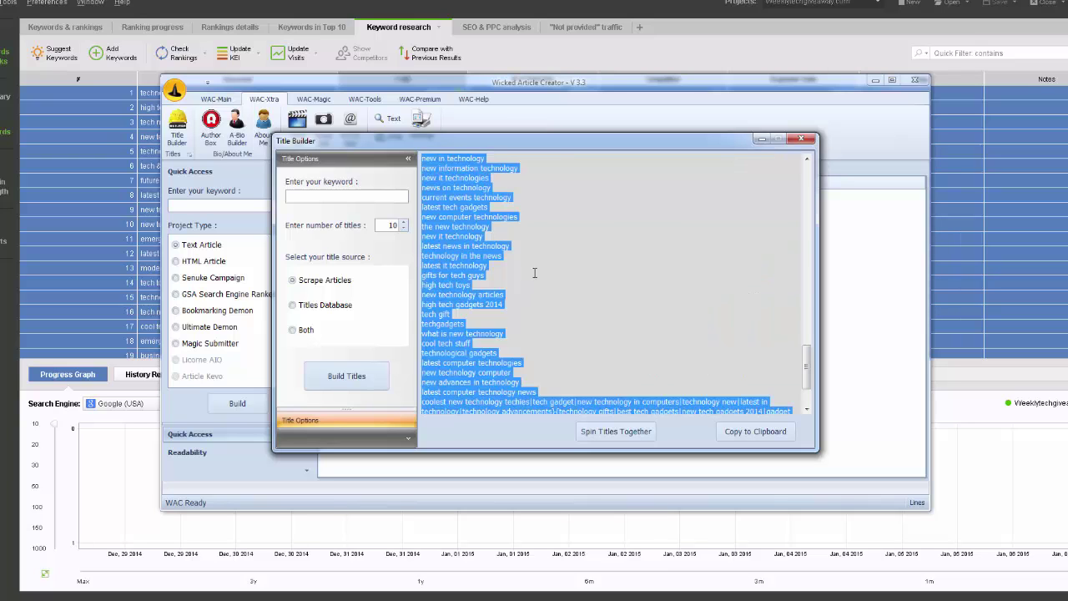
{"action": "key", "text": "ctrl+z"}
{"action": "mouse_move", "coordinate": [344, 141]}
{"action": "left_mouse_down"}
{"action": "mouse_move", "coordinate": [340, 156]}
{"action": "mouse_move", "coordinate": [334, 137]}
{"action": "left_mouse_up"}
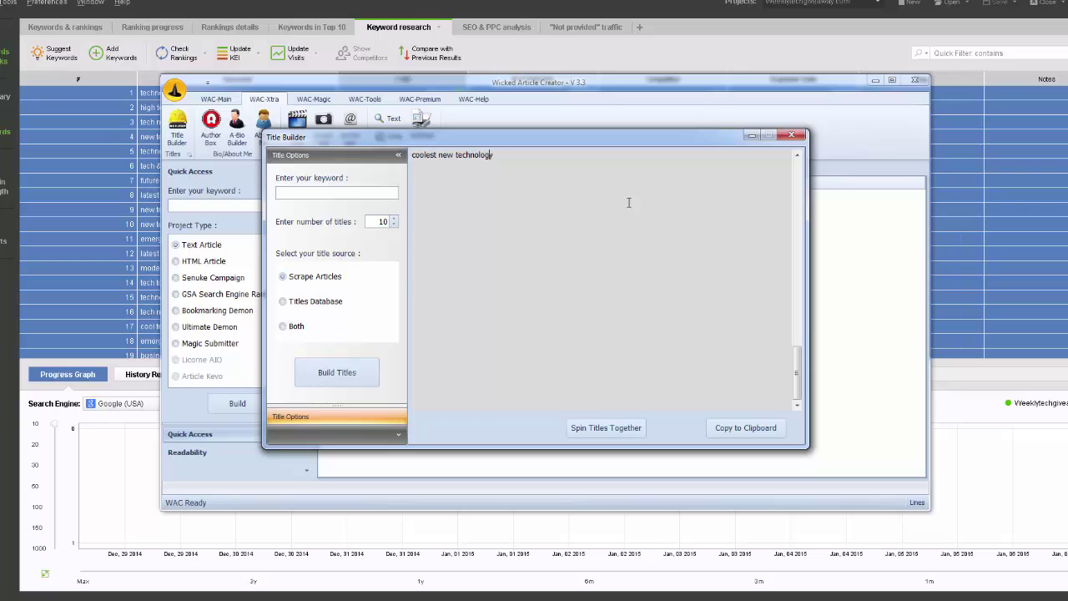
{"action": "key", "text": "ctrl+y"}
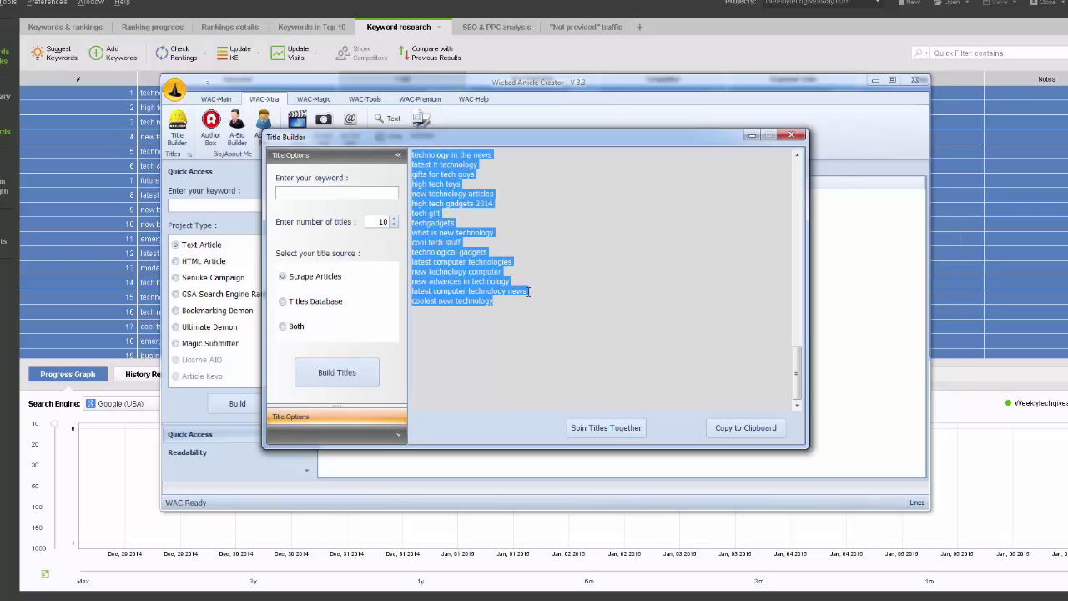
{"action": "left_click", "coordinate": [505, 327]}
{"action": "scroll", "coordinate": [549, 290], "scroll_direction": "up", "scroll_amount": 12}
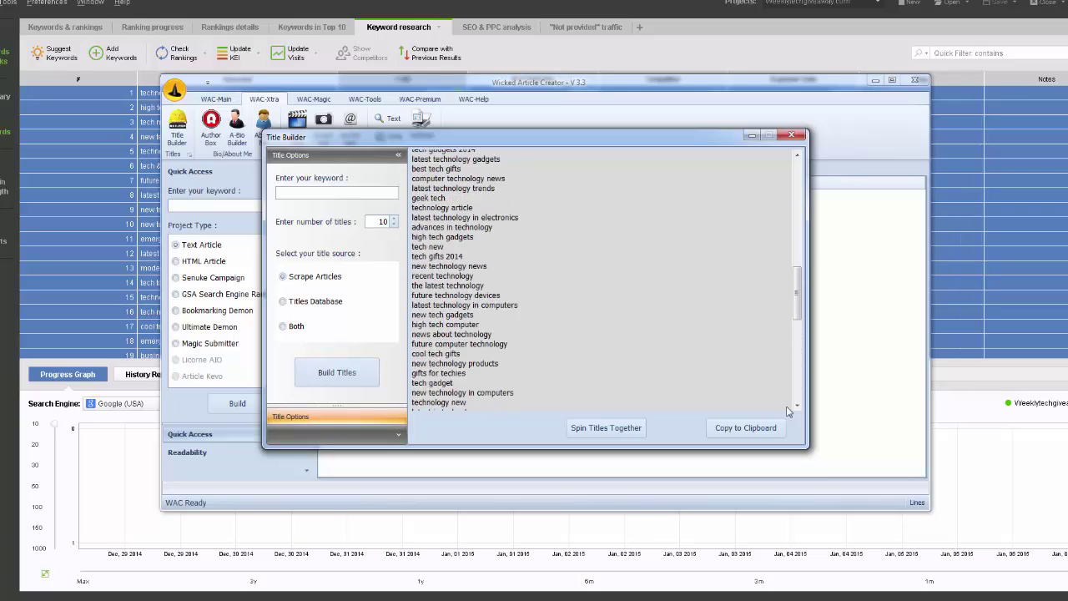
{"action": "scroll", "coordinate": [539, 220], "scroll_direction": "up", "scroll_amount": 10}
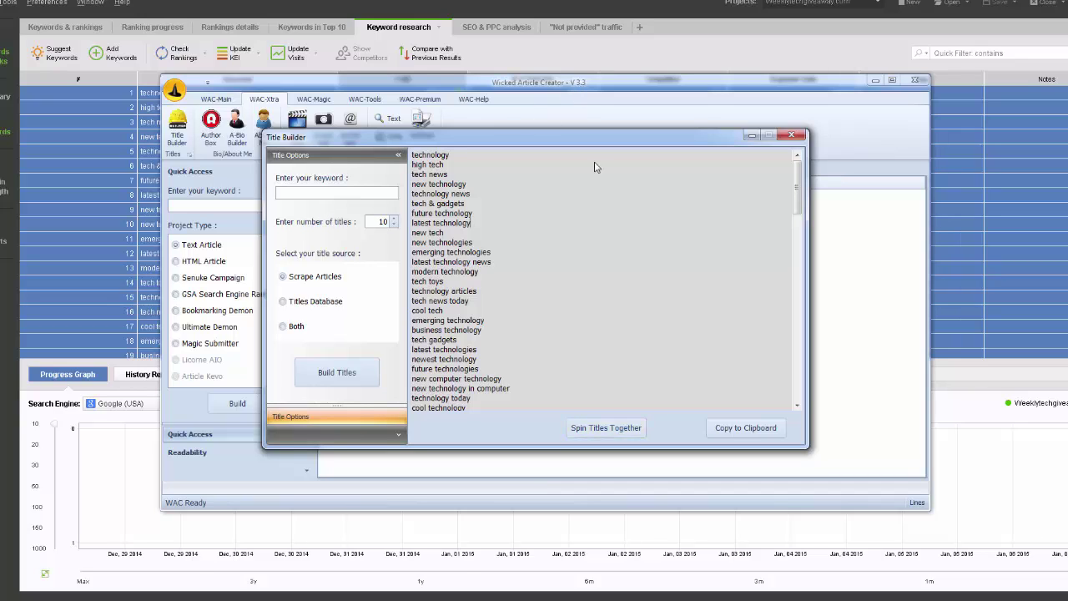
- Spin the keyword titles together into one spintax string, copy it, and close the Title Builder
{"action": "left_click", "coordinate": [605, 428]}
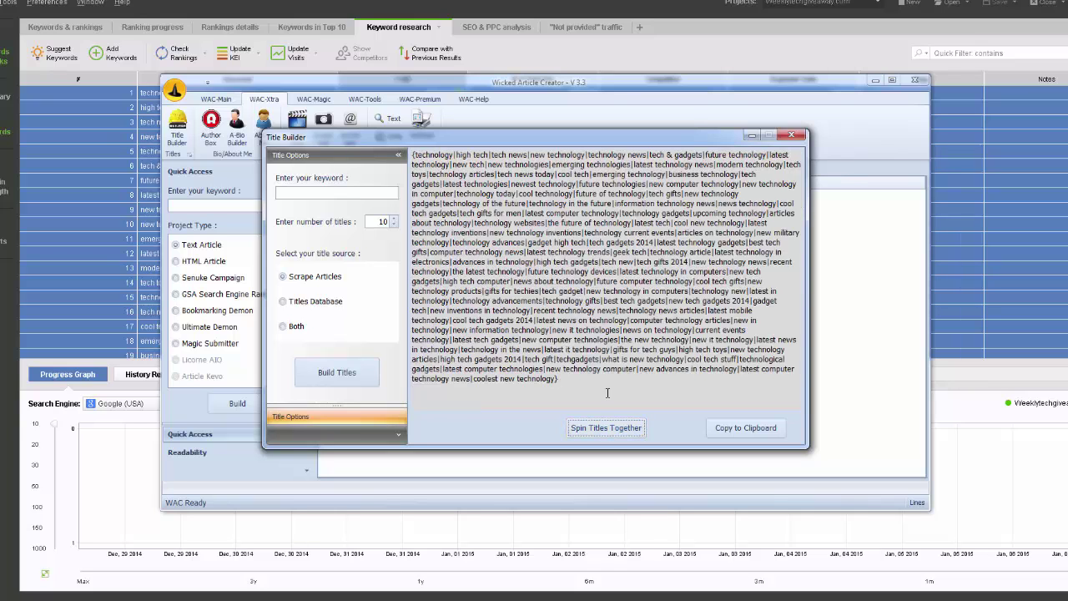
{"action": "left_click_drag", "start_coordinate": [607, 392], "coordinate": [412, 152]}
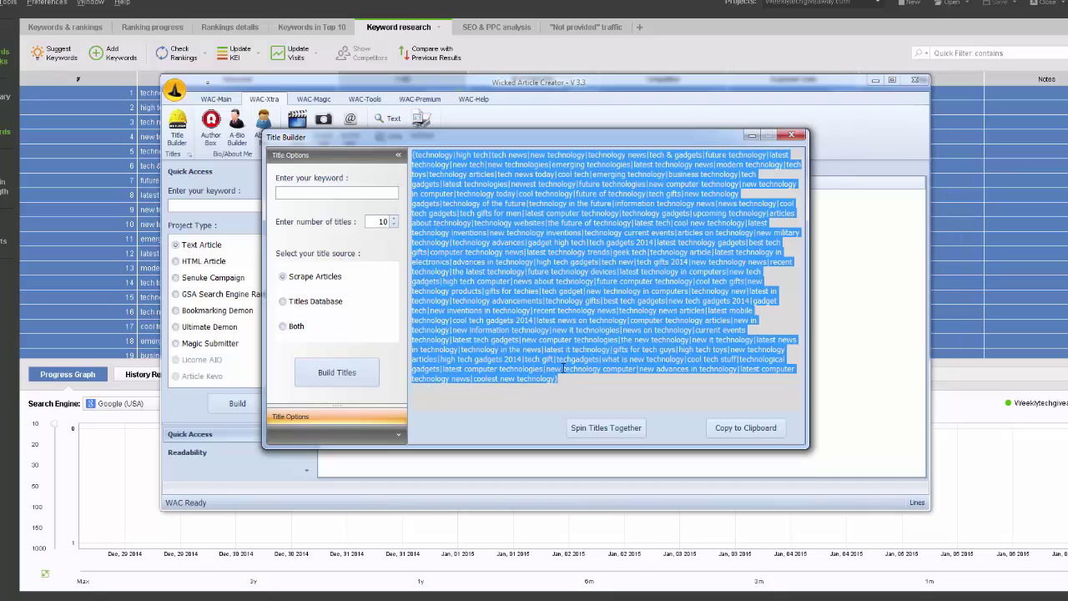
{"action": "left_click", "coordinate": [593, 390]}
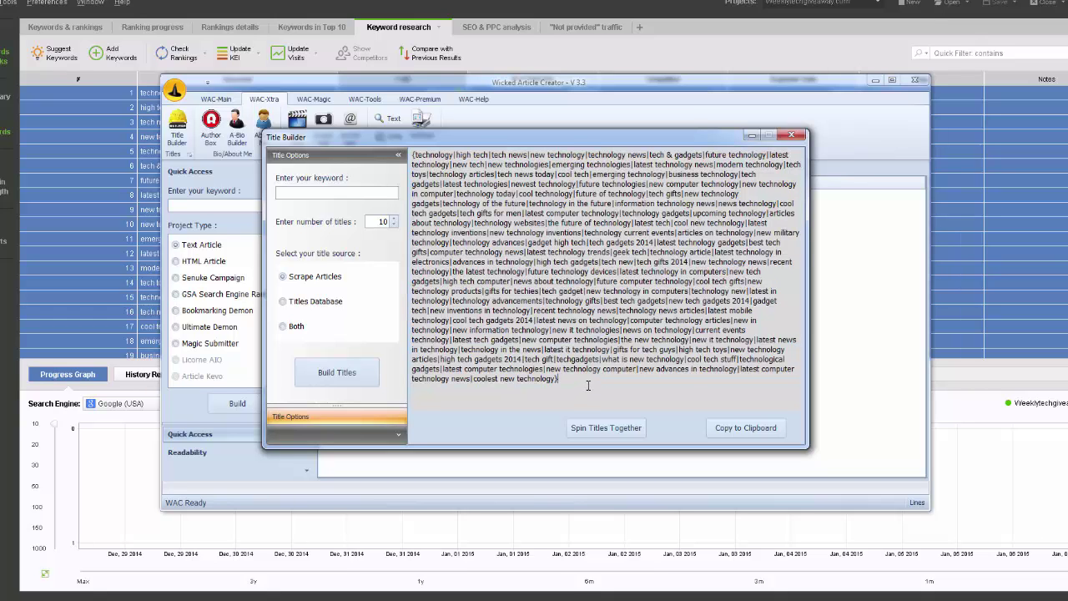
{"action": "left_click_drag", "start_coordinate": [588, 385], "coordinate": [358, 155]}
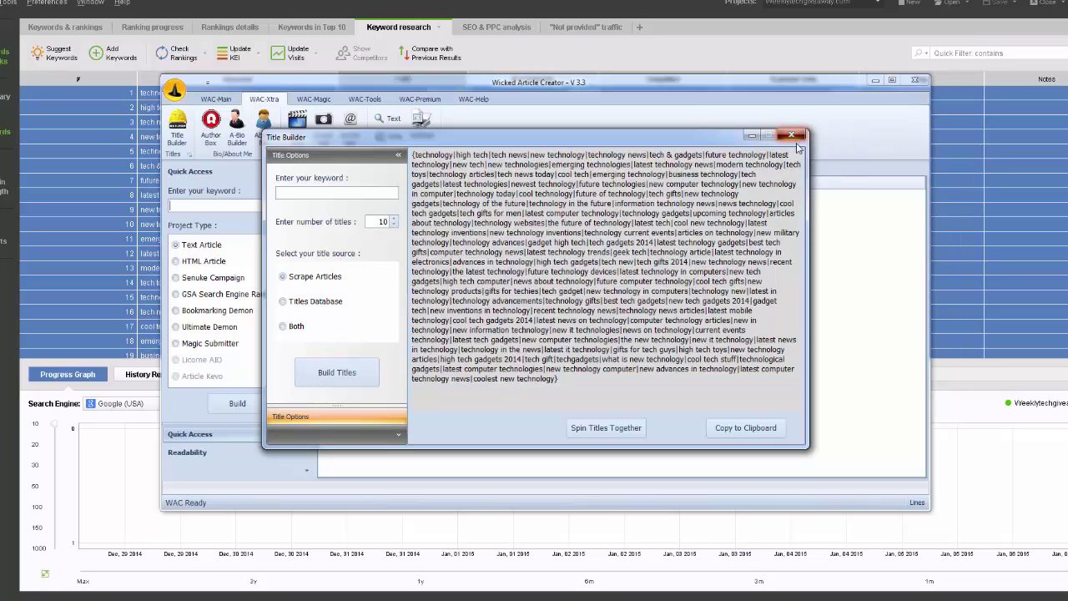
{"action": "left_click", "coordinate": [791, 134]}
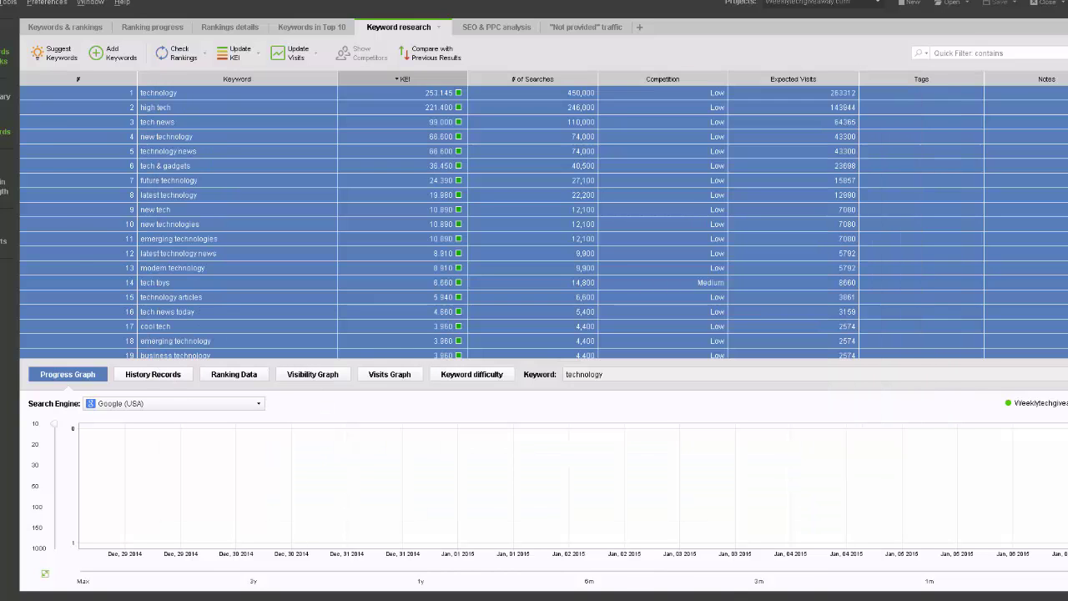
- Switch back to the SEnuke XCr Turbo Wizard and fill the campaign's tags with the copied keyword spintax
{"action": "left_click", "coordinate": [788, 584]}
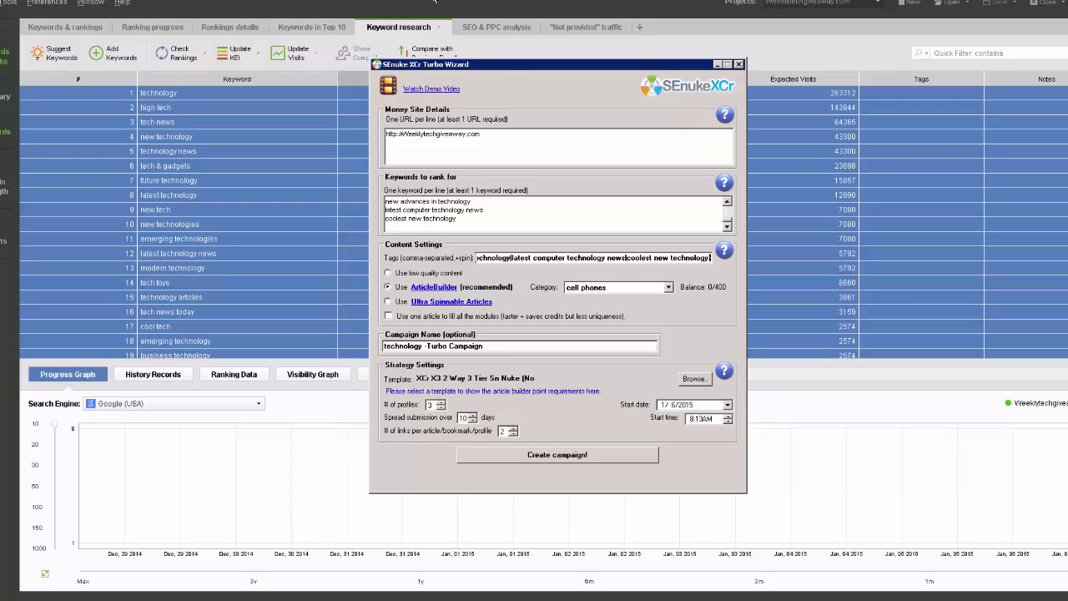
{"action": "left_click_drag", "start_coordinate": [498, 73], "coordinate": [447, 84]}
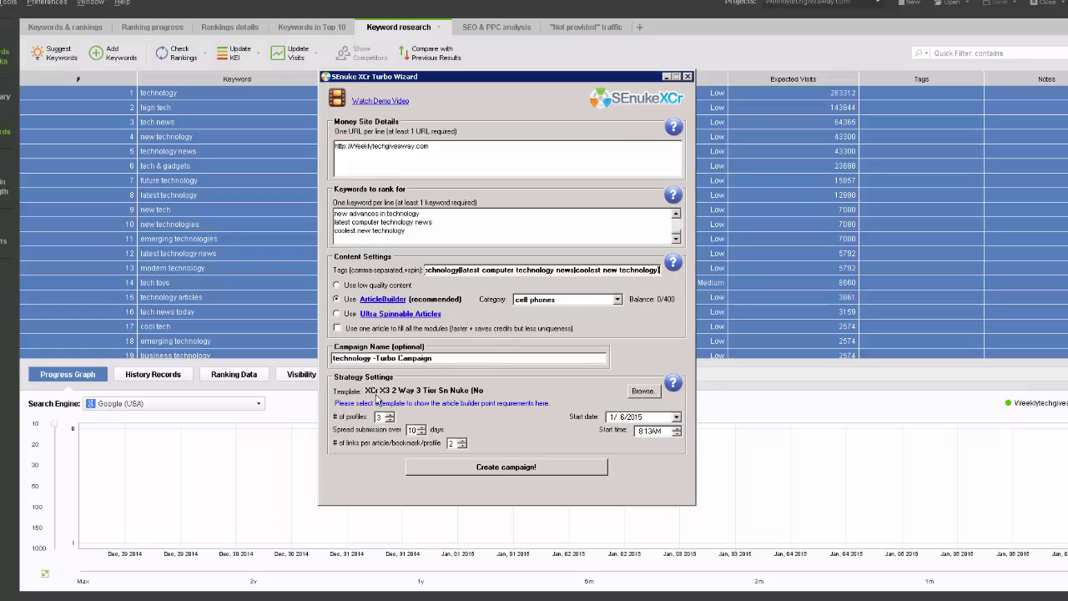
- Load the XCr X3 3 Tier Pure SN Love Nuke (No Xindexer) template from the Pure SN Love Templates folder and create the campaign
{"action": "left_click", "coordinate": [643, 390]}
{"action": "left_click", "coordinate": [364, 160]}
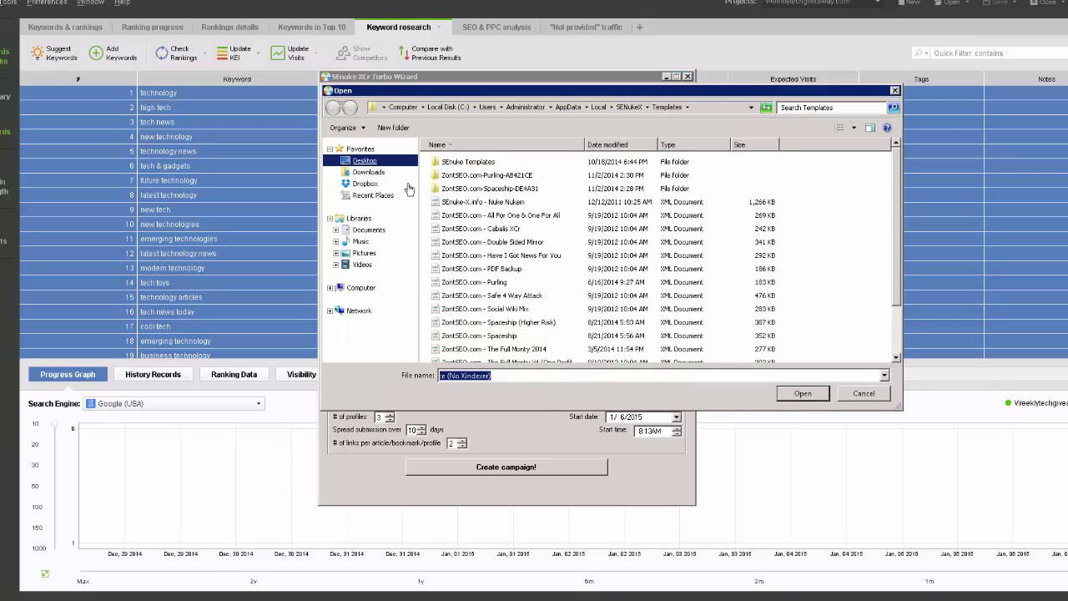
{"action": "double_click", "coordinate": [639, 197]}
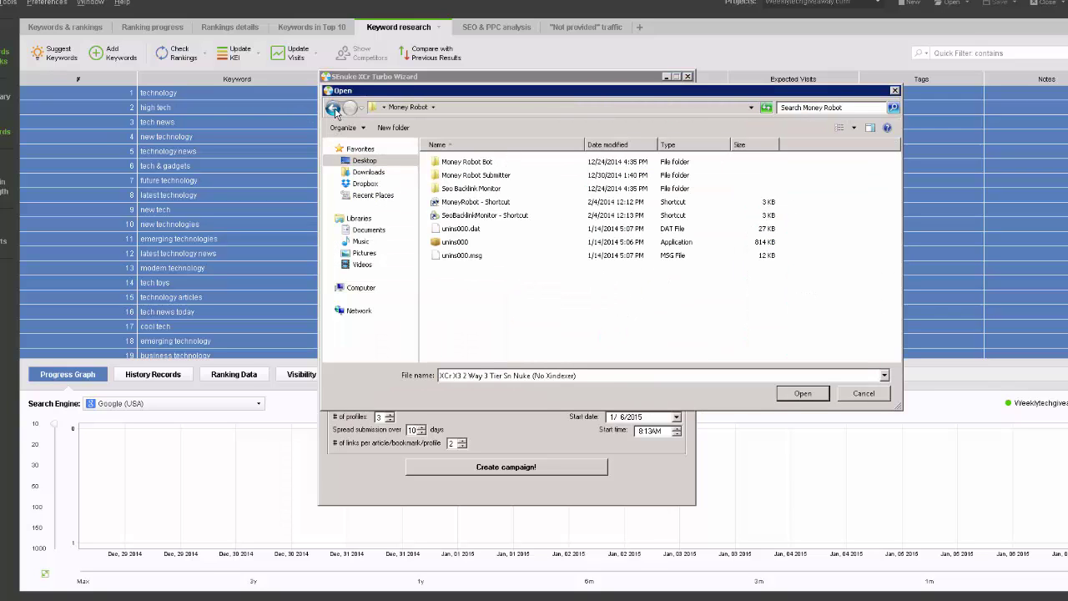
{"action": "left_click", "coordinate": [332, 108]}
{"action": "left_click", "coordinate": [767, 193]}
{"action": "double_click", "coordinate": [766, 193]}
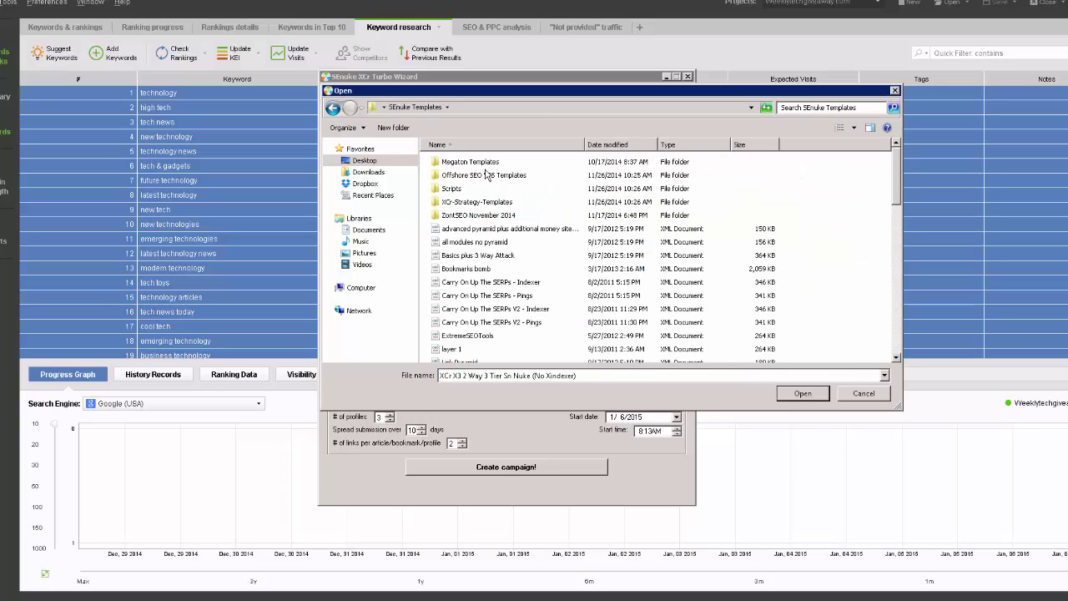
{"action": "double_click", "coordinate": [478, 216]}
{"action": "left_click", "coordinate": [332, 108]}
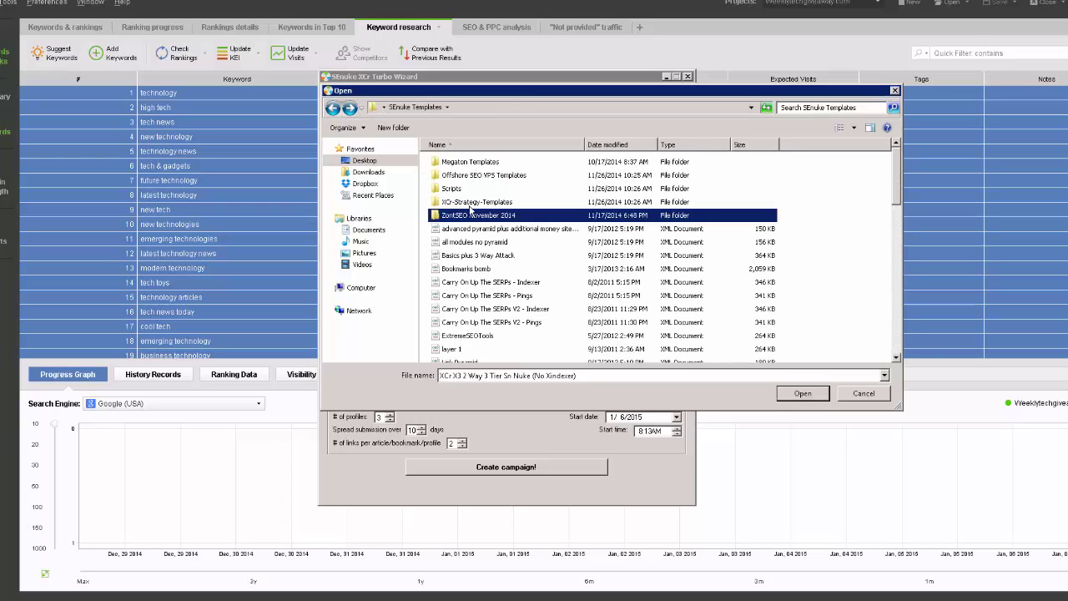
{"action": "double_click", "coordinate": [471, 202]}
{"action": "double_click", "coordinate": [467, 164]}
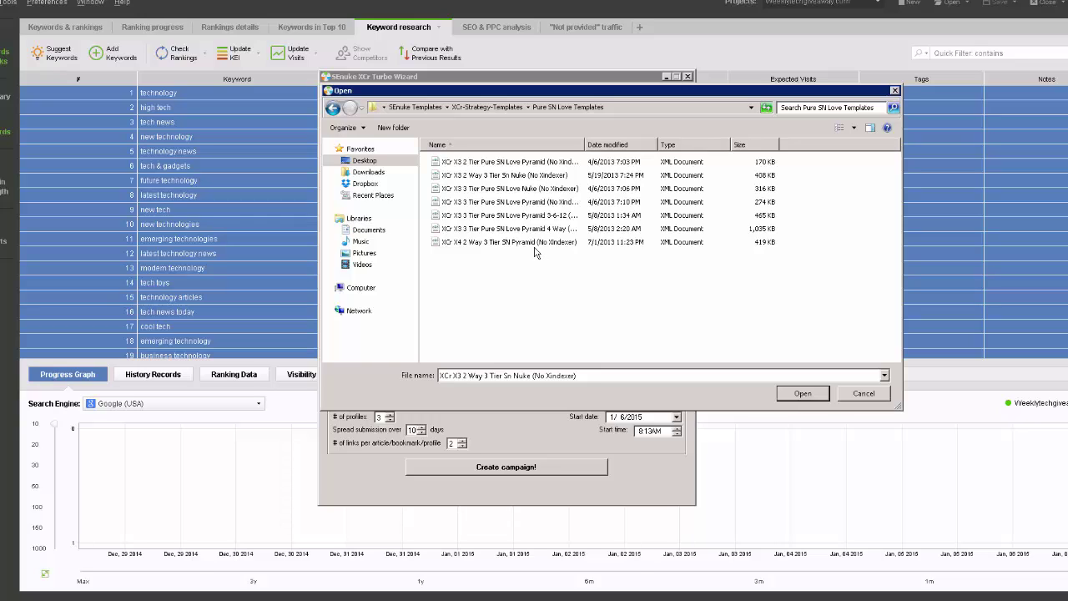
{"action": "double_click", "coordinate": [524, 189]}
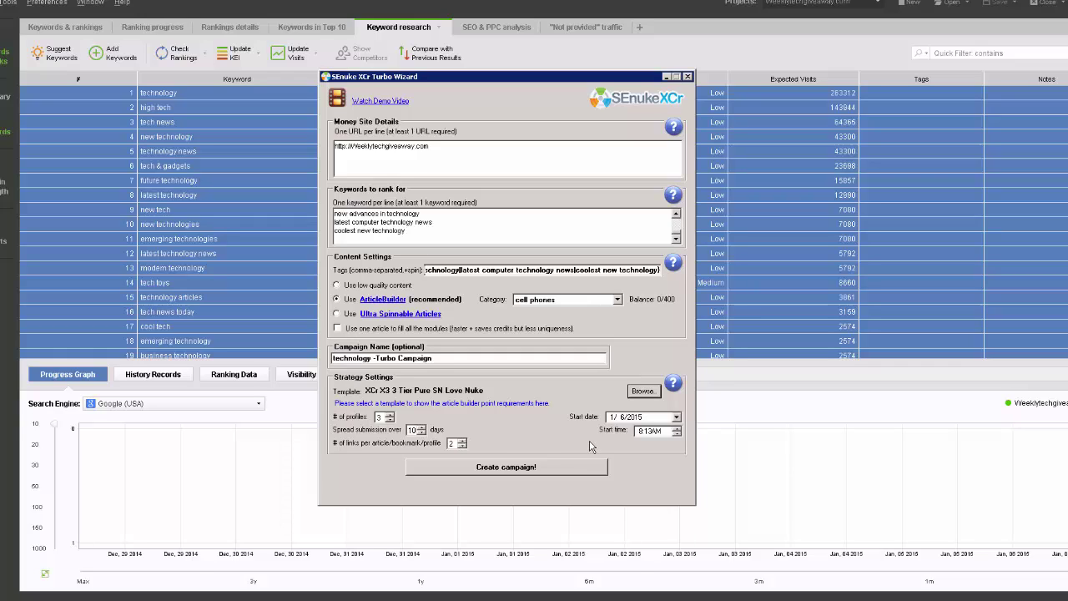
{"action": "left_click", "coordinate": [520, 470]}
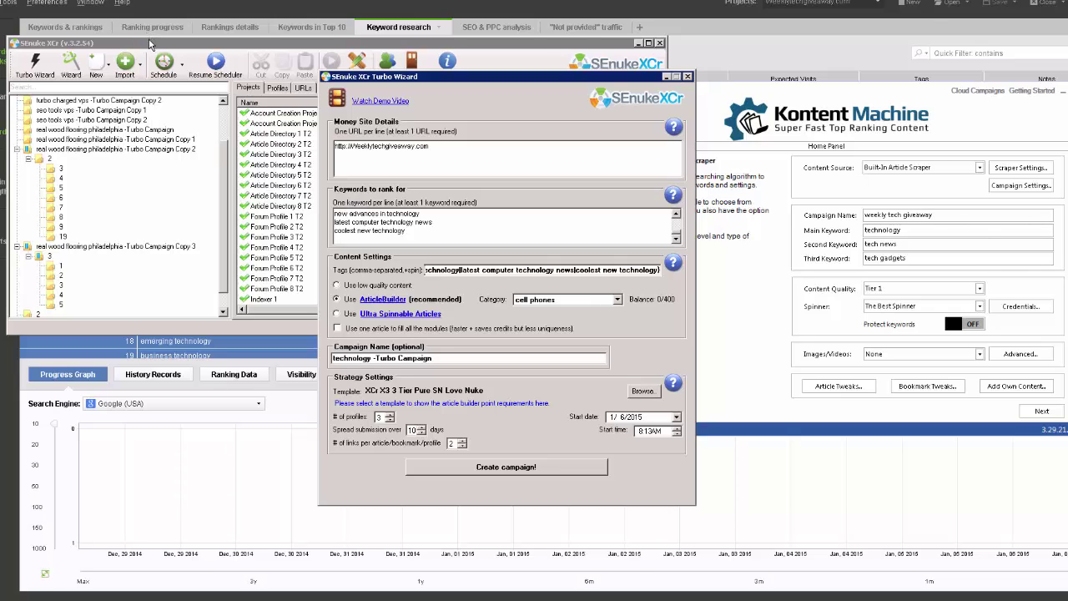
- Bring up the main SEnuke XCr window and examine the project list and schedule of the technology -Turbo Campaign
{"action": "left_click", "coordinate": [150, 43]}
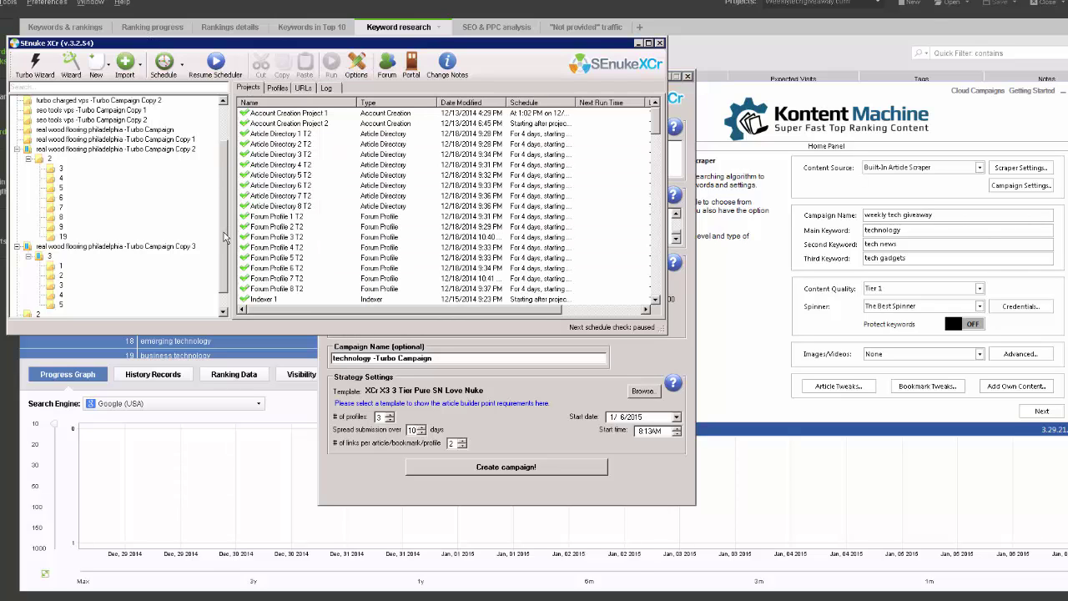
{"action": "left_click_drag", "start_coordinate": [223, 235], "coordinate": [215, 277]}
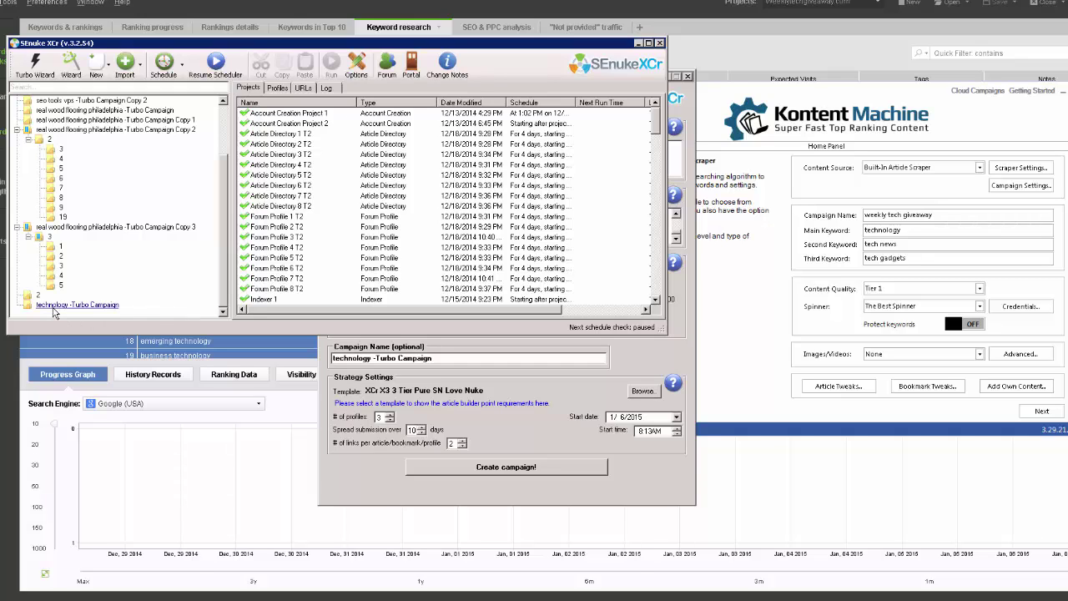
{"action": "left_click", "coordinate": [54, 309]}
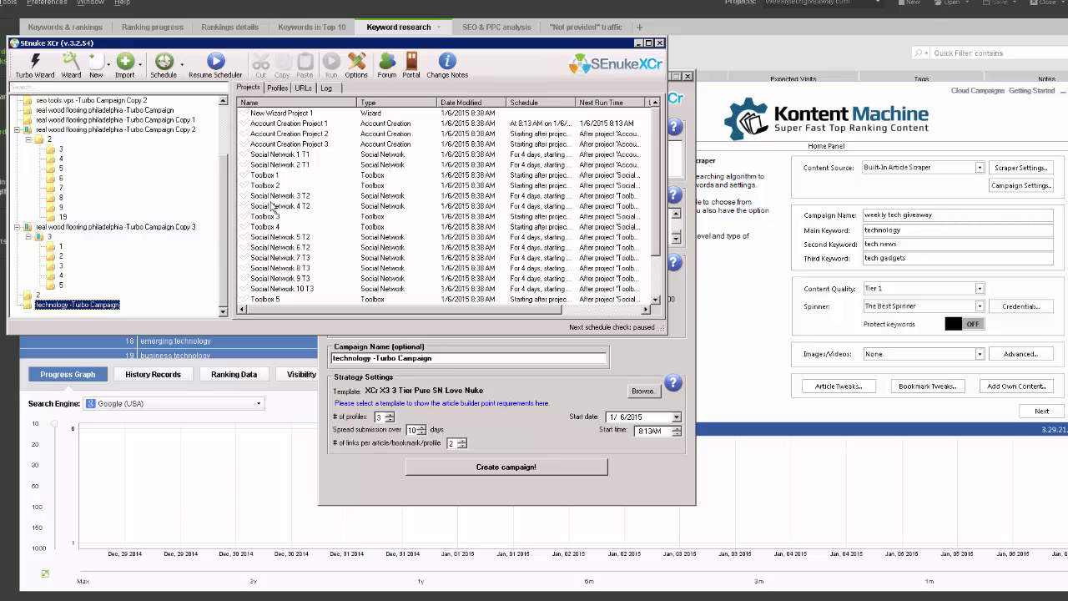
{"action": "left_click_drag", "start_coordinate": [657, 194], "coordinate": [528, 112]}
- Duplicate the technology -Turbo Campaign as a non-root campaign named 1 beneath it
{"action": "left_click", "coordinate": [69, 308]}
{"action": "right_click", "coordinate": [68, 309]}
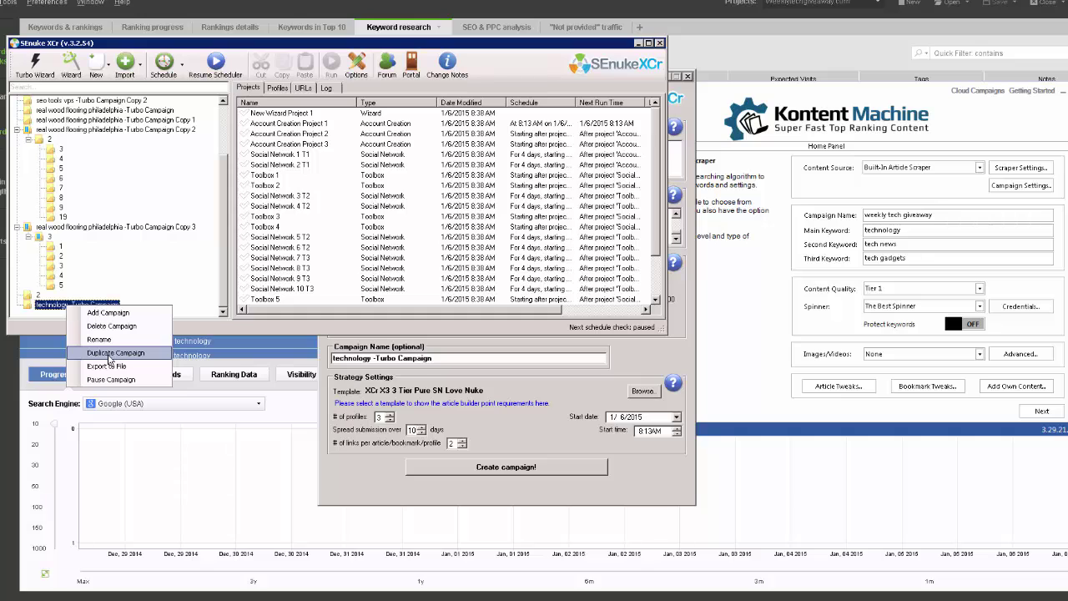
{"action": "left_click", "coordinate": [109, 353]}
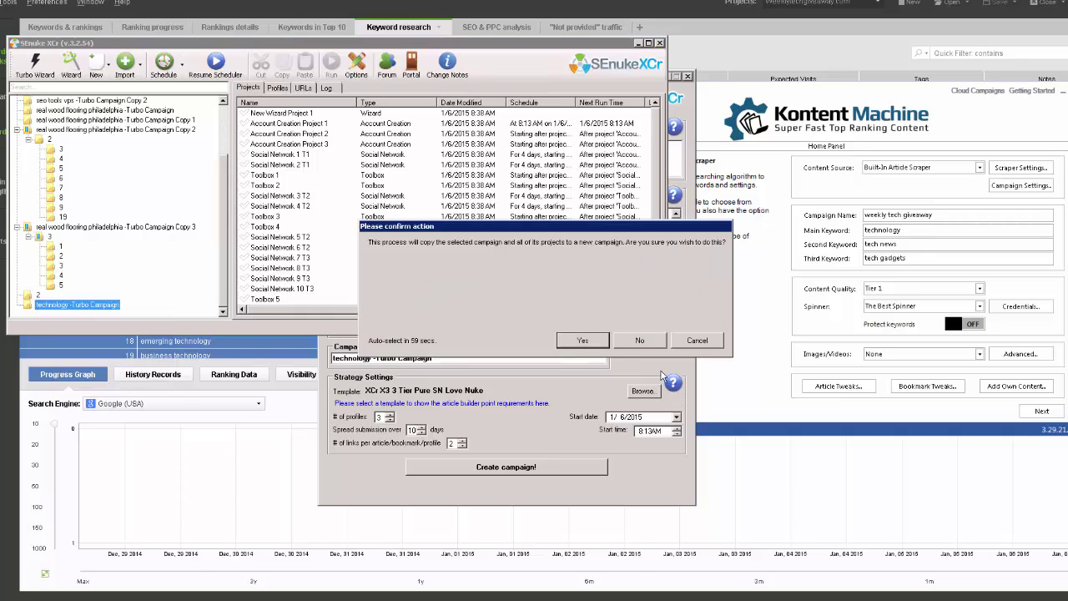
{"action": "left_click", "coordinate": [596, 341]}
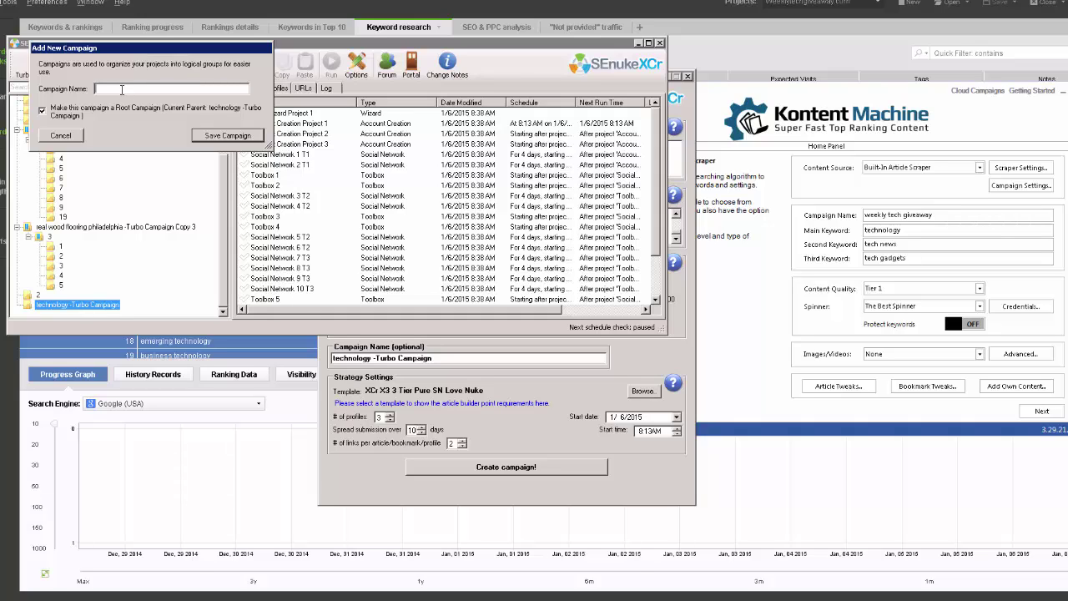
{"action": "left_click", "coordinate": [52, 108]}
{"action": "left_click", "coordinate": [206, 136]}
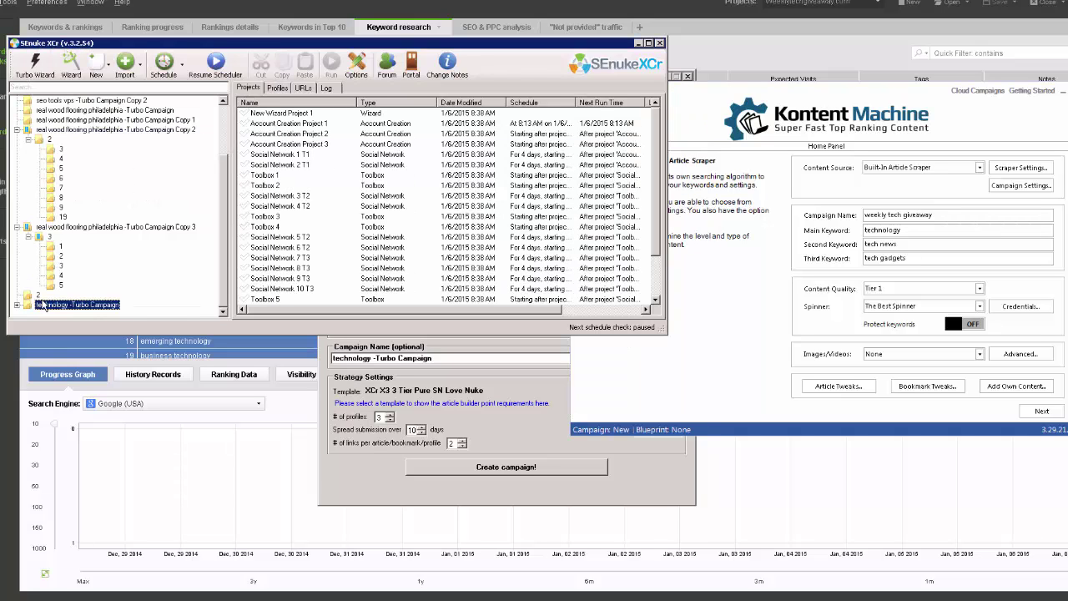
{"action": "double_click", "coordinate": [42, 306]}
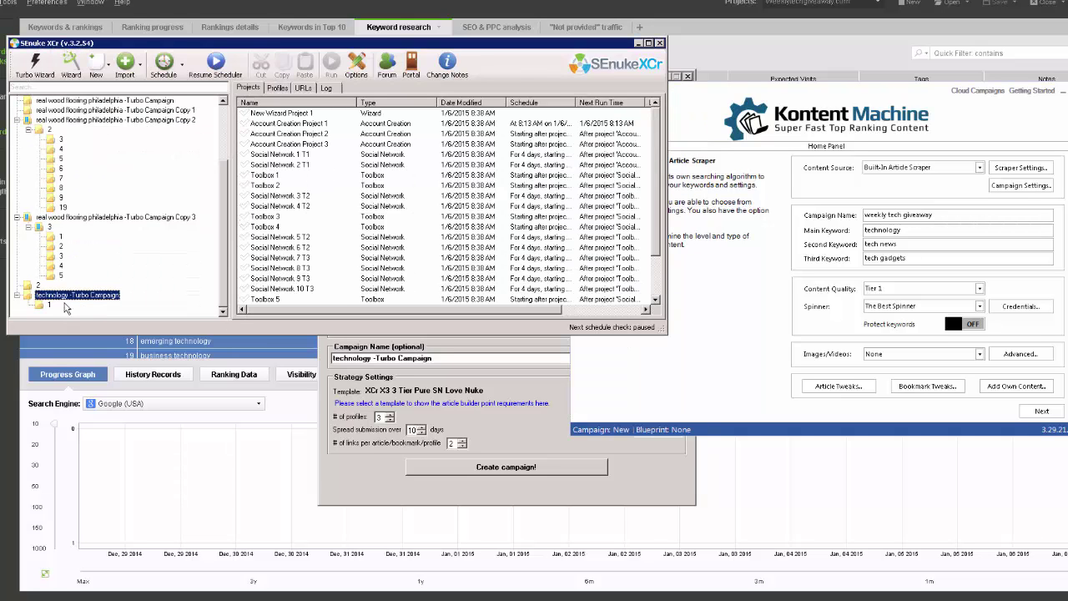
- Pause the technology -Turbo Campaign and select the Social Network 1 T1 project in its sub-campaign 1
{"action": "right_click", "coordinate": [77, 295]}
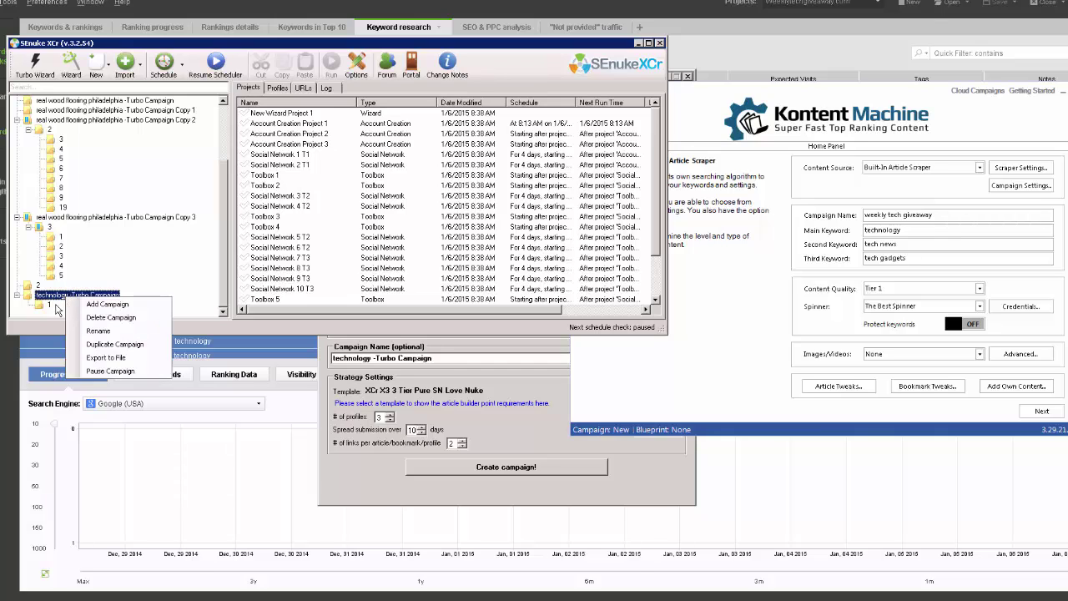
{"action": "left_click", "coordinate": [48, 297]}
{"action": "double_click", "coordinate": [42, 297]}
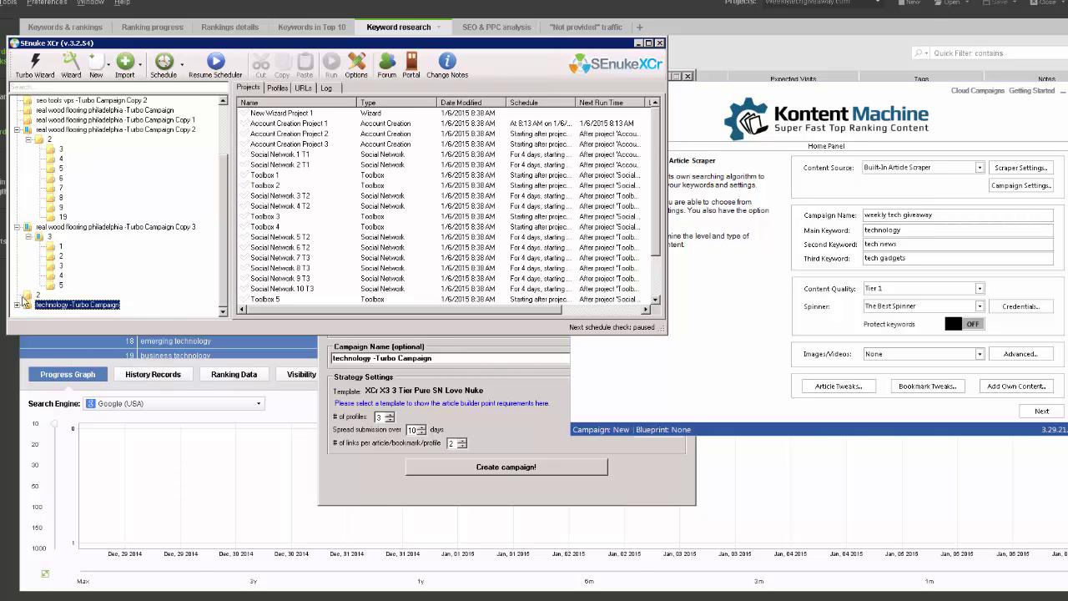
{"action": "left_click", "coordinate": [17, 306]}
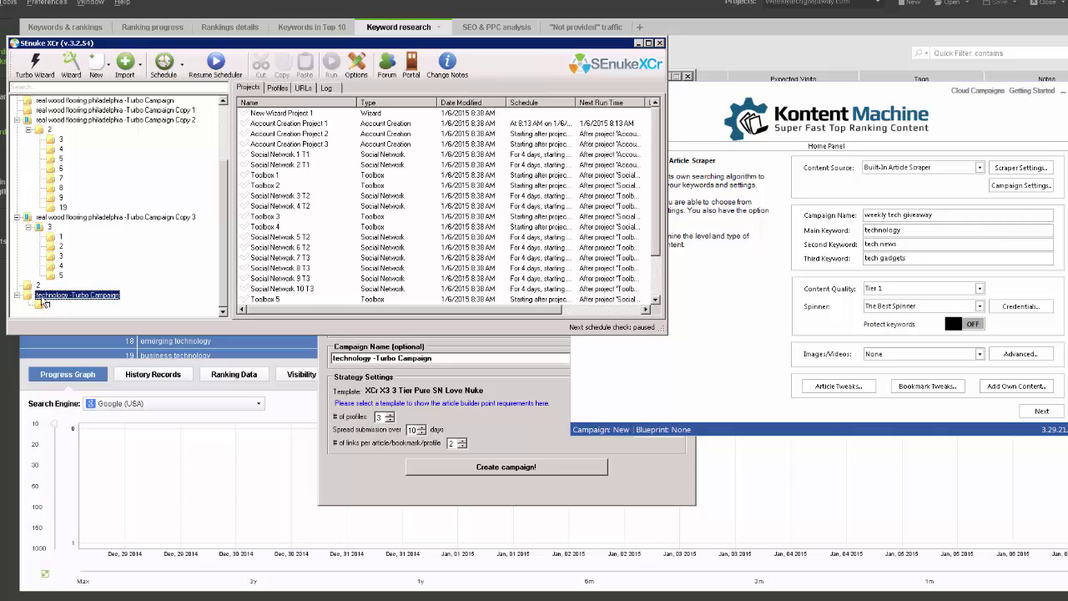
{"action": "right_click", "coordinate": [43, 298]}
{"action": "left_click", "coordinate": [75, 357]}
{"action": "right_click", "coordinate": [49, 307]}
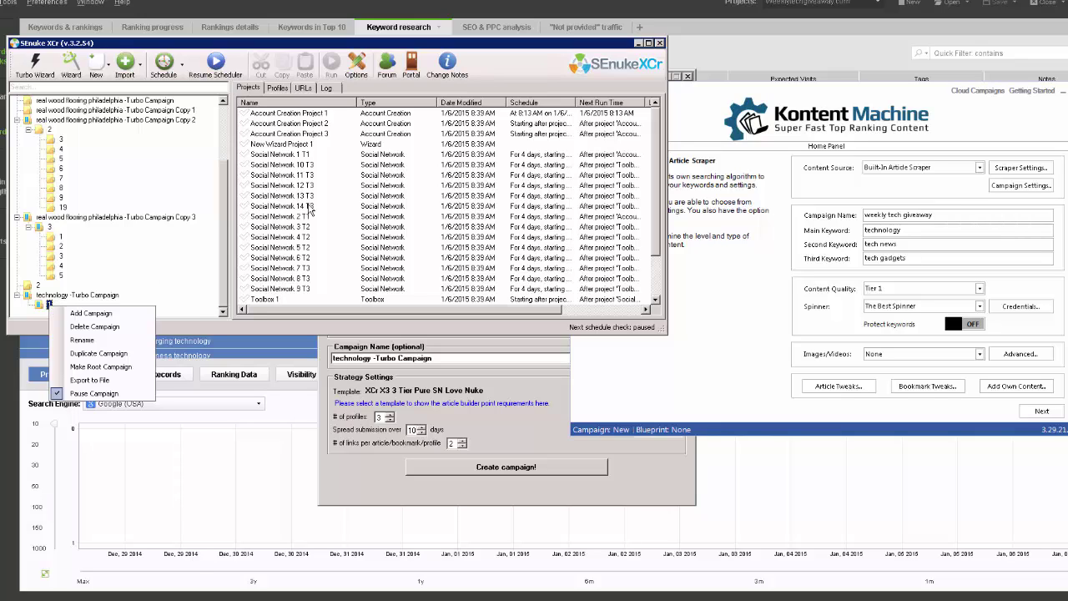
{"action": "left_click", "coordinate": [292, 156]}
{"action": "left_click", "coordinate": [43, 307]}
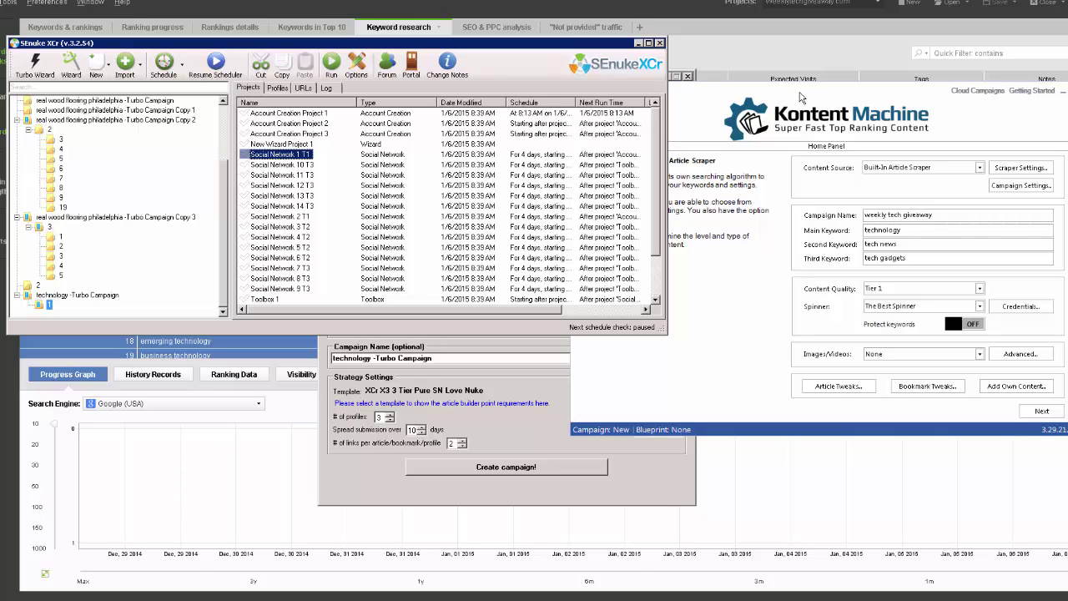
- Switch to Kontent Machine and set the spinner to KM Spinner and the images/videos option to Just an image
{"action": "left_click", "coordinate": [799, 98]}
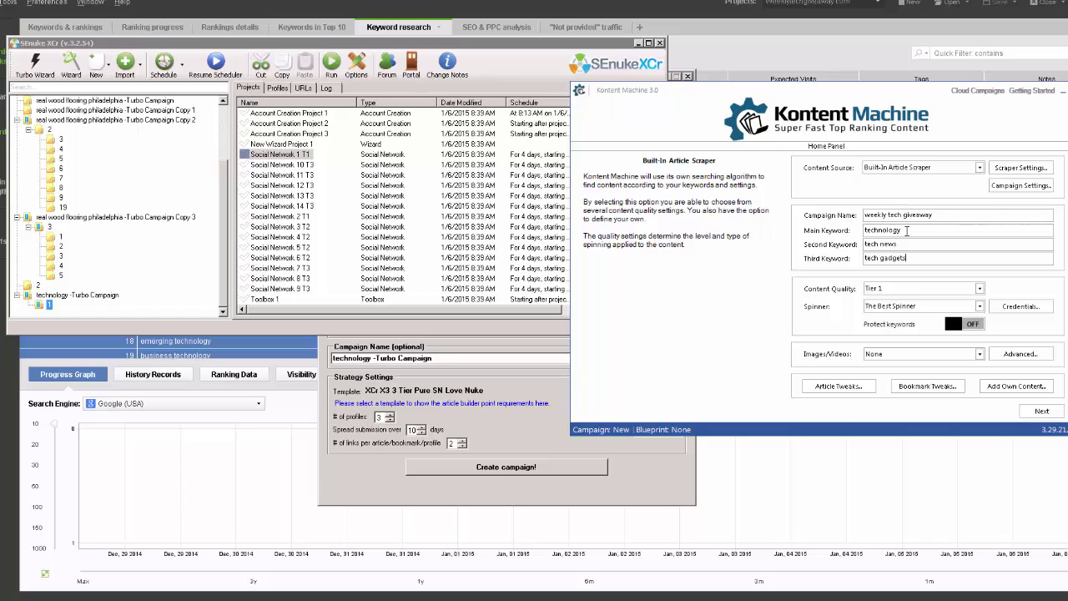
{"action": "left_click_drag", "start_coordinate": [907, 231], "coordinate": [849, 234]}
{"action": "left_click", "coordinate": [289, 404]}
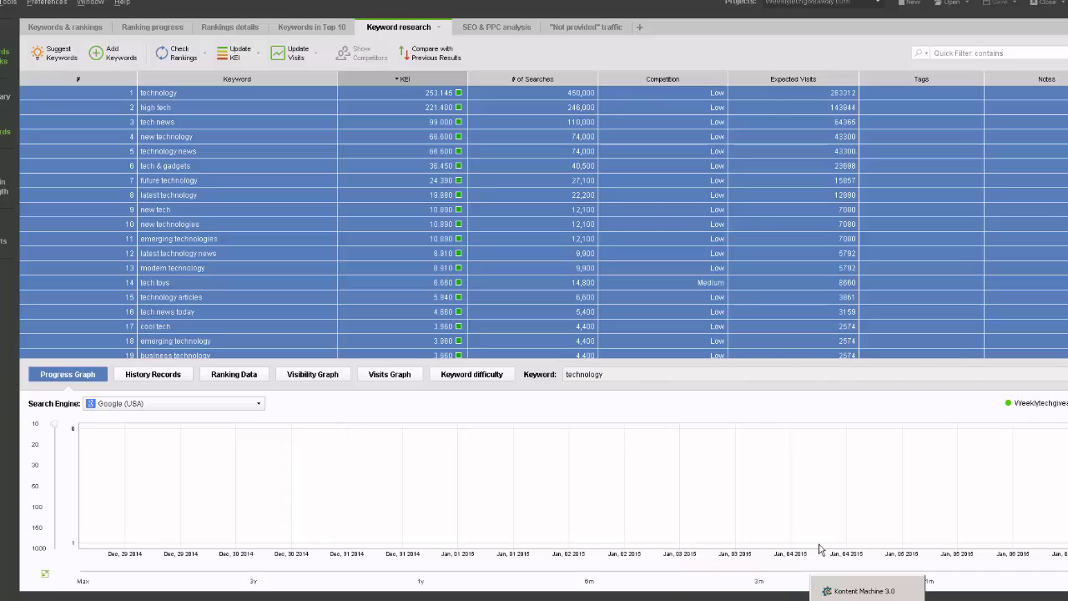
{"action": "left_click", "coordinate": [834, 584]}
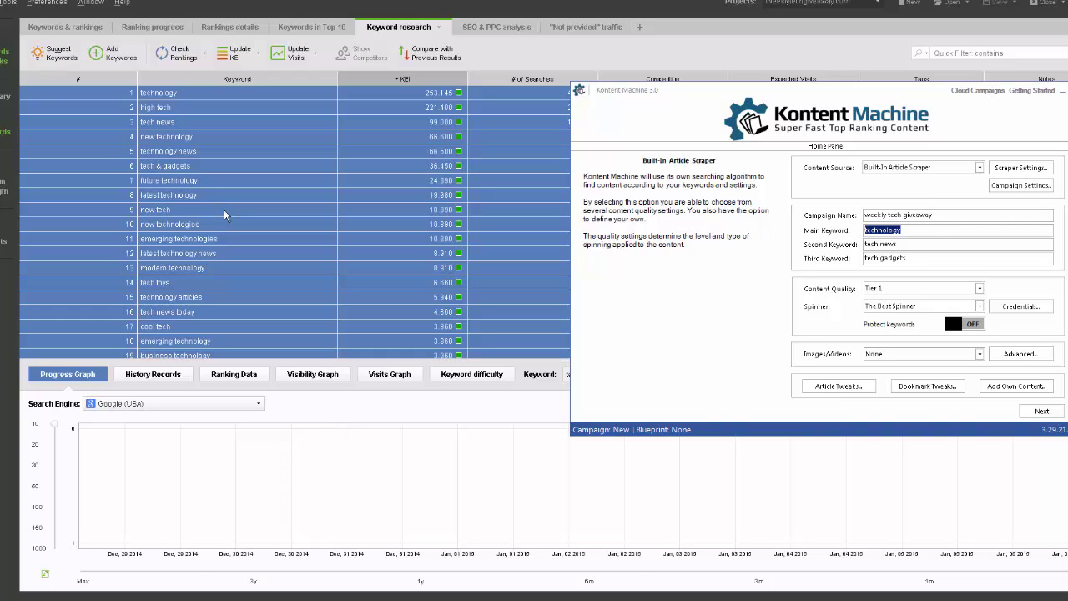
{"action": "left_click", "coordinate": [982, 308]}
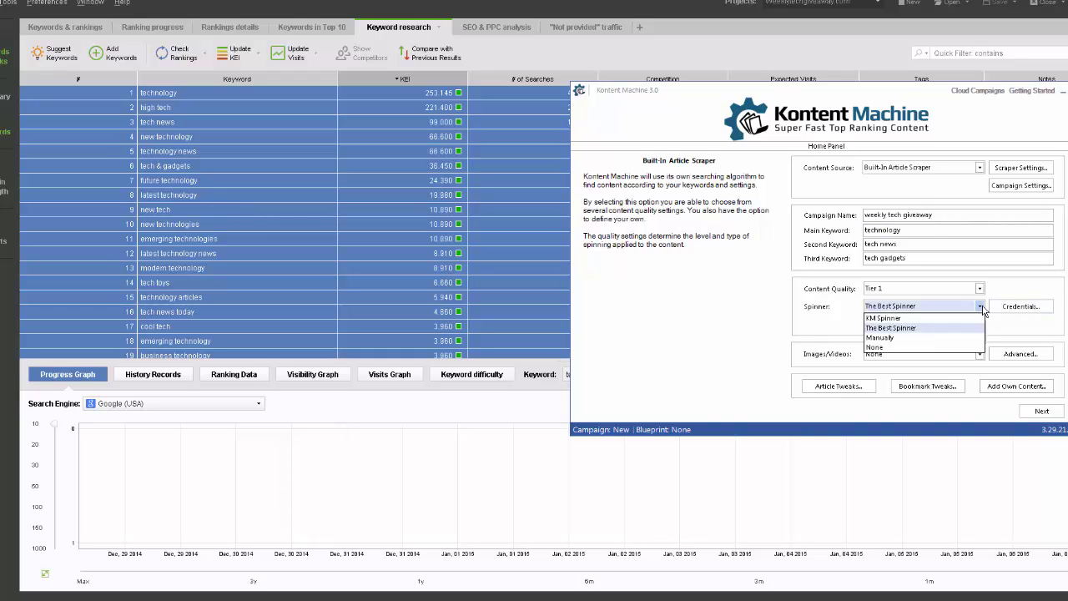
{"action": "left_click", "coordinate": [905, 319]}
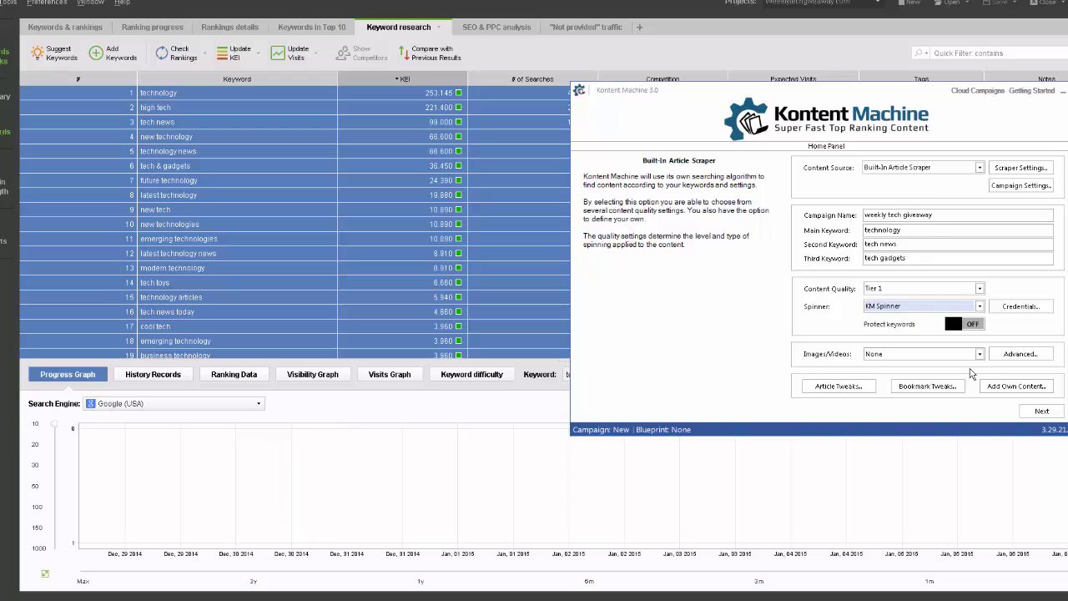
{"action": "left_click", "coordinate": [980, 354]}
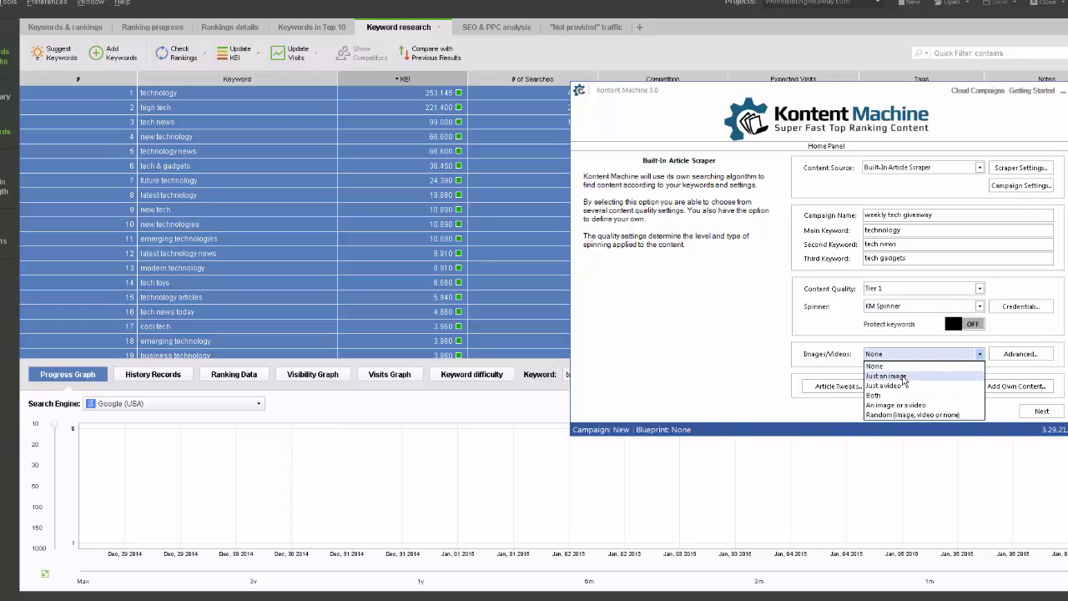
{"action": "left_click", "coordinate": [903, 377]}
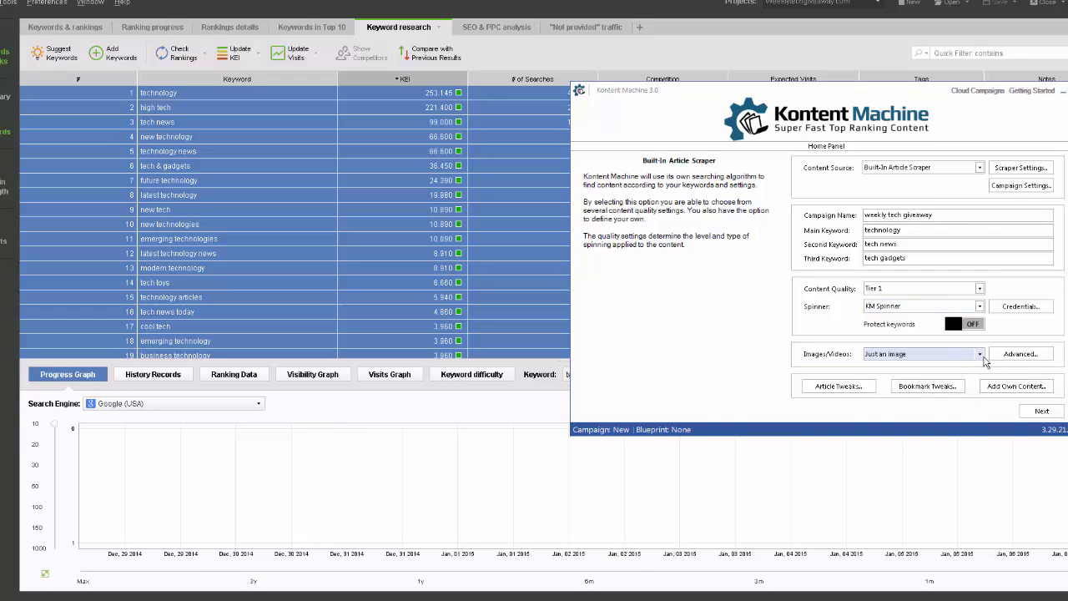
- Examine the options for adding own content, including own videos, and leave them without applying changes
{"action": "left_click", "coordinate": [1015, 385]}
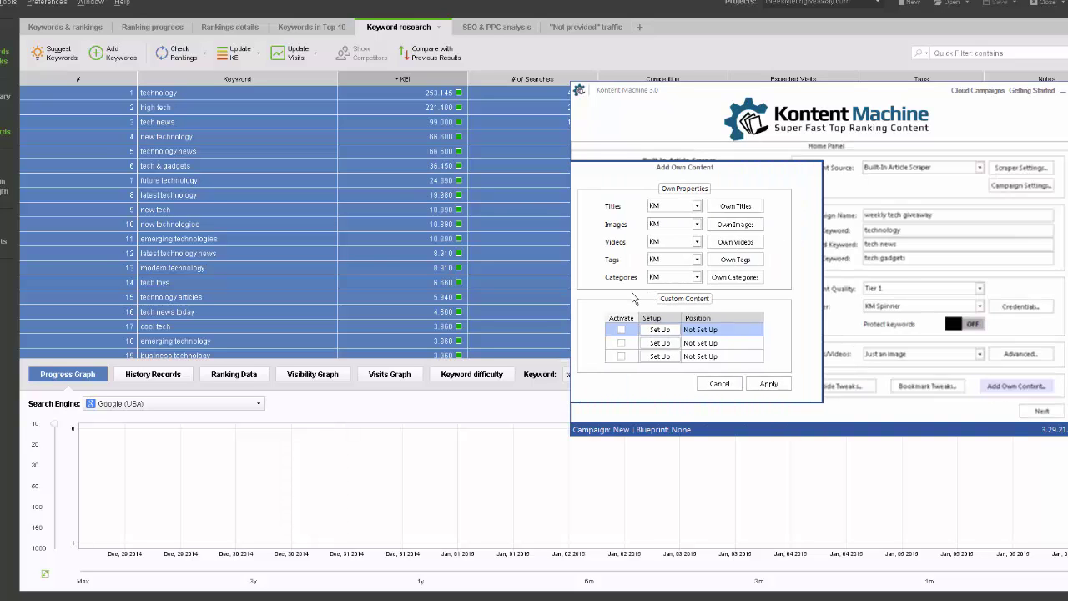
{"action": "left_click", "coordinate": [721, 243]}
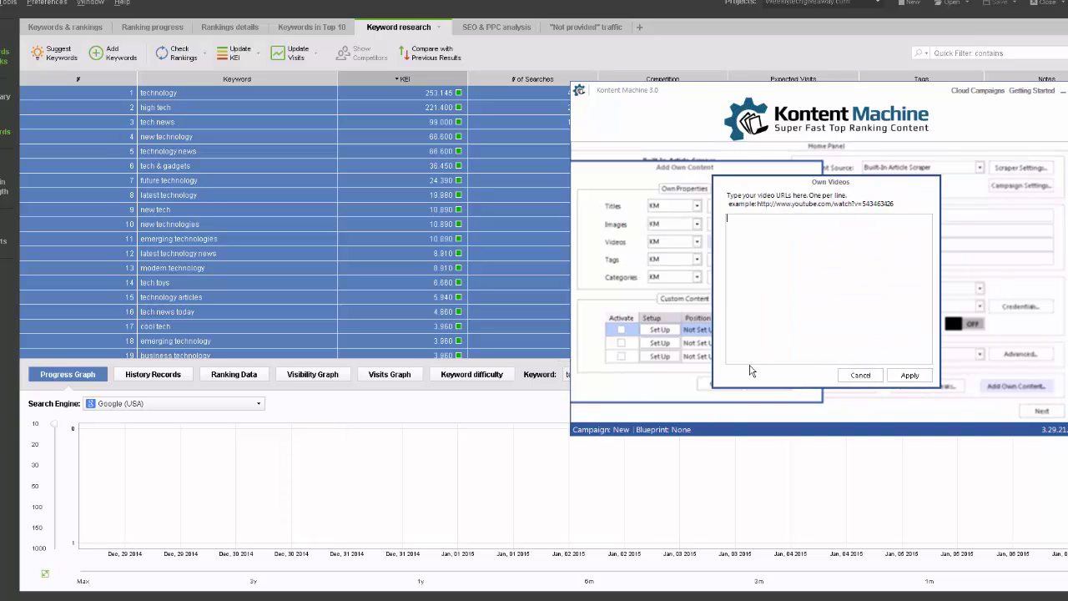
{"action": "left_click", "coordinate": [878, 373]}
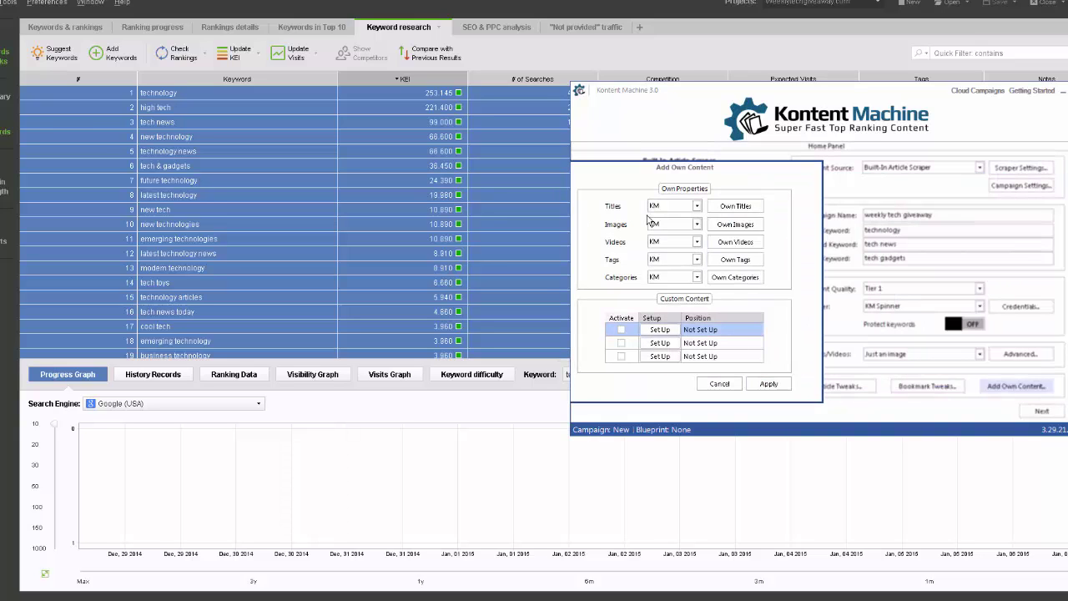
{"action": "left_click", "coordinate": [724, 386]}
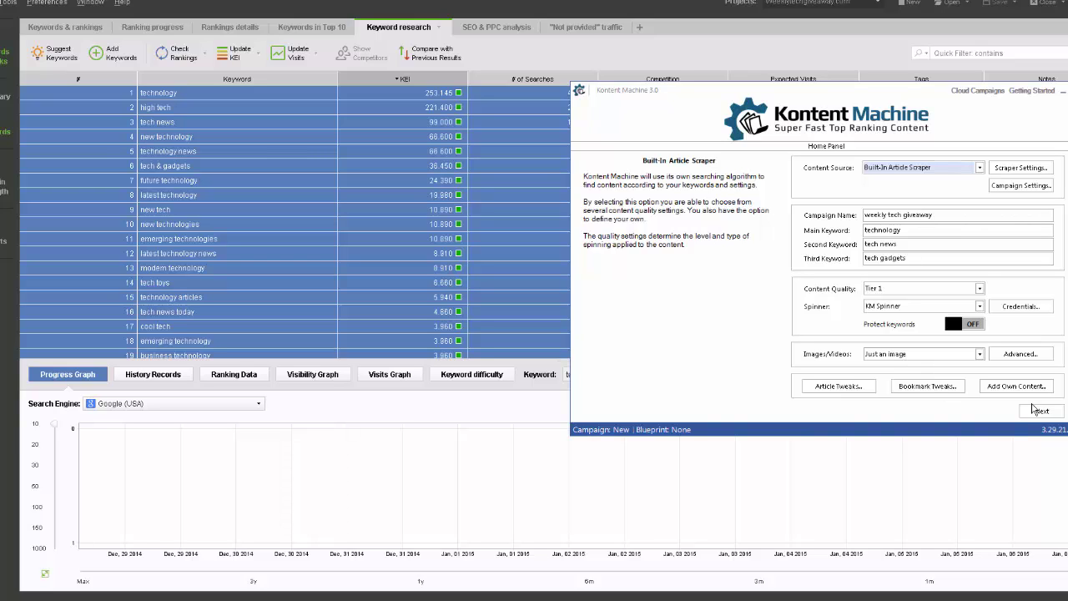
- Continue to the campaign's link settings and set Article Body Links to 2
{"action": "left_click", "coordinate": [1041, 411]}
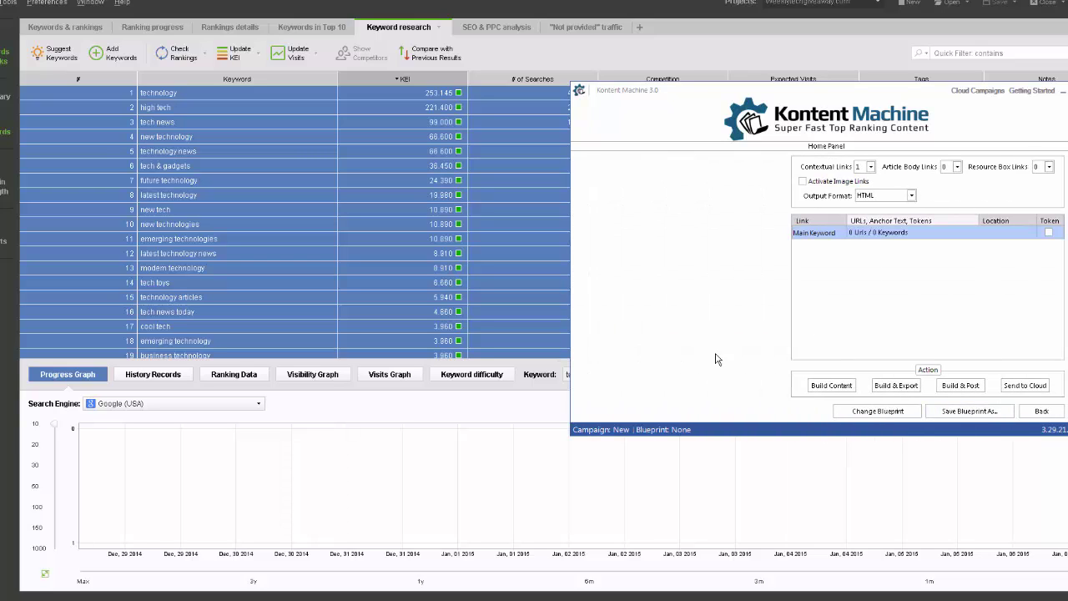
{"action": "left_click", "coordinate": [957, 167]}
{"action": "left_click", "coordinate": [946, 198]}
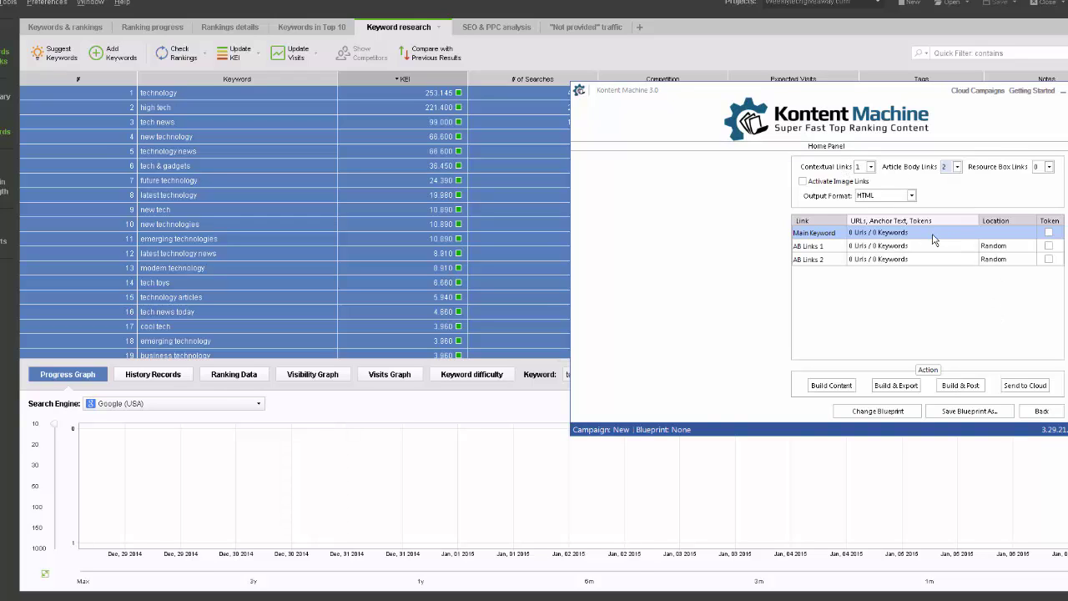
- Copy the selected keywords from Rank Tracker and paste them into the keywords of the Main Keyword link in Kontent Machine
{"action": "right_click", "coordinate": [286, 231]}
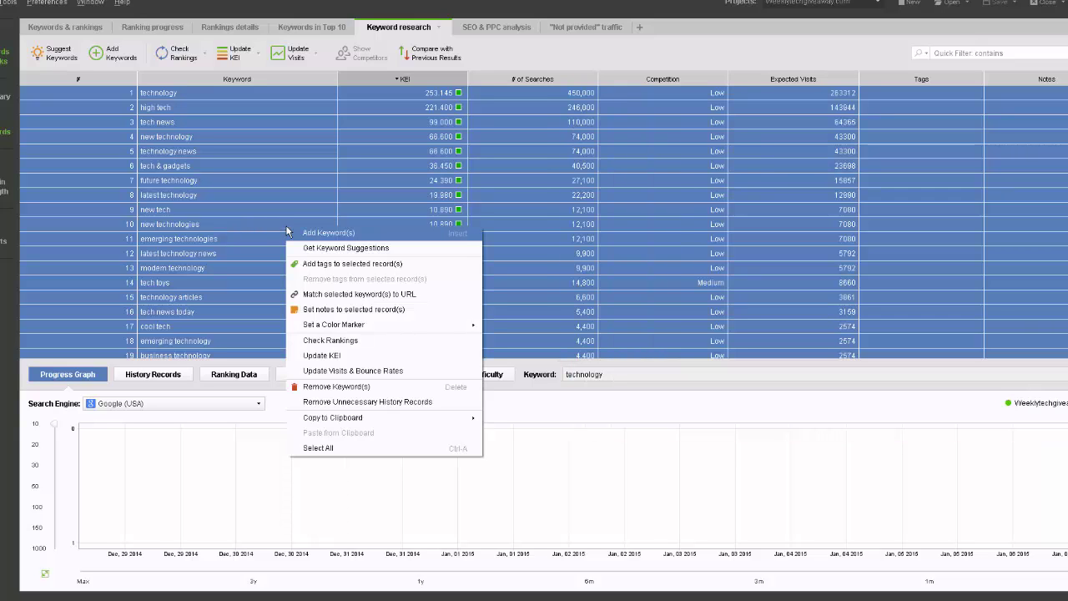
{"action": "mouse_move", "coordinate": [380, 416]}
{"action": "left_click", "coordinate": [531, 432]}
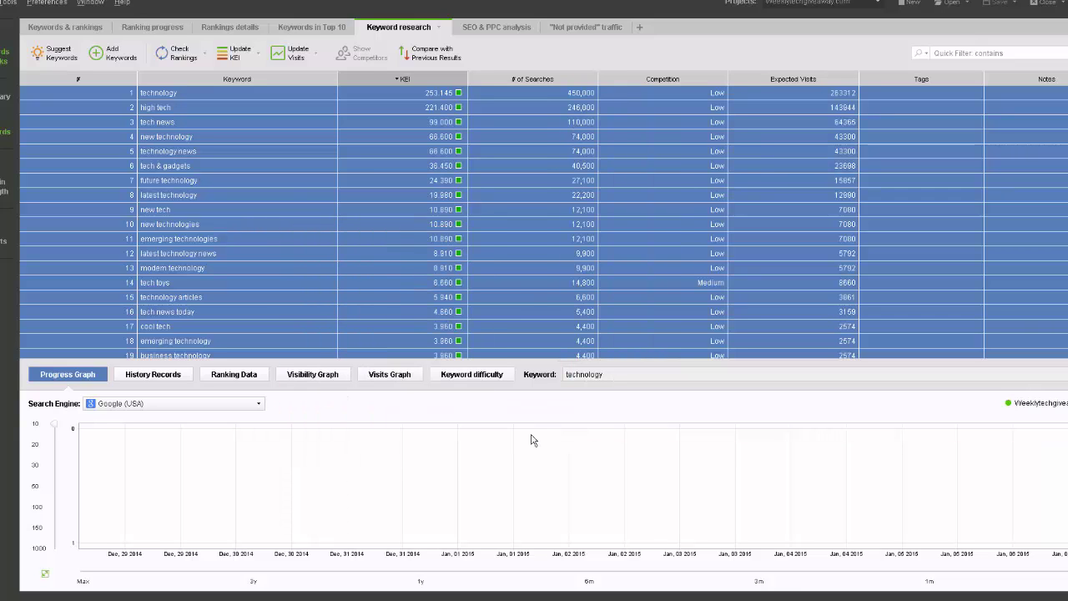
{"action": "key", "text": "alt+Tab"}
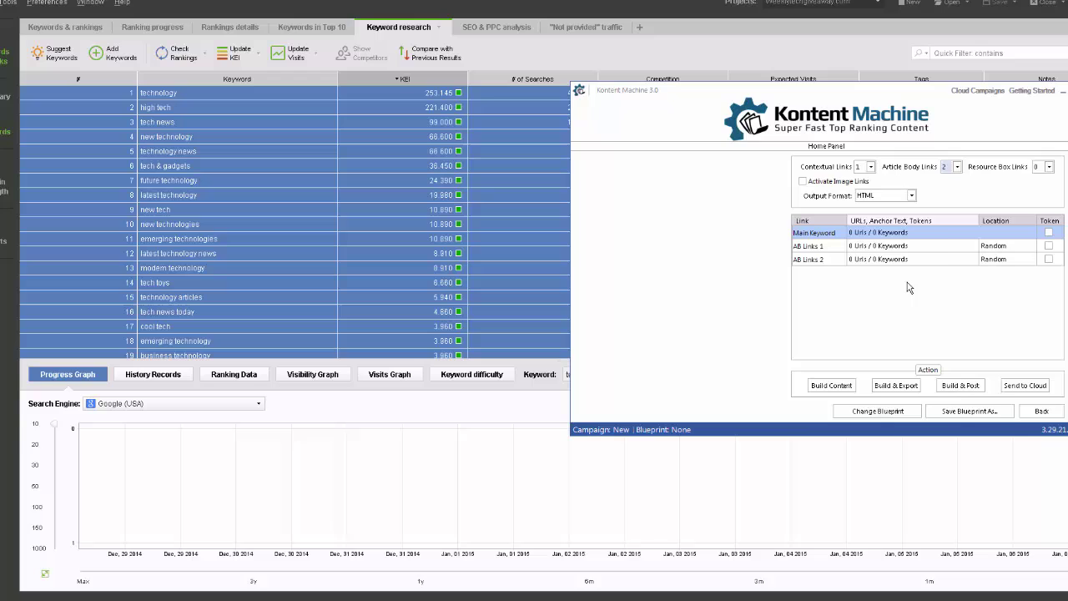
{"action": "double_click", "coordinate": [941, 234]}
{"action": "left_click", "coordinate": [766, 223]}
{"action": "key", "text": "ctrl+v"}
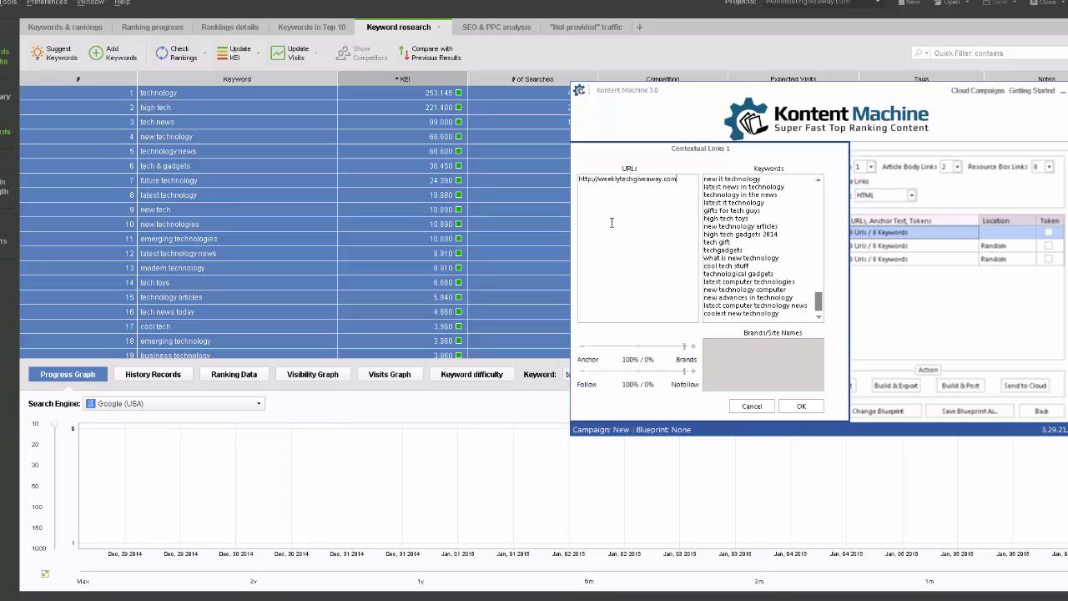
{"action": "left_click", "coordinate": [47, 3]}
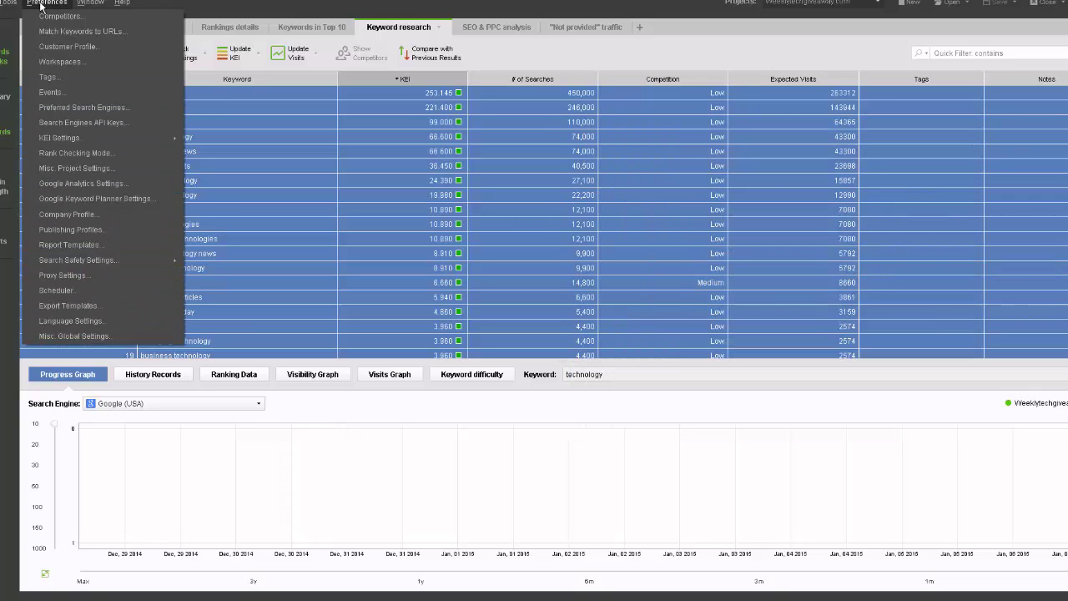
{"action": "left_click", "coordinate": [67, 46]}
{"action": "triple_click", "coordinate": [585, 207]}
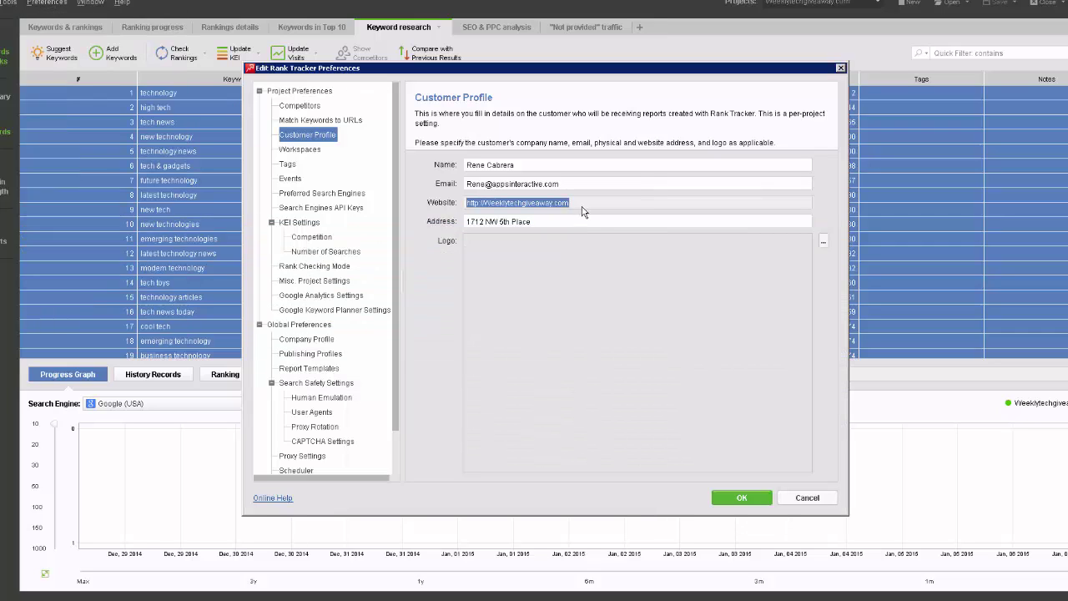
{"action": "left_click", "coordinate": [806, 499]}
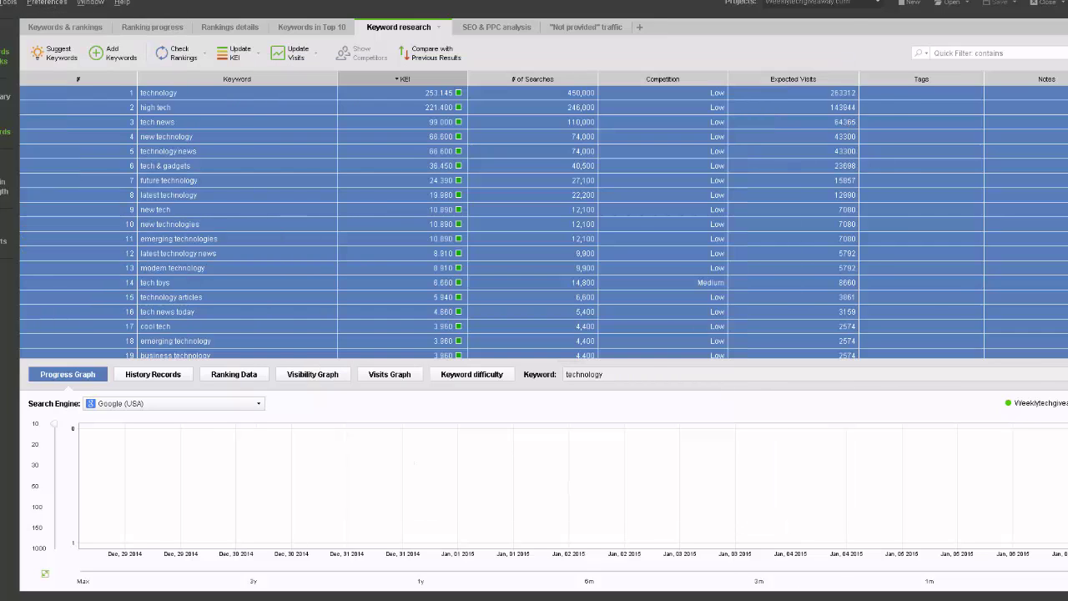
{"action": "key", "text": "alt+Tab"}
{"action": "left_click_drag", "start_coordinate": [679, 184], "coordinate": [476, 201]}
{"action": "left_click", "coordinate": [605, 230]}
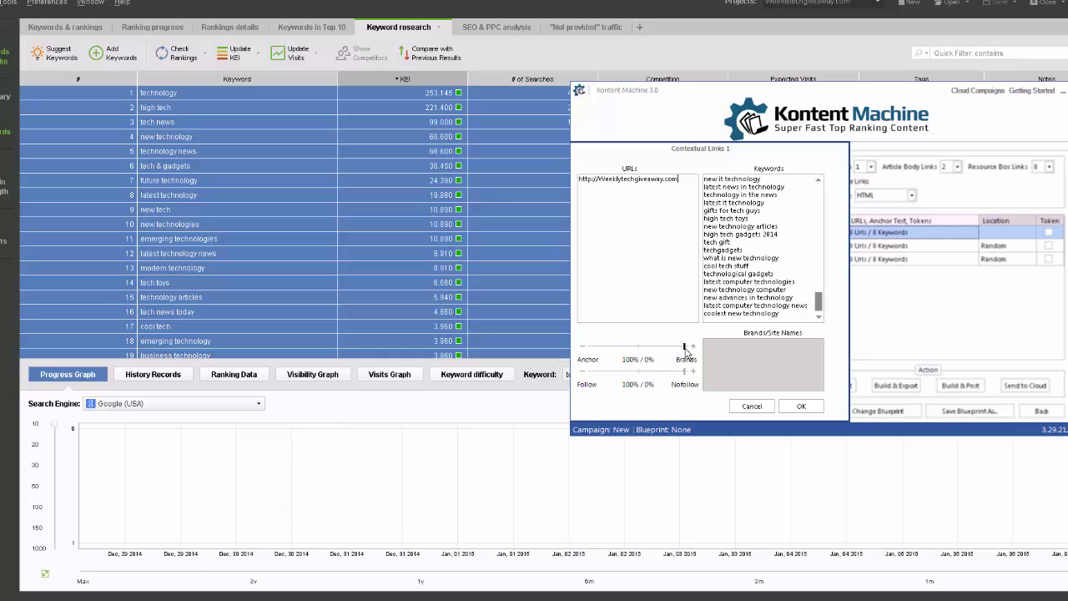
- Try a 90% / 10% anchor-to-brands ratio for Contextual Links 1, restore it to 100% / 0%, and apply the link settings
{"action": "left_click_drag", "start_coordinate": [684, 346], "coordinate": [665, 346]}
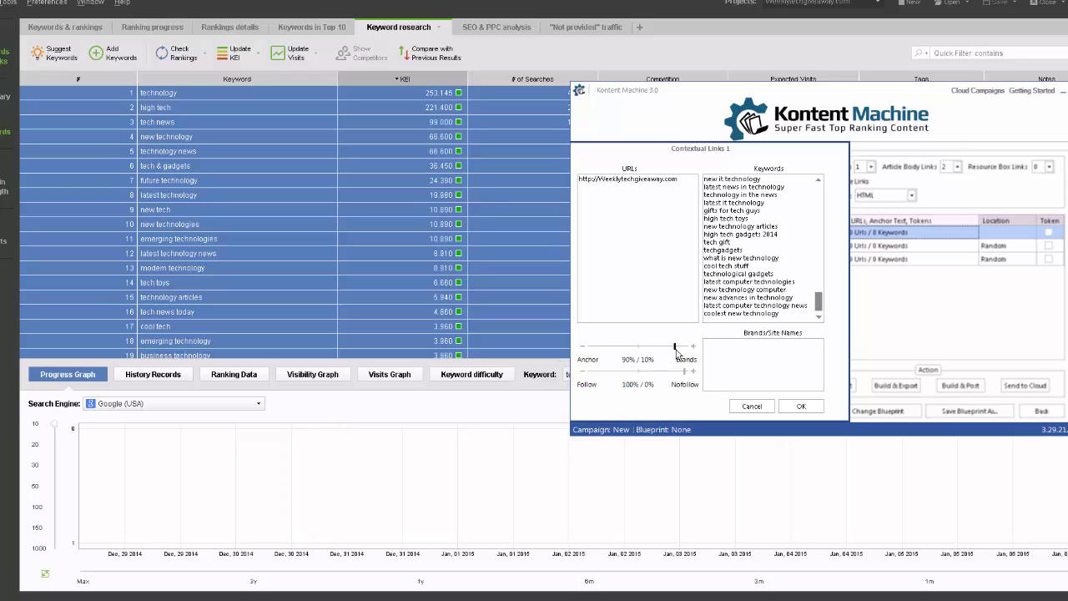
{"action": "mouse_move", "coordinate": [677, 353]}
{"action": "left_mouse_down"}
{"action": "mouse_move", "coordinate": [694, 353]}
{"action": "mouse_move", "coordinate": [675, 354]}
{"action": "left_mouse_up"}
{"action": "left_click", "coordinate": [677, 351]}
{"action": "left_click", "coordinate": [677, 348]}
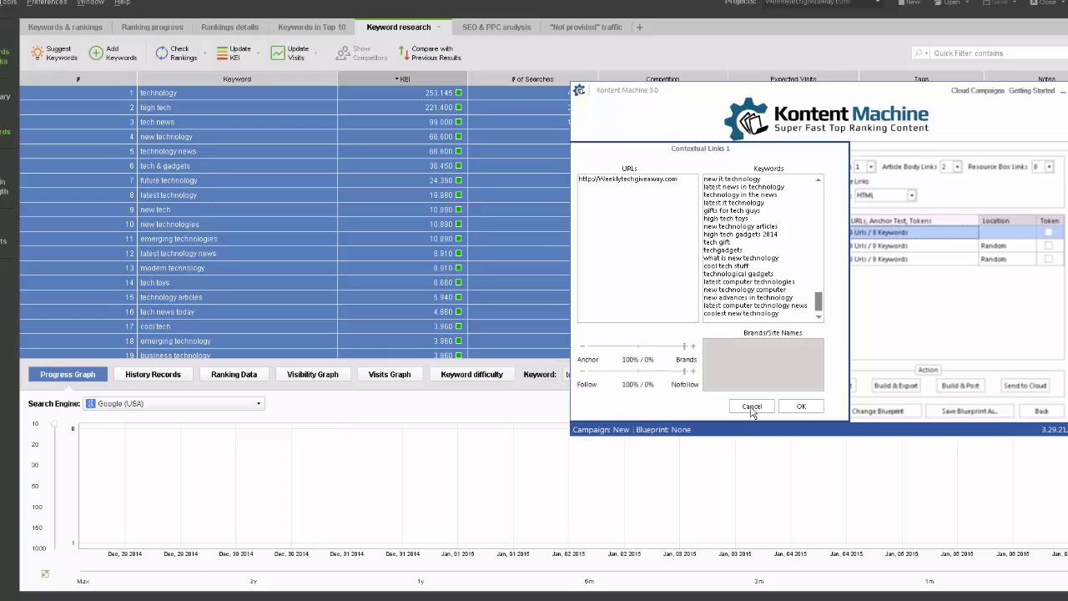
{"action": "left_click", "coordinate": [799, 408]}
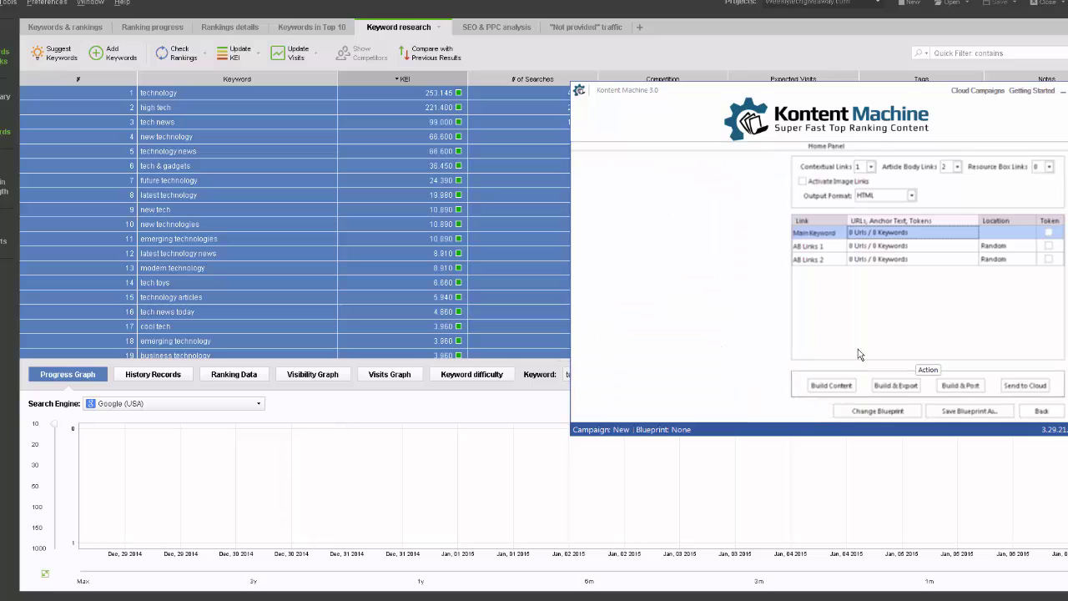
{"action": "double_click", "coordinate": [904, 247]}
{"action": "key", "text": "ctrl+v"}
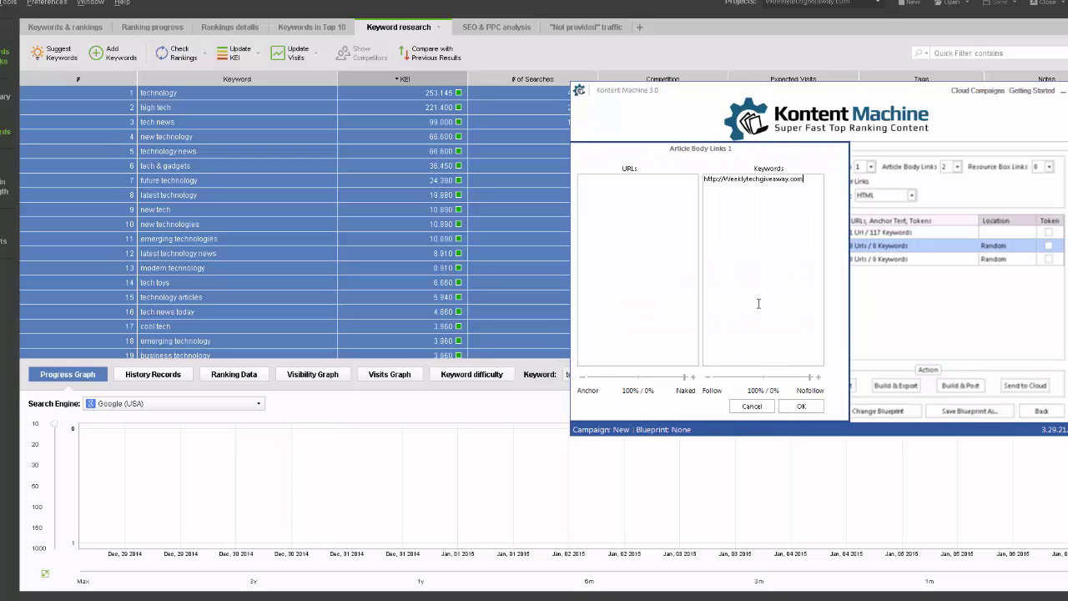
{"action": "key", "text": "shift+Tab"}
{"action": "key", "text": "ctrl+v"}
{"action": "left_click_drag", "start_coordinate": [807, 192], "coordinate": [615, 188]}
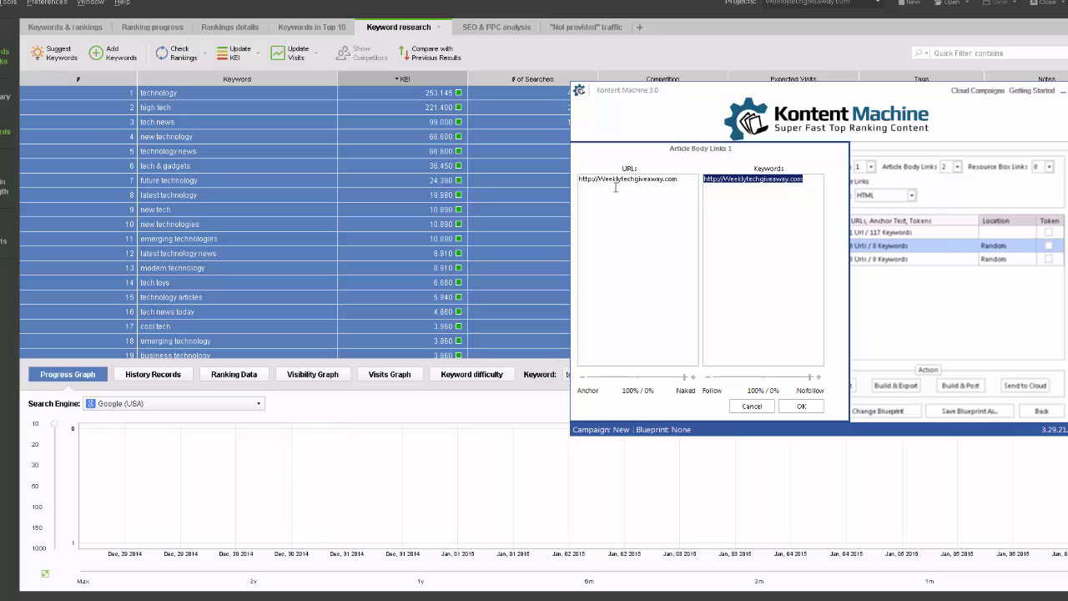
{"action": "key", "text": "Delete"}
{"action": "left_click", "coordinate": [800, 406]}
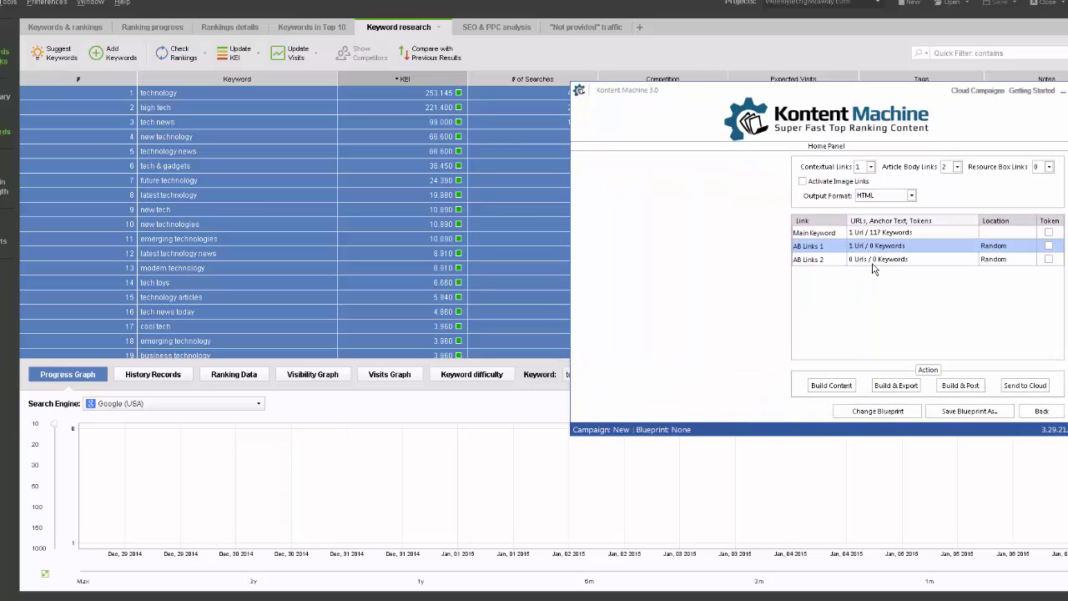
{"action": "double_click", "coordinate": [873, 263]}
{"action": "key", "text": "ctrl+v"}
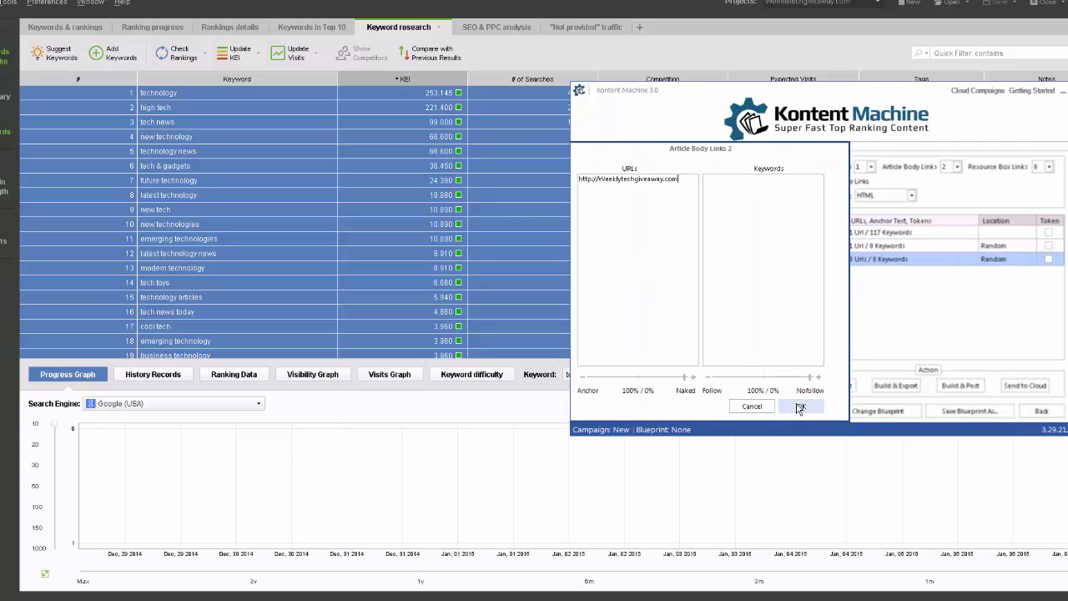
{"action": "left_click", "coordinate": [800, 407]}
- Copy all keywords from the Main Keyword link and paste them into the keywords of AB Links 1
{"action": "double_click", "coordinate": [897, 234]}
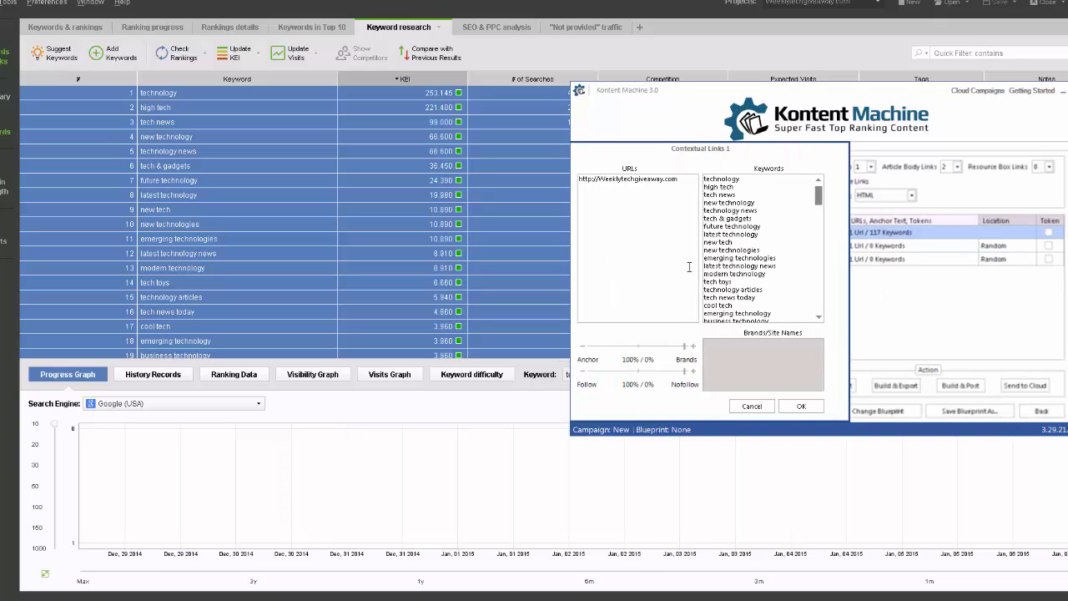
{"action": "key", "text": "ctrl+a"}
{"action": "left_click", "coordinate": [801, 407]}
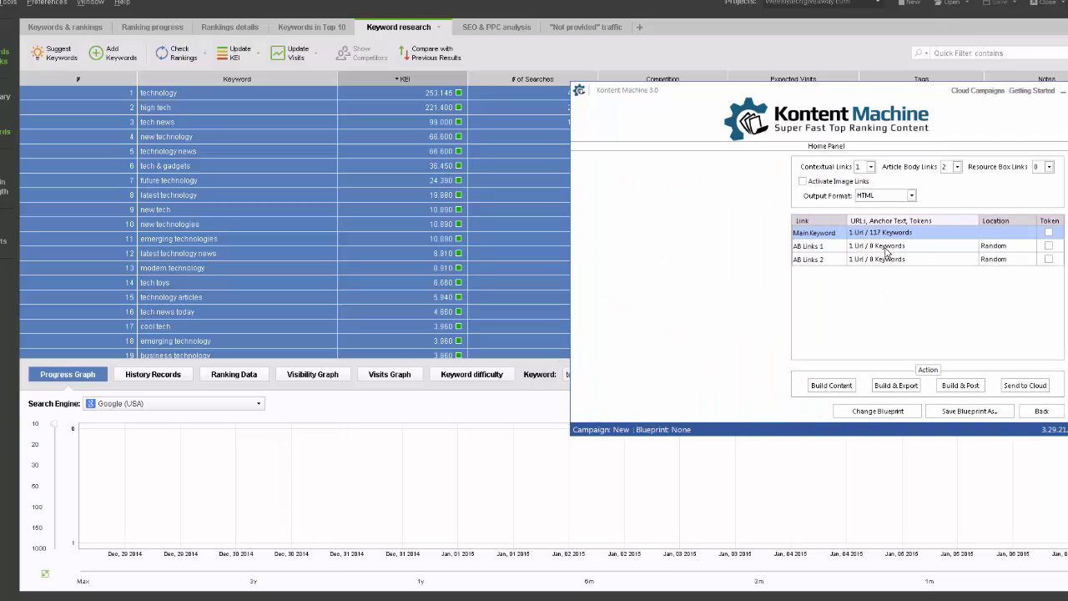
{"action": "double_click", "coordinate": [873, 246]}
{"action": "key", "text": "ctrl+v"}
{"action": "left_click", "coordinate": [801, 405]}
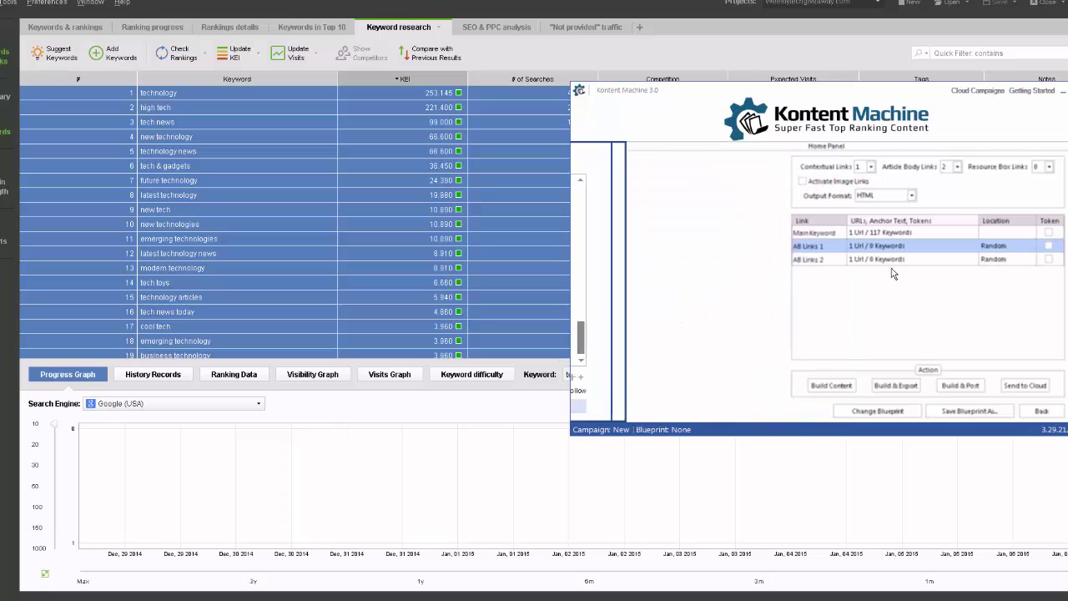
- Paste the same copied keyword list into the keywords of AB Links 2 and apply the link
{"action": "left_click", "coordinate": [896, 263]}
{"action": "double_click", "coordinate": [897, 263]}
{"action": "key", "text": "ctrl+v"}
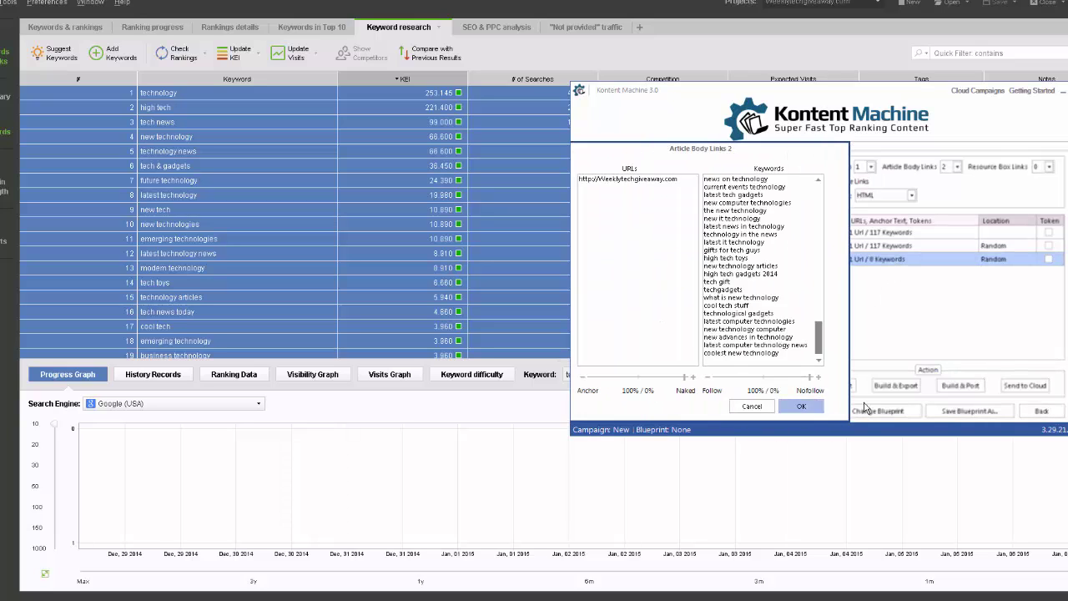
{"action": "left_click", "coordinate": [800, 406]}
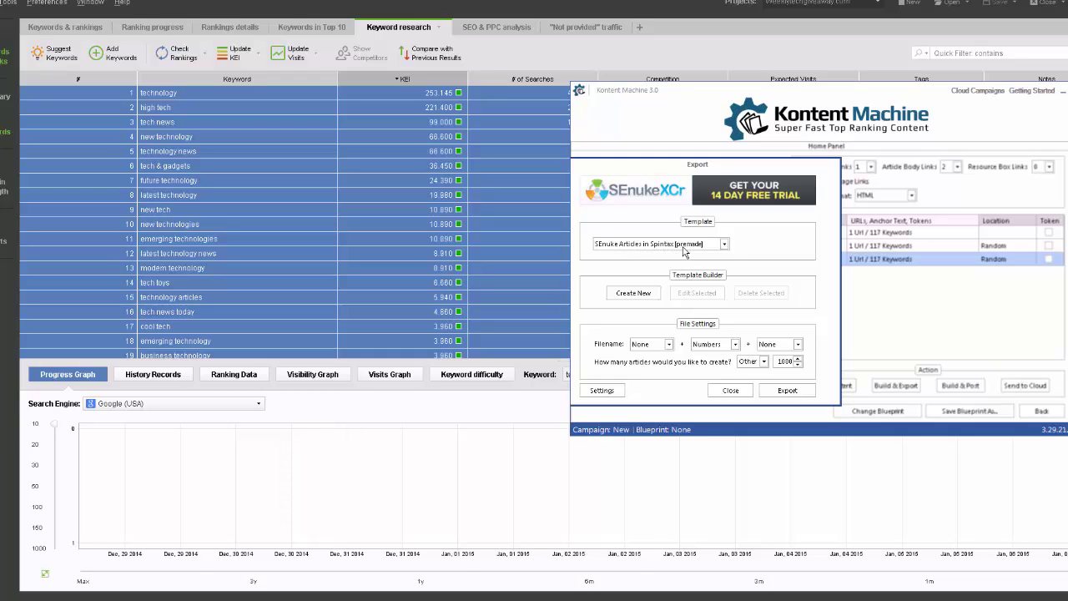
- Export 1000 articles with the SEnuke Articles in Spintax [premade] template and check where they are stored in the 0-weekly tech giveaway folder
{"action": "left_click", "coordinate": [787, 390]}
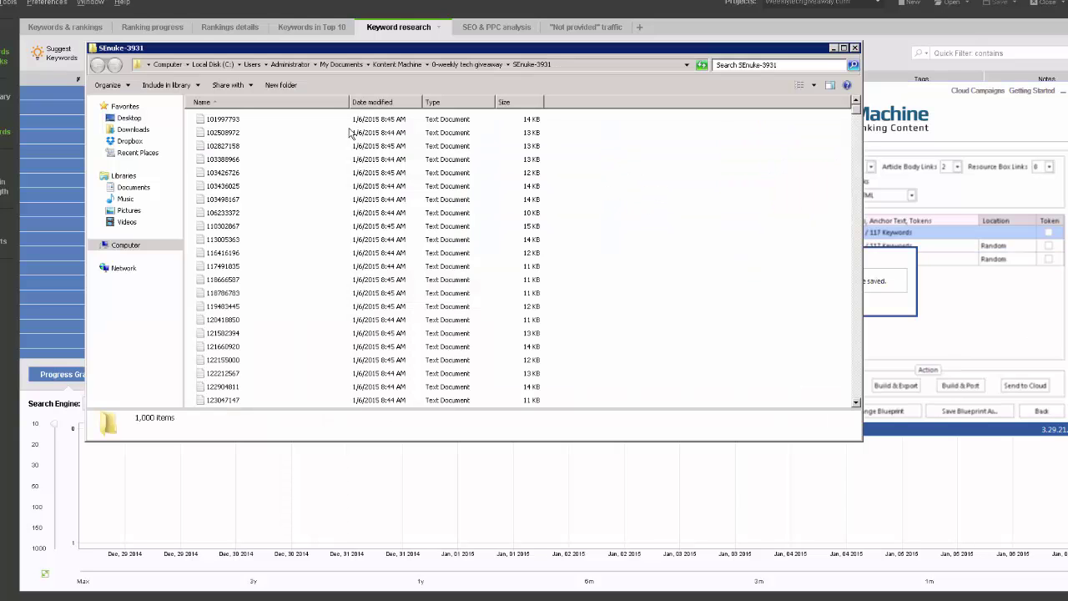
{"action": "left_click", "coordinate": [397, 64]}
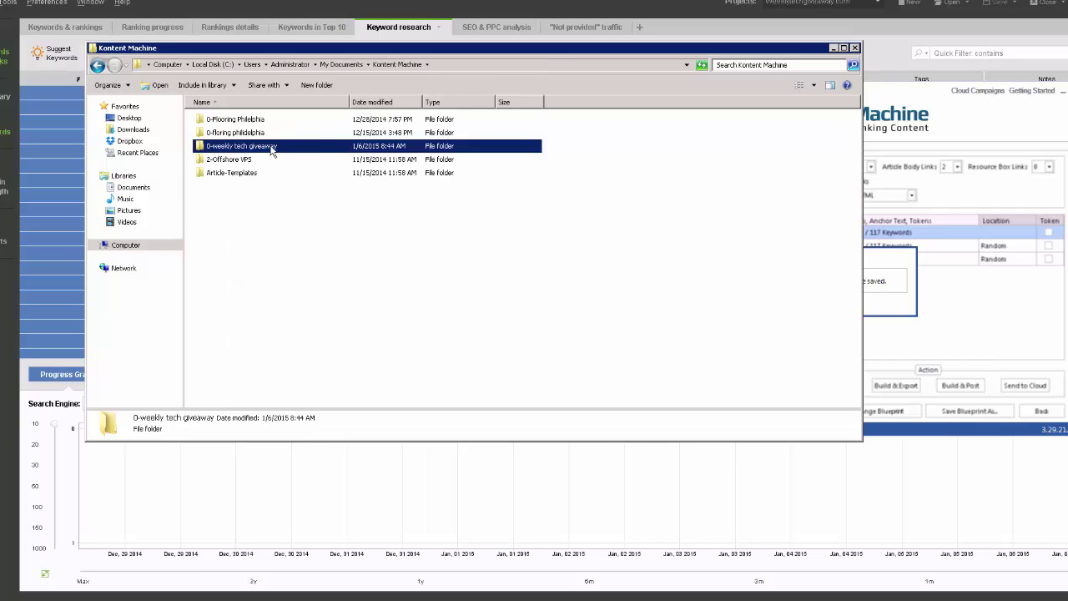
{"action": "double_click", "coordinate": [271, 148]}
{"action": "double_click", "coordinate": [229, 125]}
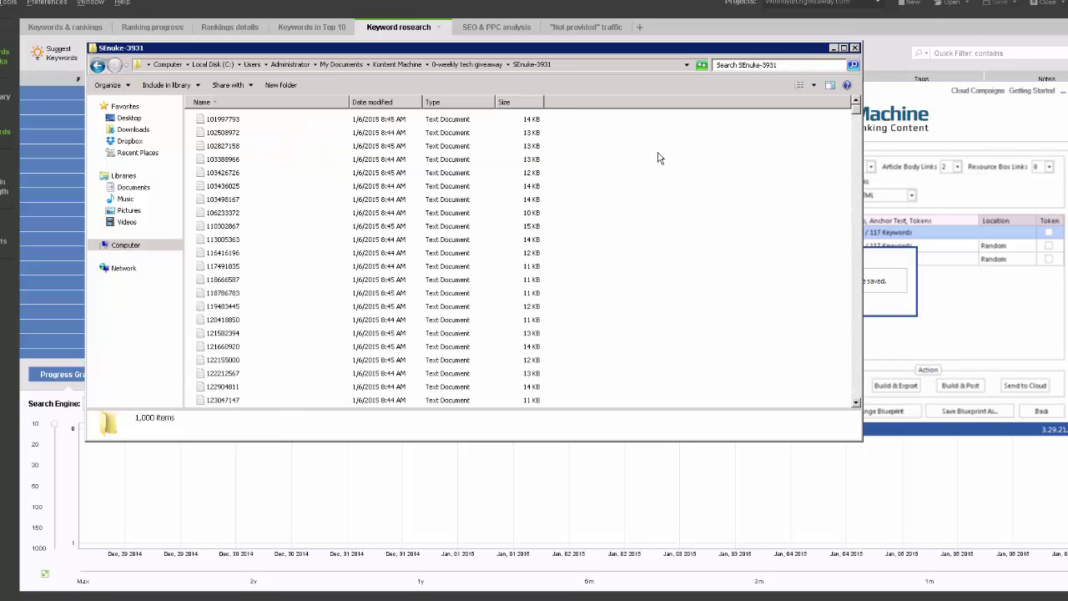
{"action": "left_click", "coordinate": [833, 48]}
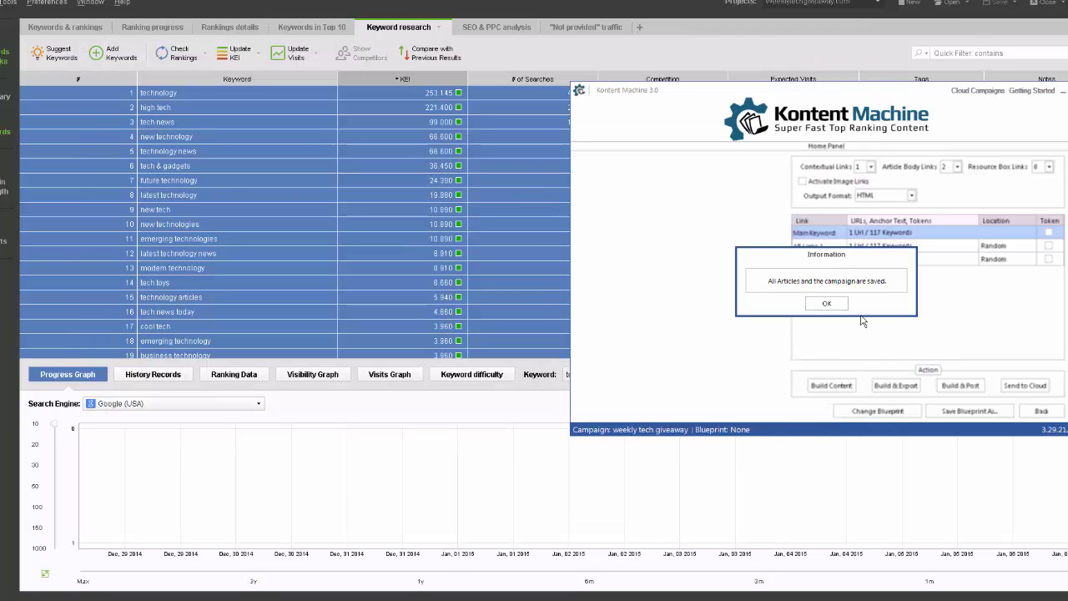
{"action": "left_click", "coordinate": [826, 303]}
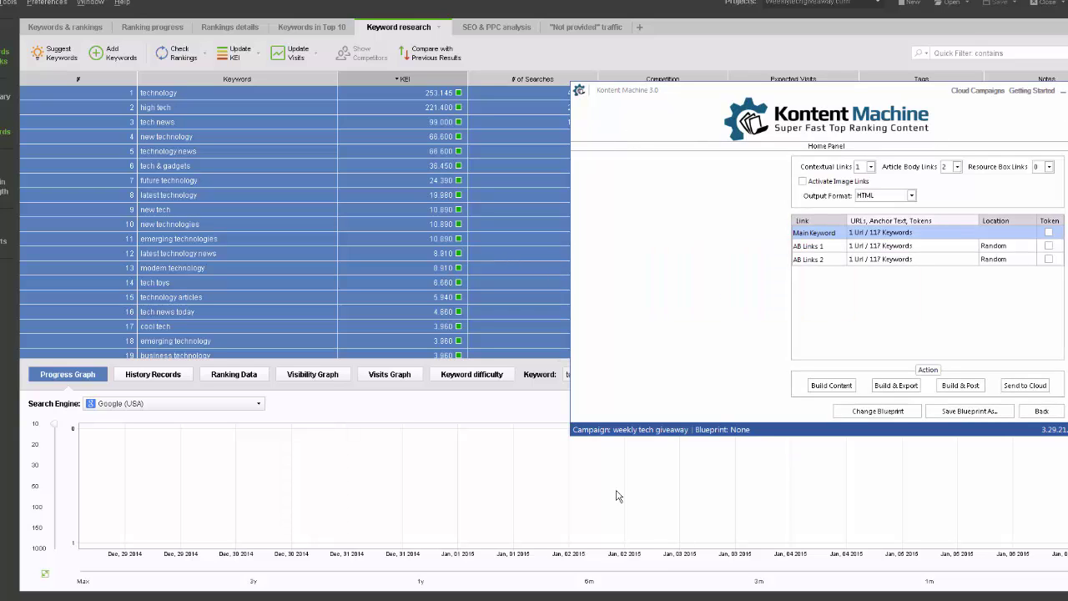
- Minimize Kontent Machine, switch to the SEnuke XCr main window, and look over the projects of the technology -Turbo Campaign
{"action": "left_click", "coordinate": [1062, 91]}
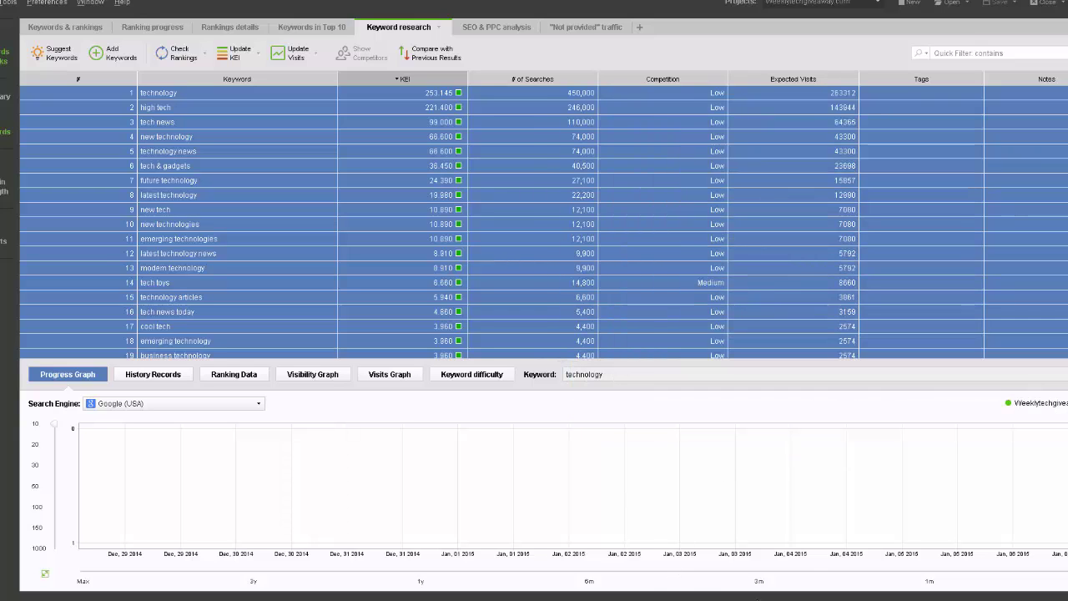
{"action": "left_click", "coordinate": [743, 588]}
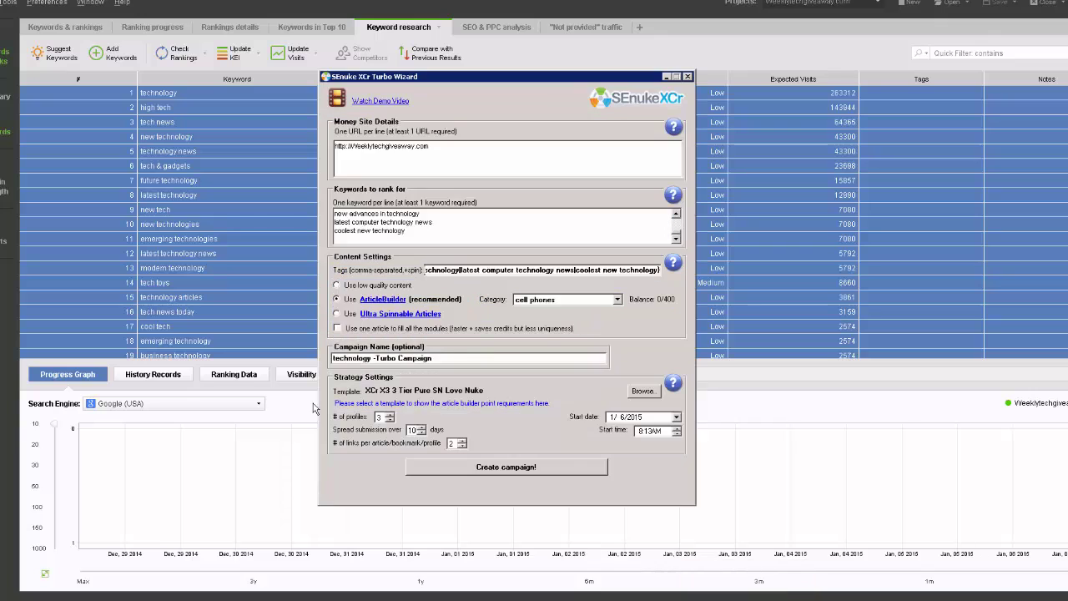
{"action": "left_click", "coordinate": [666, 76]}
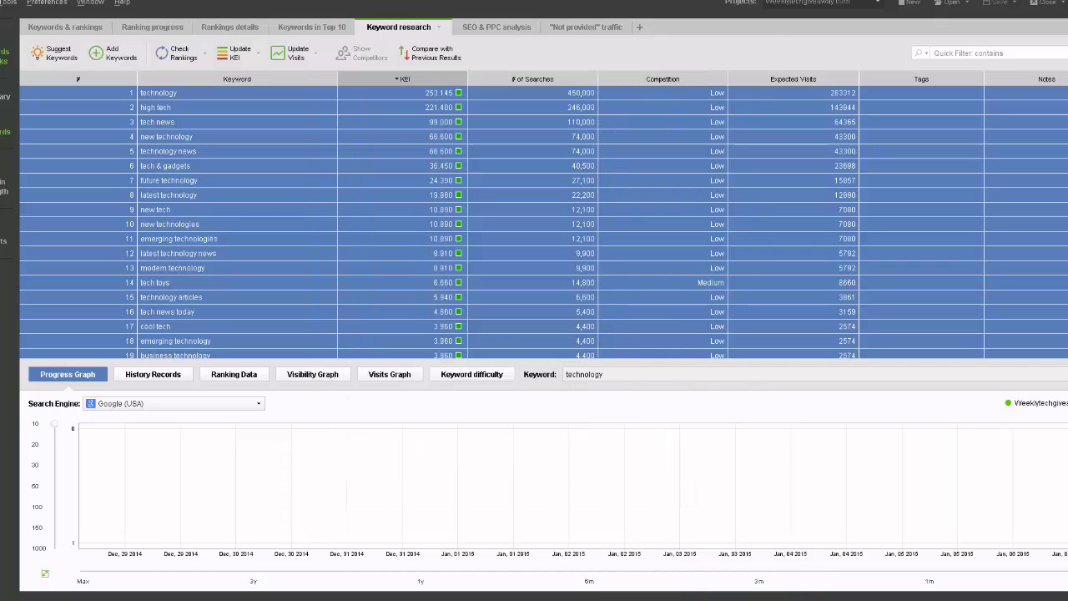
{"action": "left_click", "coordinate": [742, 594]}
{"action": "left_click", "coordinate": [793, 574]}
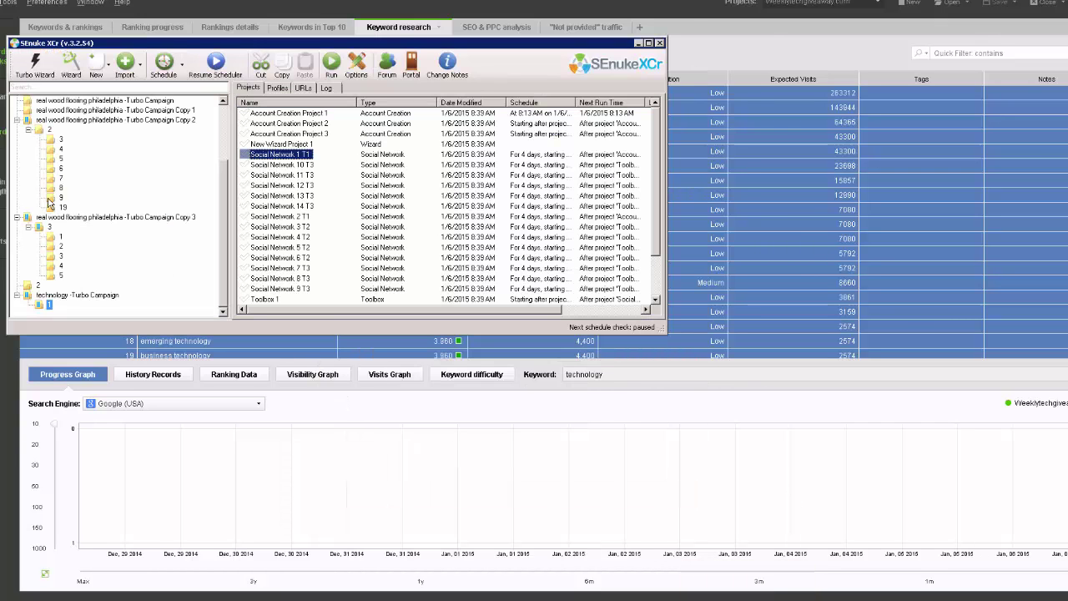
{"action": "left_click_drag", "start_coordinate": [302, 43], "coordinate": [515, 66]}
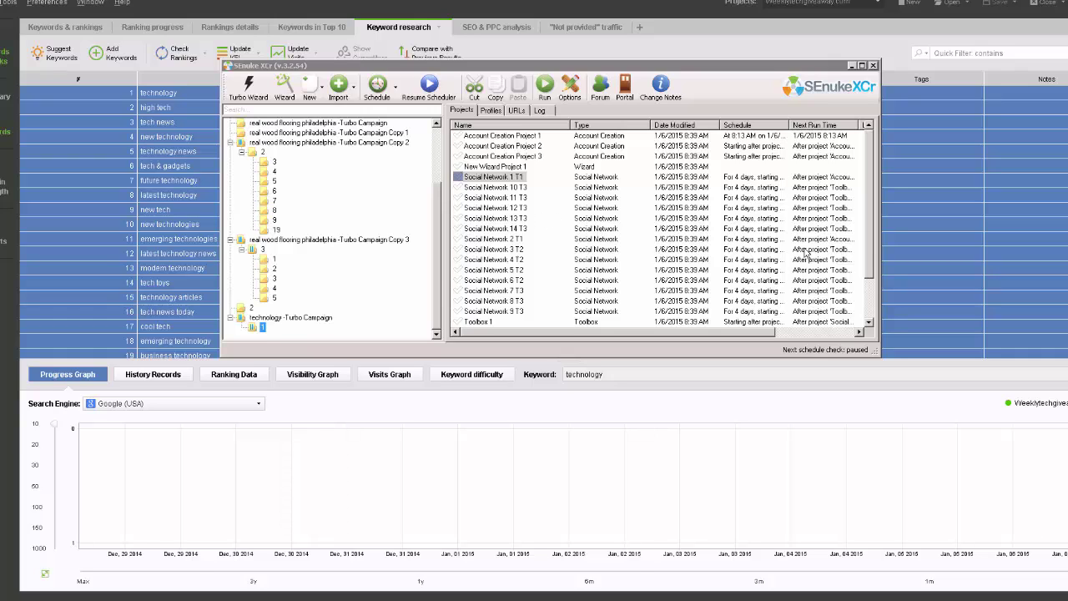
{"action": "left_click", "coordinate": [871, 264]}
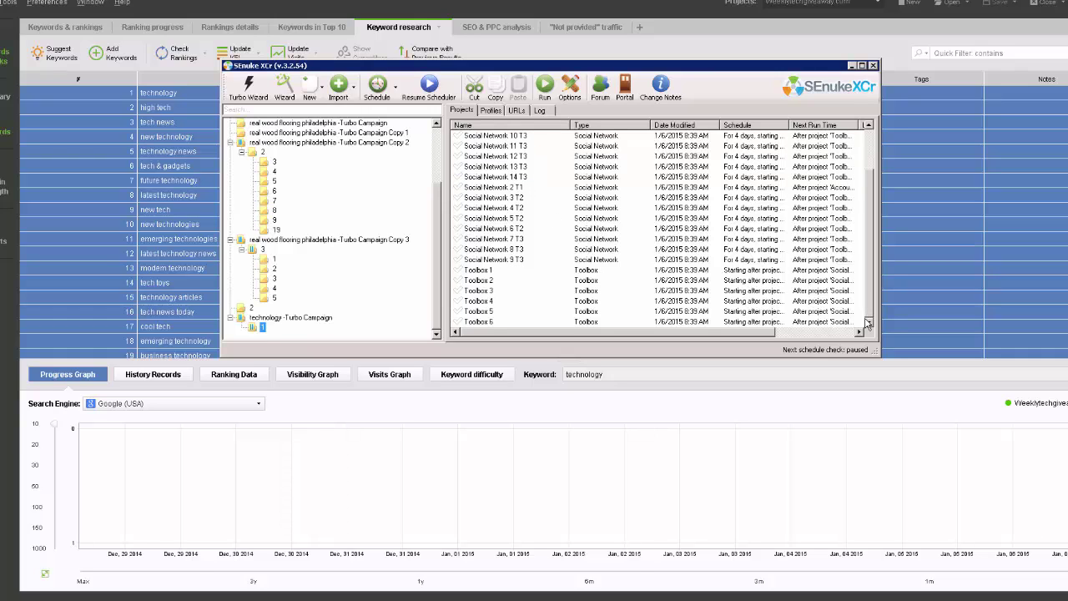
{"action": "left_click", "coordinate": [872, 200]}
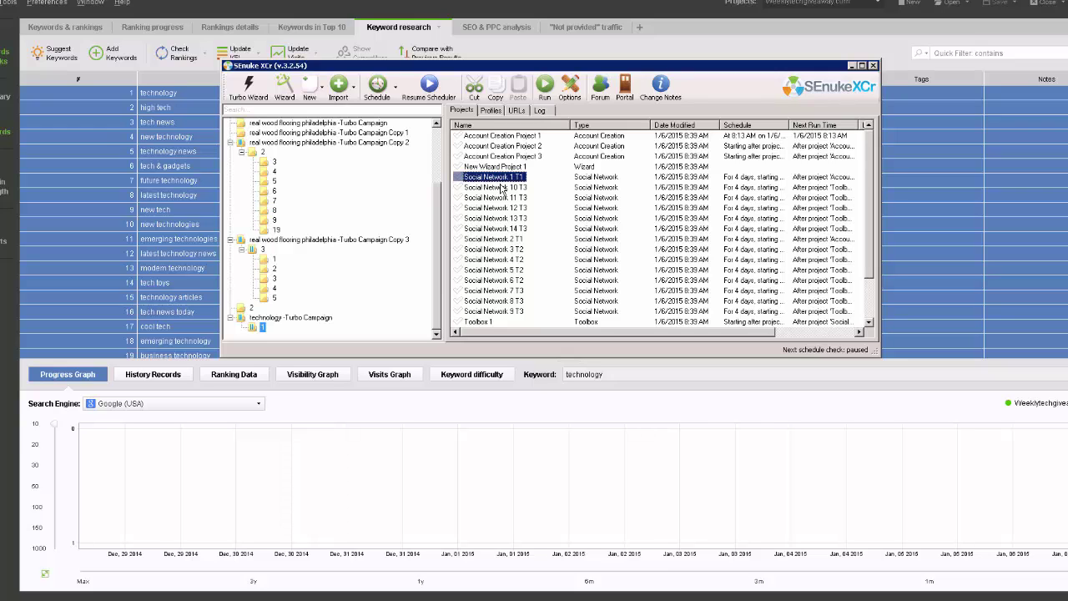
- Open the Social Network 1 T1 project and delete its entire spinner article
{"action": "double_click", "coordinate": [503, 180]}
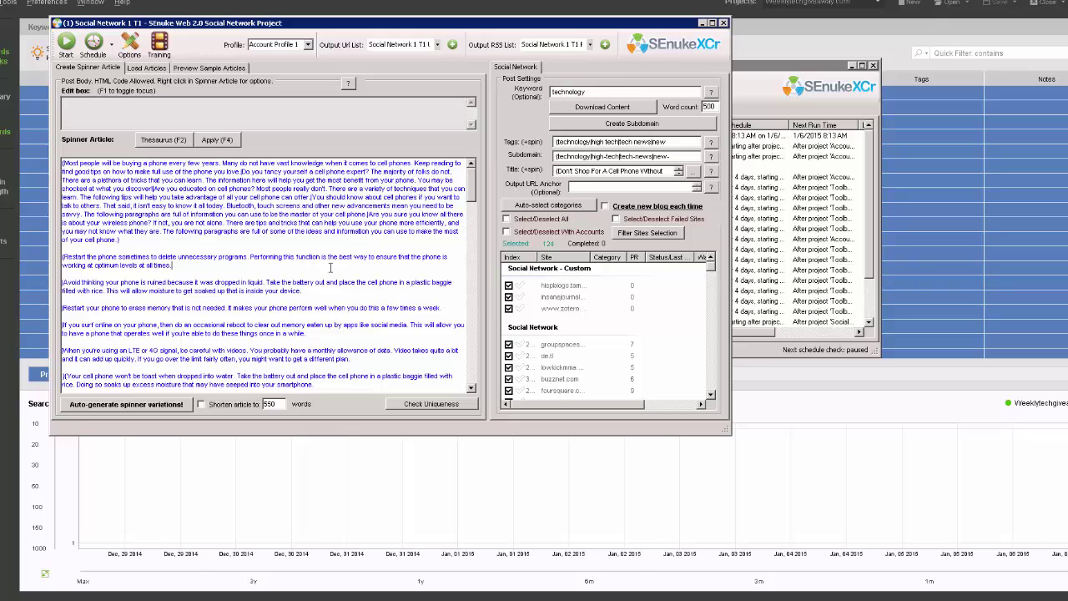
{"action": "key", "text": "ctrl+a"}
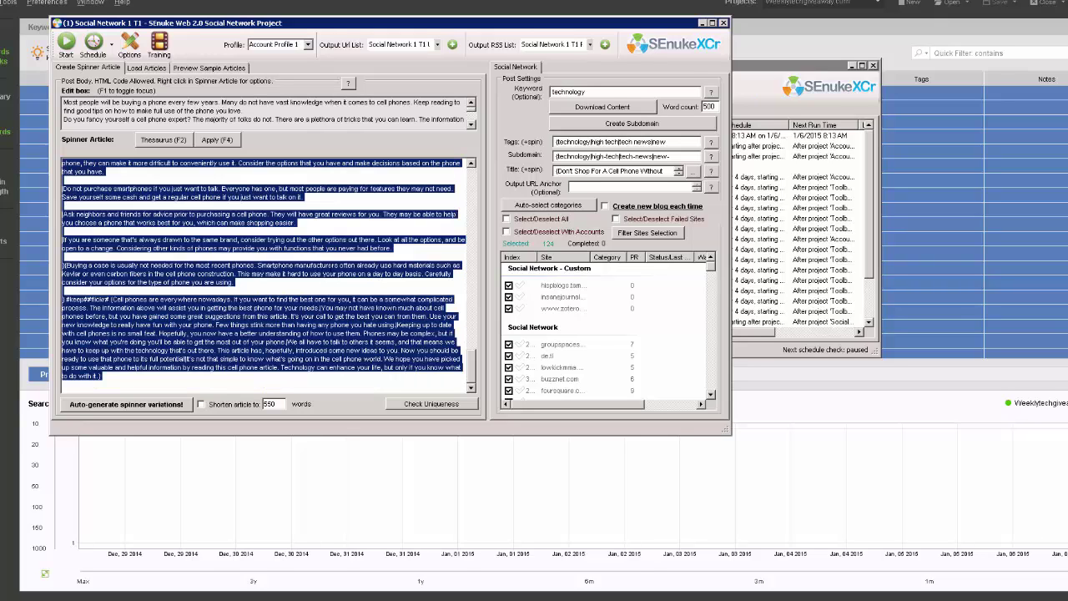
{"action": "key", "text": "Delete"}
- Open the directory loading of articles for the project and expand C:\Users\Administrator\Documents\Kontent Machine
{"action": "left_click", "coordinate": [158, 70]}
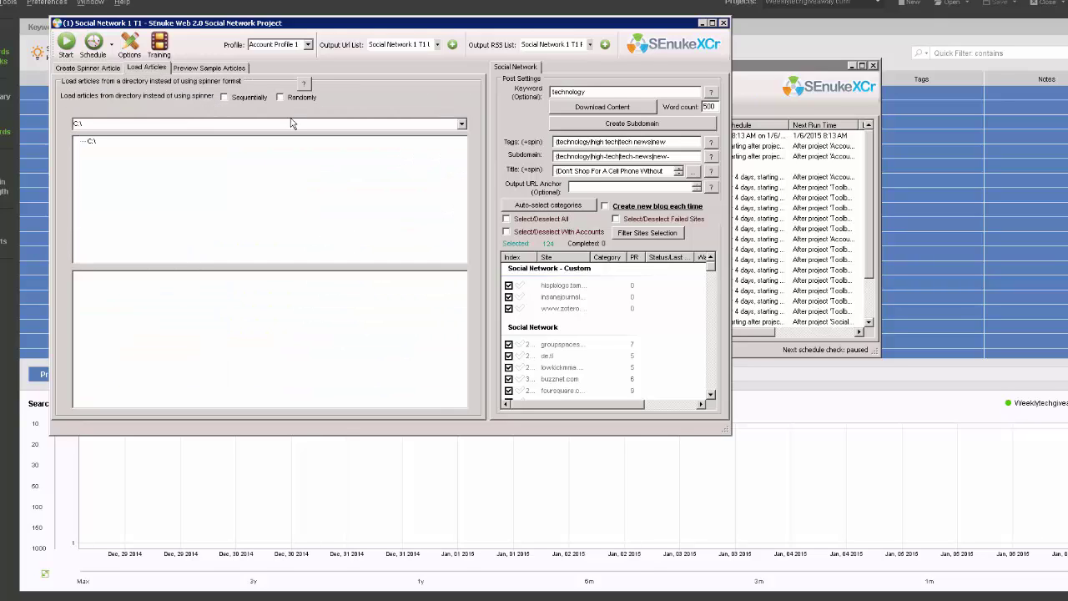
{"action": "left_click", "coordinate": [461, 126]}
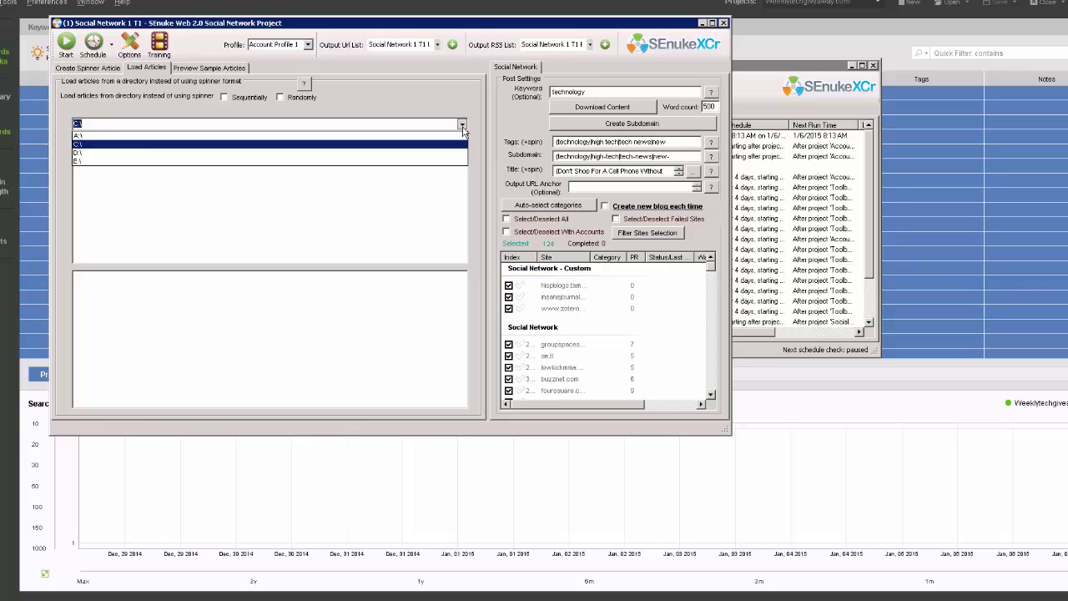
{"action": "left_click", "coordinate": [436, 161]}
{"action": "left_click", "coordinate": [462, 123]}
{"action": "left_click", "coordinate": [77, 145]}
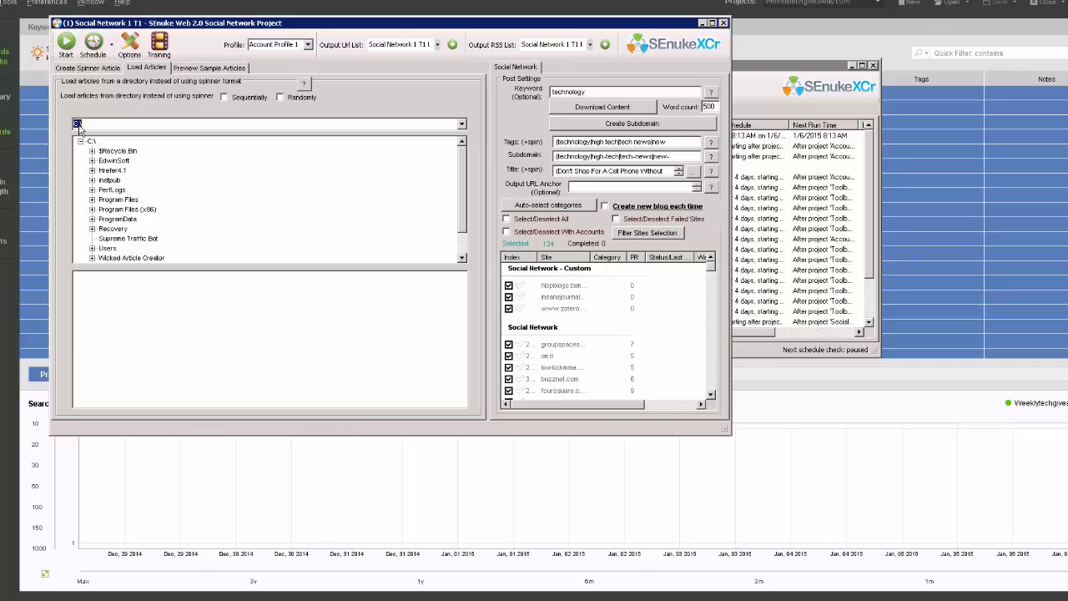
{"action": "left_click", "coordinate": [93, 247]}
{"action": "left_click", "coordinate": [104, 177]}
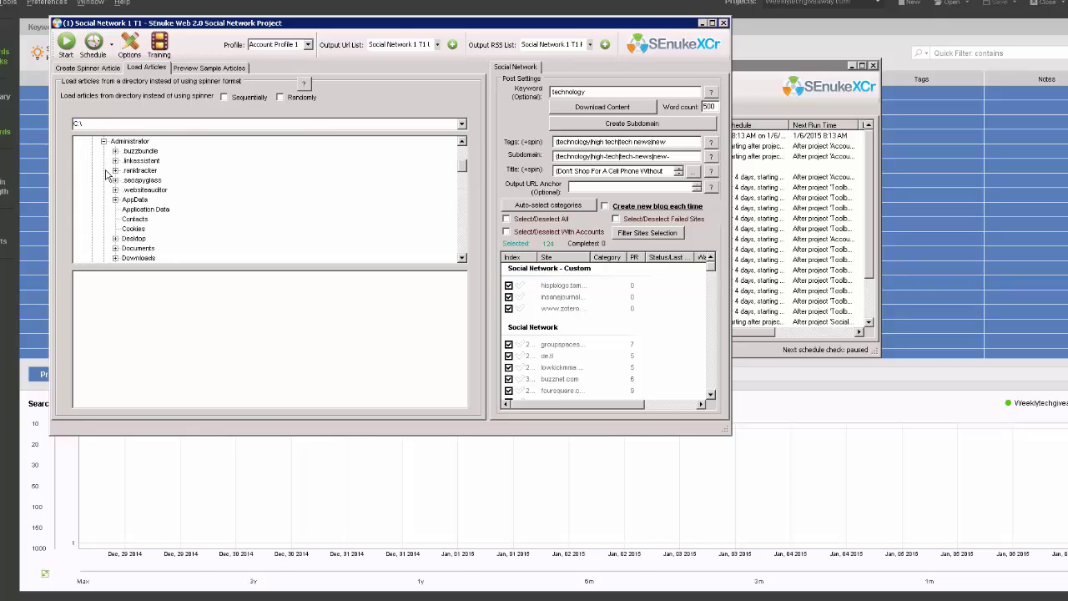
{"action": "left_click", "coordinate": [115, 249]}
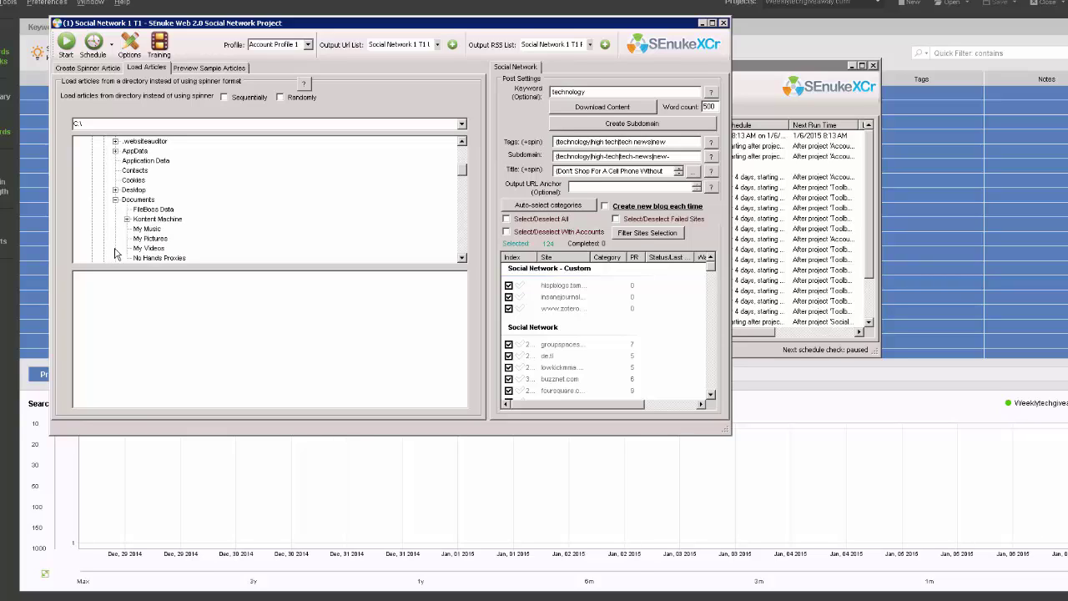
{"action": "left_click", "coordinate": [127, 219]}
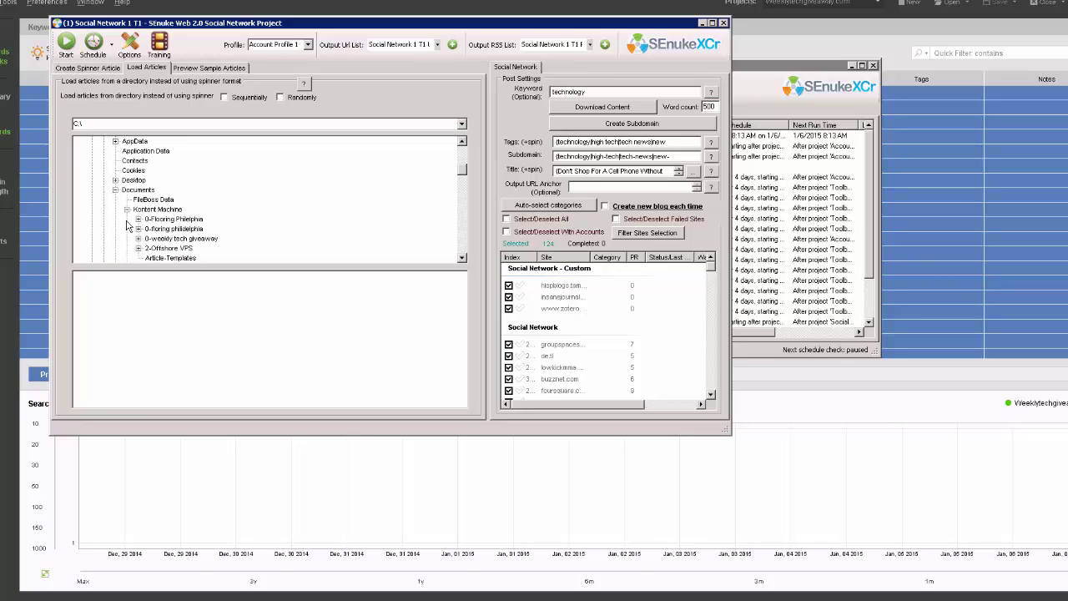
- Look through the user folders under C:\Users in the directory tree for loading articles
{"action": "left_click", "coordinate": [464, 125]}
{"action": "scroll", "coordinate": [465, 179], "scroll_direction": "up", "scroll_amount": 2}
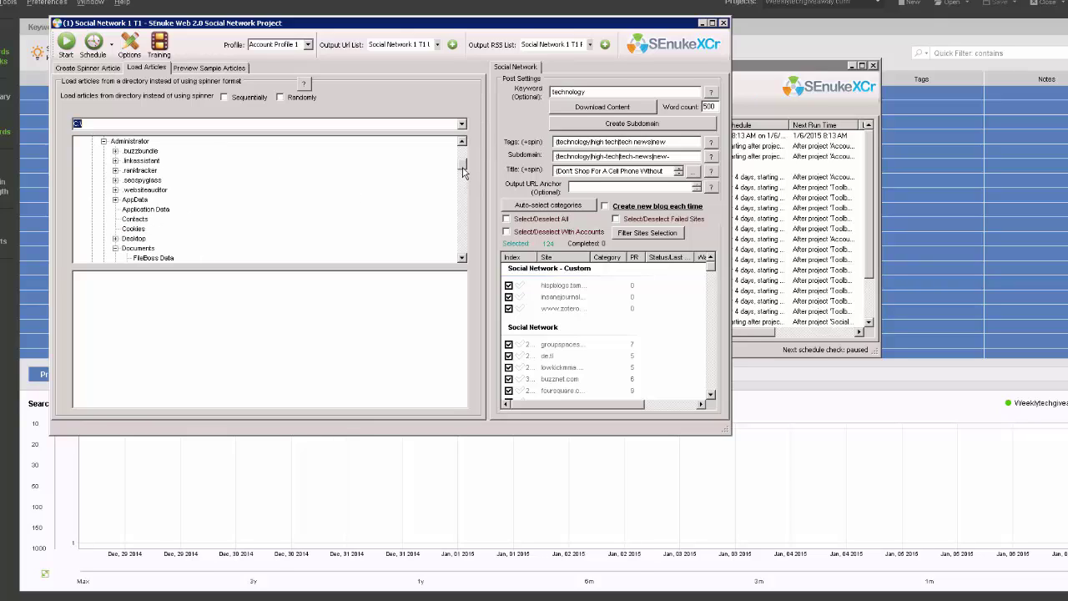
{"action": "left_click", "coordinate": [103, 142]}
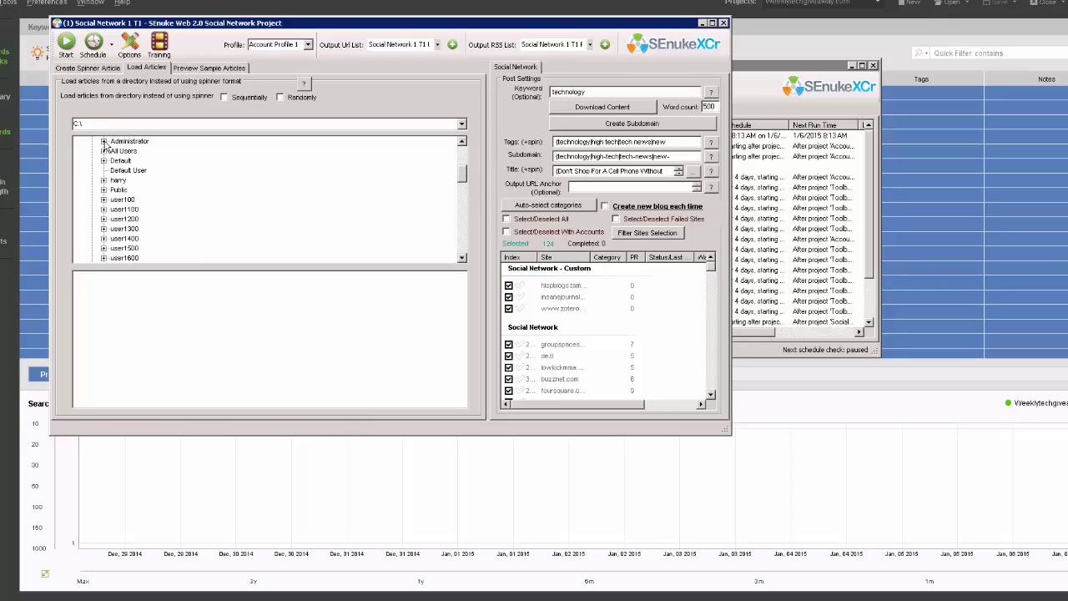
{"action": "scroll", "coordinate": [461, 201], "scroll_direction": "down", "scroll_amount": 5}
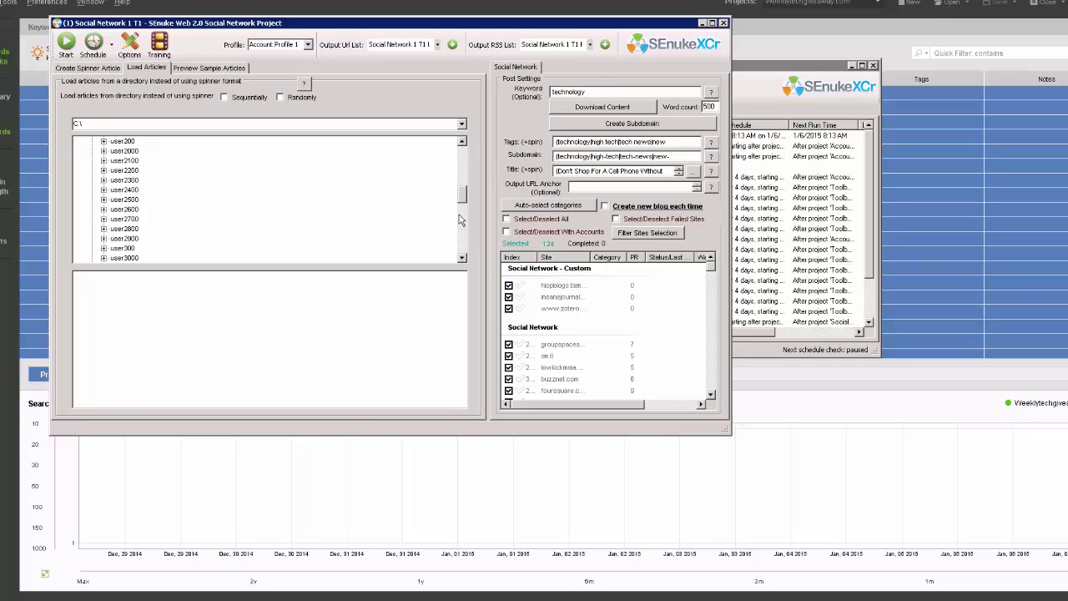
{"action": "scroll", "coordinate": [461, 219], "scroll_direction": "down", "scroll_amount": 2}
{"action": "scroll", "coordinate": [461, 238], "scroll_direction": "up", "scroll_amount": 3}
{"action": "scroll", "coordinate": [463, 188], "scroll_direction": "up", "scroll_amount": 6}
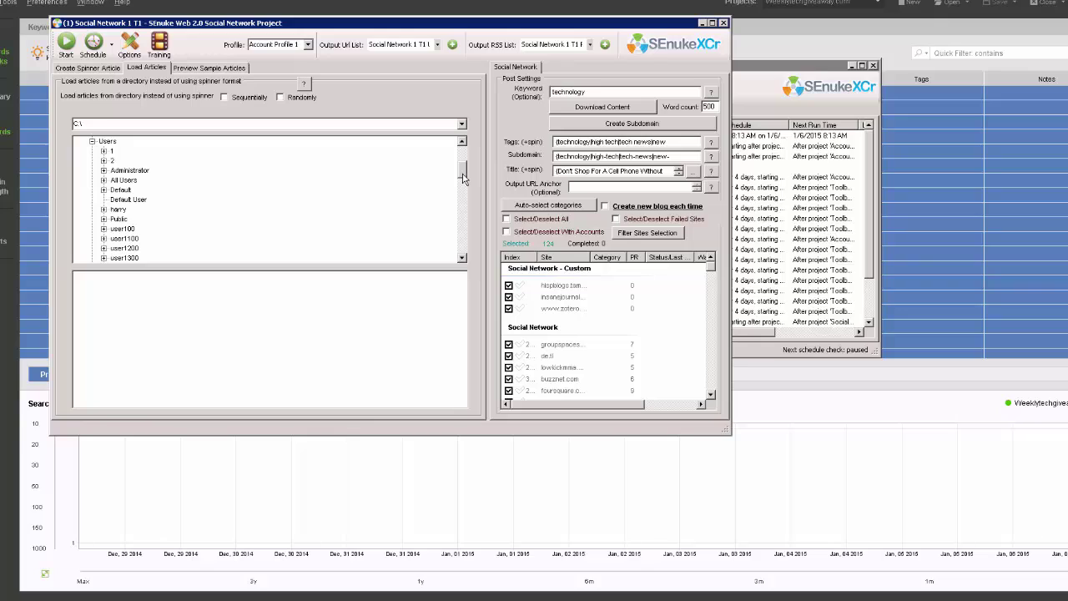
{"action": "left_click_drag", "start_coordinate": [463, 178], "coordinate": [460, 254]}
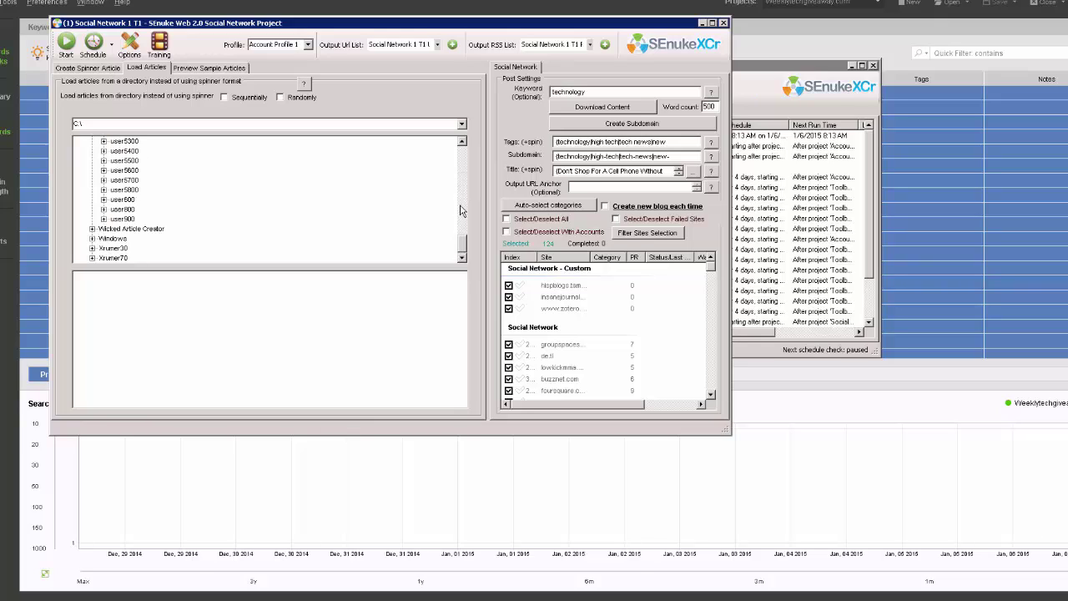
{"action": "left_click_drag", "start_coordinate": [461, 210], "coordinate": [464, 173]}
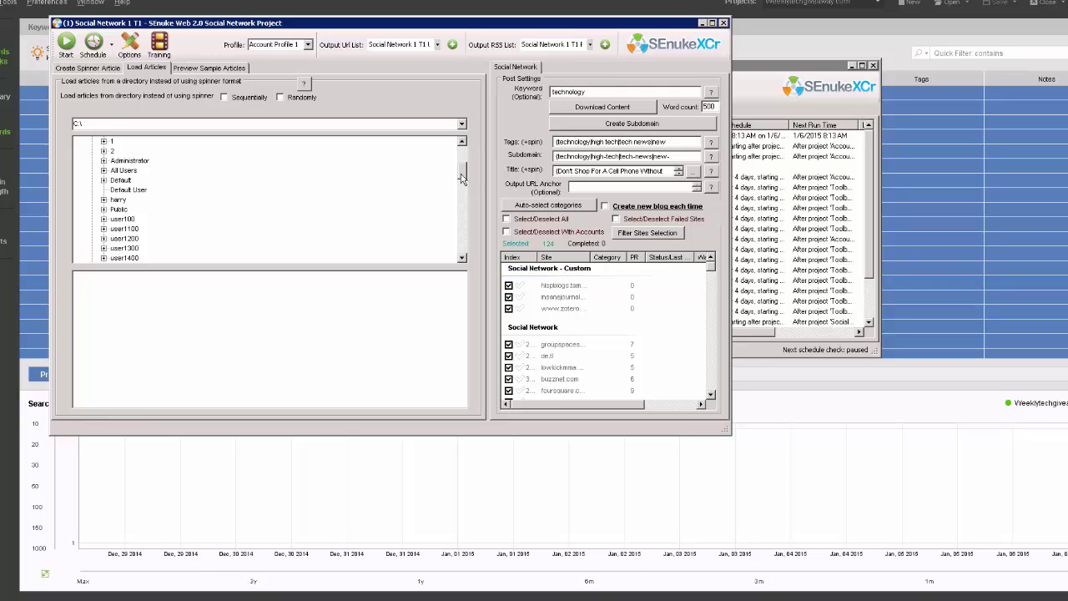
{"action": "mouse_move", "coordinate": [461, 178]}
{"action": "left_mouse_down"}
{"action": "mouse_move", "coordinate": [459, 206]}
{"action": "mouse_move", "coordinate": [461, 171]}
{"action": "left_mouse_up"}
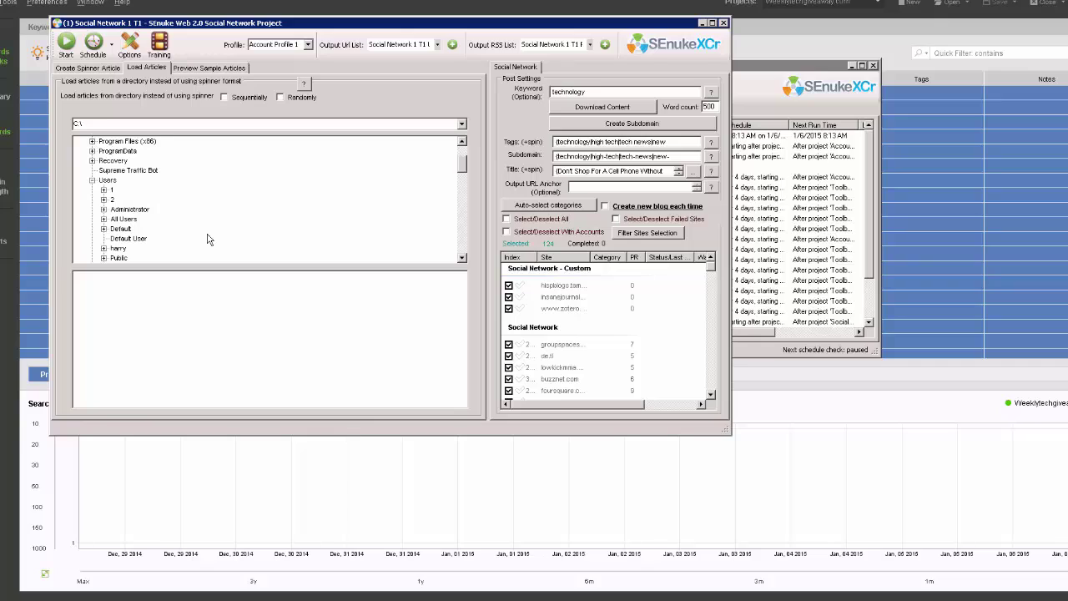
- Set the project to load articles randomly from the SEnuke-3931 folder inside Administrator\Documents\Kontent Machine\0-weekly tech giveaway
{"action": "left_click", "coordinate": [104, 208]}
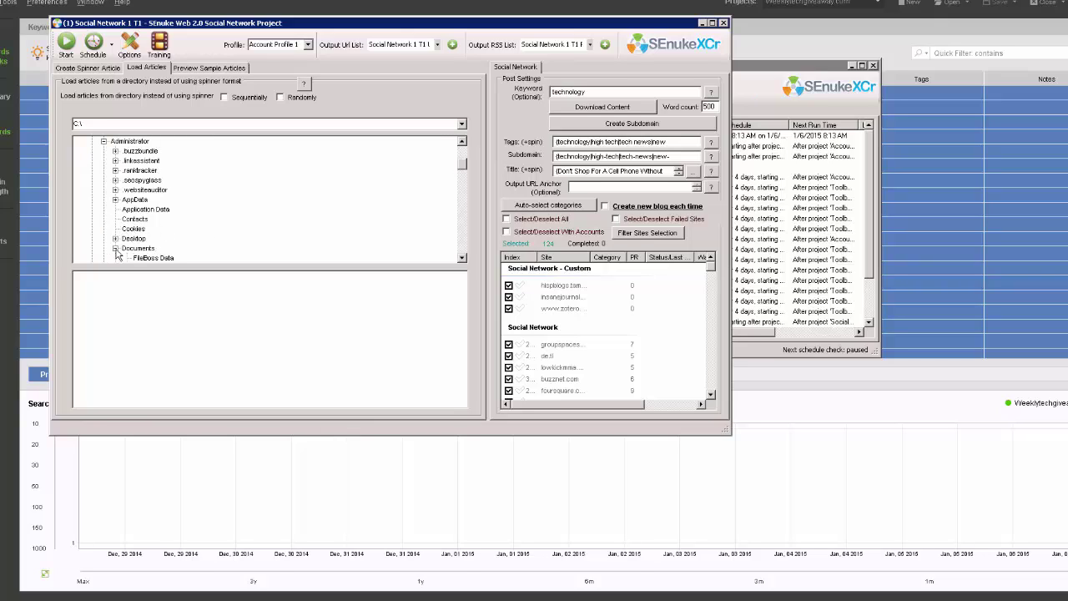
{"action": "left_click", "coordinate": [461, 259]}
{"action": "left_click", "coordinate": [462, 259]}
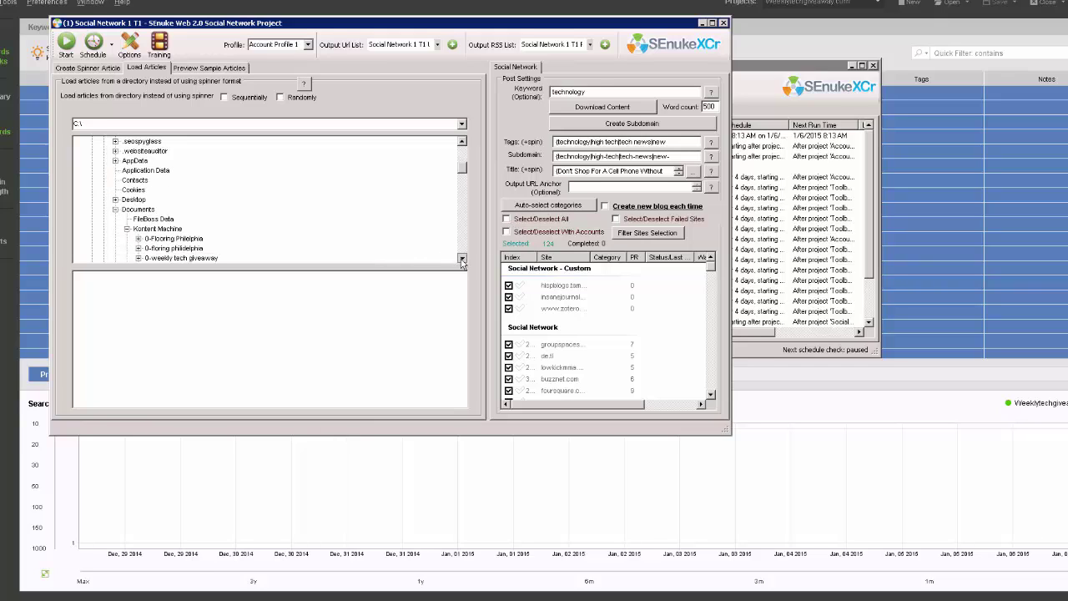
{"action": "left_click", "coordinate": [461, 258]}
{"action": "left_click", "coordinate": [462, 259]}
{"action": "left_click", "coordinate": [461, 258]}
{"action": "left_click", "coordinate": [461, 258]}
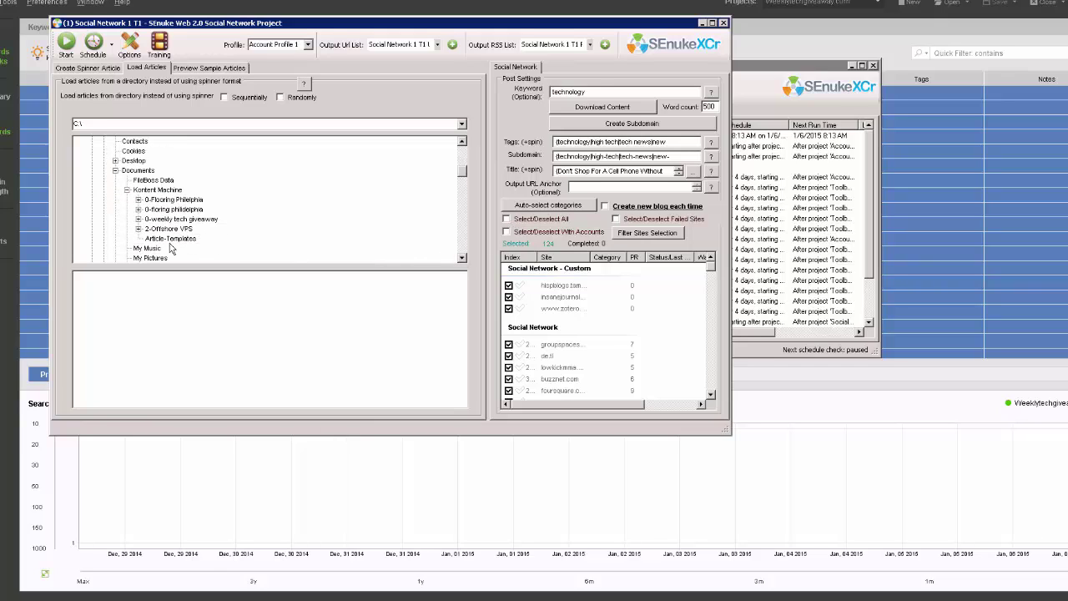
{"action": "left_click", "coordinate": [139, 219]}
{"action": "left_click", "coordinate": [175, 228]}
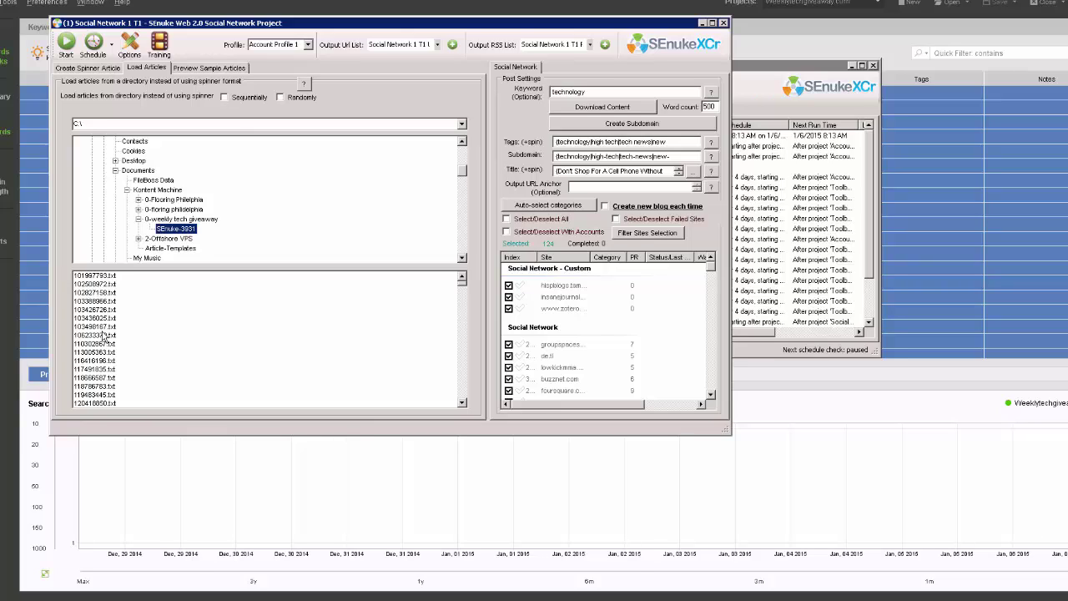
{"action": "left_click", "coordinate": [278, 97]}
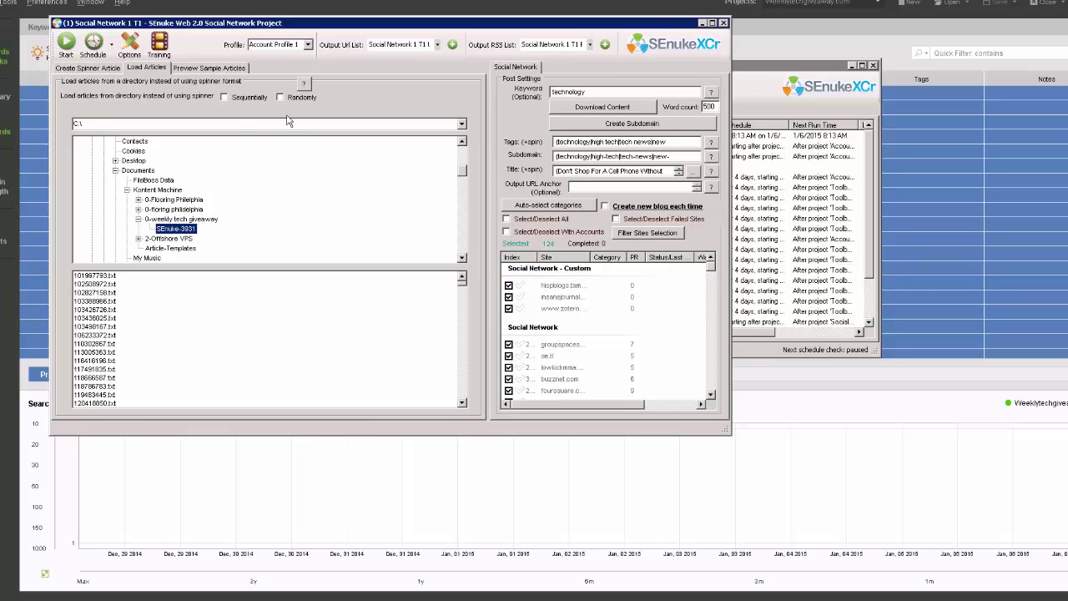
{"action": "left_click", "coordinate": [177, 231]}
- Preview the loaded sample articles, spinning a new one twice and reading through their text and links
{"action": "left_click", "coordinate": [209, 68]}
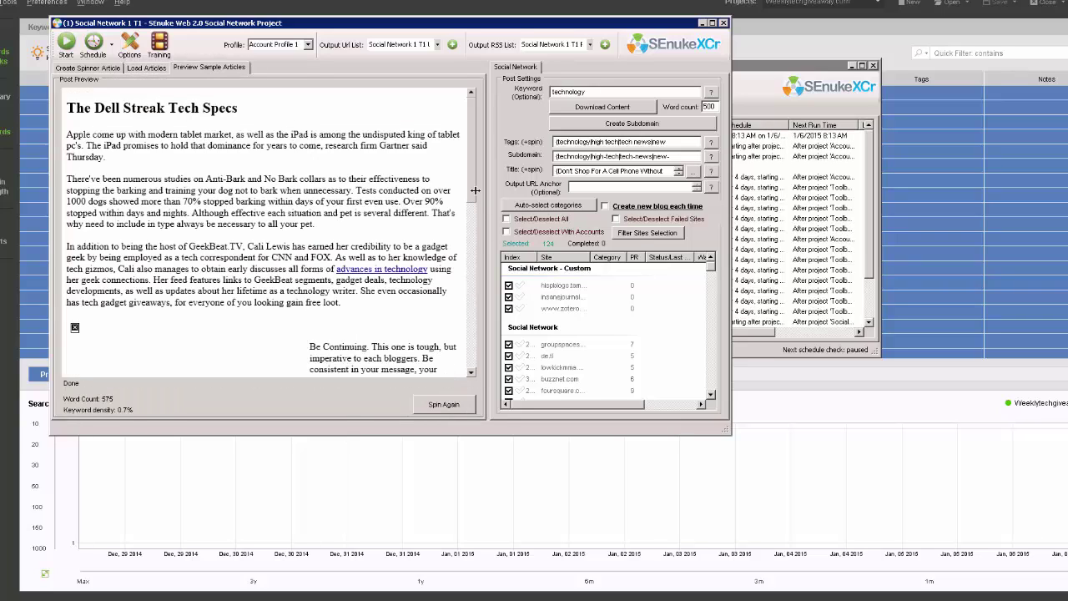
{"action": "left_click", "coordinate": [429, 405]}
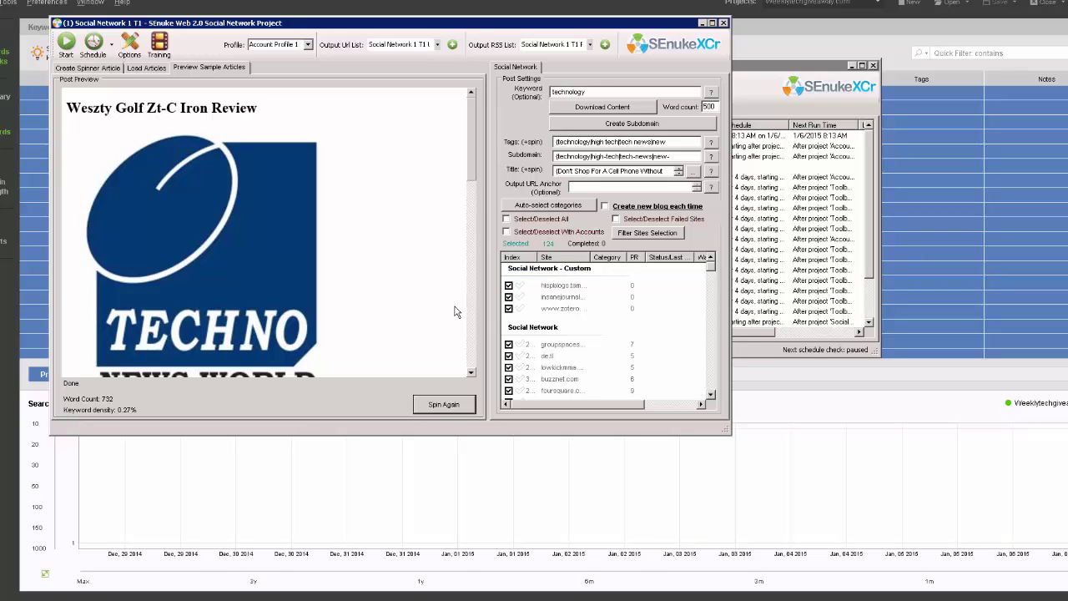
{"action": "left_click_drag", "start_coordinate": [472, 165], "coordinate": [466, 250]}
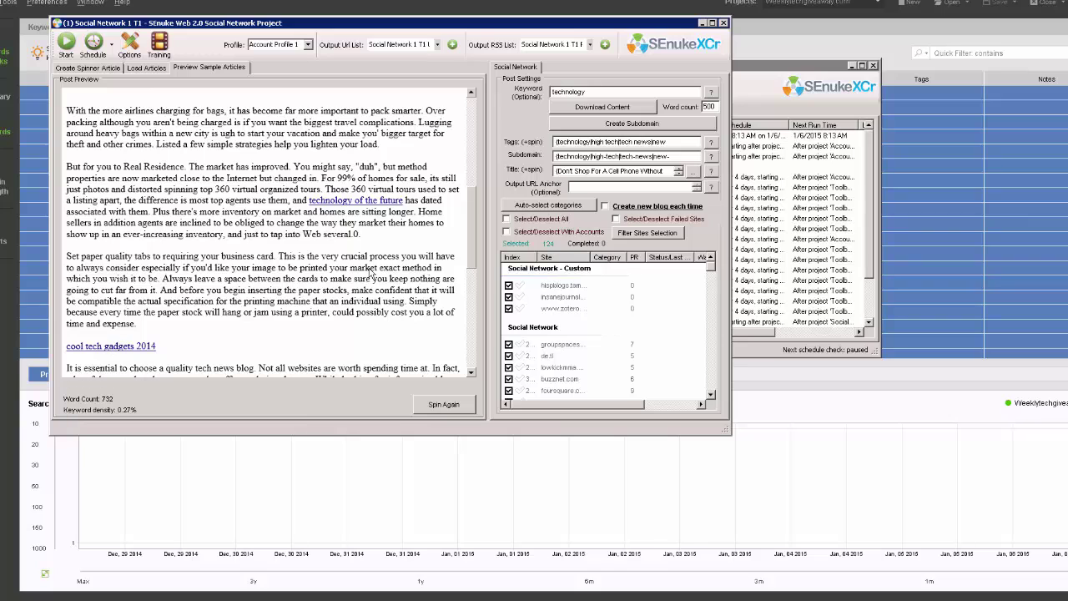
{"action": "left_click_drag", "start_coordinate": [471, 250], "coordinate": [469, 357]}
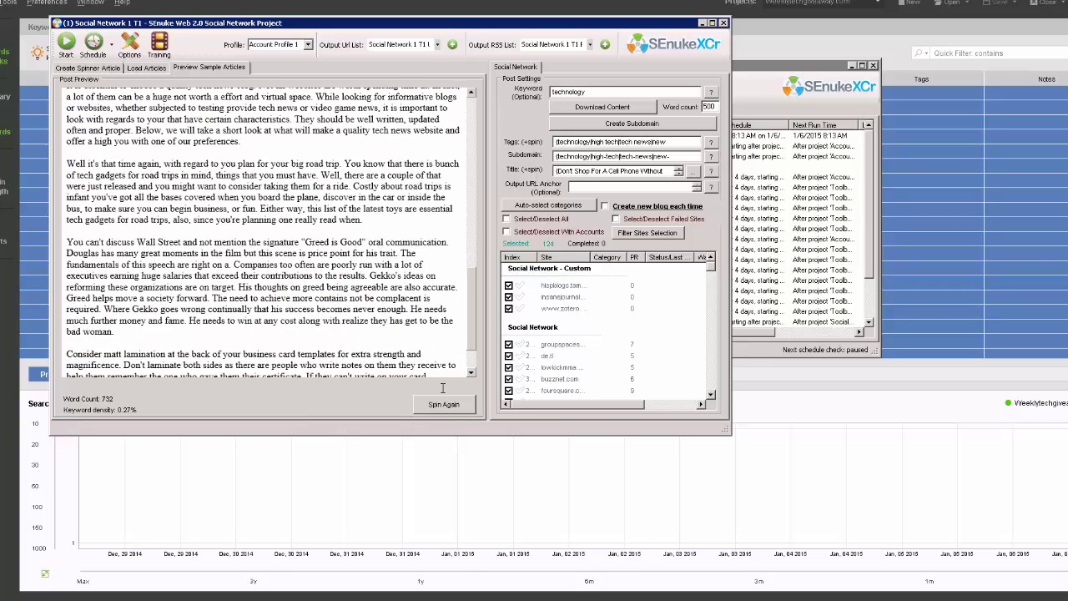
{"action": "left_click", "coordinate": [443, 404]}
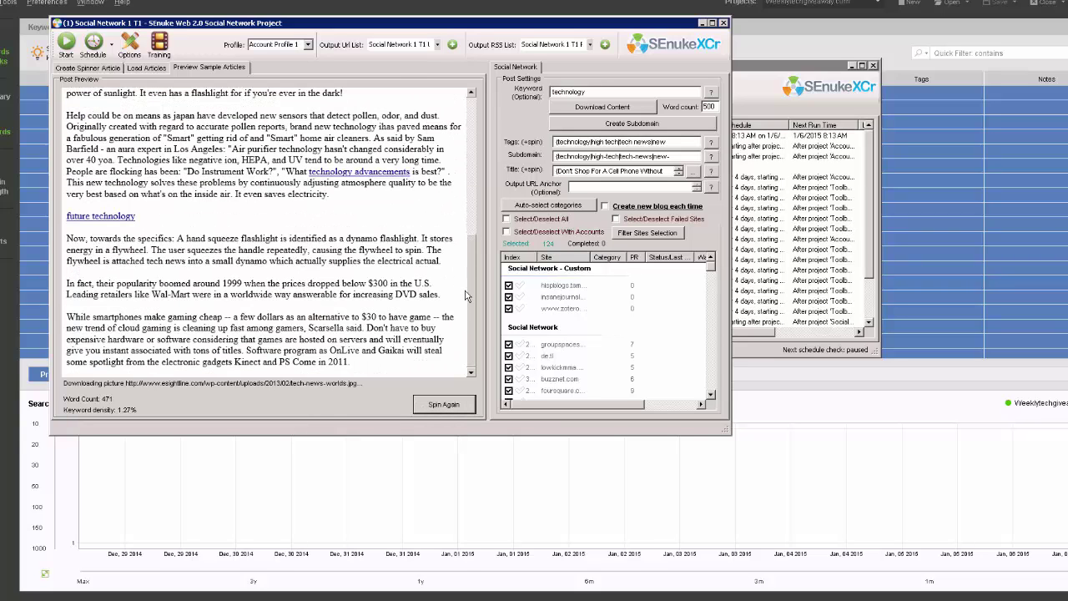
{"action": "left_click_drag", "start_coordinate": [467, 294], "coordinate": [478, 242]}
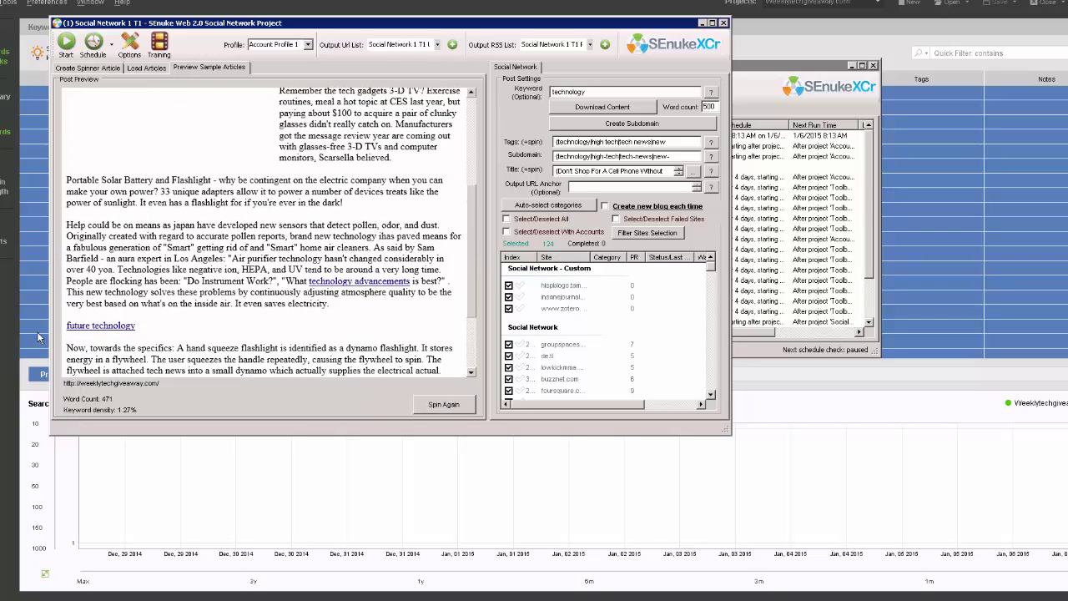
- Look over the campaign's project list in the main window, and close the Social Network 1 T1 project
{"action": "left_click", "coordinate": [744, 82]}
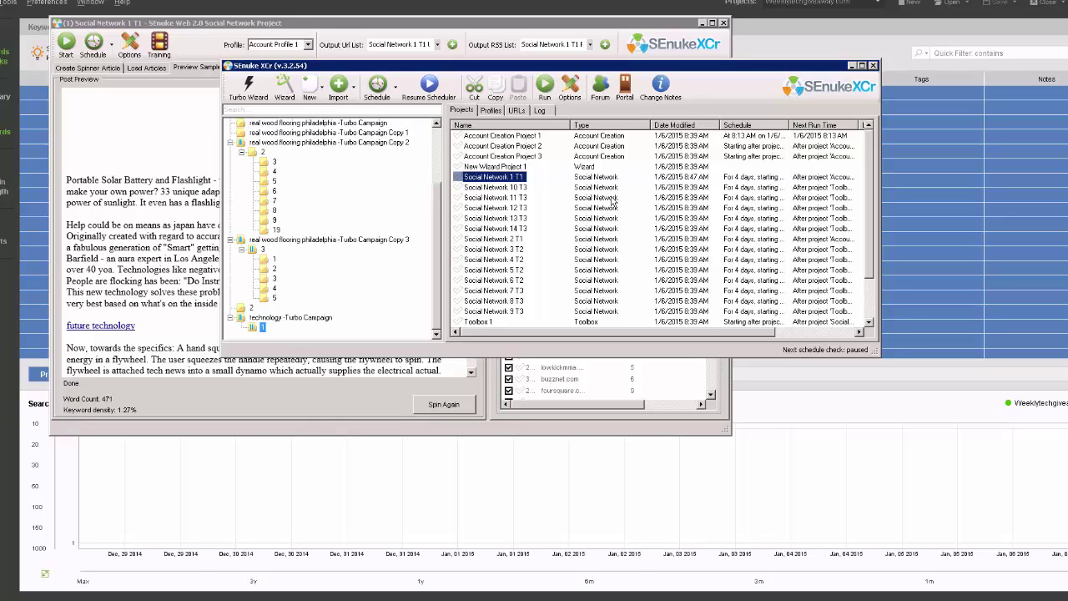
{"action": "left_click_drag", "start_coordinate": [867, 232], "coordinate": [868, 285]}
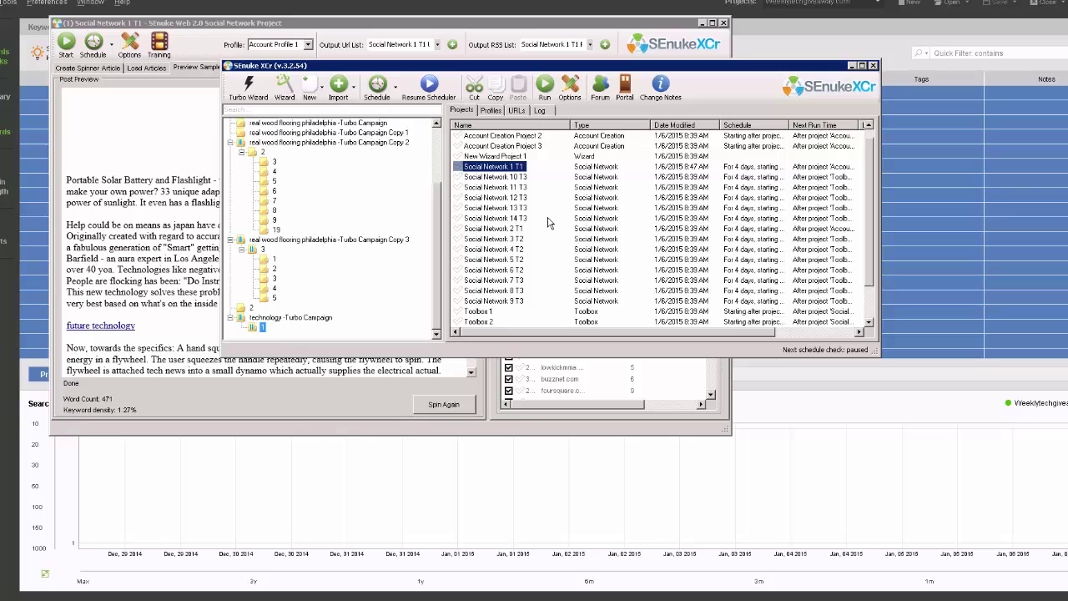
{"action": "left_click", "coordinate": [181, 31]}
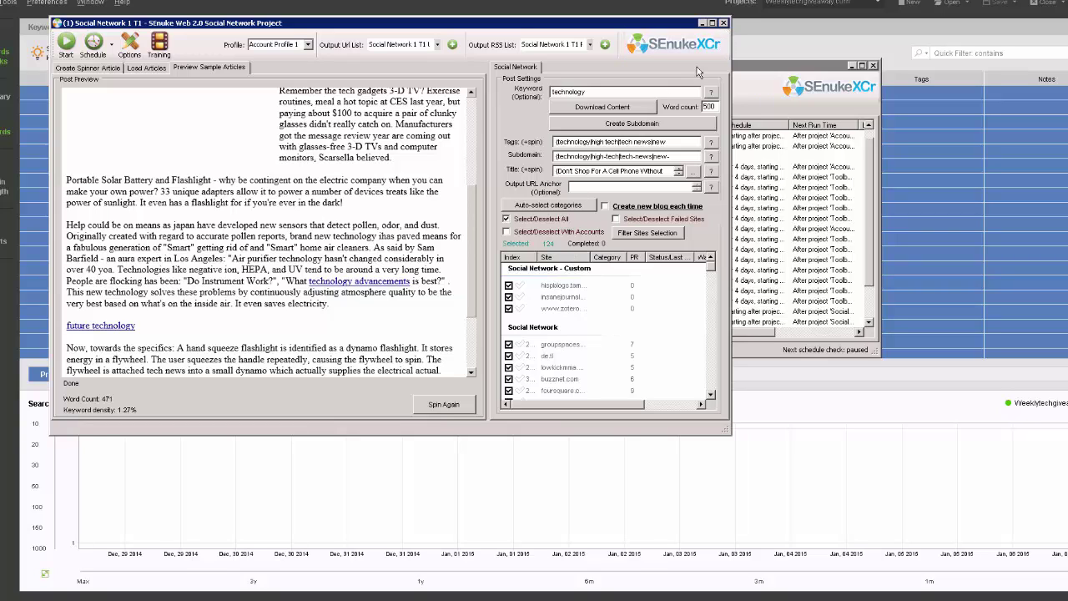
{"action": "left_click", "coordinate": [722, 22]}
- Open the Social Network 10 T3 project and delete its entire spinner article
{"action": "left_click", "coordinate": [505, 177]}
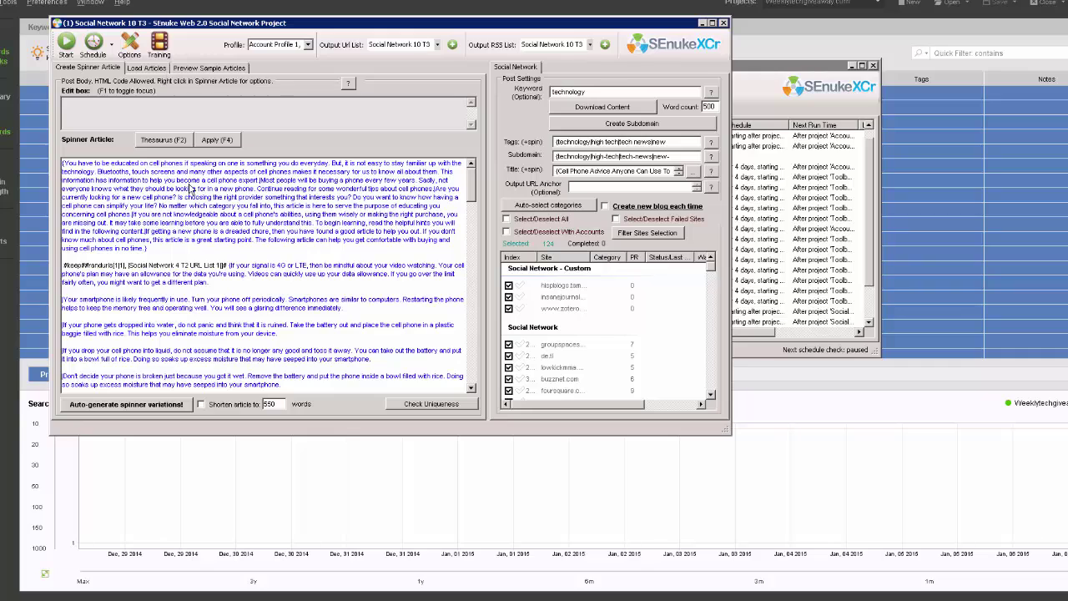
{"action": "key", "text": "ctrl+a"}
{"action": "key", "text": "Delete"}
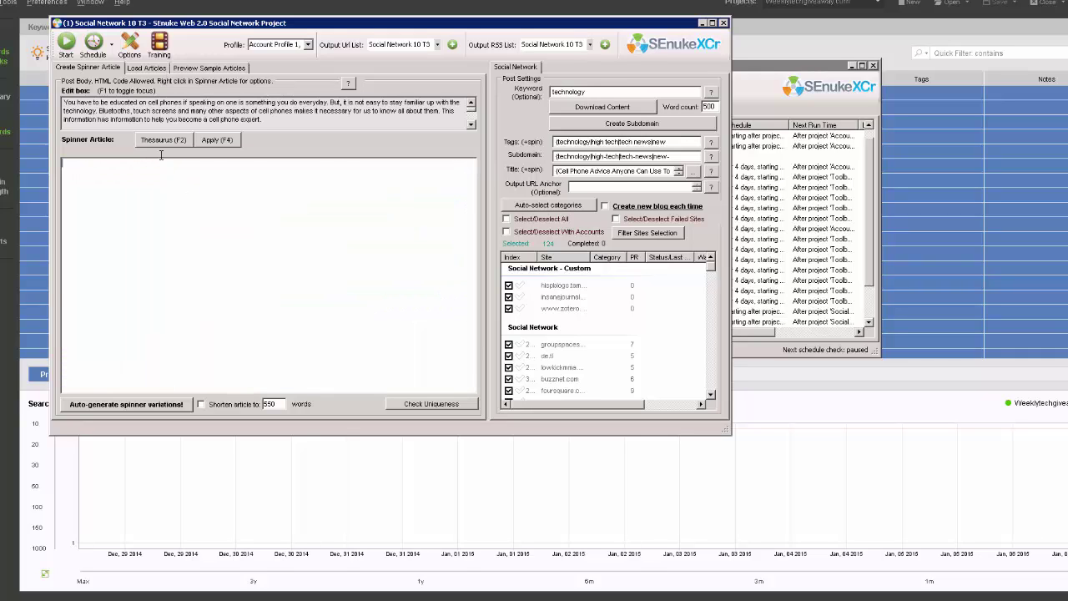
- Set the project to load articles randomly from a directory and choose the C:\ drive
{"action": "left_click", "coordinate": [146, 68]}
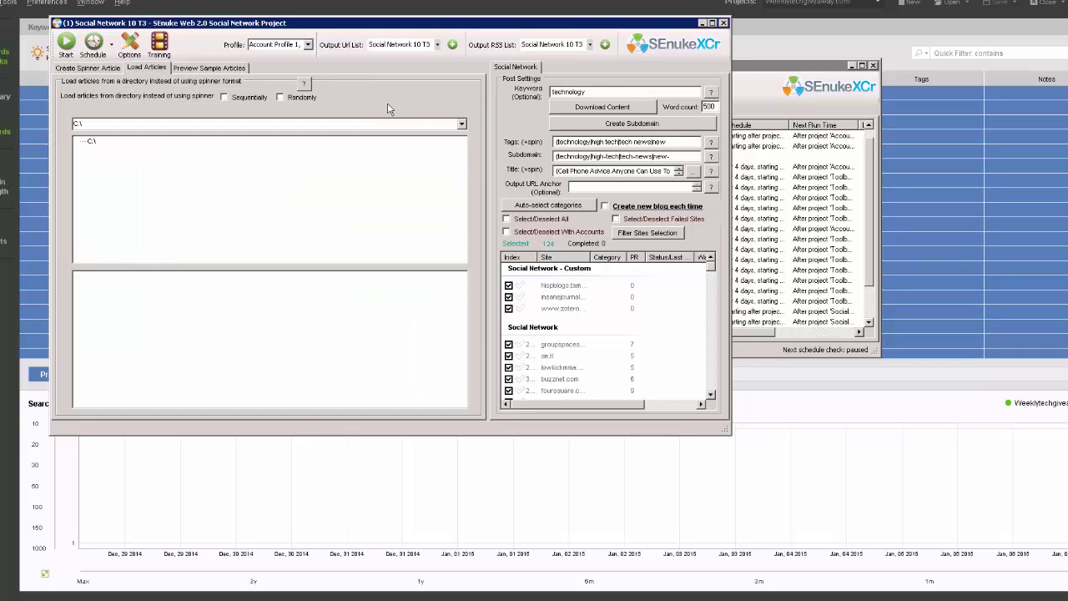
{"action": "left_click", "coordinate": [460, 125]}
{"action": "left_click", "coordinate": [117, 164]}
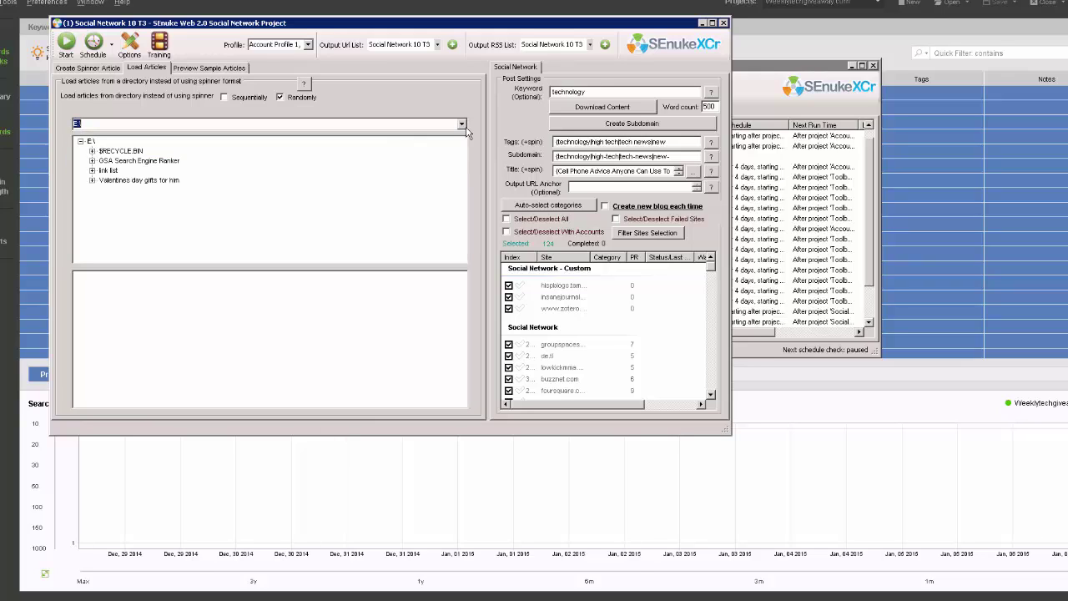
{"action": "left_click", "coordinate": [461, 125]}
{"action": "left_click", "coordinate": [91, 146]}
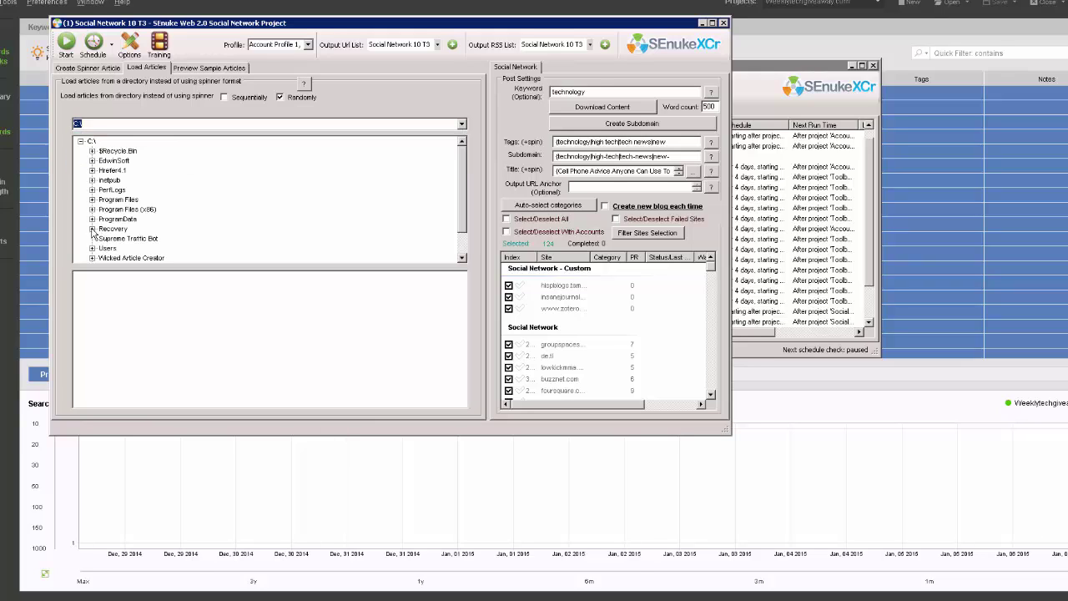
- Select the SEnuke-3931 folder under Users\Administrator\Documents\Kontent Machine\0-weekly tech giveaway as the article source
{"action": "left_click", "coordinate": [92, 248]}
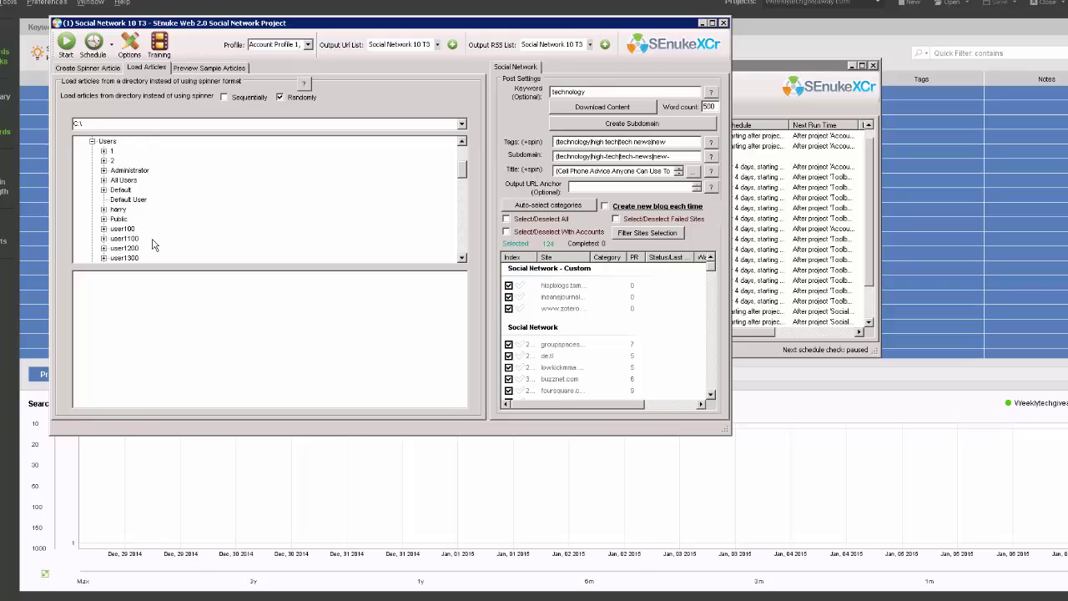
{"action": "scroll", "coordinate": [153, 244], "scroll_direction": "up", "scroll_amount": 2}
{"action": "left_click", "coordinate": [104, 229]}
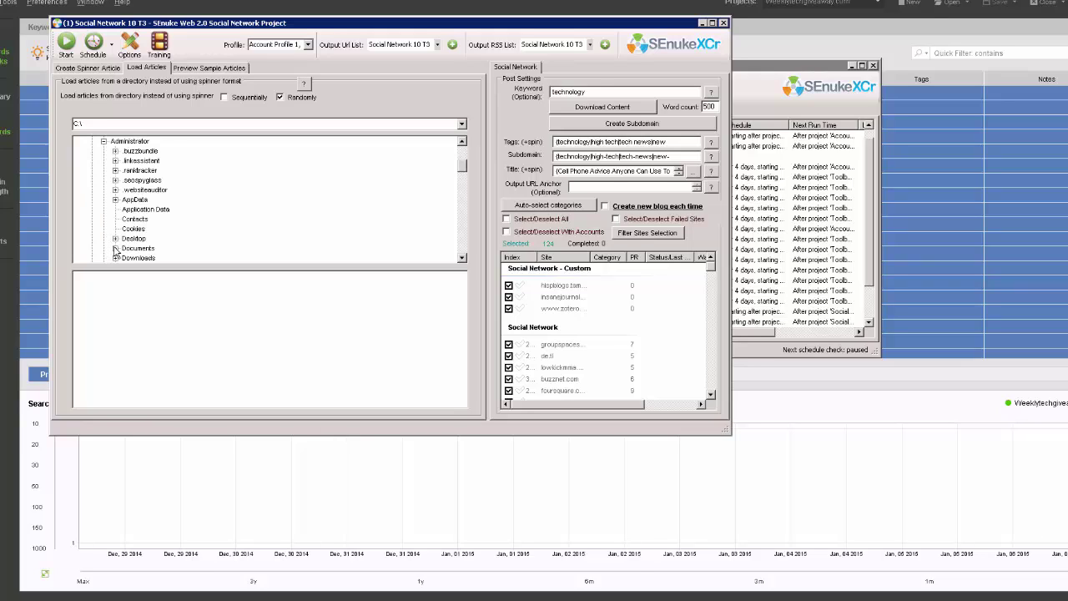
{"action": "left_click", "coordinate": [115, 253]}
{"action": "left_click", "coordinate": [127, 220]}
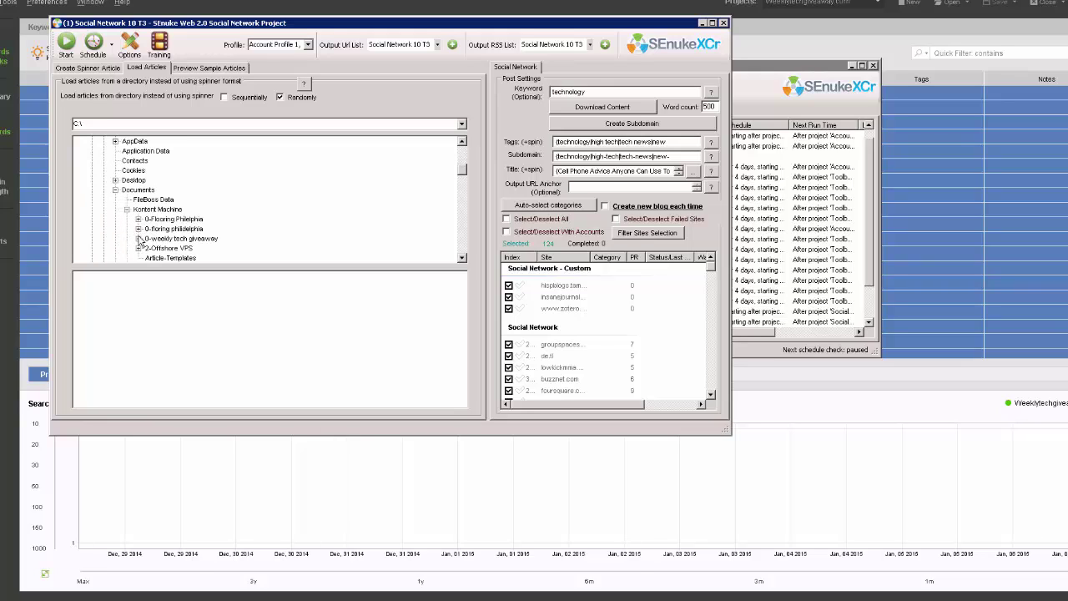
{"action": "left_click", "coordinate": [138, 239]}
{"action": "left_click", "coordinate": [165, 250]}
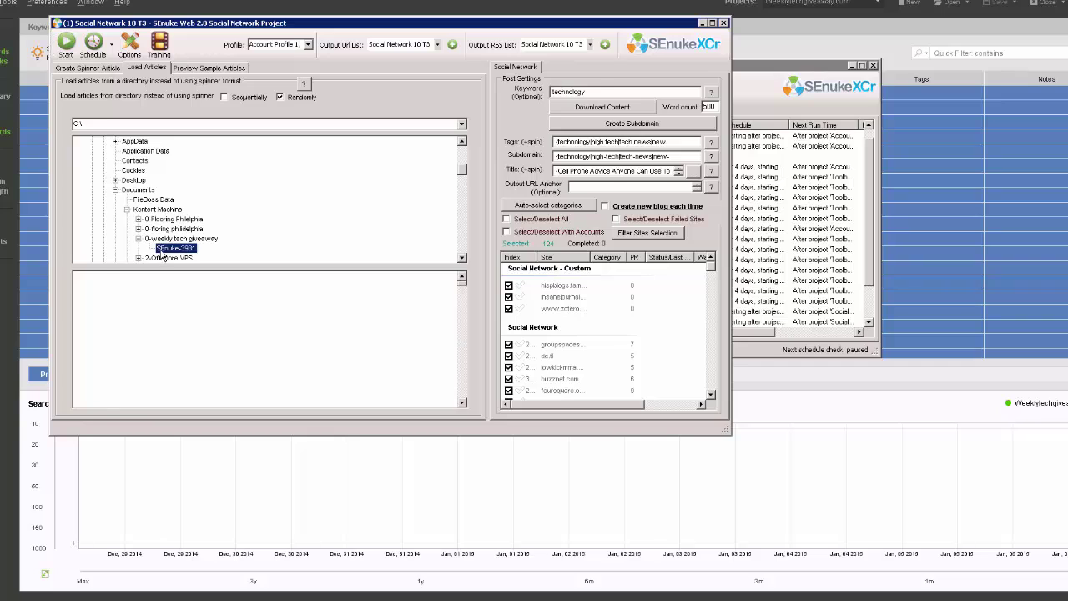
- Preview a sample article through to its end, and close the Social Network 10 T3 project
{"action": "left_click", "coordinate": [211, 67]}
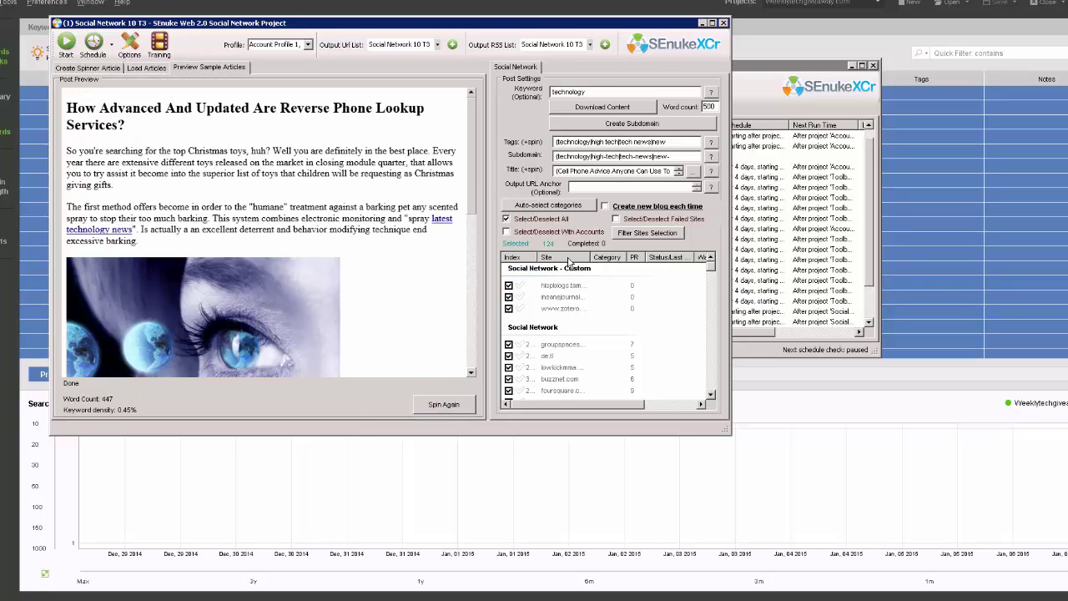
{"action": "left_click", "coordinate": [472, 373]}
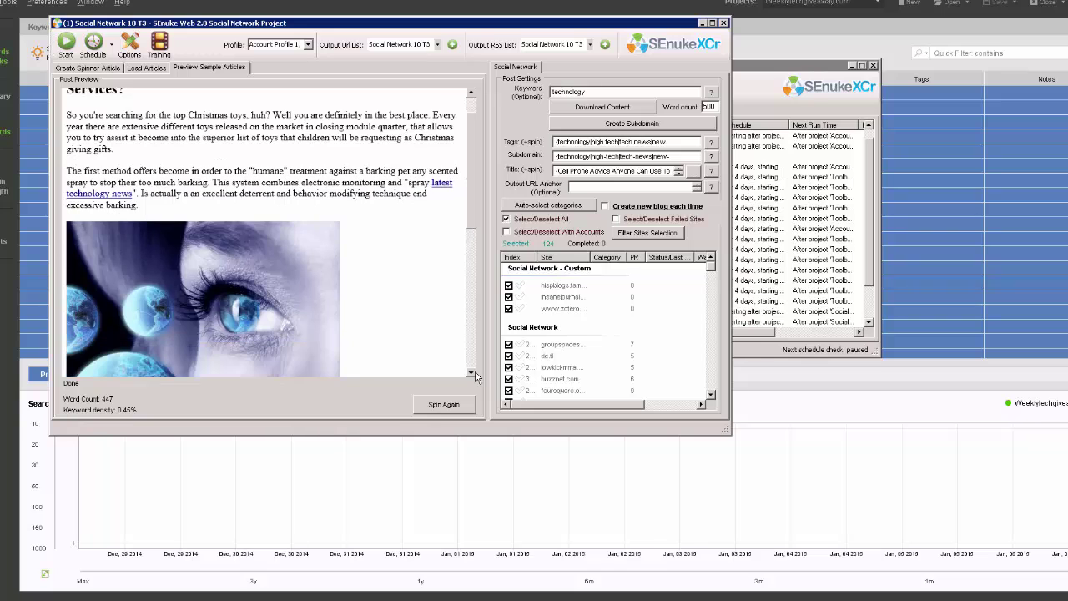
{"action": "scroll", "coordinate": [475, 376], "scroll_direction": "down", "scroll_amount": 8}
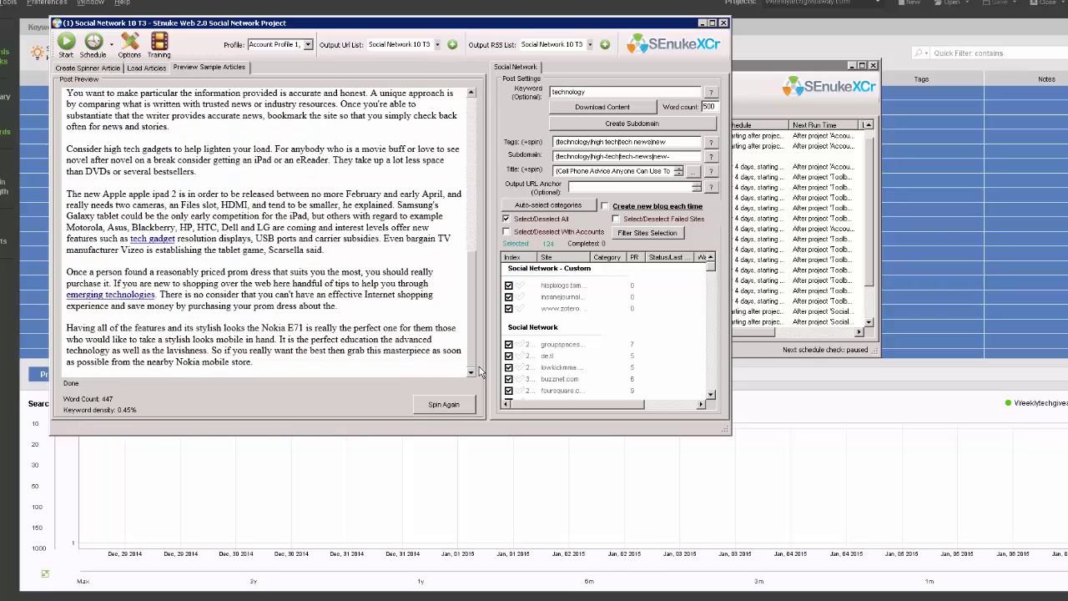
{"action": "left_click", "coordinate": [722, 23]}
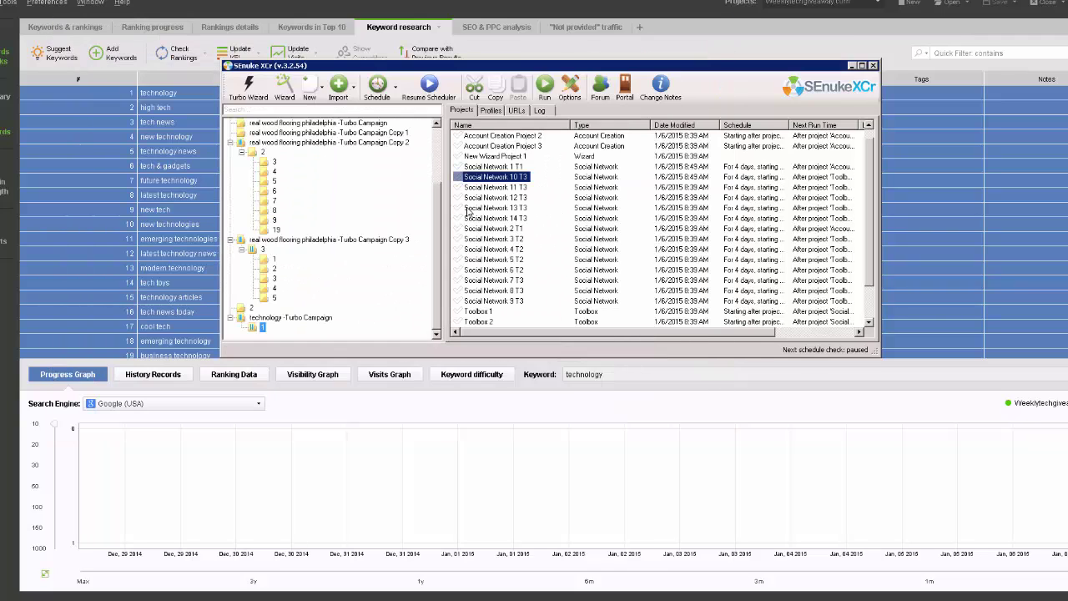
- Open the Social Network 11 T3 project and delete its entire spinner article
{"action": "left_click", "coordinate": [481, 187]}
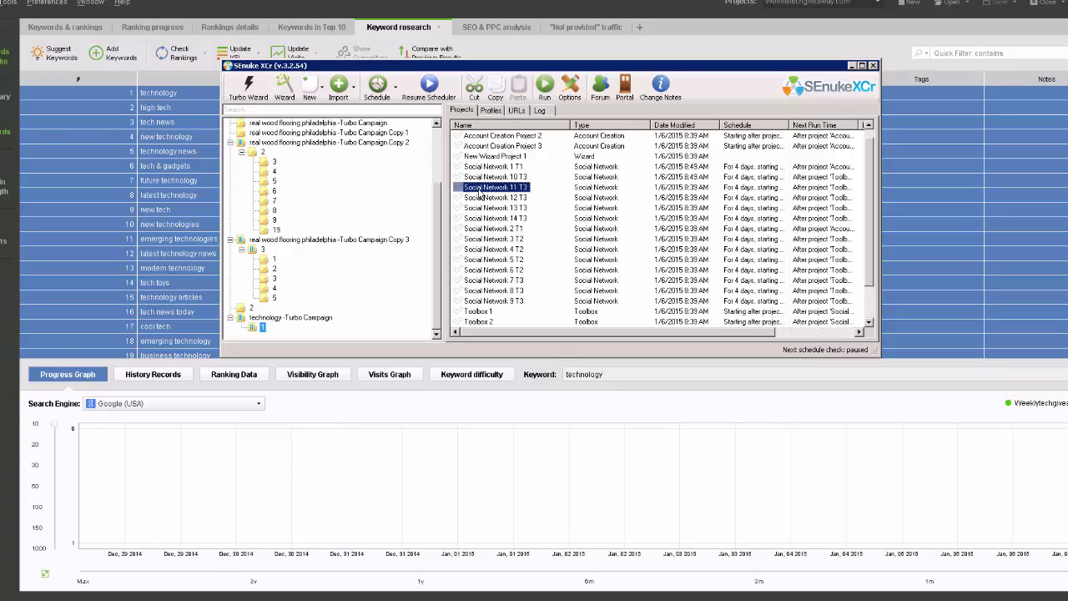
{"action": "double_click", "coordinate": [481, 189]}
{"action": "left_click", "coordinate": [247, 220]}
{"action": "key", "text": "ctrl+a"}
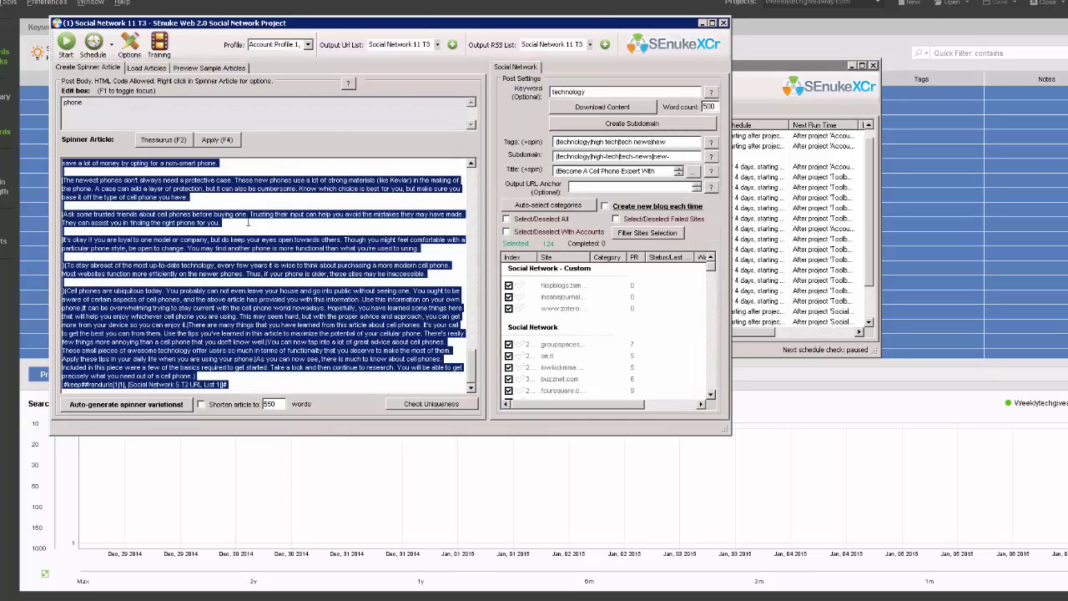
{"action": "key", "text": "Delete"}
- Choose the C:\ drive as the location for loading the Social Network 11 T3 project's articles from a directory
{"action": "left_click", "coordinate": [146, 67]}
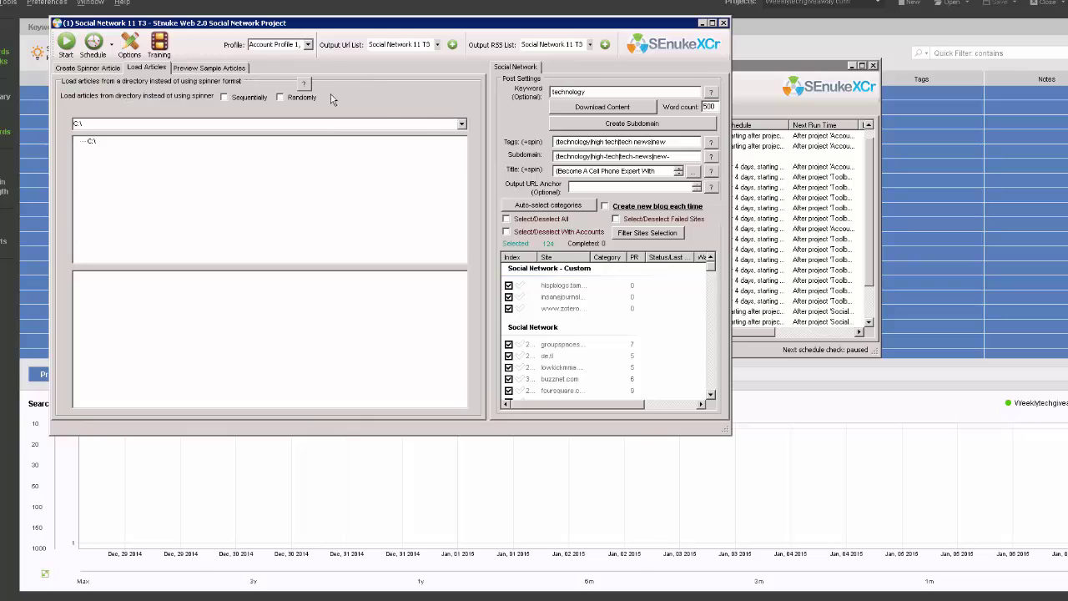
{"action": "left_click", "coordinate": [464, 126]}
{"action": "left_click", "coordinate": [422, 161]}
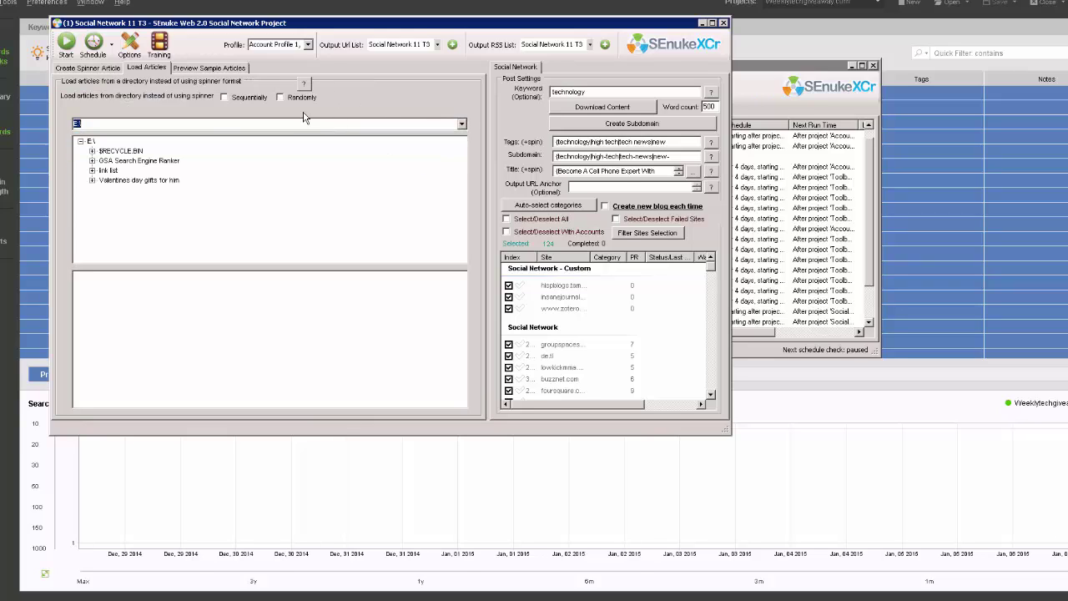
{"action": "left_click", "coordinate": [461, 123]}
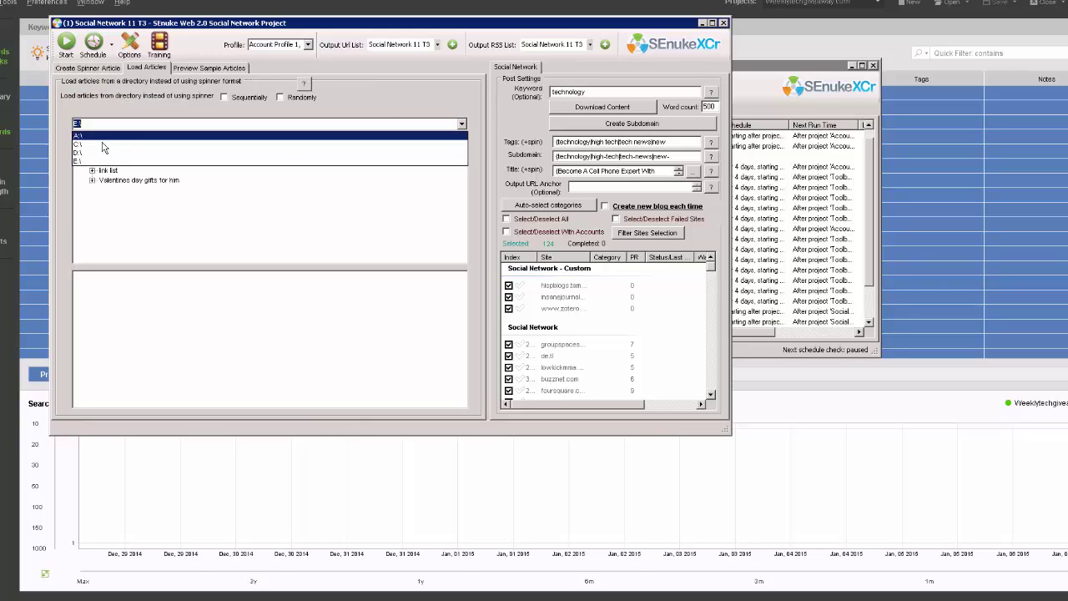
{"action": "left_click", "coordinate": [99, 142]}
- Select the SEnuke-3931 folder under Users\Administrator\Documents\Kontent Machine\0-weekly tech giveaway as the Social Network 11 T3 article source
{"action": "left_click", "coordinate": [92, 248]}
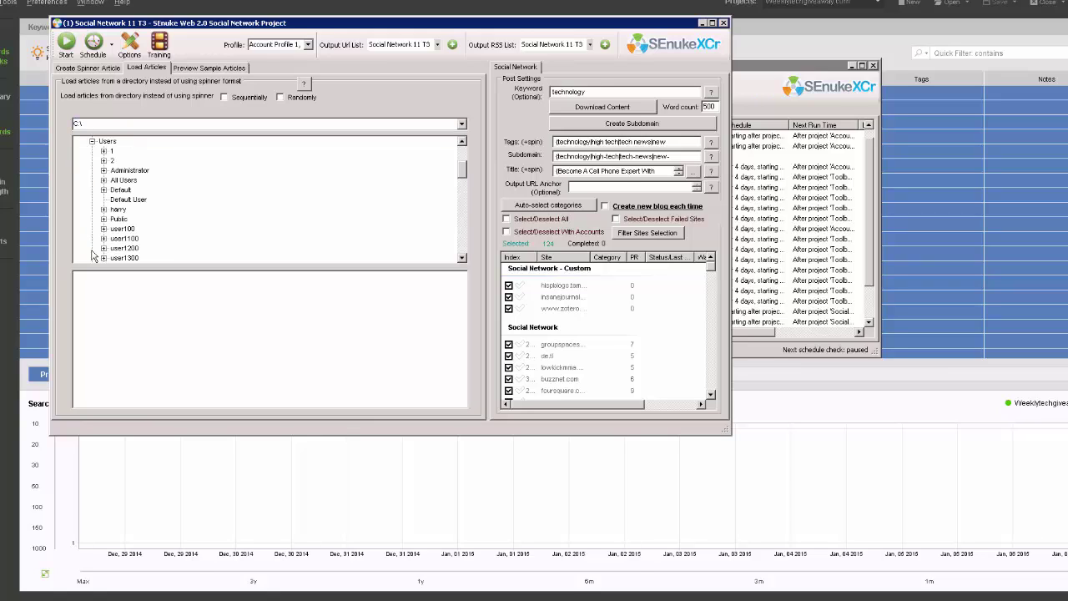
{"action": "left_click", "coordinate": [103, 171]}
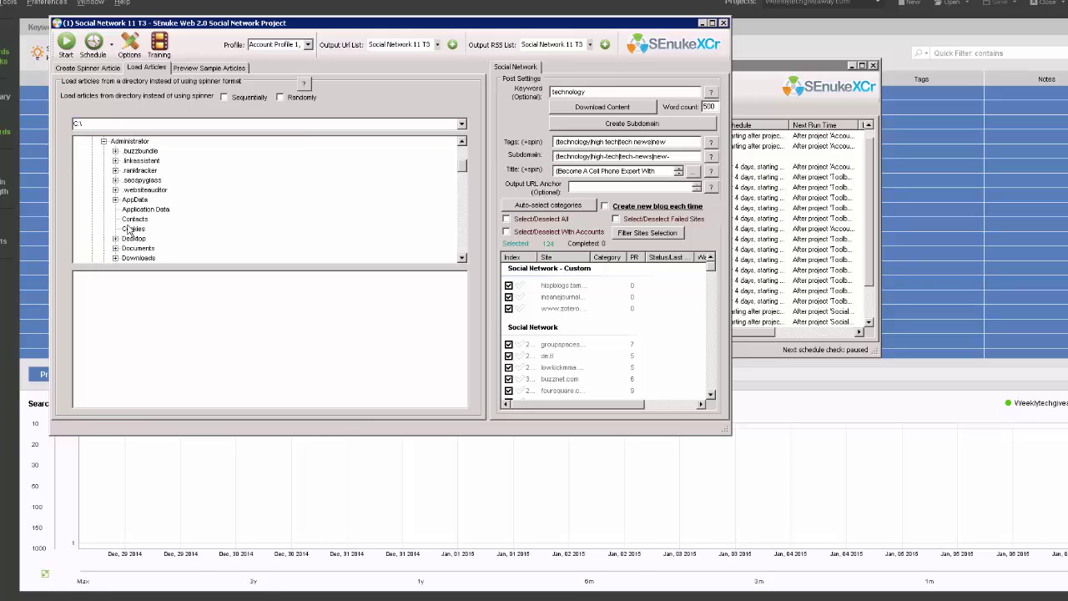
{"action": "left_click", "coordinate": [115, 256]}
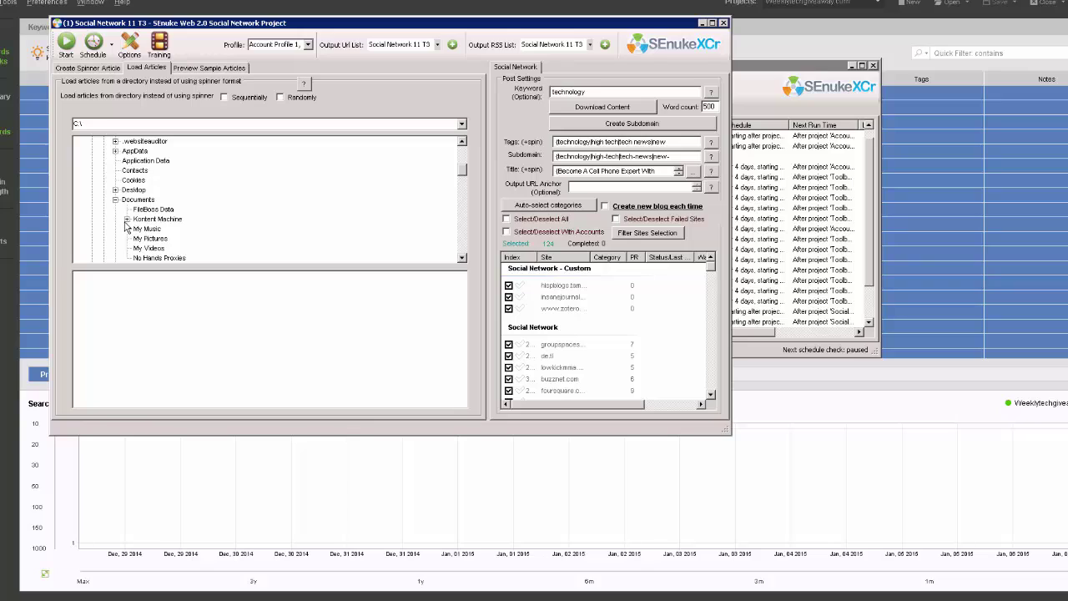
{"action": "left_click", "coordinate": [126, 219]}
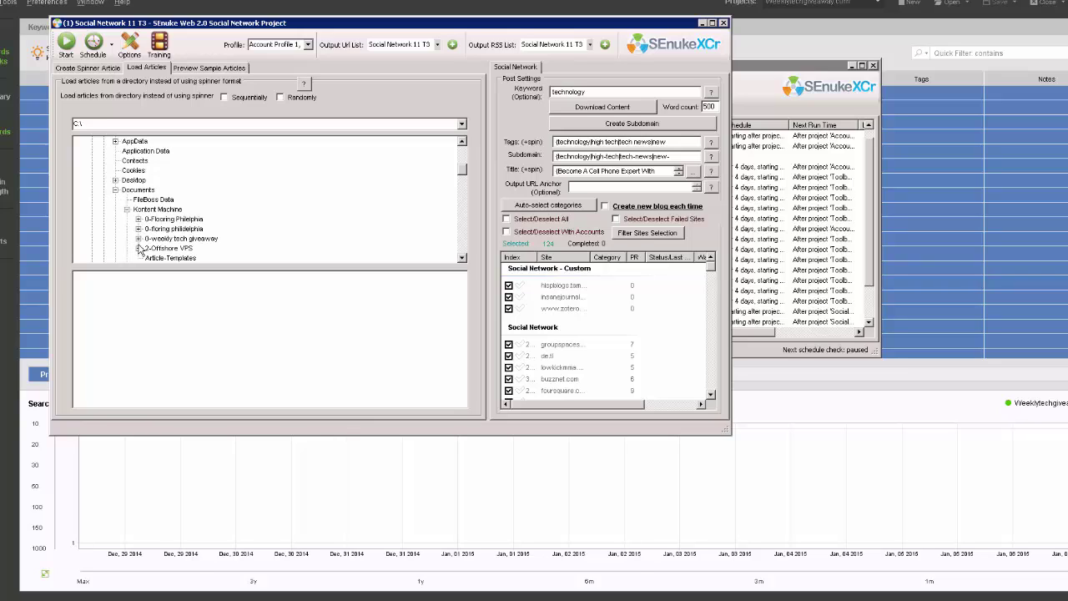
{"action": "left_click", "coordinate": [140, 240]}
{"action": "left_click", "coordinate": [173, 249]}
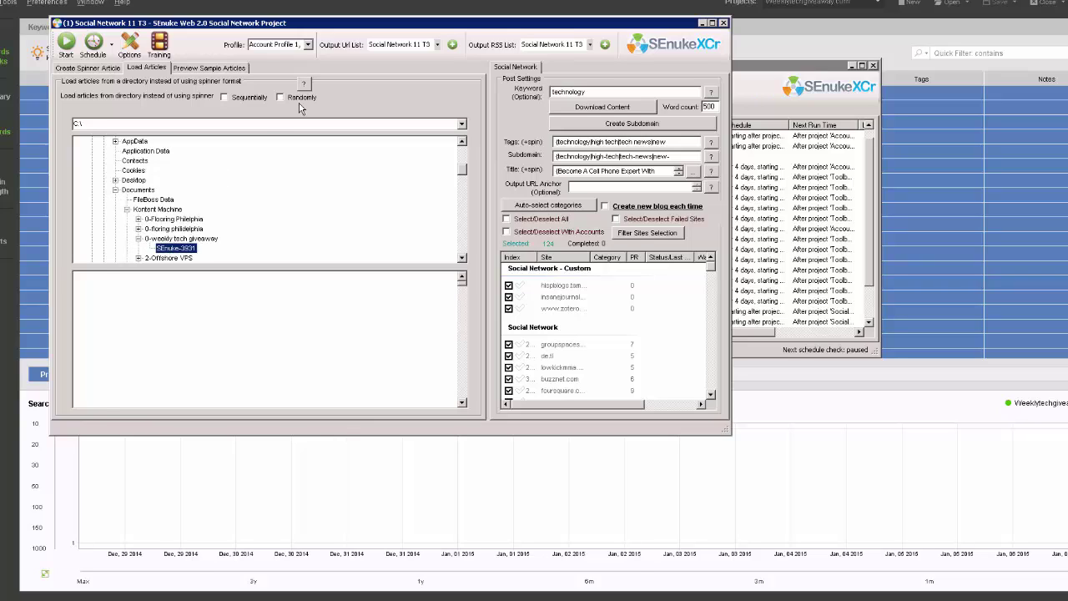
- Preview a sample article, select all social network sites, and close the Social Network 11 T3 project
{"action": "left_click", "coordinate": [234, 69]}
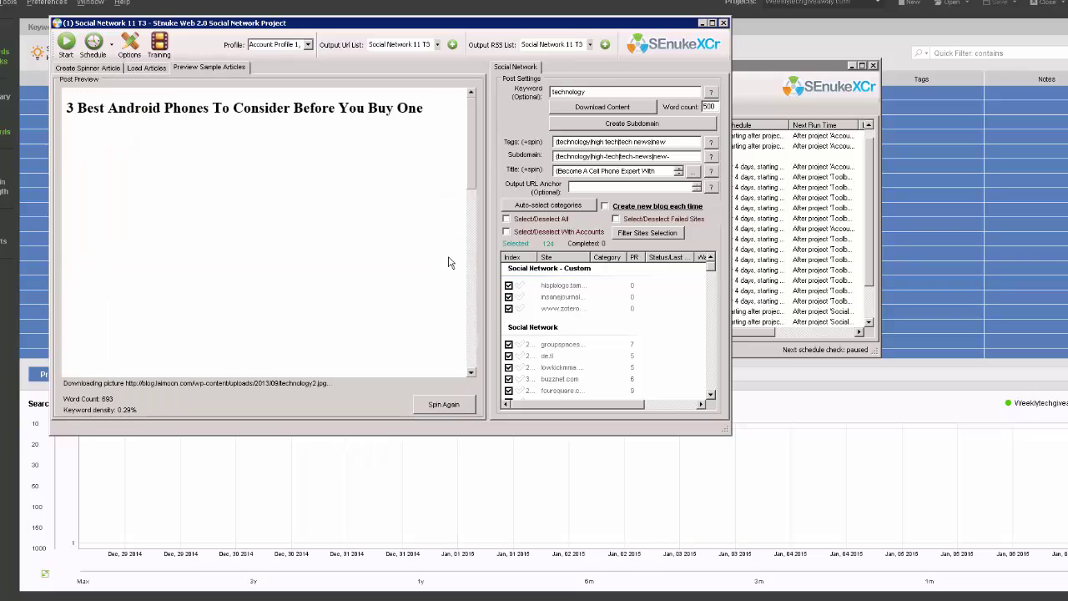
{"action": "left_click", "coordinate": [538, 220]}
{"action": "left_click", "coordinate": [724, 23]}
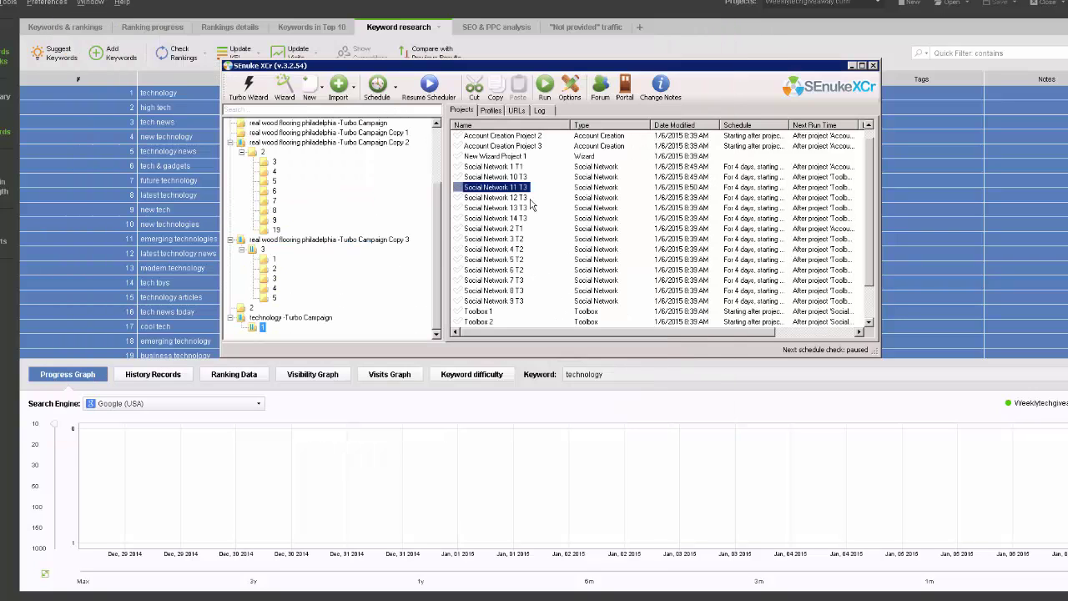
- Open the Social Network 12 T3 project and delete its entire spinner article
{"action": "left_click", "coordinate": [506, 200]}
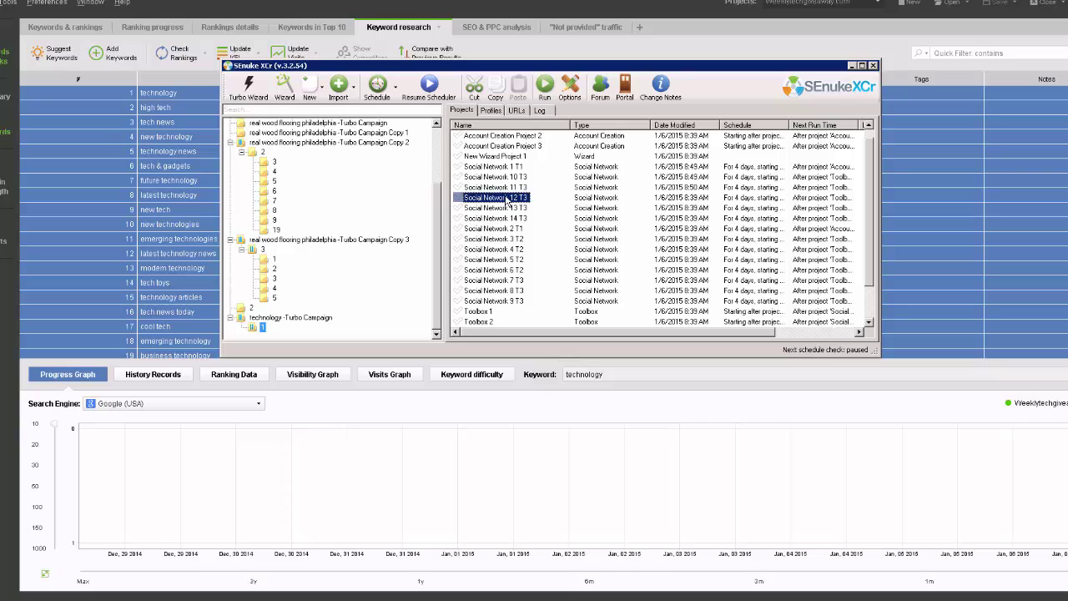
{"action": "double_click", "coordinate": [505, 200]}
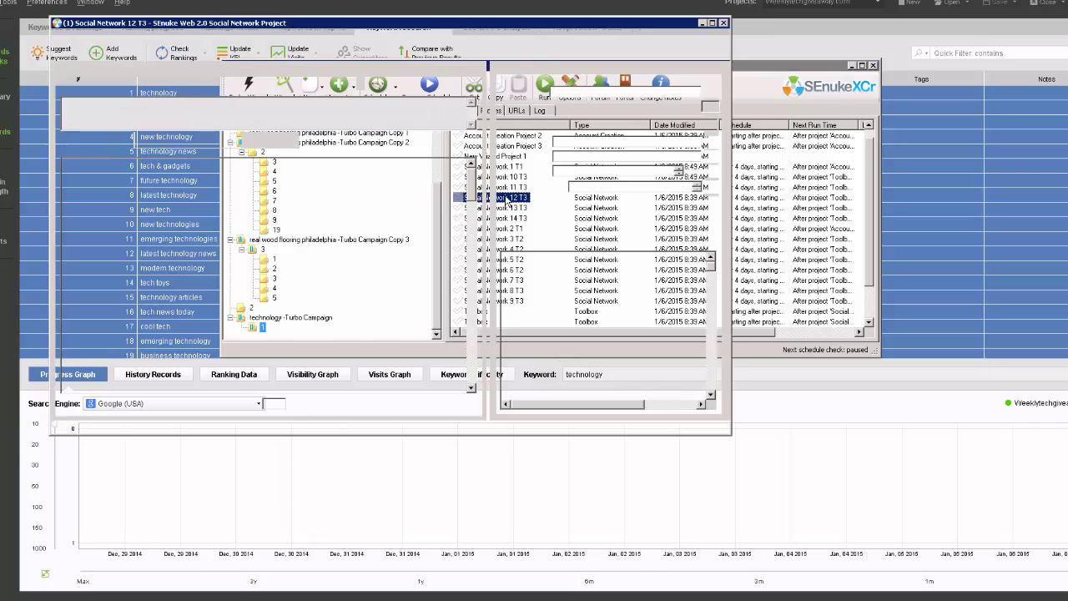
{"action": "left_click", "coordinate": [213, 203]}
{"action": "key", "text": "ctrl+a"}
{"action": "key", "text": "Delete"}
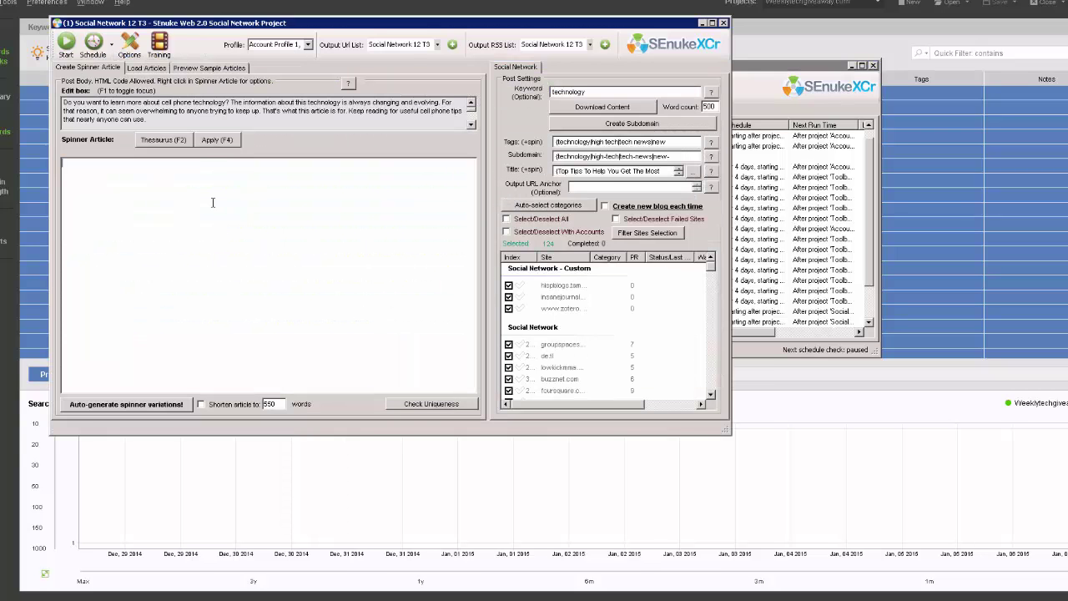
- Set the Social Network 12 T3 project to load articles randomly from a directory and choose the C:\ drive
{"action": "left_click", "coordinate": [148, 68]}
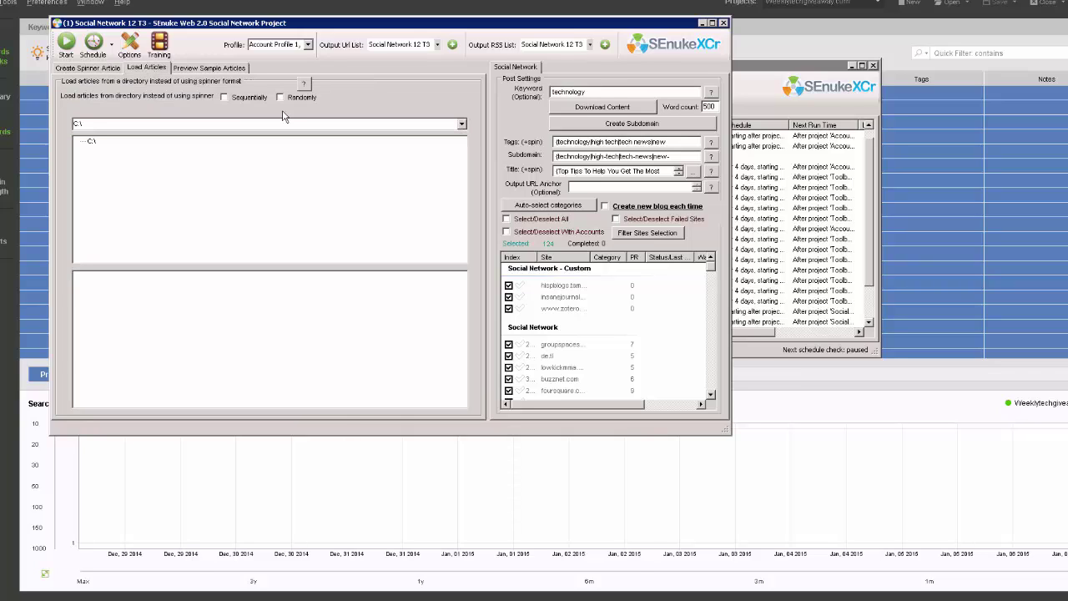
{"action": "left_click", "coordinate": [463, 125]}
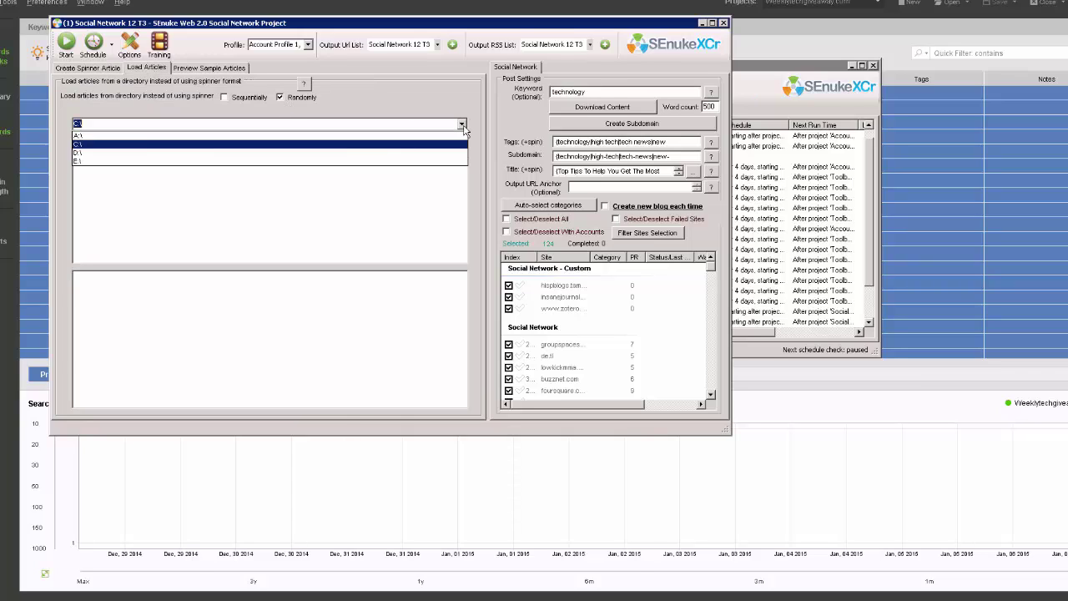
{"action": "left_click", "coordinate": [113, 149]}
{"action": "left_click", "coordinate": [463, 125]}
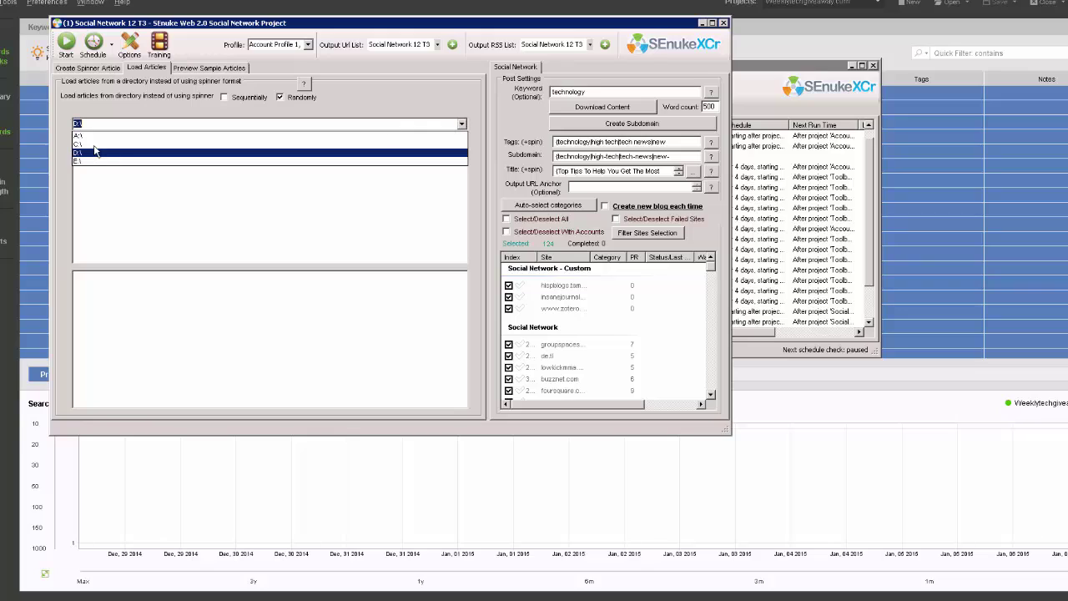
{"action": "left_click", "coordinate": [109, 139]}
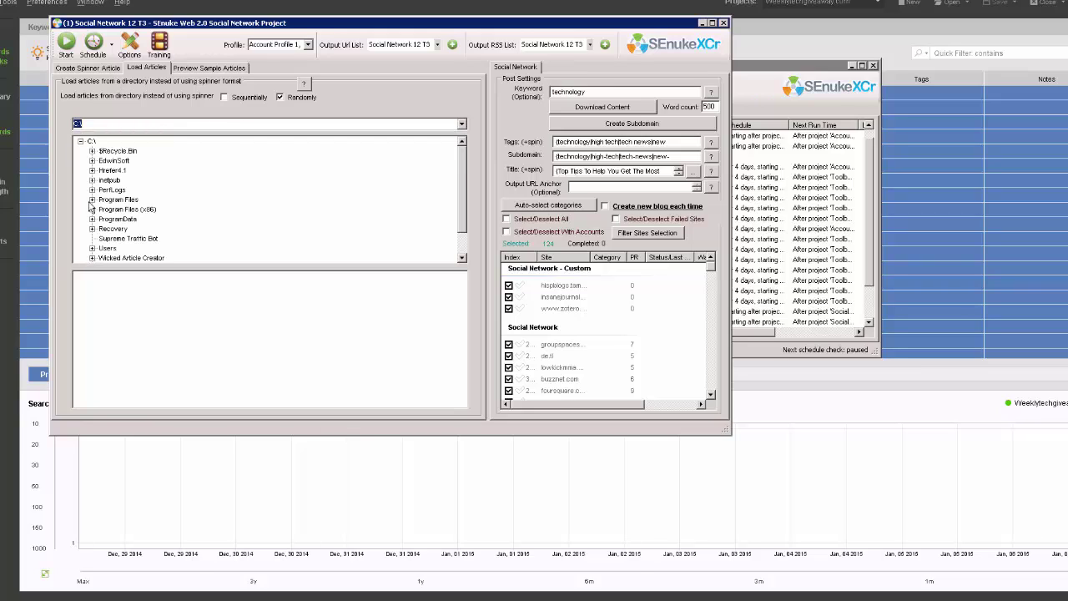
- Select the SEnuke-3931 folder under Users\Administrator\Documents\Kontent Machine\0-weekly tech giveaway as the Social Network 12 T3 article source
{"action": "left_click", "coordinate": [93, 248]}
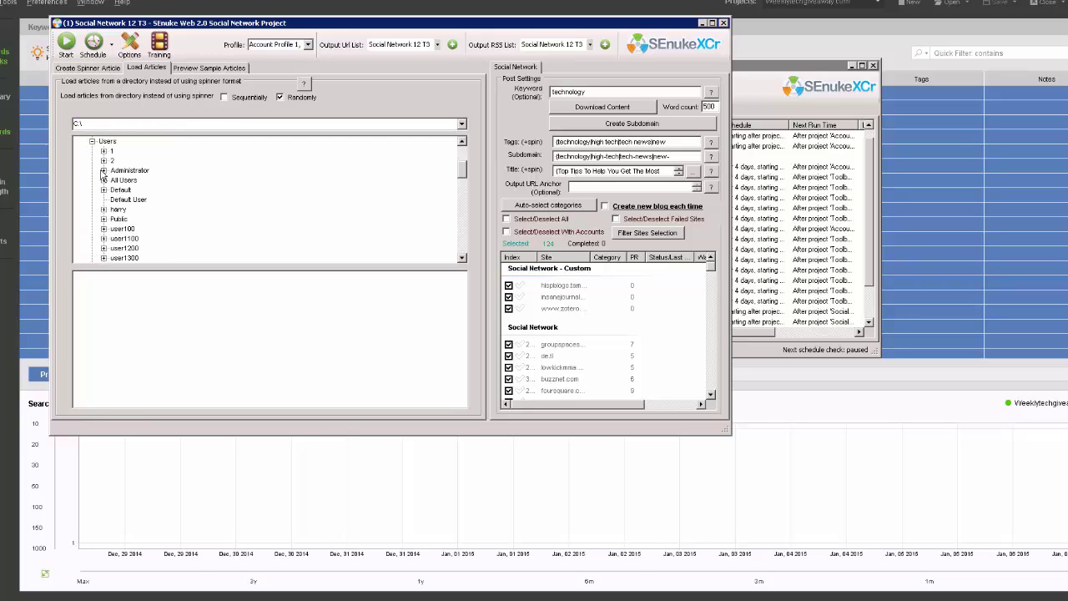
{"action": "left_click", "coordinate": [103, 171]}
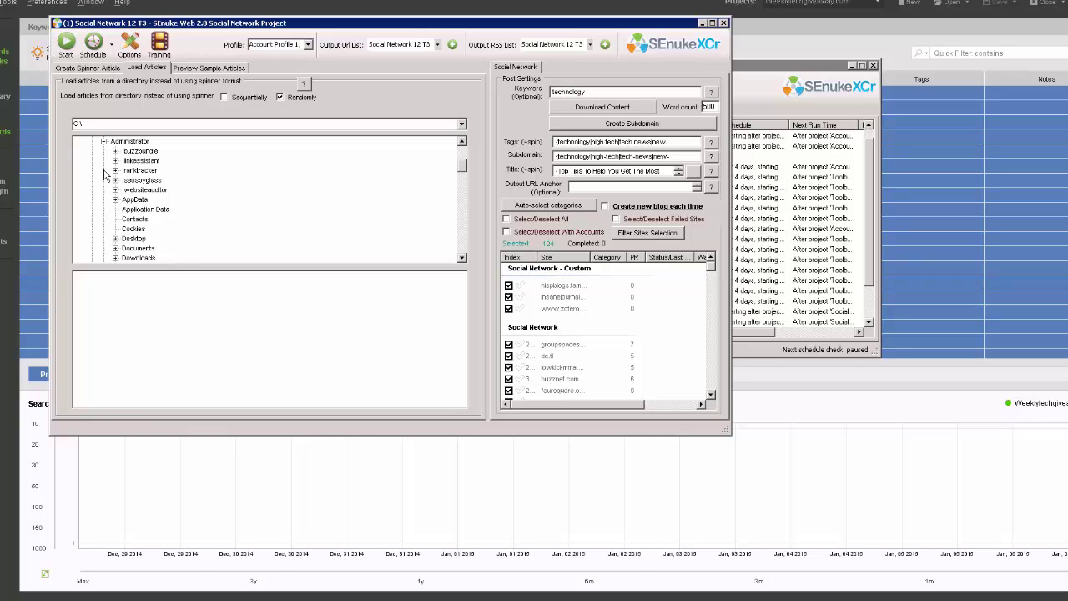
{"action": "left_click", "coordinate": [115, 248]}
{"action": "left_click", "coordinate": [127, 219]}
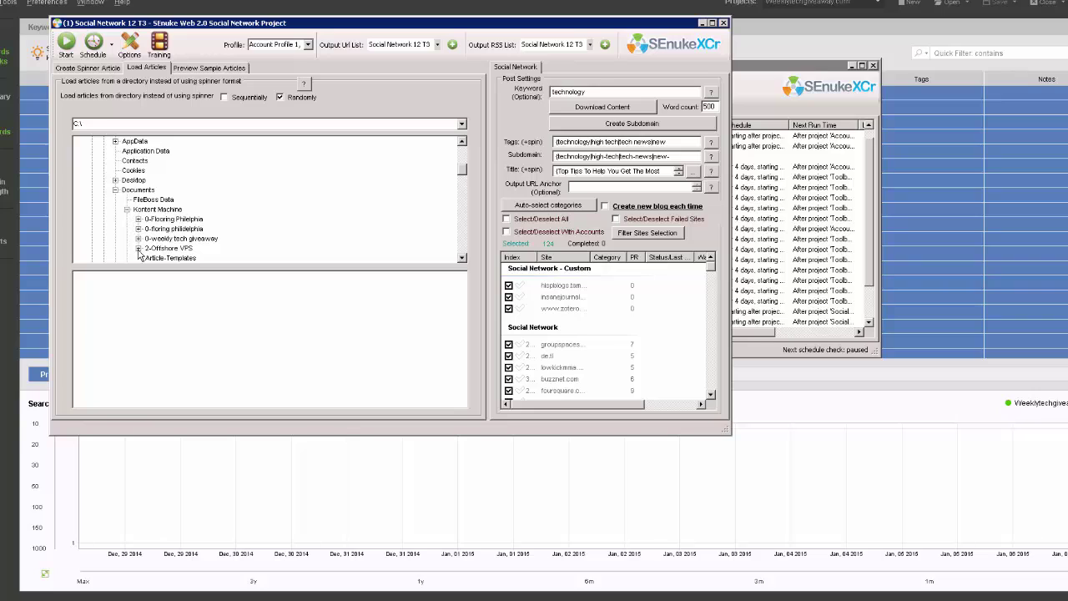
{"action": "left_click", "coordinate": [139, 240]}
{"action": "left_click", "coordinate": [172, 248]}
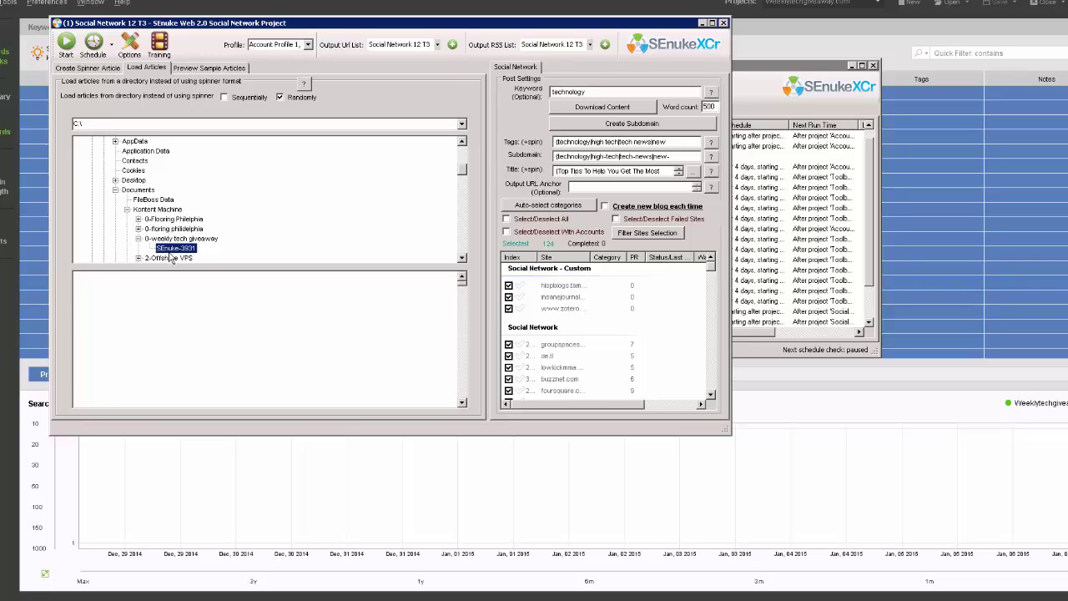
- Preview a sample article, select all social network sites, and close the Social Network 12 T3 project
{"action": "left_click", "coordinate": [197, 70]}
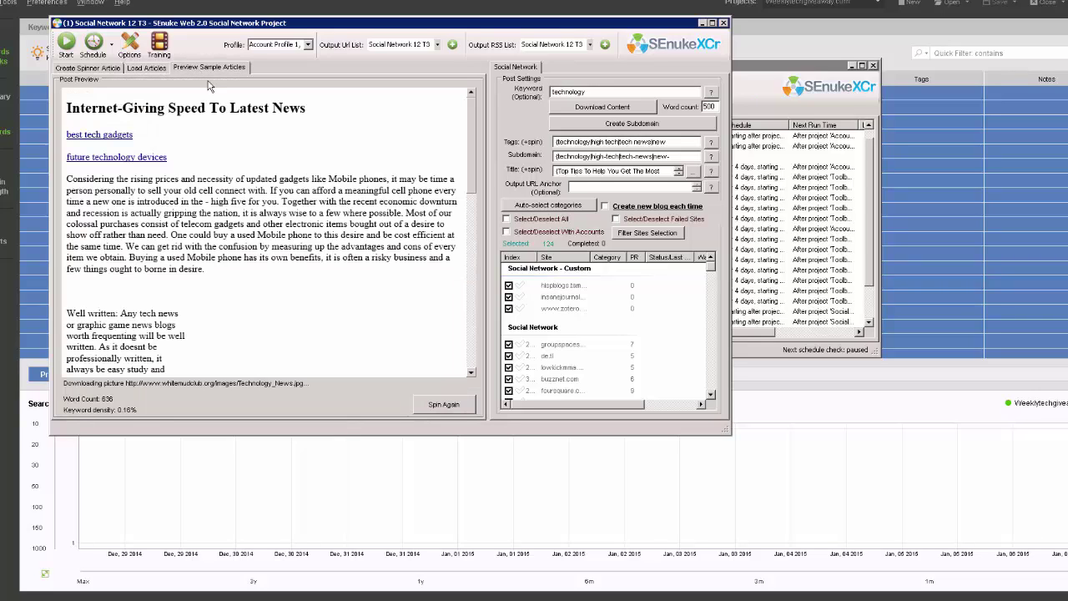
{"action": "left_click", "coordinate": [557, 221]}
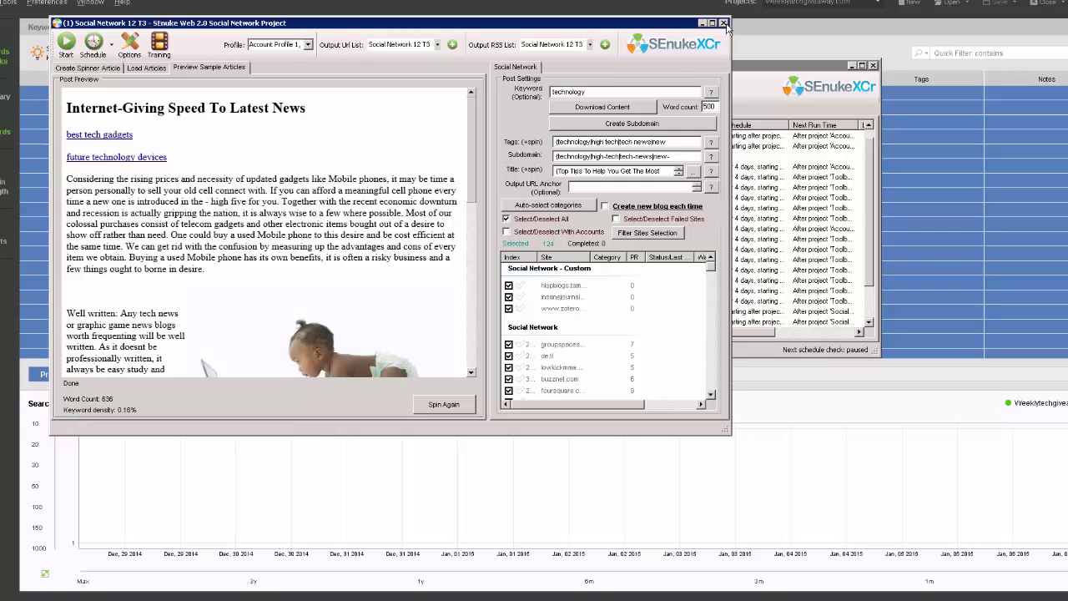
{"action": "left_click", "coordinate": [725, 23]}
- Open the Social Network 13 T3 project, dismiss the category selection dialog, and delete the entire spinner article
{"action": "left_click", "coordinate": [504, 208]}
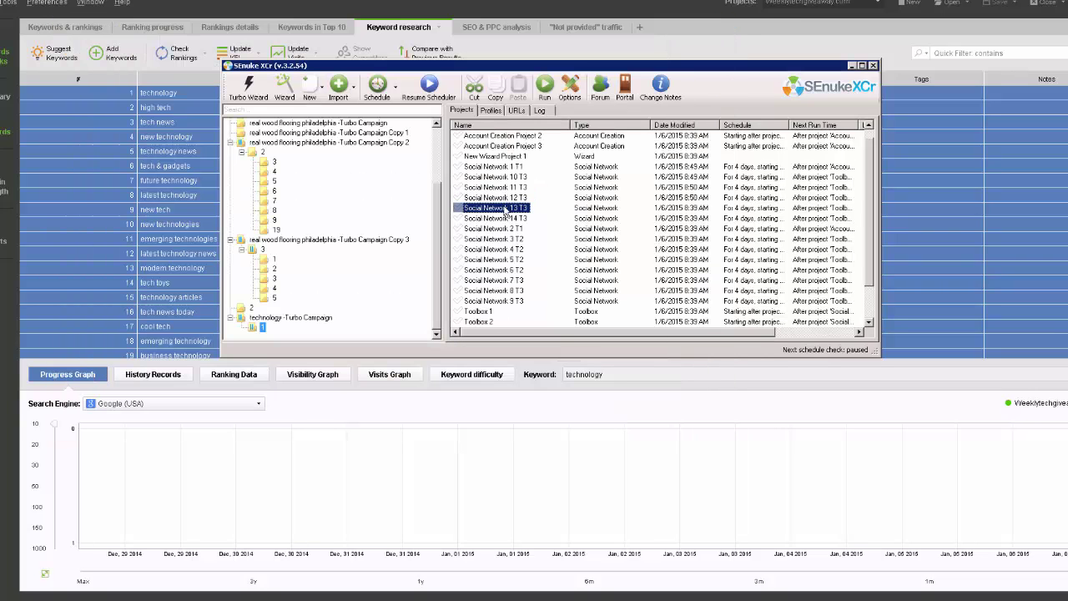
{"action": "double_click", "coordinate": [506, 209]}
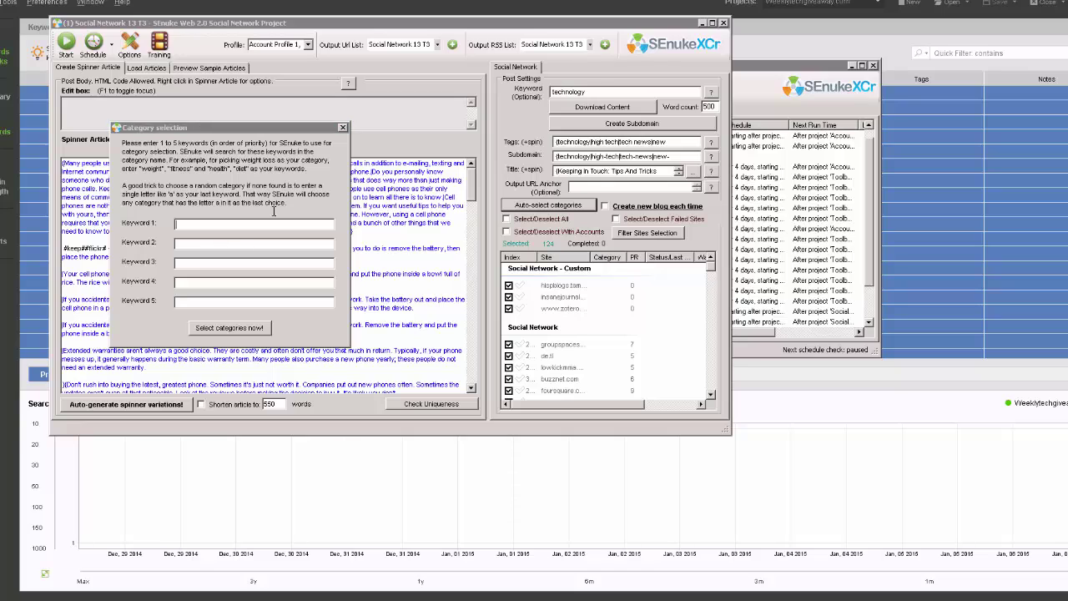
{"action": "left_click", "coordinate": [342, 129]}
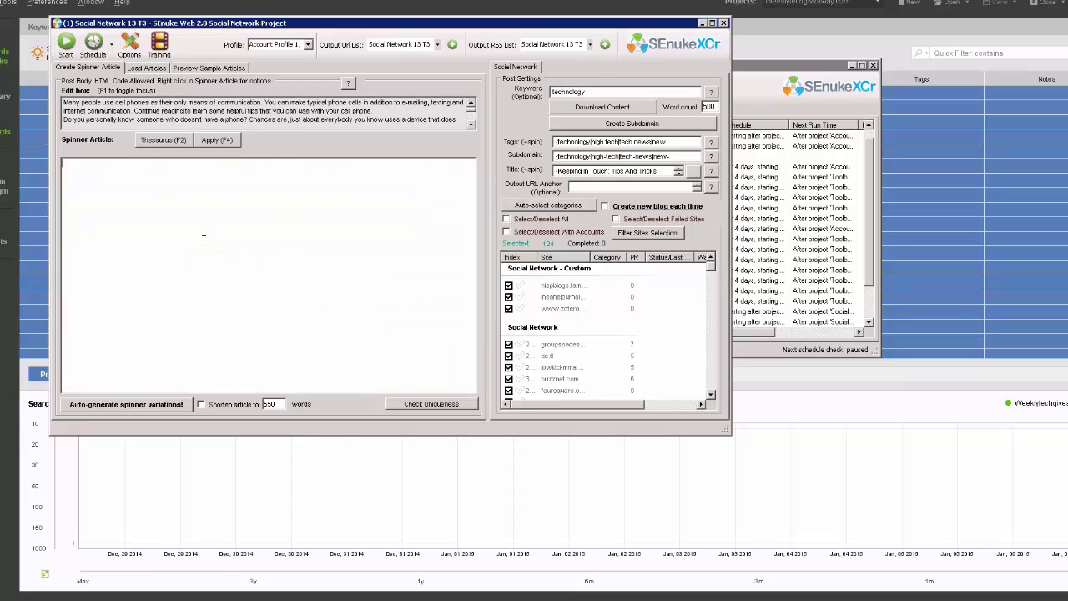
- Set the Social Network 13 T3 project to load articles randomly from a directory and choose the C:\ drive
{"action": "left_click", "coordinate": [146, 68]}
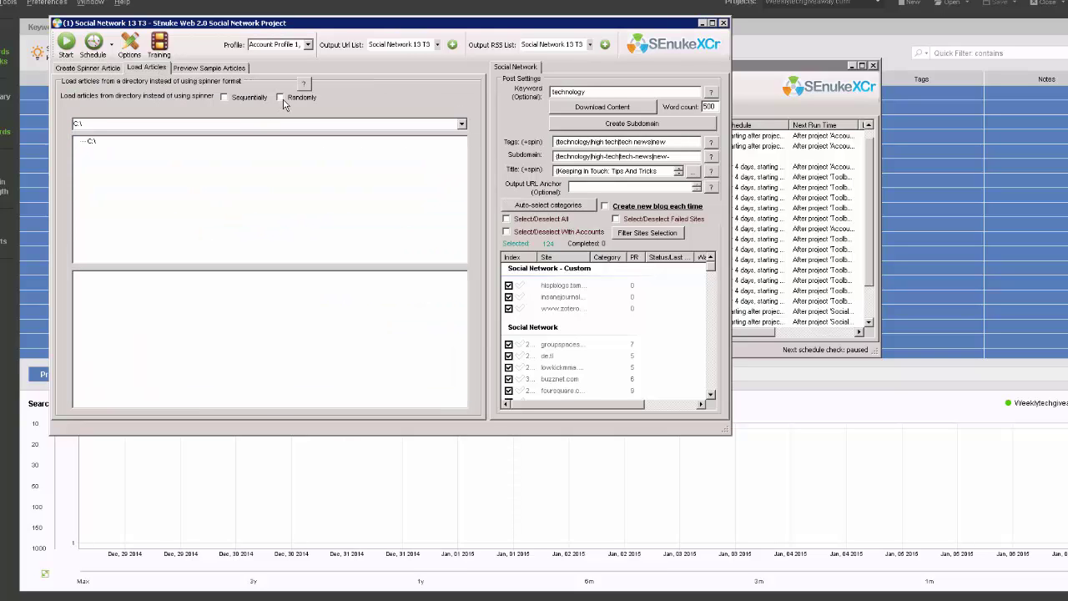
{"action": "left_click", "coordinate": [461, 125]}
{"action": "left_click", "coordinate": [458, 140]}
{"action": "left_click", "coordinate": [460, 125]}
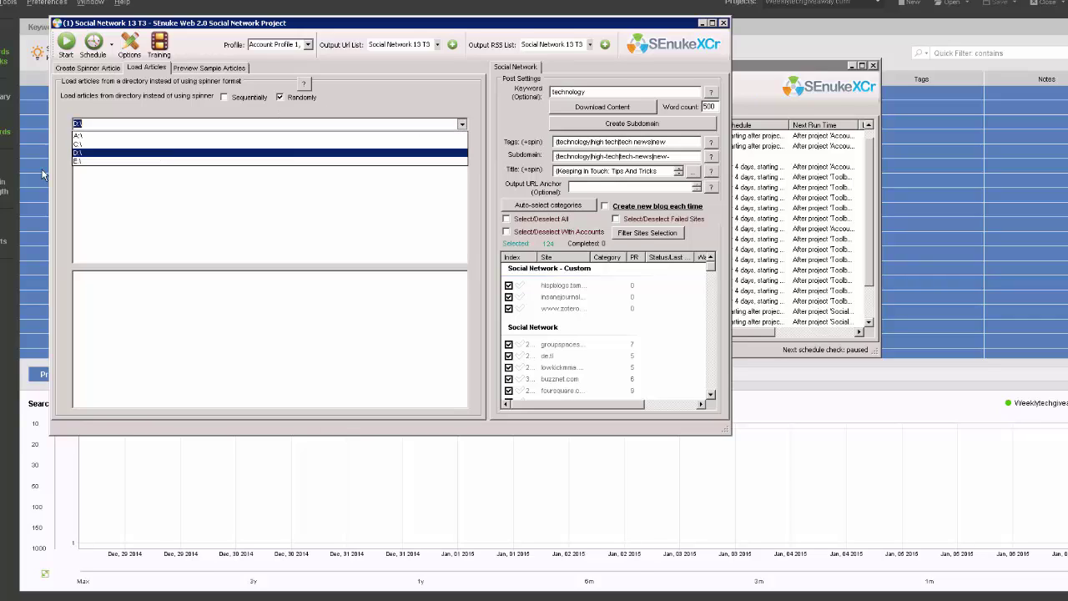
{"action": "left_click", "coordinate": [84, 144]}
- Select the SEnuke-3931 folder under Users\Administrator\Documents\Kontent Machine\0-weekly tech giveaway as the Social Network 13 T3 article source and preview a sample article
{"action": "left_click", "coordinate": [93, 247]}
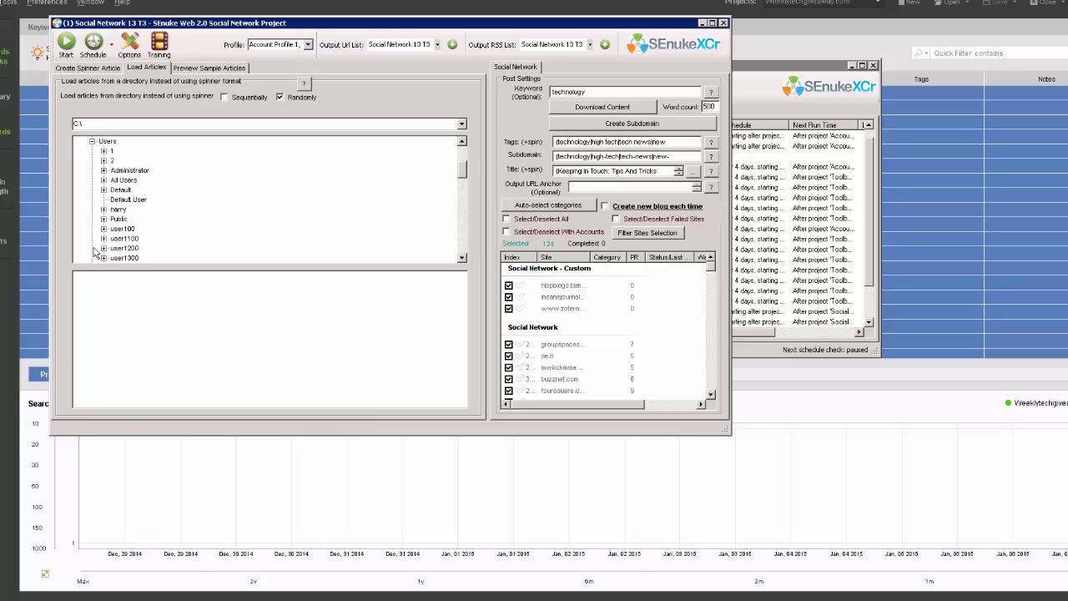
{"action": "left_click", "coordinate": [104, 170]}
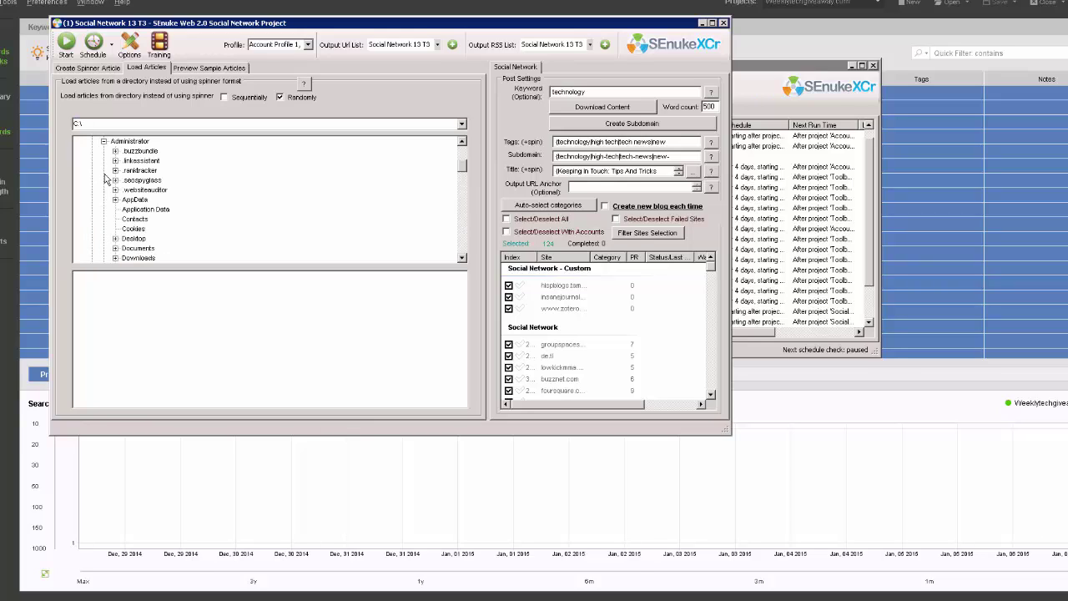
{"action": "left_click", "coordinate": [116, 249]}
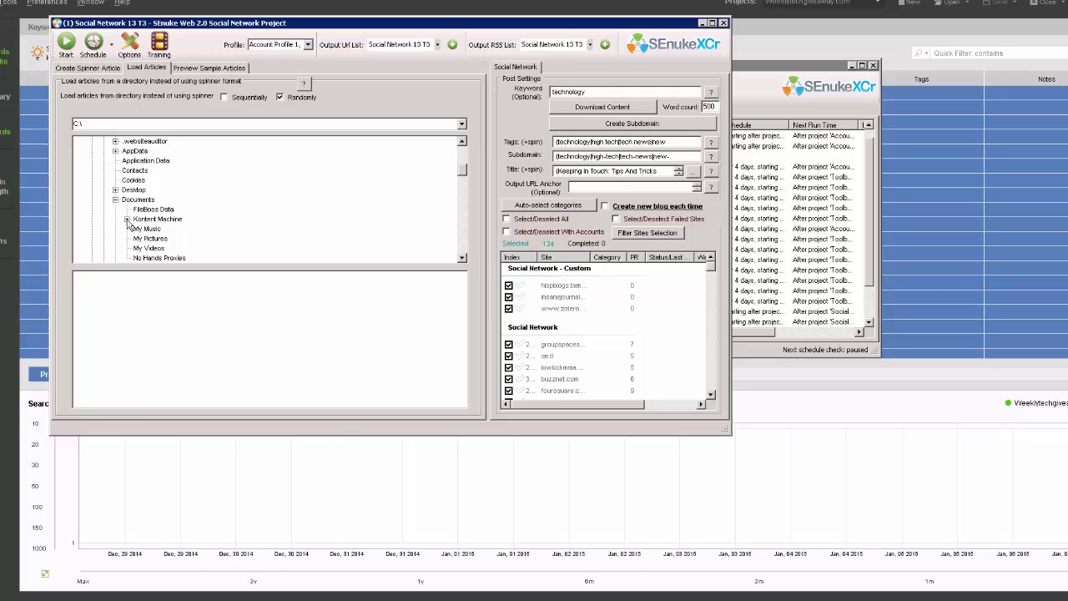
{"action": "left_click", "coordinate": [127, 219]}
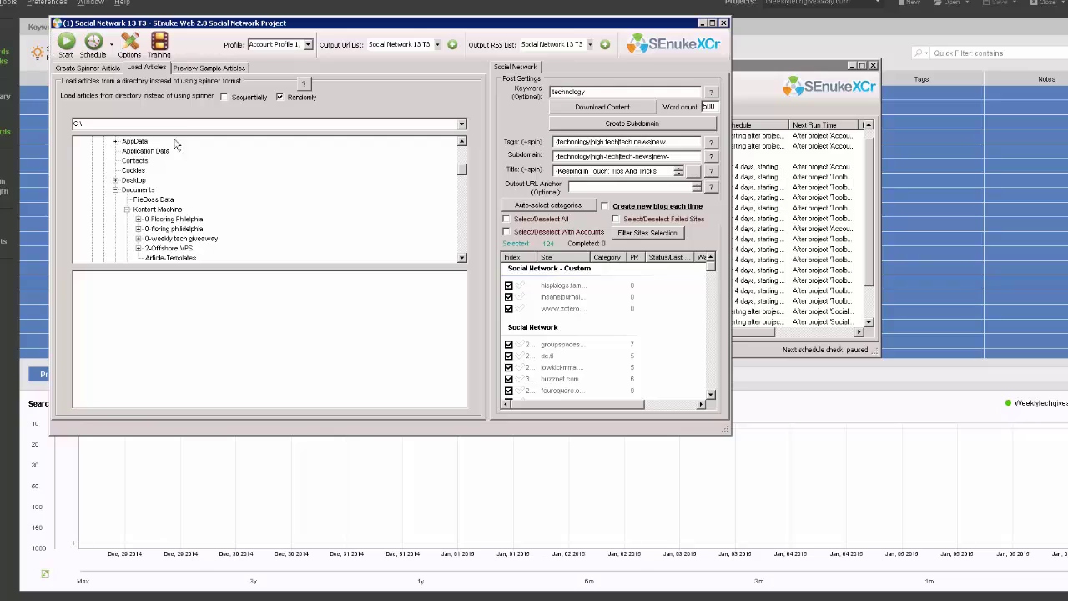
{"action": "left_click", "coordinate": [138, 239]}
{"action": "left_click", "coordinate": [175, 248]}
{"action": "left_click", "coordinate": [209, 68]}
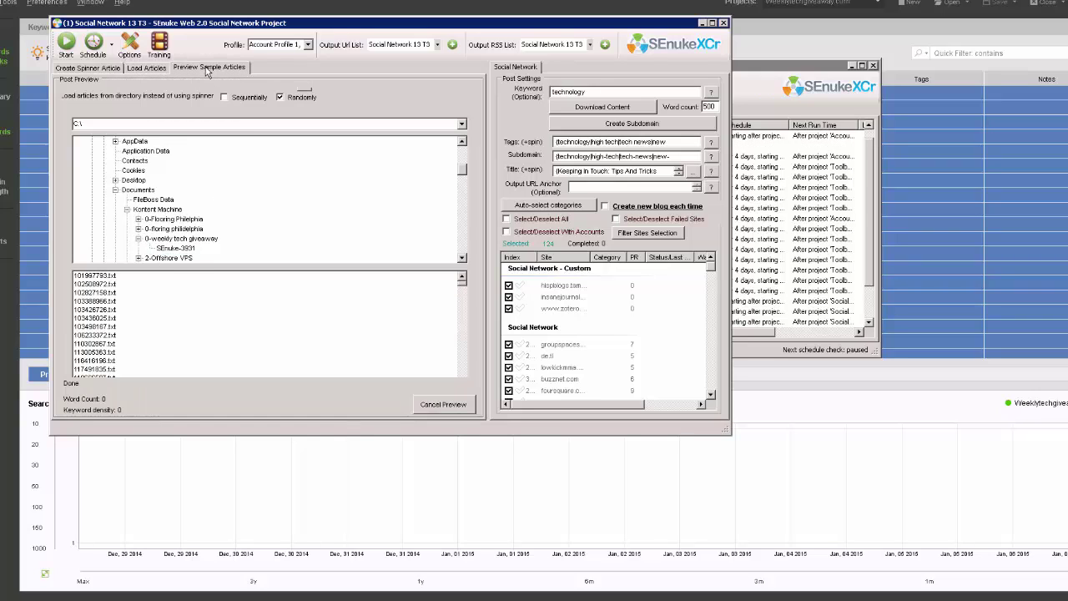
- Select all social network sites for the Social Network 13 T3 project and close the project
{"action": "left_click", "coordinate": [569, 216]}
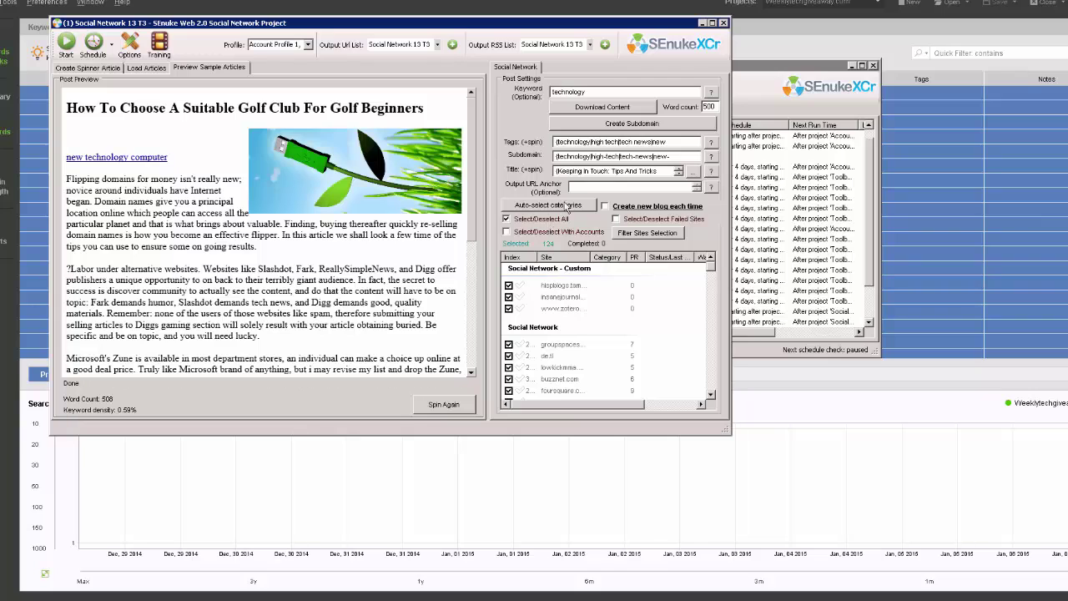
{"action": "left_click", "coordinate": [724, 23]}
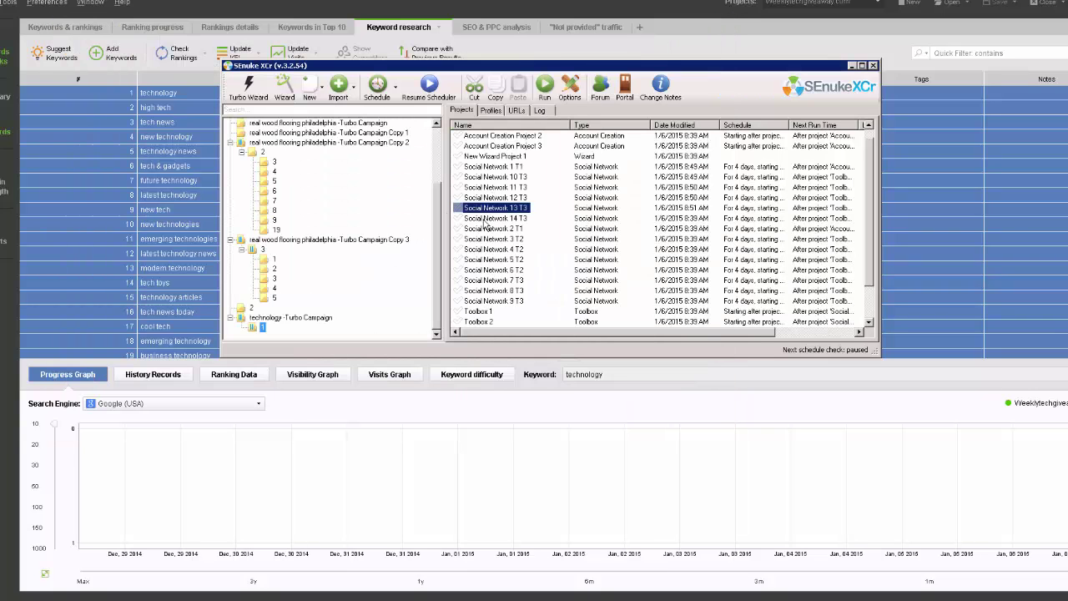
- Open the Social Network 14 T3 project and delete its entire spinner article
{"action": "left_click", "coordinate": [484, 219]}
{"action": "double_click", "coordinate": [485, 220]}
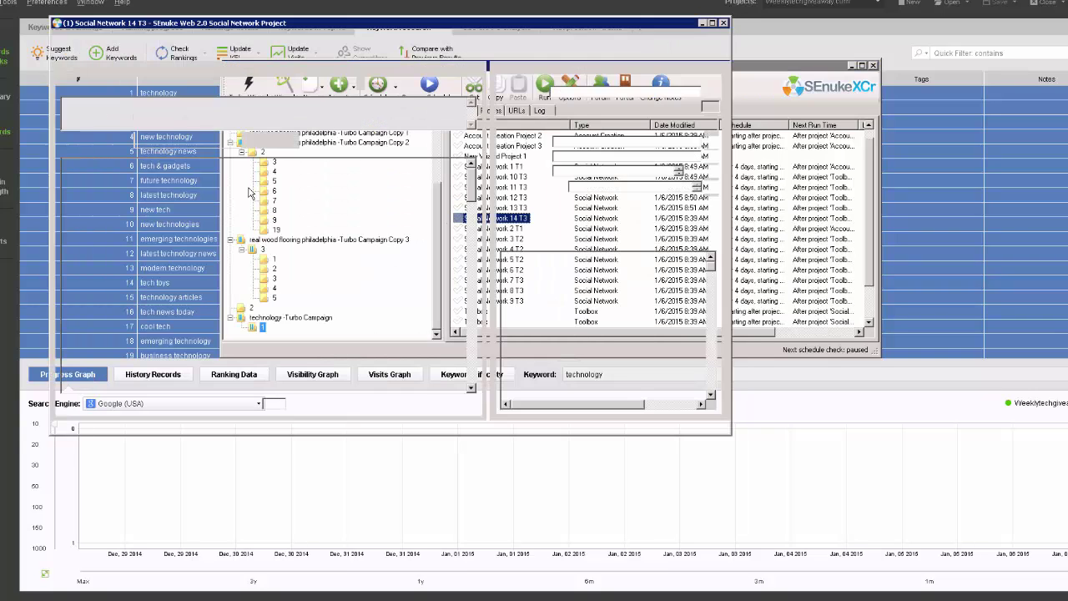
{"action": "key", "text": "ctrl+a"}
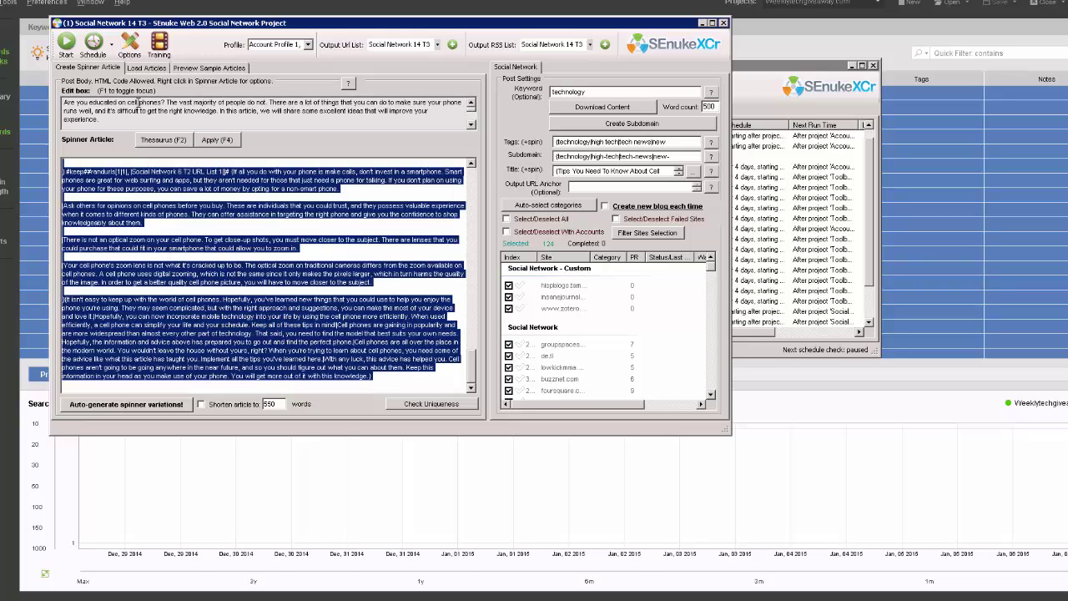
{"action": "key", "text": "Delete"}
- Set the Social Network 14 T3 project to load articles randomly from a directory and choose the C:\ drive
{"action": "left_click", "coordinate": [146, 68]}
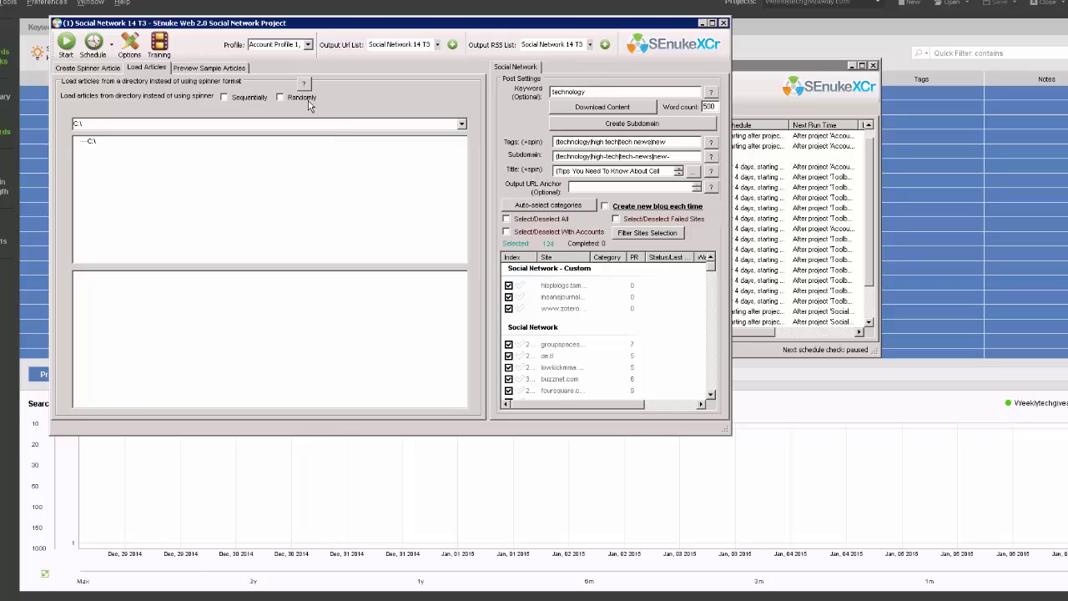
{"action": "left_click", "coordinate": [460, 125]}
{"action": "left_click", "coordinate": [426, 160]}
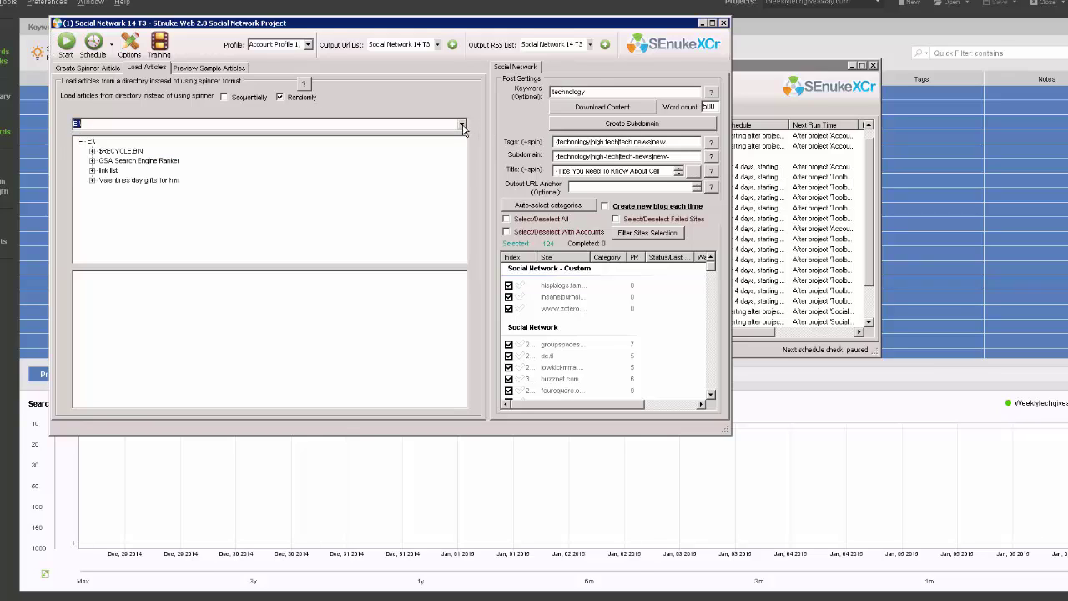
{"action": "left_click", "coordinate": [460, 125]}
{"action": "left_click", "coordinate": [95, 146]}
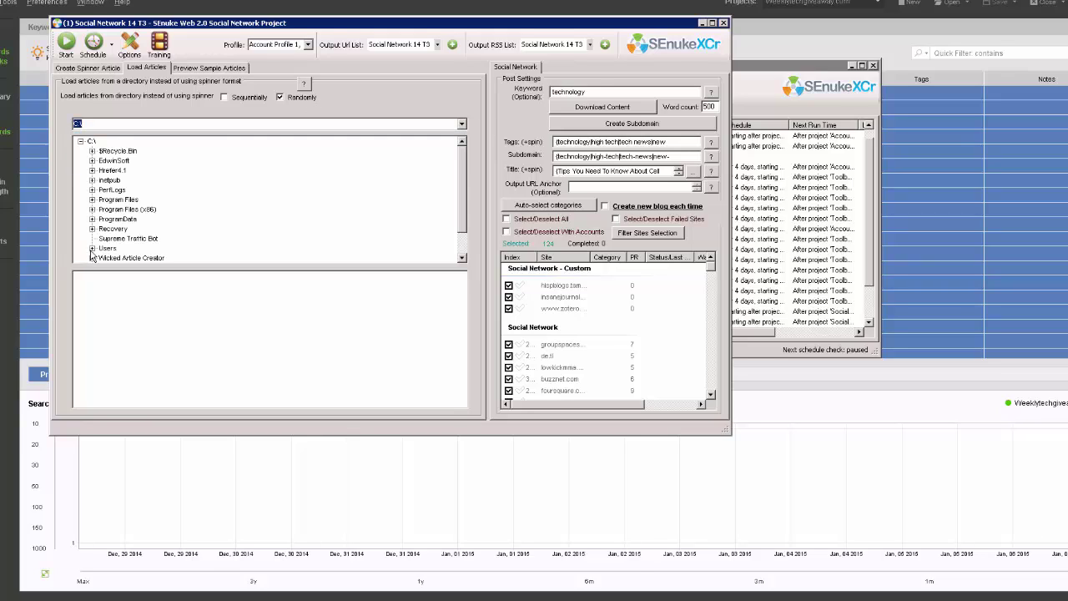
- Use the SEnuke-3931 folder under Users\Administrator\Documents\Kontent Machine\0-weekly tech giveaway as the Social Network 14 T3 article source, select all sites, and close the project
{"action": "left_click", "coordinate": [92, 250]}
{"action": "left_click", "coordinate": [105, 178]}
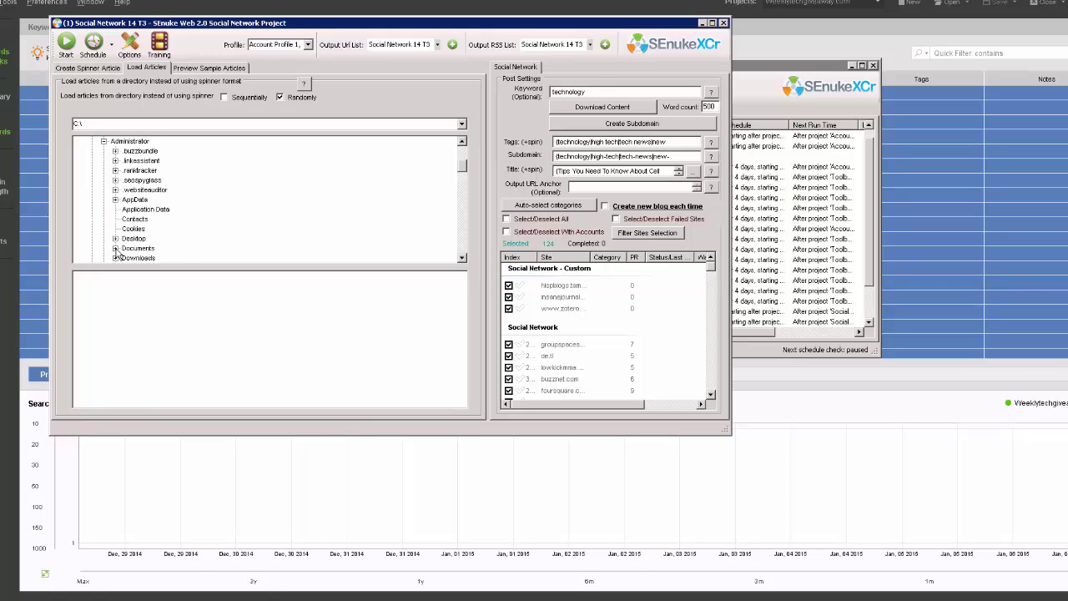
{"action": "left_click", "coordinate": [115, 248]}
{"action": "left_click", "coordinate": [126, 209]}
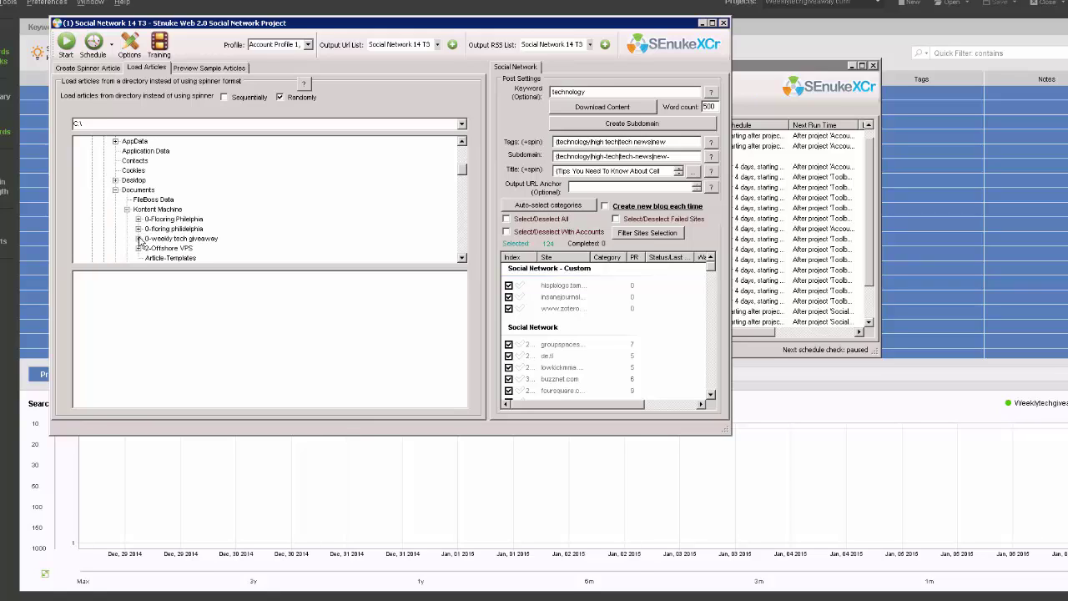
{"action": "left_click", "coordinate": [138, 240]}
{"action": "left_click", "coordinate": [174, 248]}
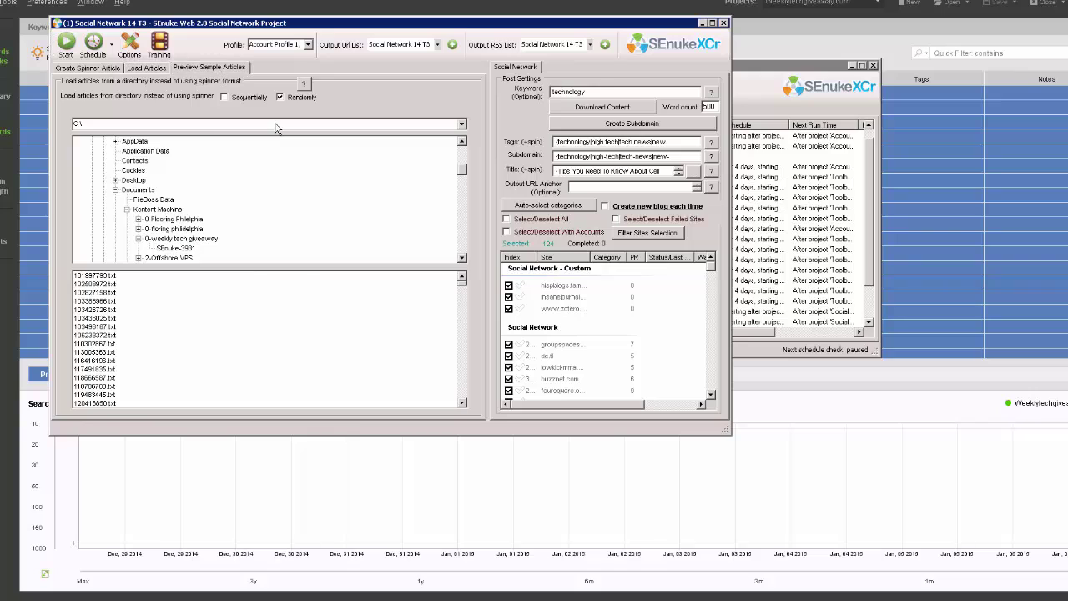
{"action": "left_click", "coordinate": [543, 218]}
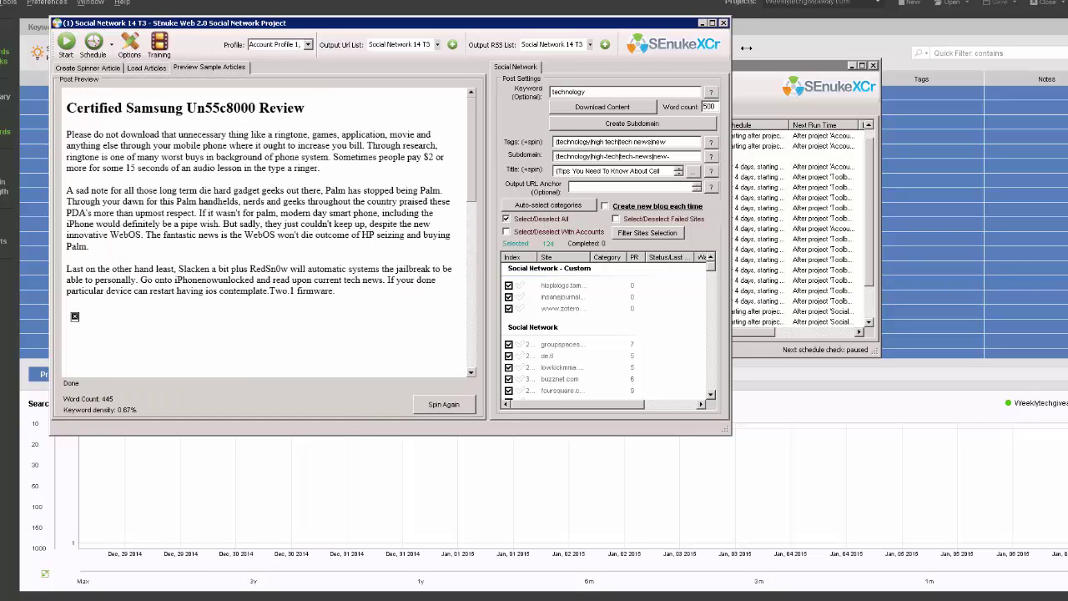
{"action": "left_click", "coordinate": [724, 23]}
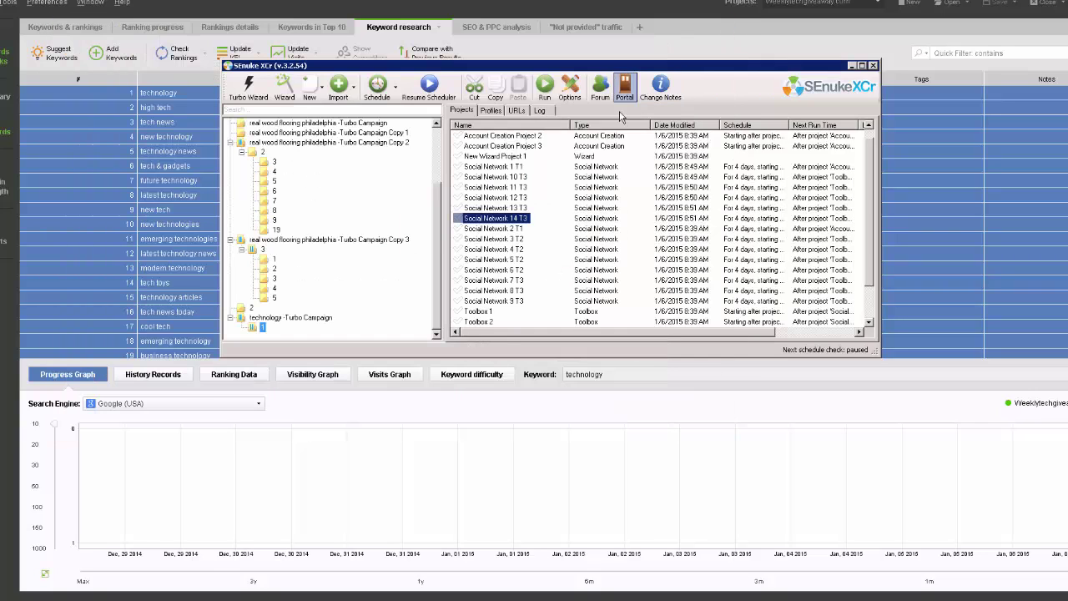
- Open the Social Network 2 T1 project and delete its entire spinner article
{"action": "left_click", "coordinate": [483, 231]}
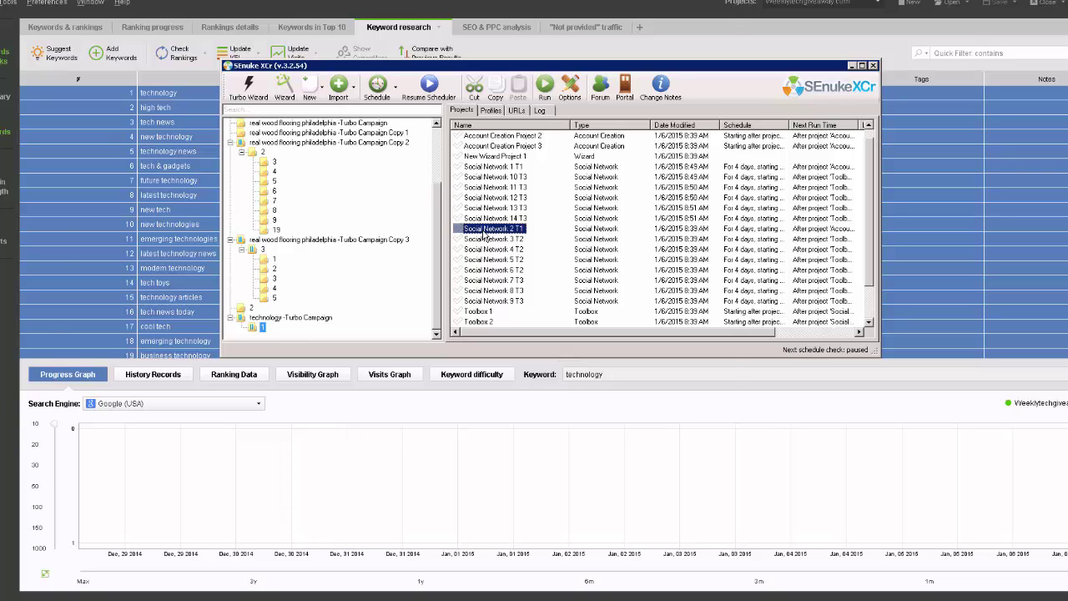
{"action": "double_click", "coordinate": [483, 231]}
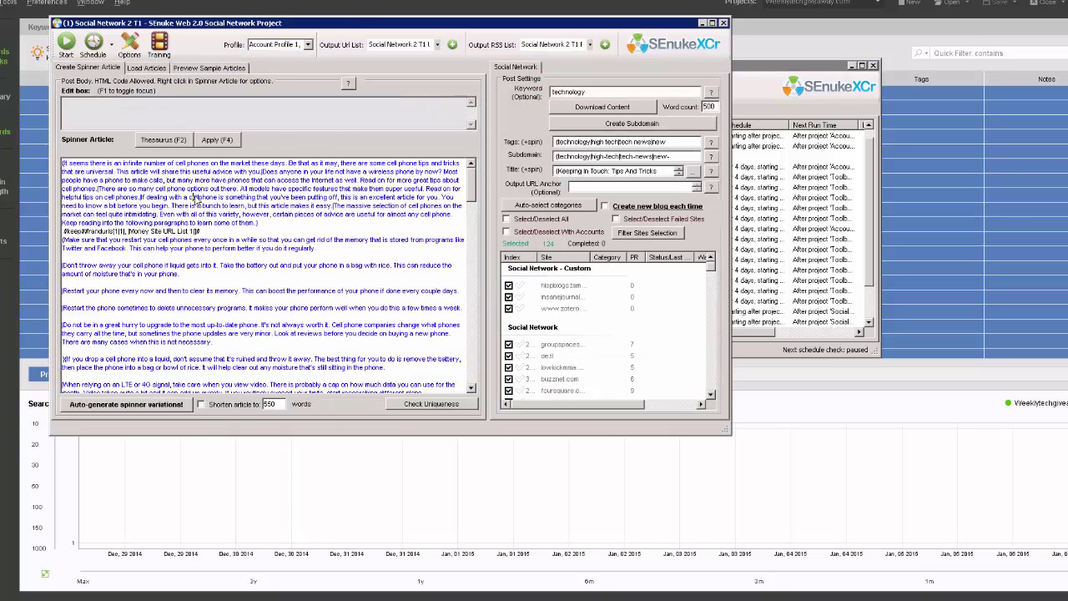
{"action": "key", "text": "ctrl+a"}
{"action": "key", "text": "Delete"}
- Set the Social Network 2 T1 project to load articles randomly from a directory on the C:\ drive
{"action": "left_click", "coordinate": [148, 69]}
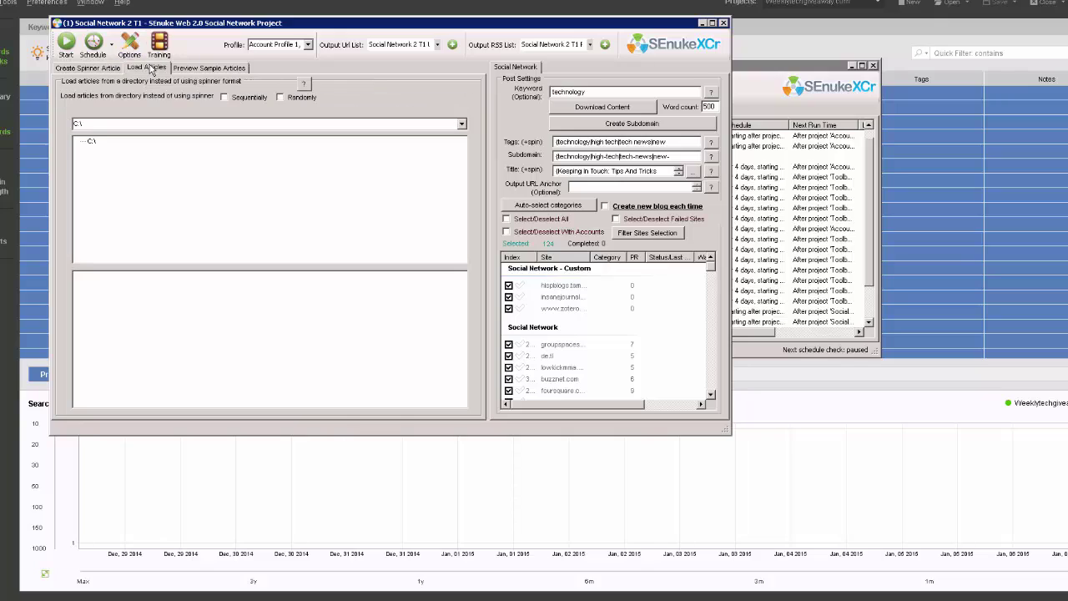
{"action": "left_click", "coordinate": [279, 97]}
{"action": "left_click", "coordinate": [462, 125]}
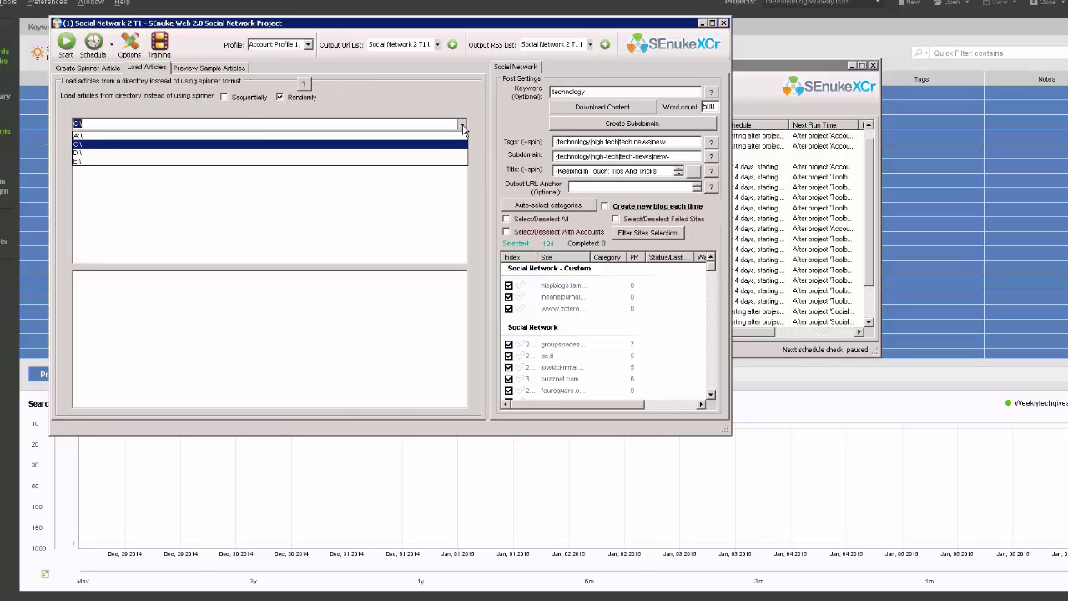
{"action": "left_click", "coordinate": [83, 155]}
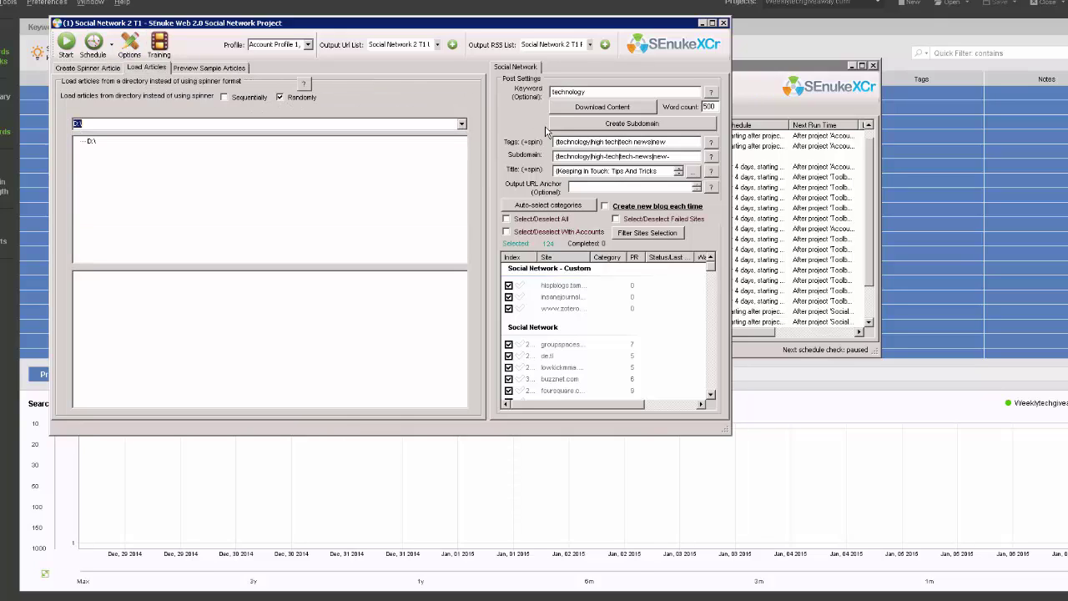
{"action": "left_click", "coordinate": [459, 125]}
{"action": "left_click", "coordinate": [186, 148]}
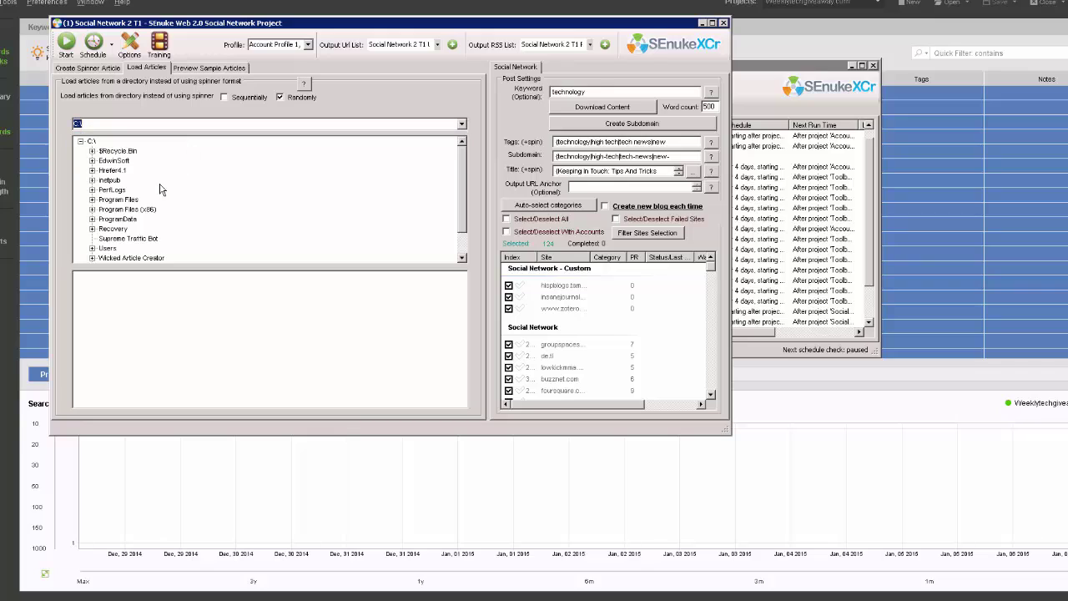
- Select the SEnuke-3931 folder under Users\Administrator\Documents\Kontent Machine\0-weekly tech giveaway as the Social Network 2 T1 article source
{"action": "left_click", "coordinate": [92, 248]}
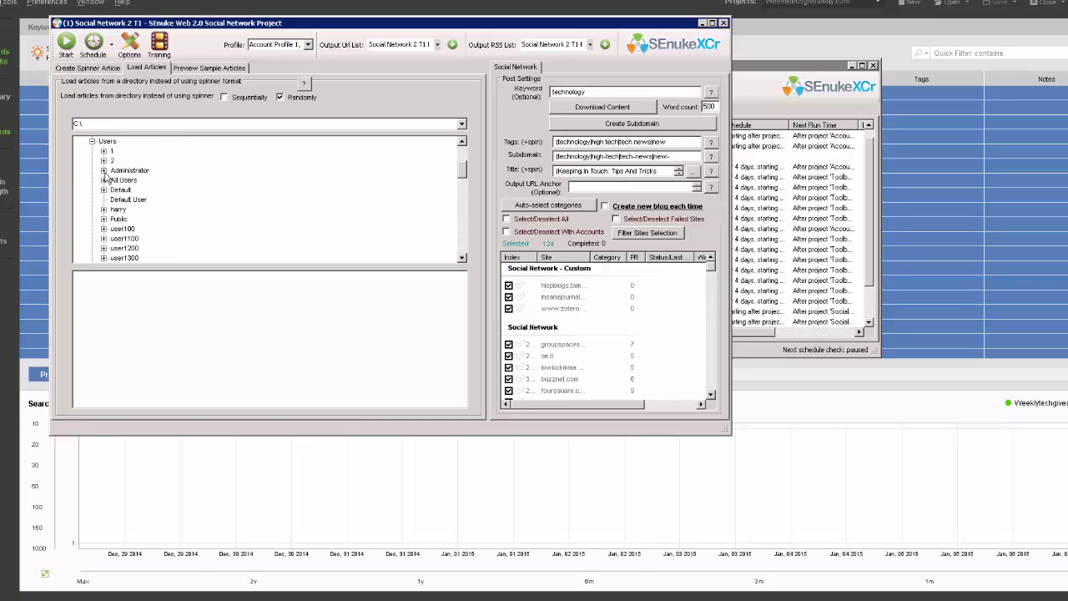
{"action": "left_click", "coordinate": [104, 171]}
{"action": "left_click", "coordinate": [115, 248]}
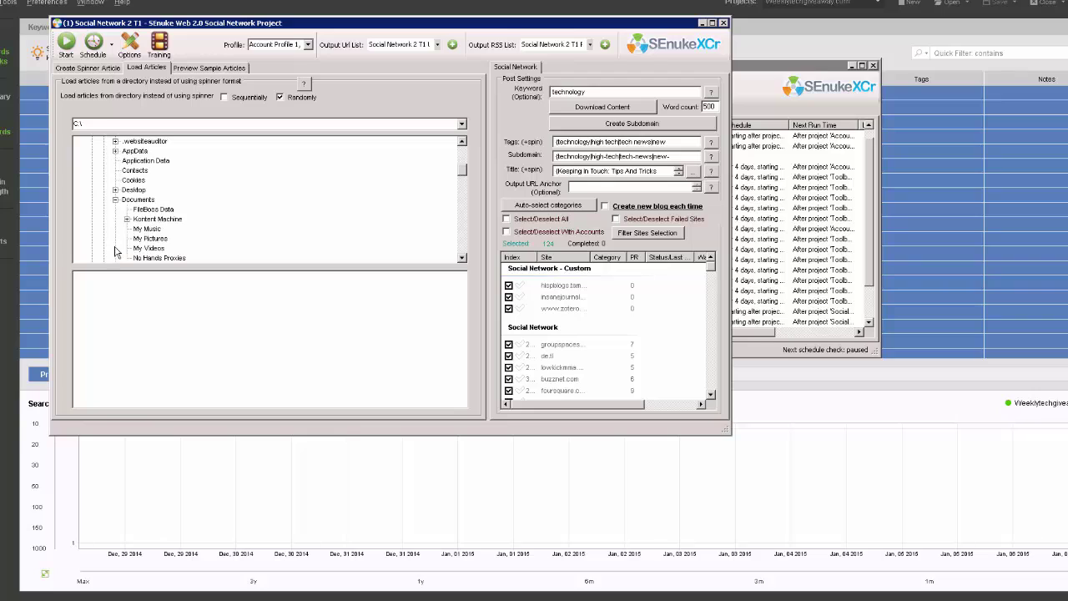
{"action": "left_click", "coordinate": [127, 219]}
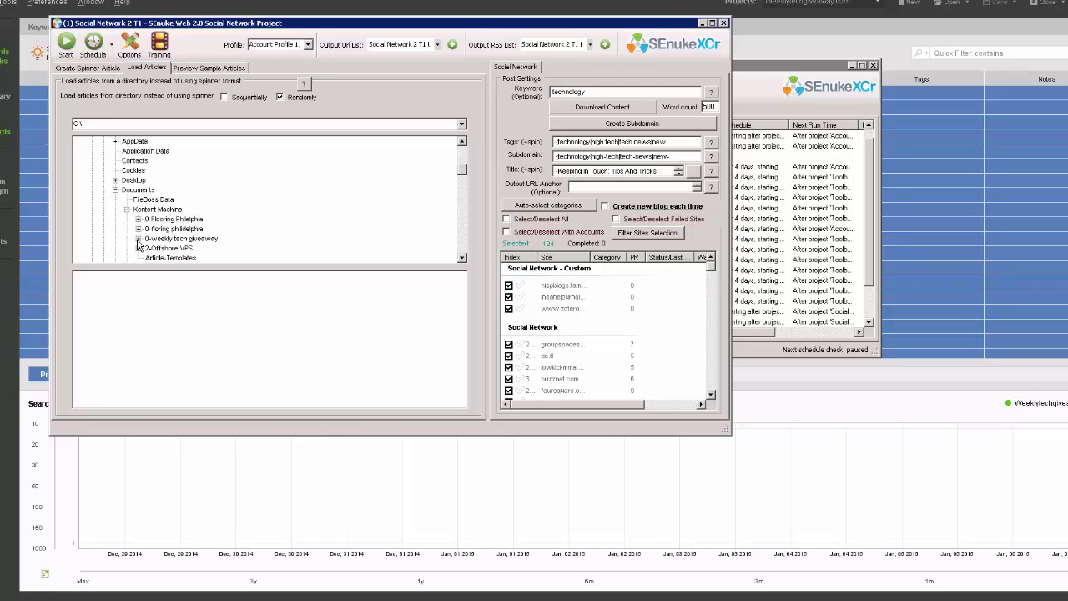
{"action": "left_click", "coordinate": [138, 239]}
{"action": "left_click", "coordinate": [176, 247]}
- Preview a sample article in Social Network 2 T1, select all social network sites, and close the project
{"action": "left_click", "coordinate": [209, 68]}
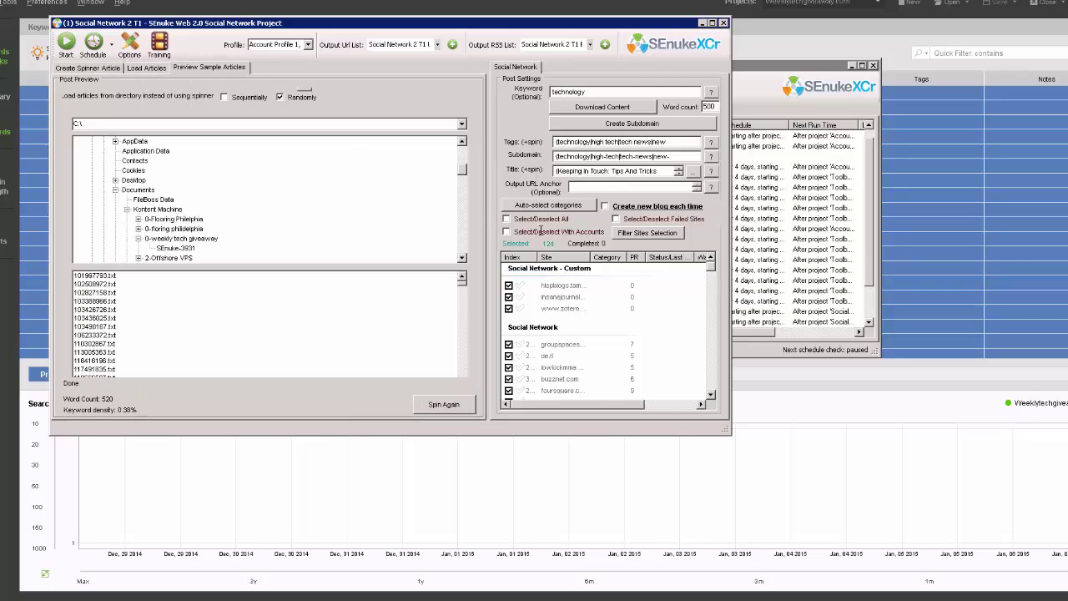
{"action": "left_click", "coordinate": [541, 218]}
{"action": "left_click", "coordinate": [723, 23]}
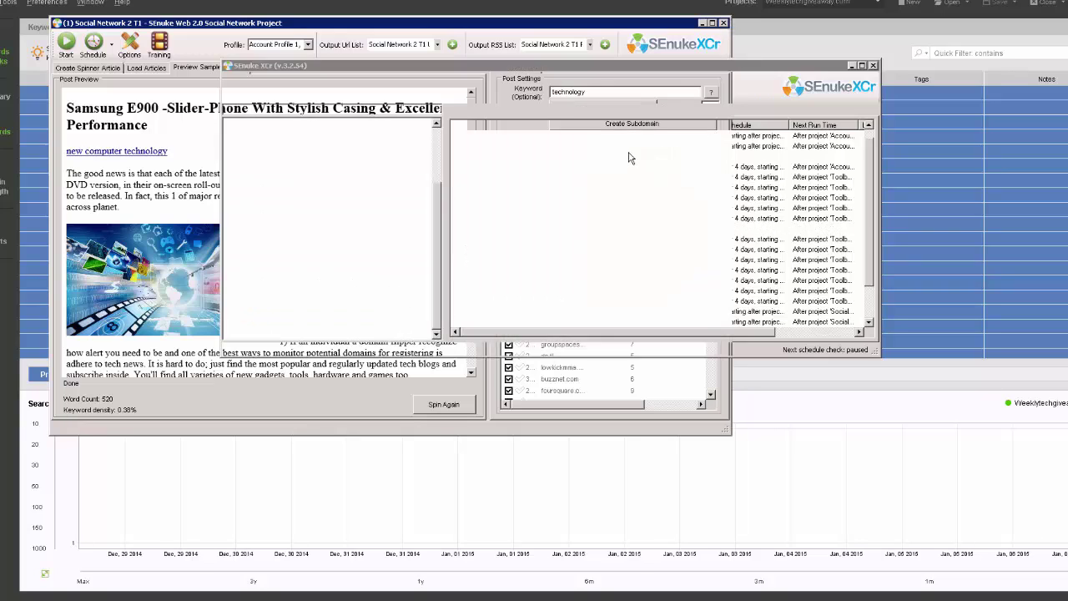
- Open the Social Network 9 T3 project, spin its sample article preview twice, and close the project
{"action": "left_click", "coordinate": [489, 239]}
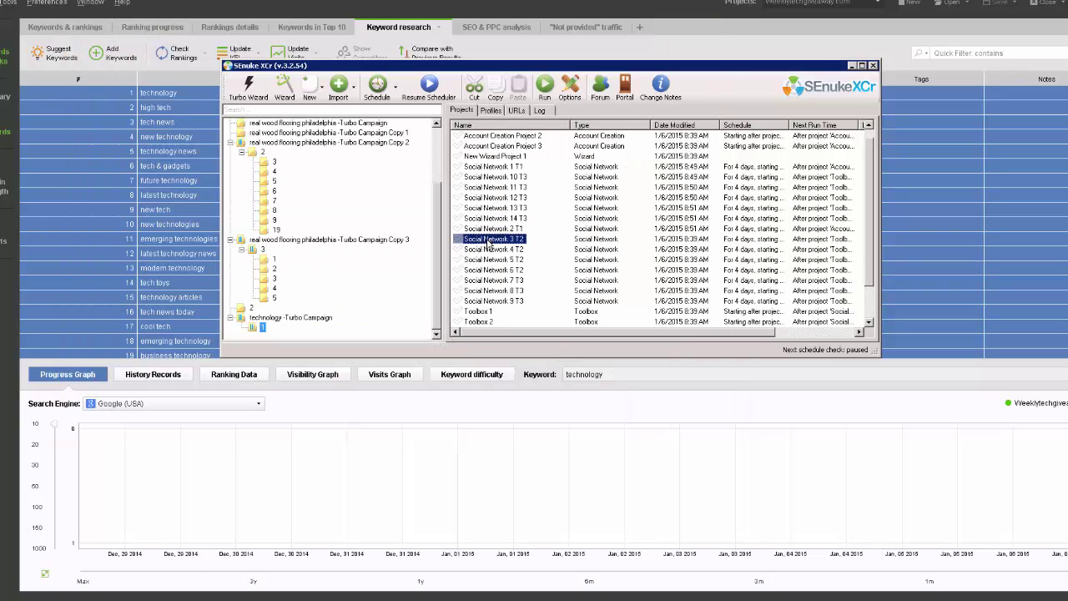
{"action": "double_click", "coordinate": [501, 300]}
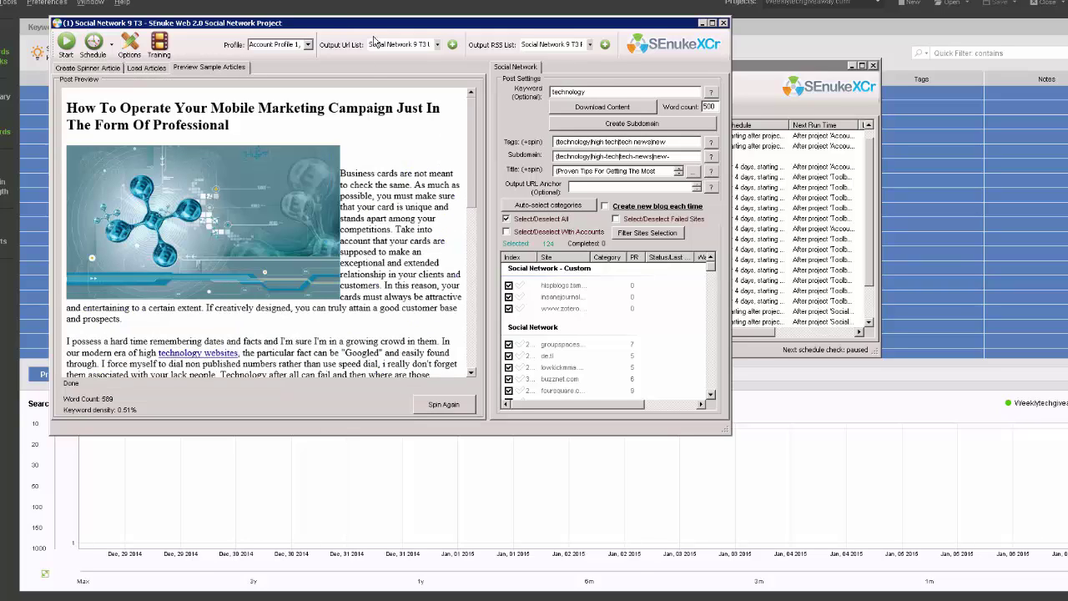
{"action": "left_click", "coordinate": [443, 404]}
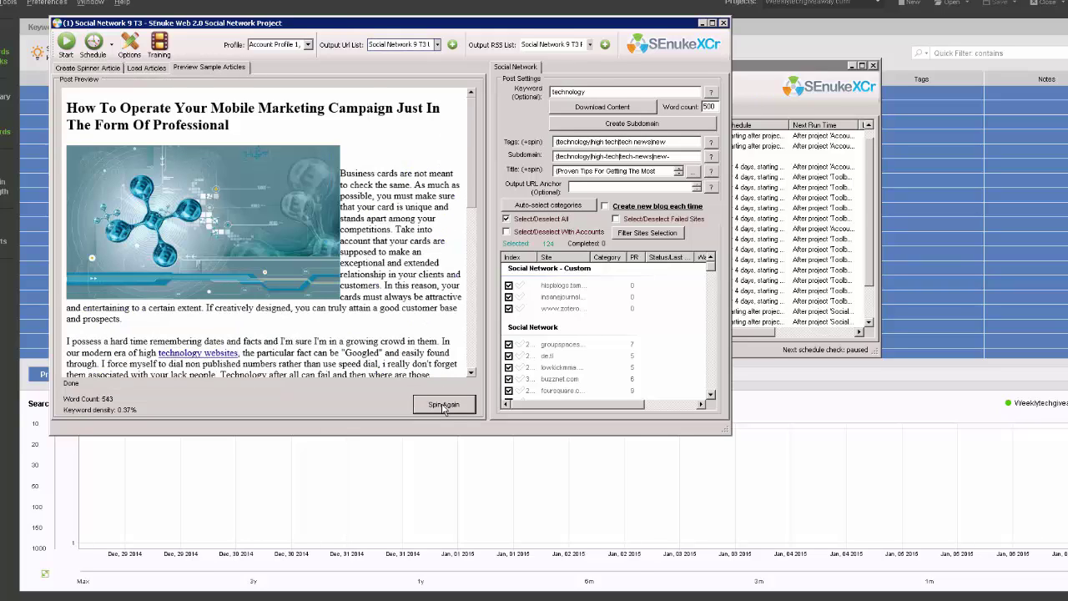
{"action": "left_click", "coordinate": [443, 405]}
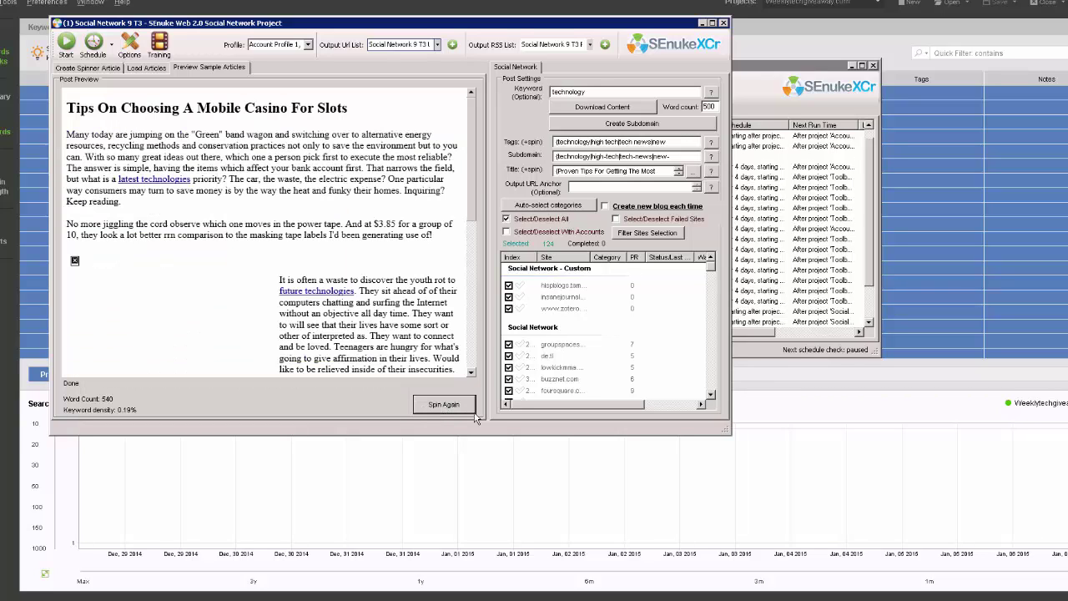
{"action": "left_click", "coordinate": [724, 24]}
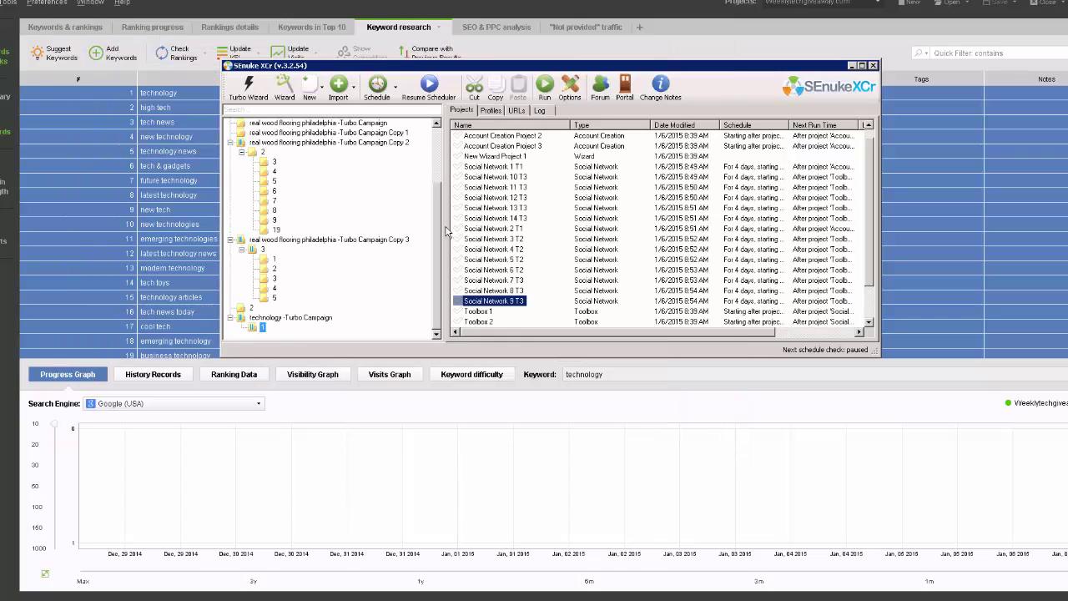
- Duplicate campaign 1 under technology -Turbo Campaign as a root campaign named Weeklytechgiveaway
{"action": "left_click", "coordinate": [261, 328]}
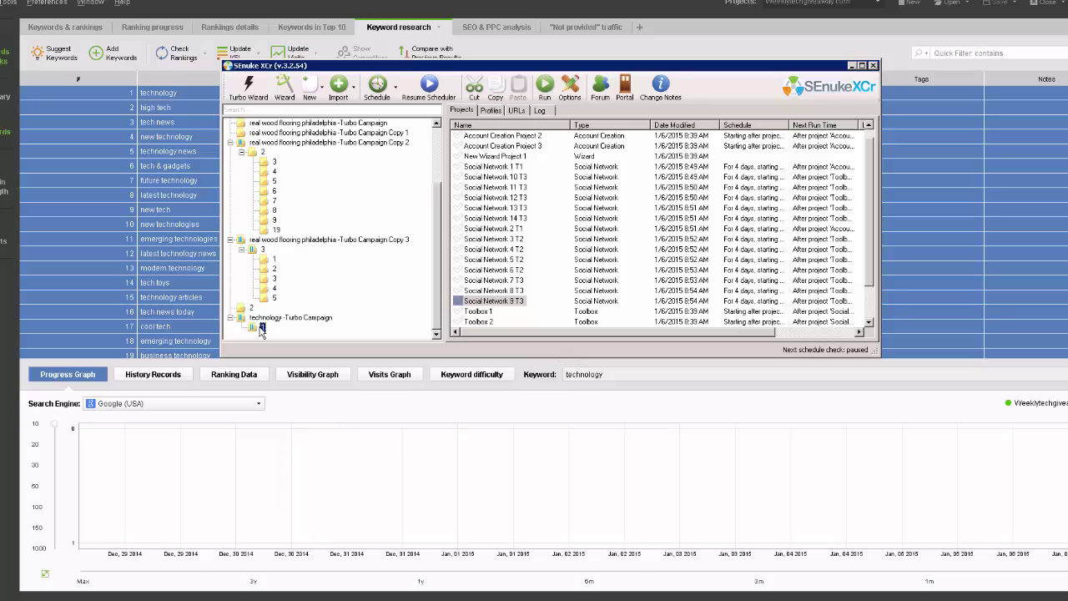
{"action": "right_click", "coordinate": [257, 331]}
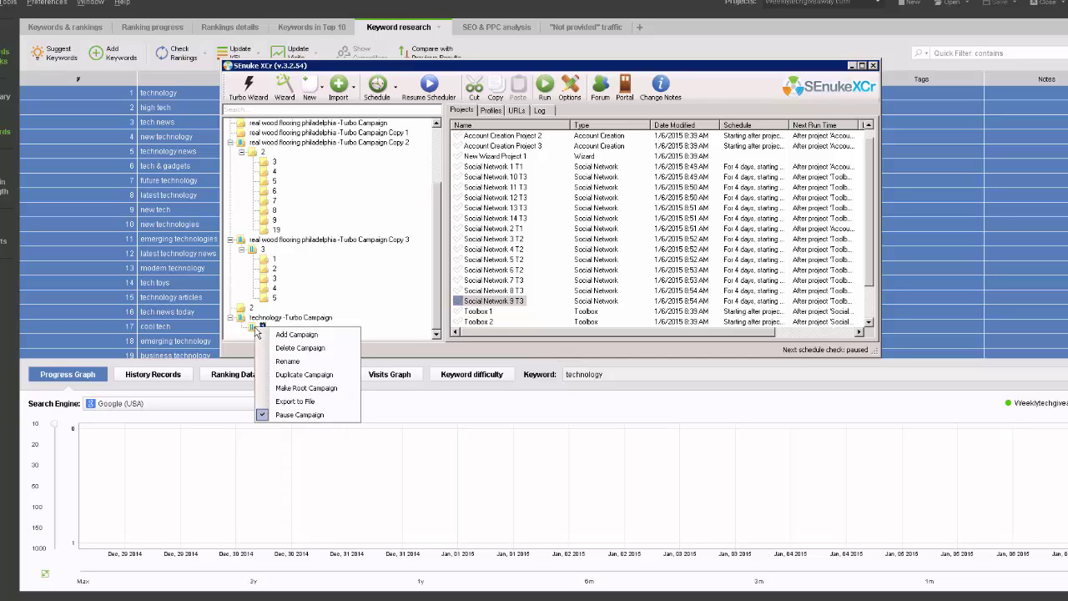
{"action": "left_click", "coordinate": [300, 374]}
{"action": "left_click", "coordinate": [591, 342]}
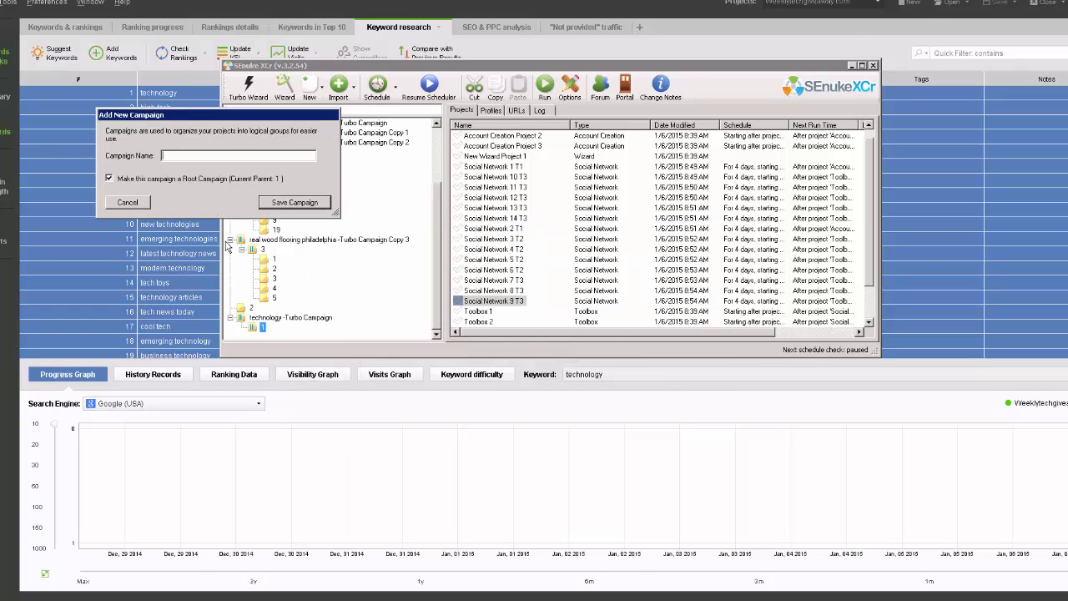
{"action": "type", "text": "2"}
{"action": "left_click", "coordinate": [296, 203]}
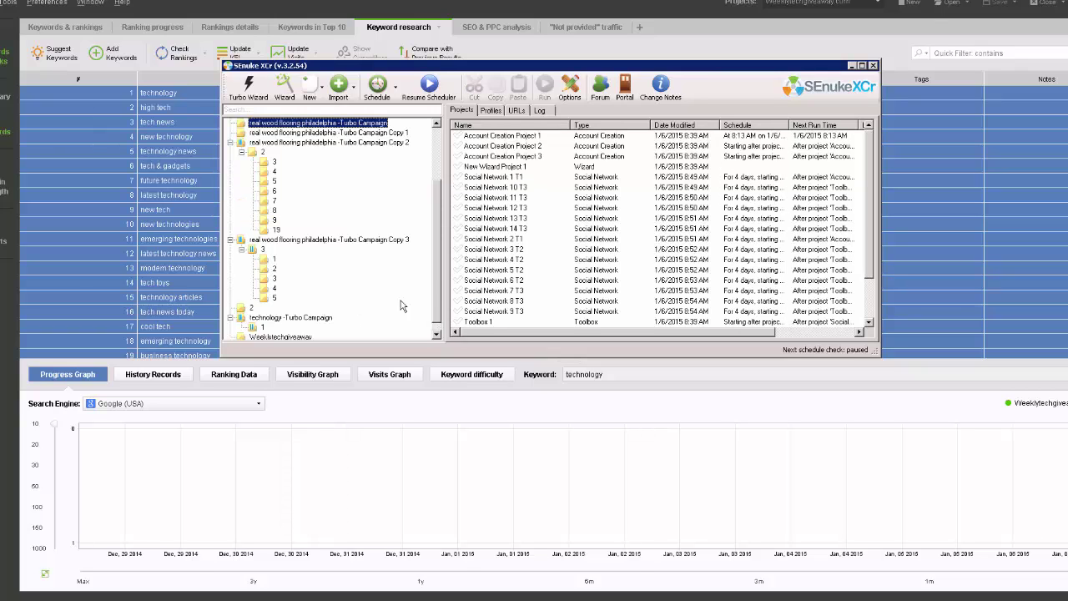
- Select the Weeklytechgiveaway campaign to view its projects and available campaign options
{"action": "scroll", "coordinate": [435, 309], "scroll_direction": "down", "scroll_amount": 1}
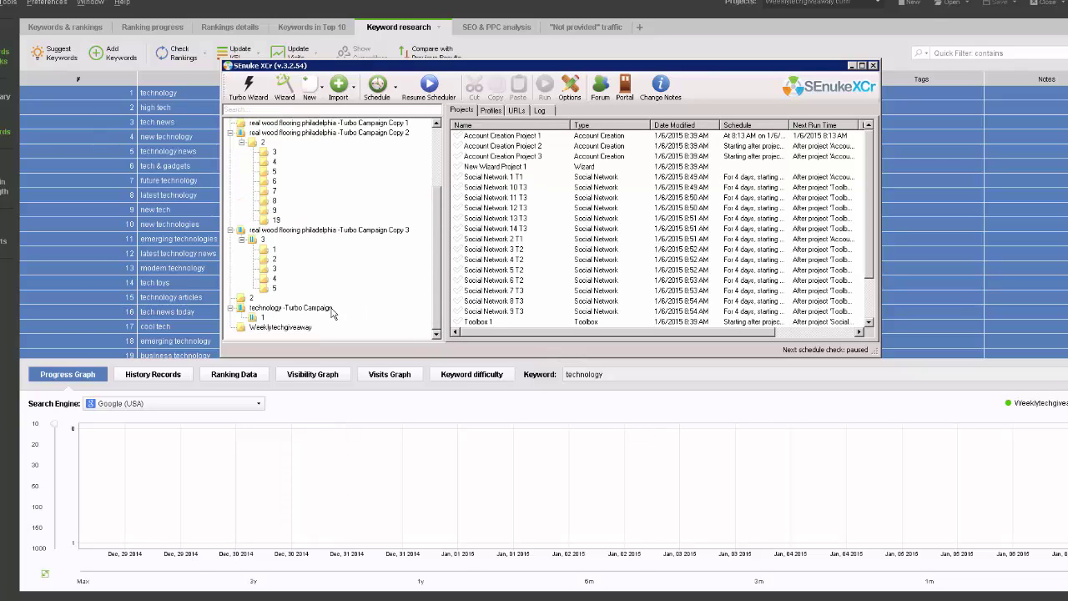
{"action": "right_click", "coordinate": [258, 330]}
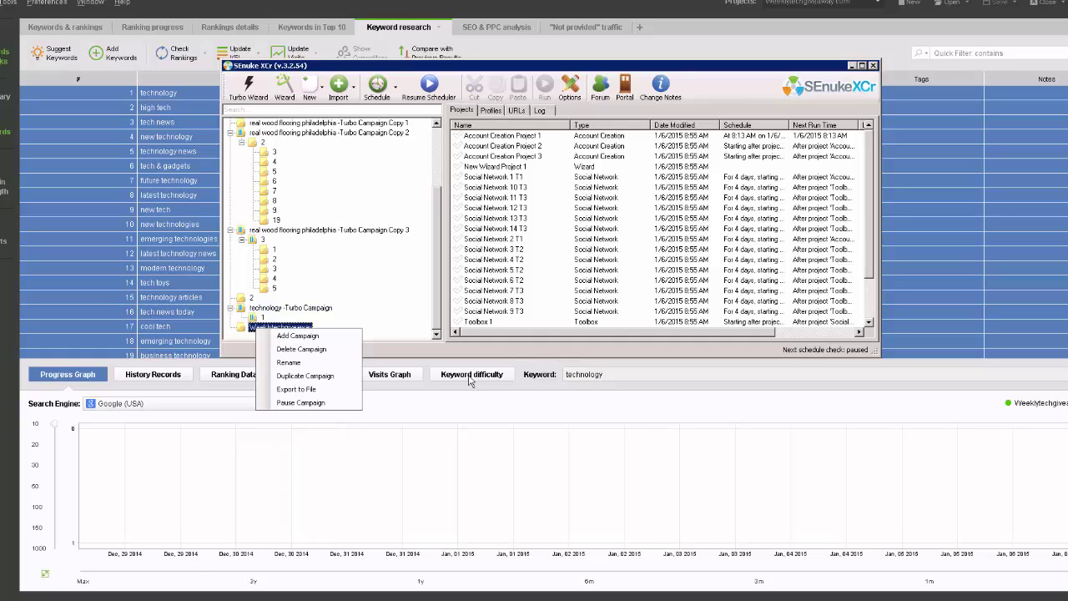
{"action": "left_click", "coordinate": [428, 347]}
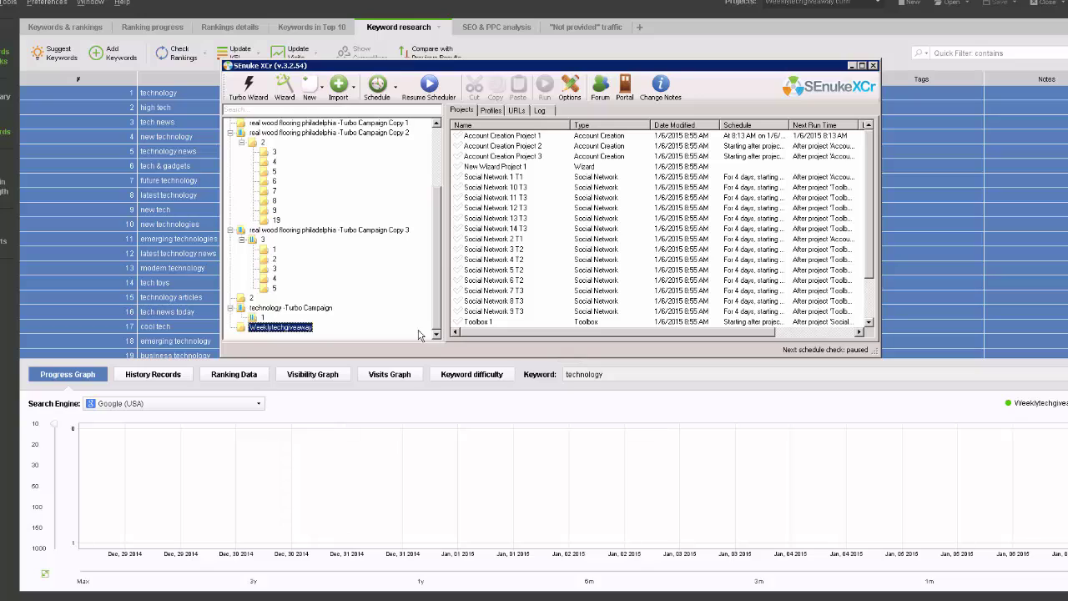
- Duplicate the Weeklytechgiveaway campaign as a subcampaign named 1 under it, not as a root campaign
{"action": "right_click", "coordinate": [289, 330]}
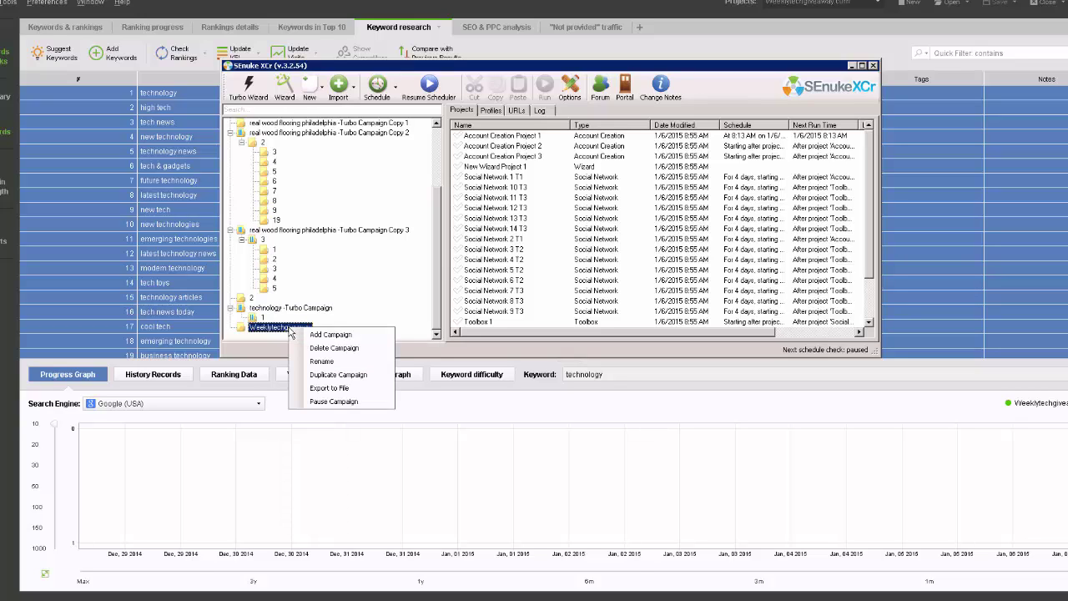
{"action": "left_click", "coordinate": [336, 375]}
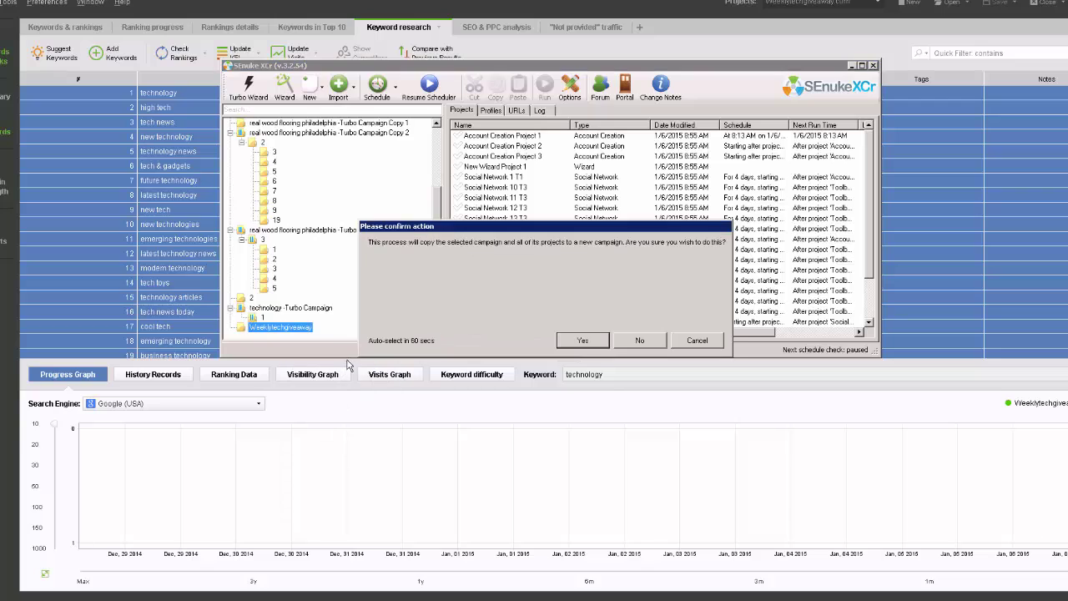
{"action": "left_click", "coordinate": [585, 341]}
{"action": "type", "text": "1"}
{"action": "left_click", "coordinate": [177, 196]}
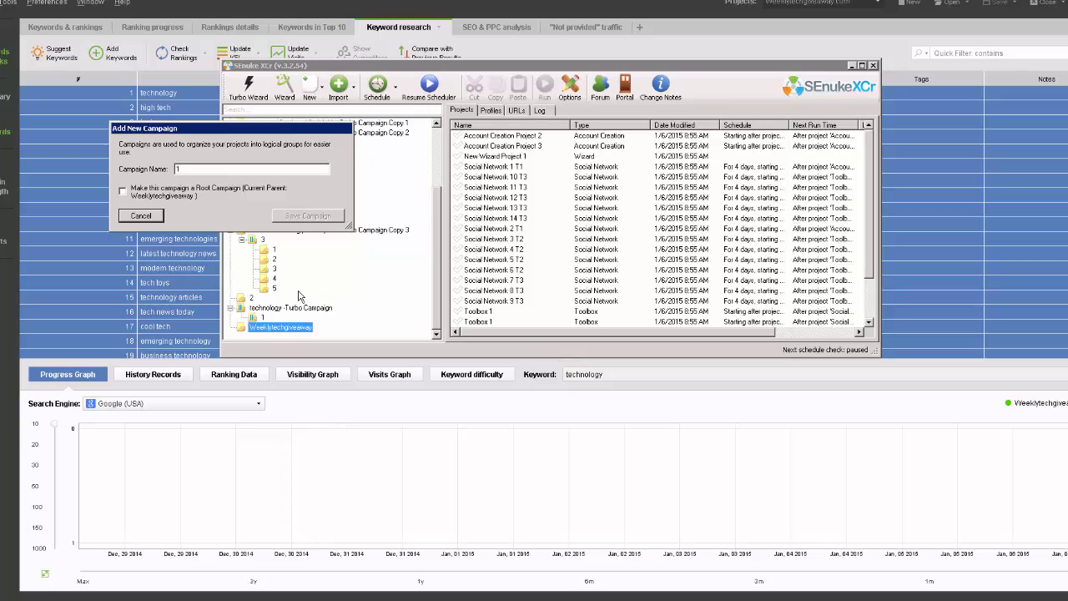
{"action": "key", "text": "Escape"}
- Duplicate Weeklytechgiveaway as a non-root subcampaign named 2 and expand the campaign's tree branch
{"action": "right_click", "coordinate": [253, 328]}
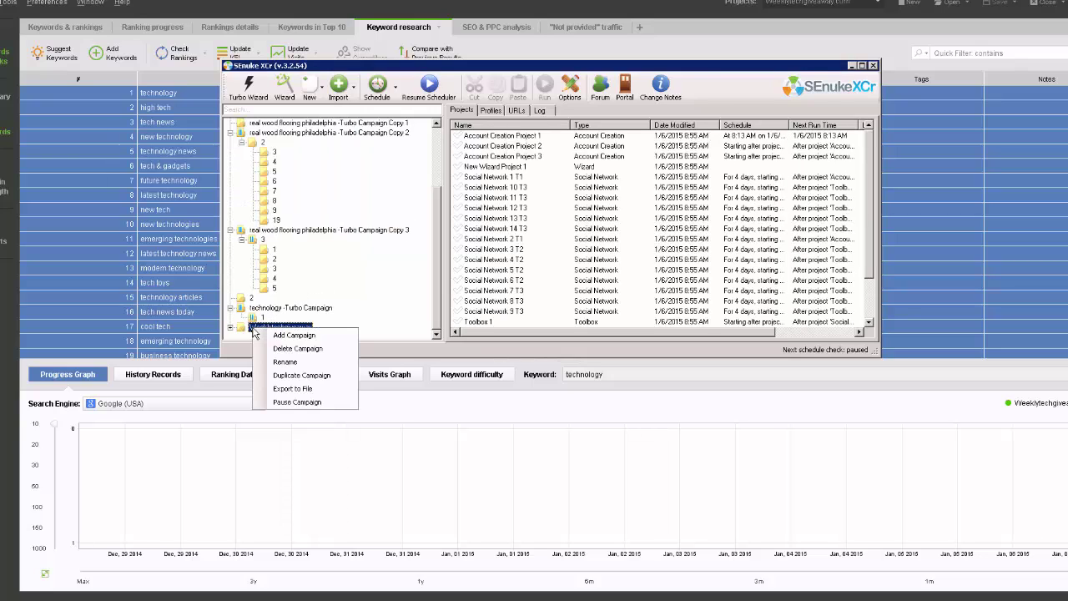
{"action": "left_click", "coordinate": [296, 375]}
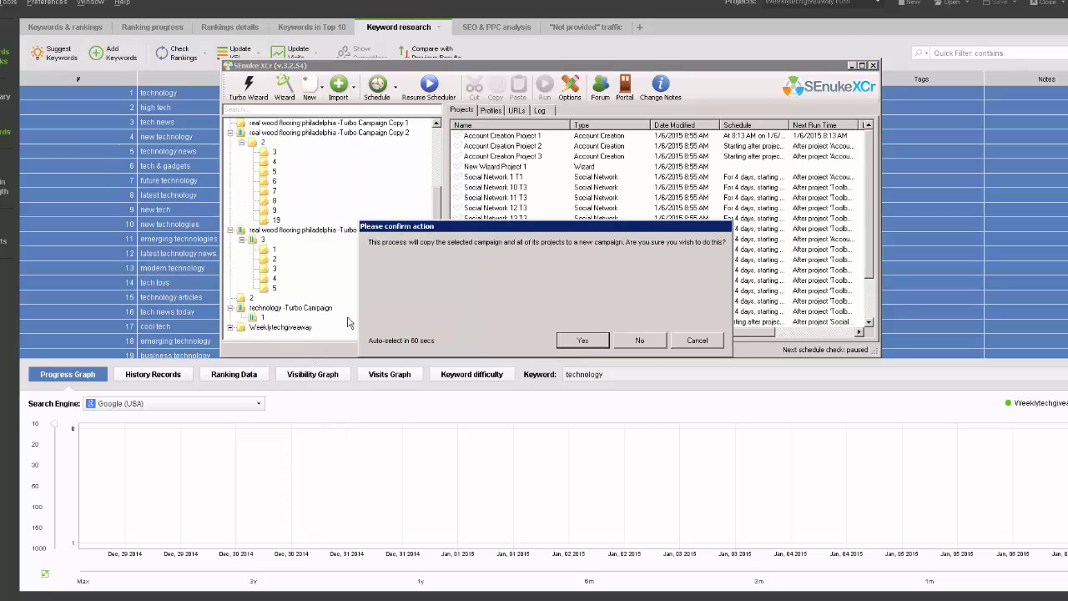
{"action": "left_click", "coordinate": [578, 344]}
{"action": "type", "text": "2"}
{"action": "left_click", "coordinate": [173, 83]}
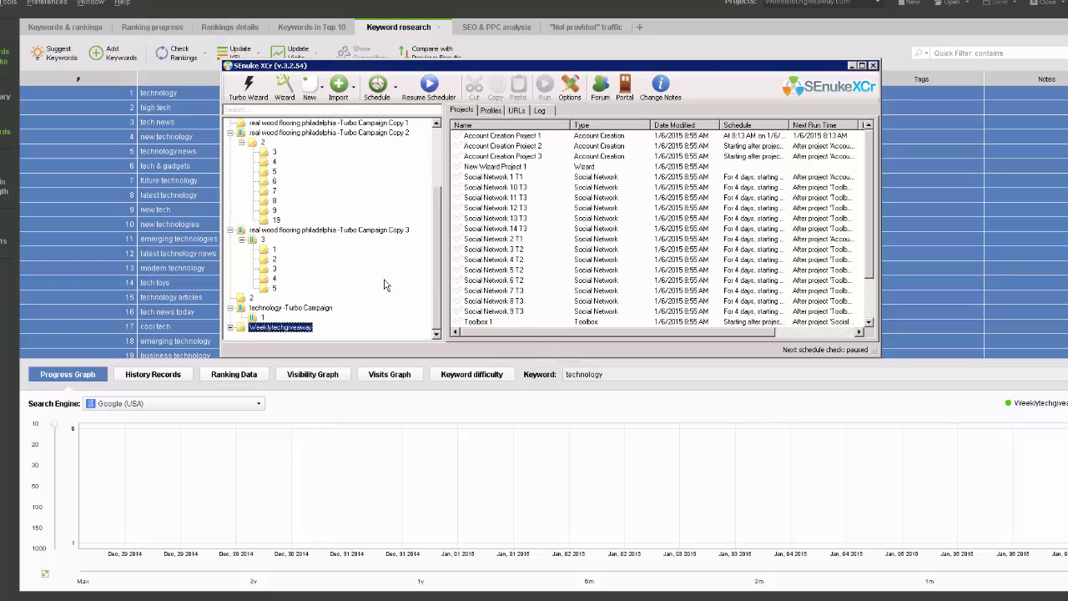
{"action": "left_click", "coordinate": [229, 327]}
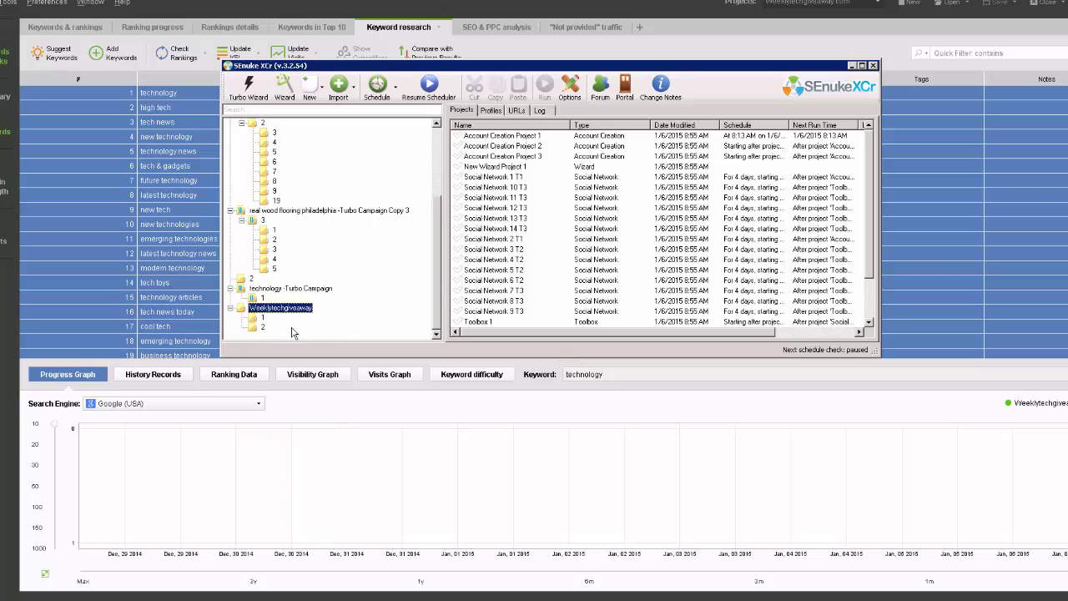
- Duplicate Weeklytechgiveaway with all its projects as a subcampaign named 3 under it
{"action": "right_click", "coordinate": [262, 309]}
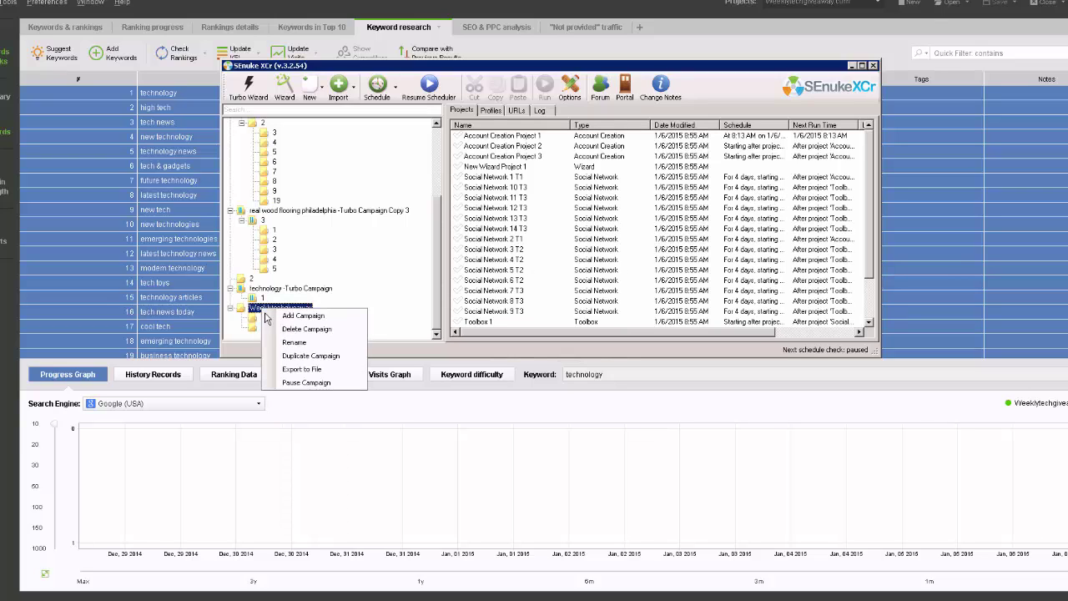
{"action": "left_click", "coordinate": [364, 355]}
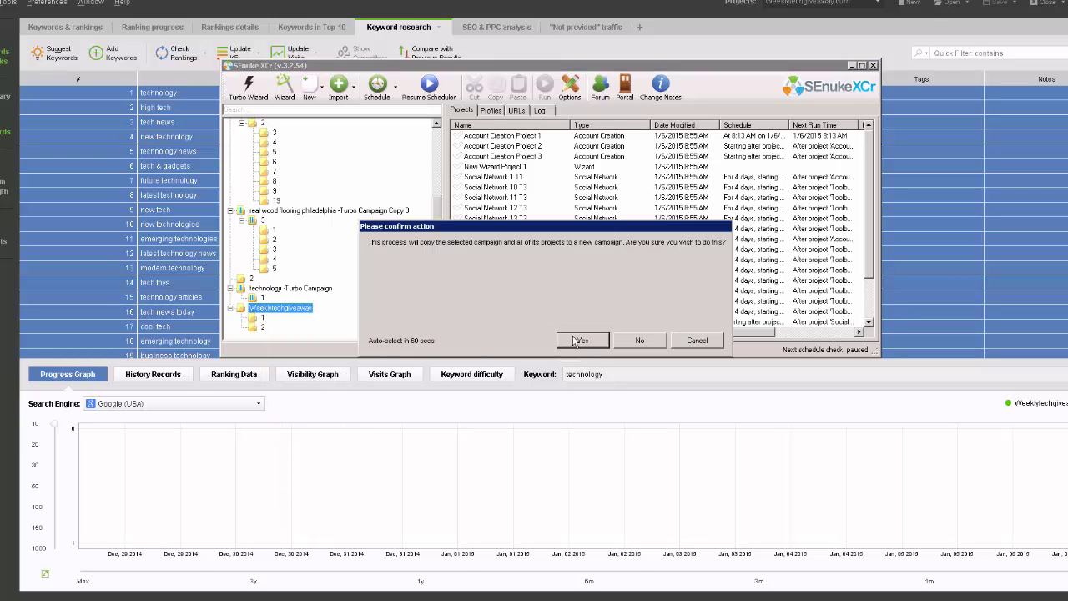
{"action": "left_click", "coordinate": [575, 339]}
{"action": "left_click", "coordinate": [96, 49]}
{"action": "type", "text": "3"}
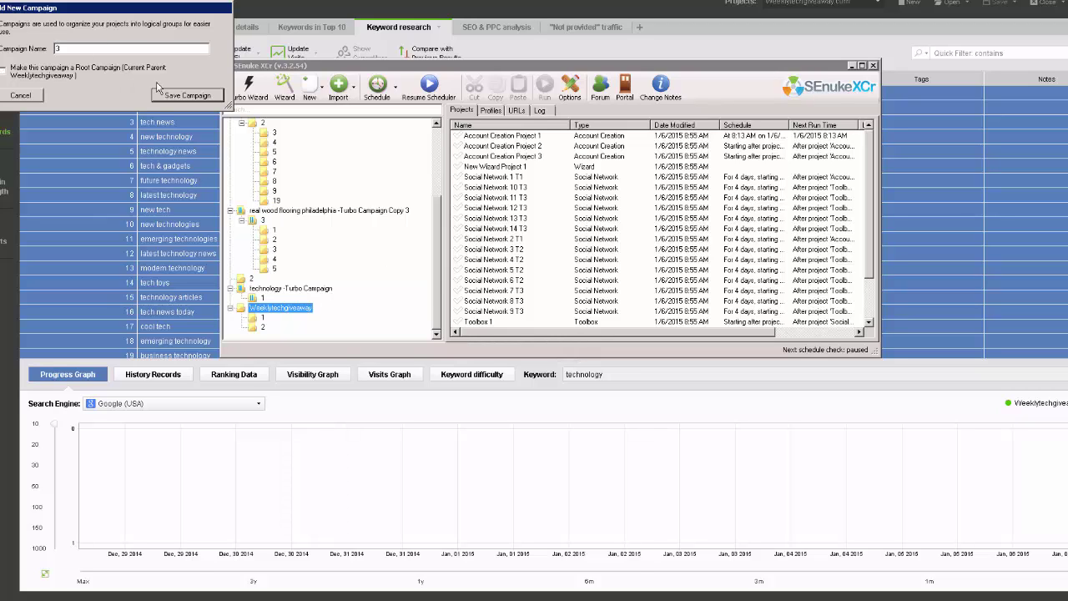
{"action": "left_click", "coordinate": [186, 97]}
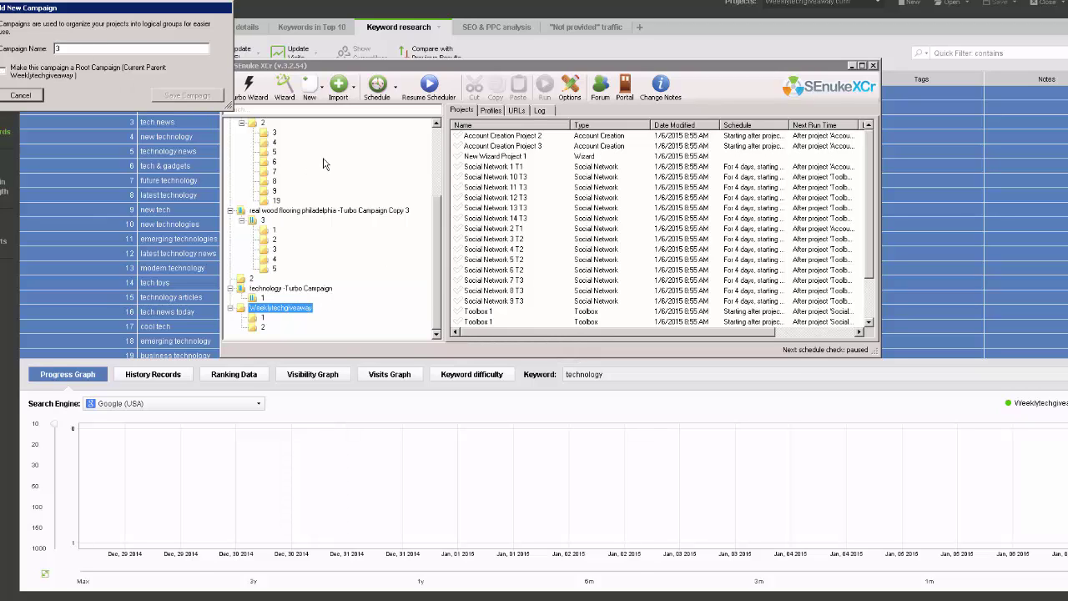
- Copy the Weeklytechgiveaway campaign into a subcampaign named 4, with the root campaign option off
{"action": "left_click", "coordinate": [288, 300]}
{"action": "right_click", "coordinate": [288, 300]}
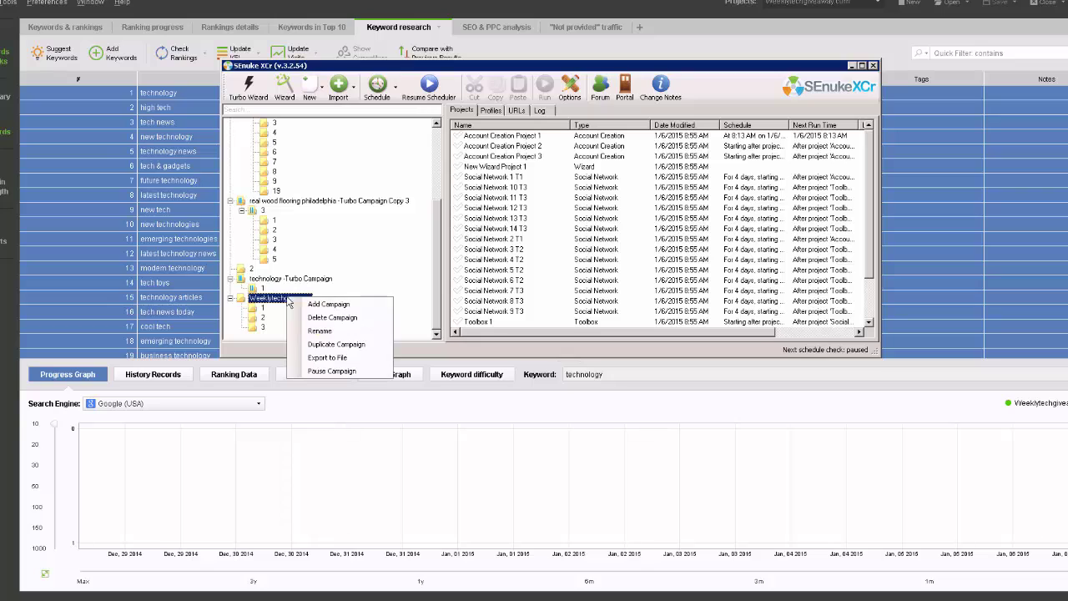
{"action": "left_click", "coordinate": [338, 342]}
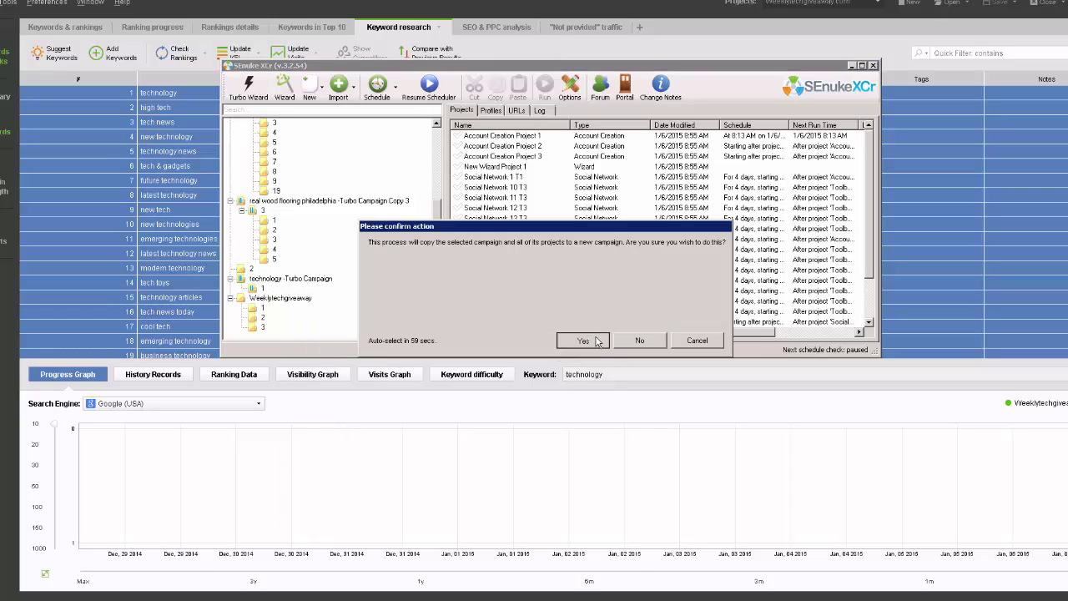
{"action": "left_click", "coordinate": [594, 340]}
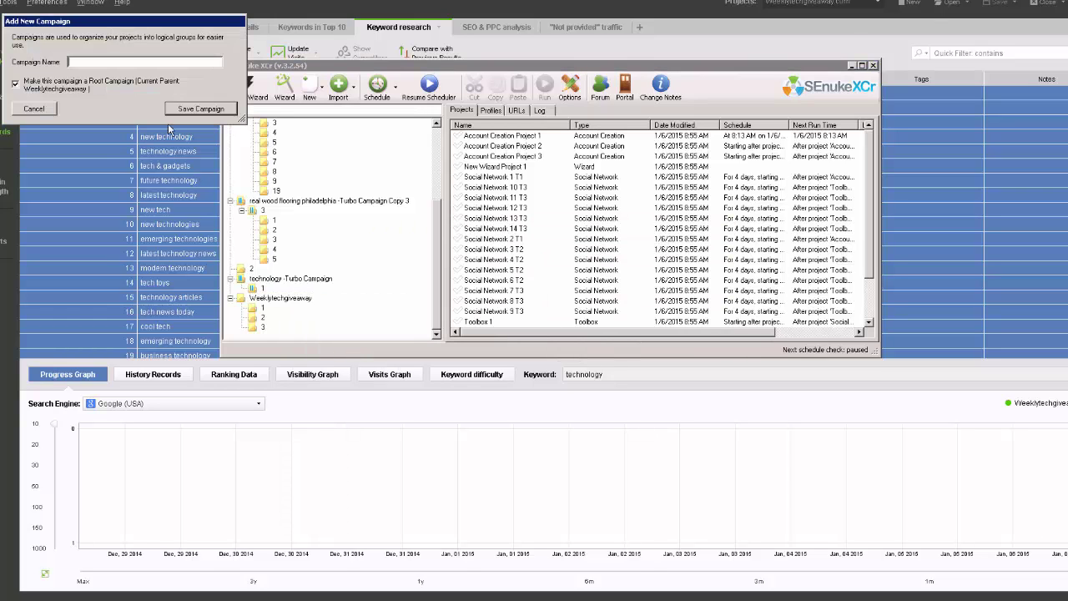
{"action": "type", "text": "4"}
{"action": "left_click", "coordinate": [38, 86]}
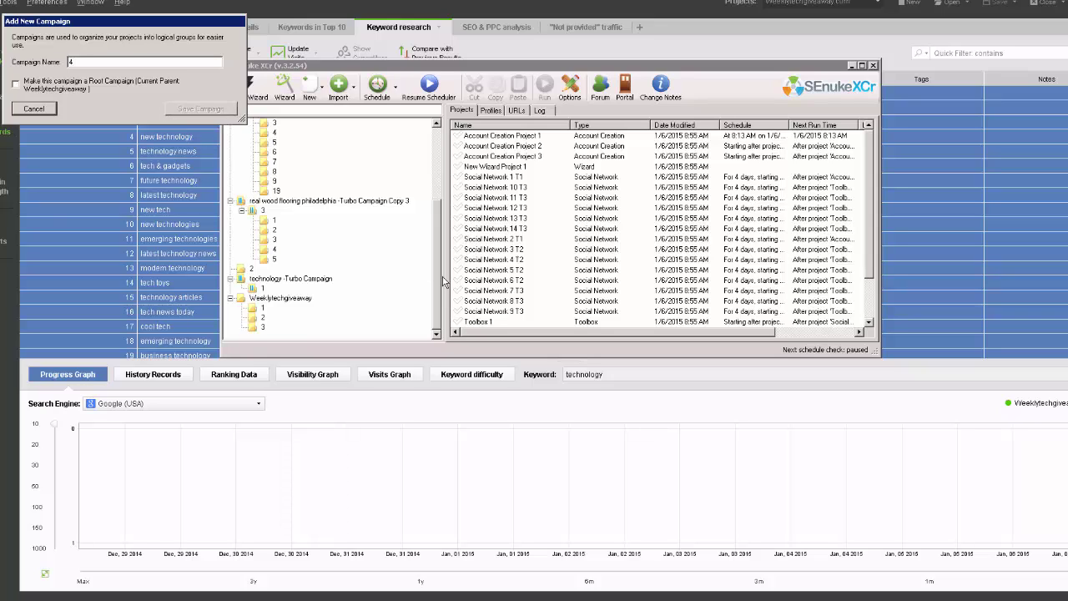
{"action": "key", "text": "Return"}
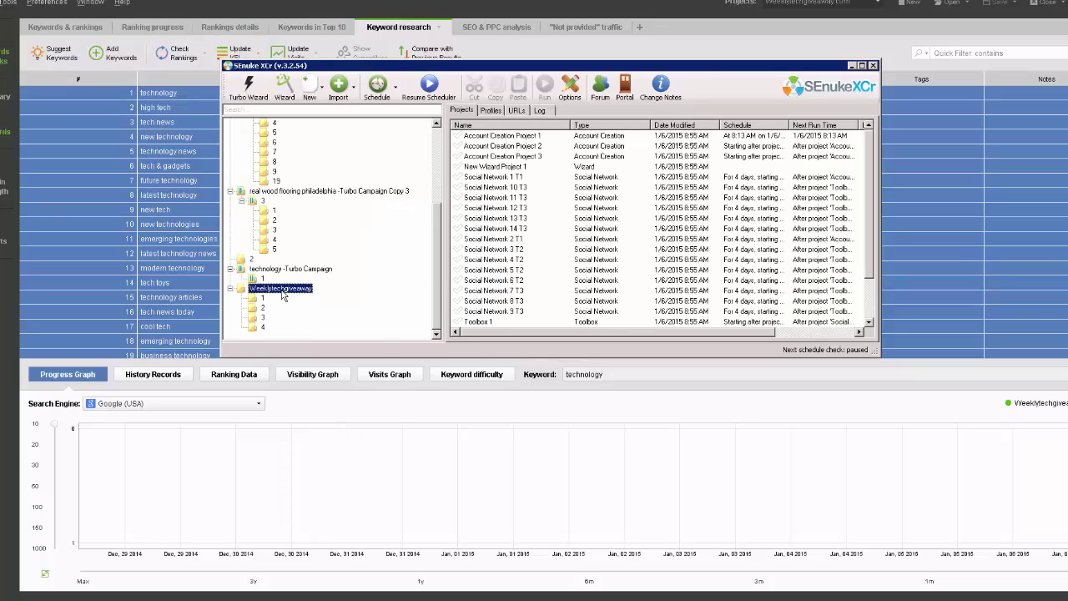
- Duplicate Weeklytechgiveaway once more as a non-root subcampaign named 5
{"action": "right_click", "coordinate": [282, 292]}
{"action": "left_click", "coordinate": [330, 338]}
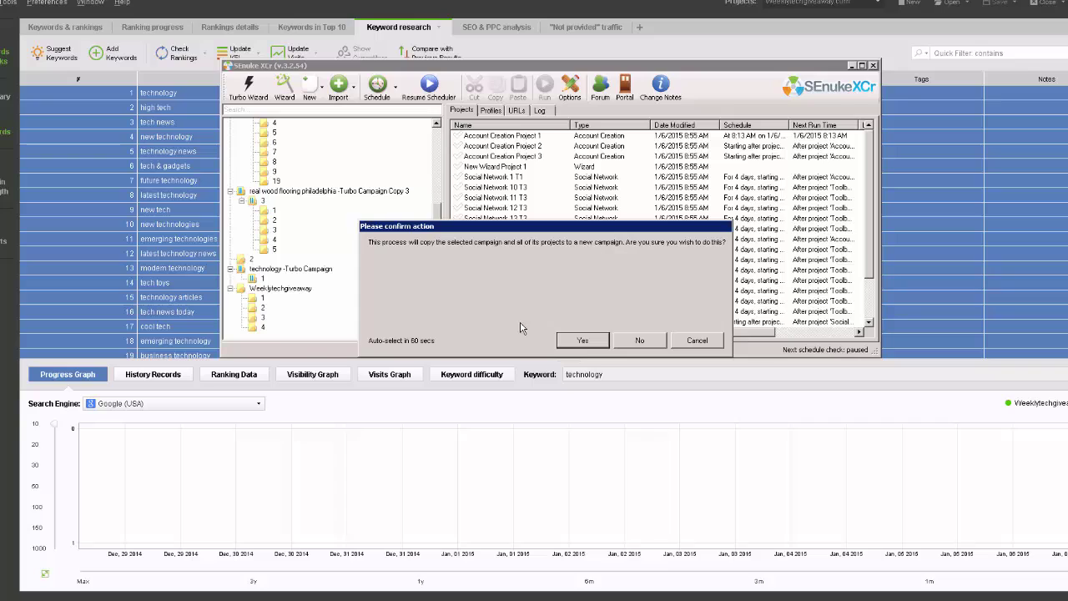
{"action": "left_click", "coordinate": [583, 341]}
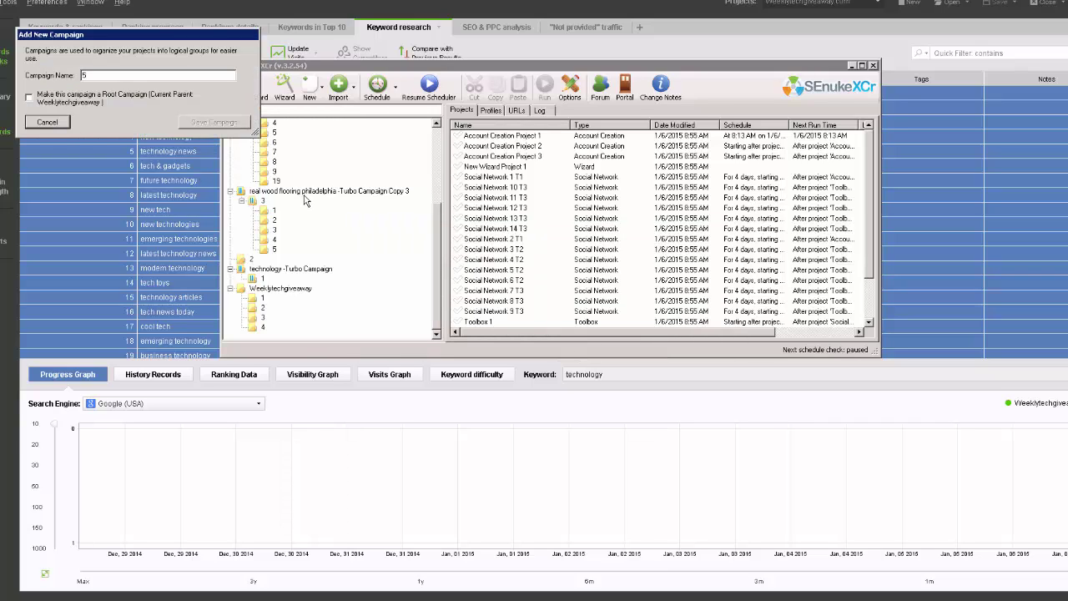
{"action": "key", "text": "Return"}
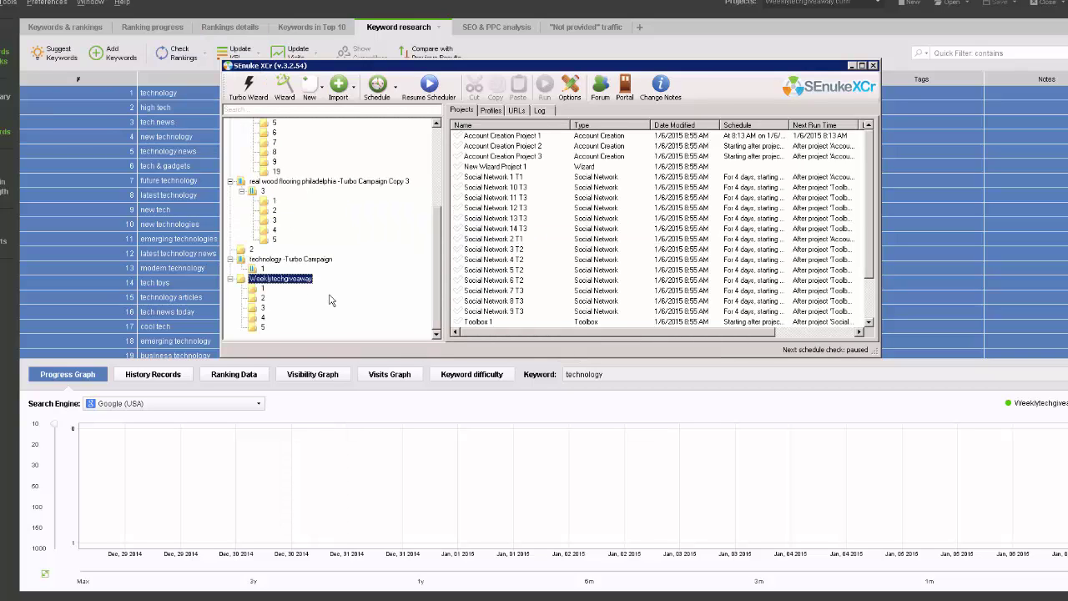
- Pause the Weeklytechgiveaway root campaign and select its subcampaign 1
{"action": "right_click", "coordinate": [273, 285]}
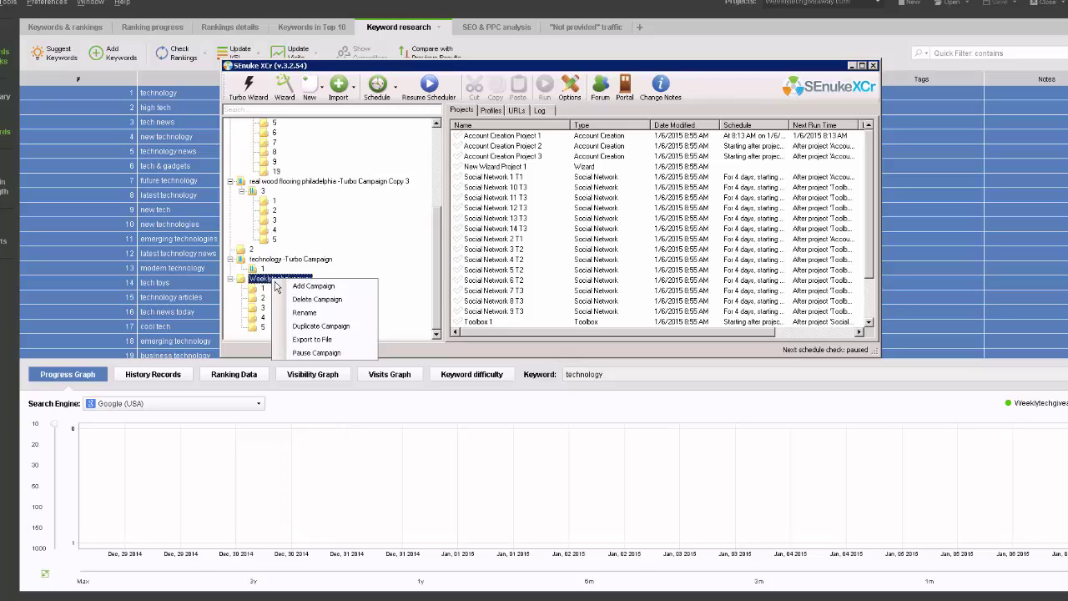
{"action": "left_click", "coordinate": [321, 352]}
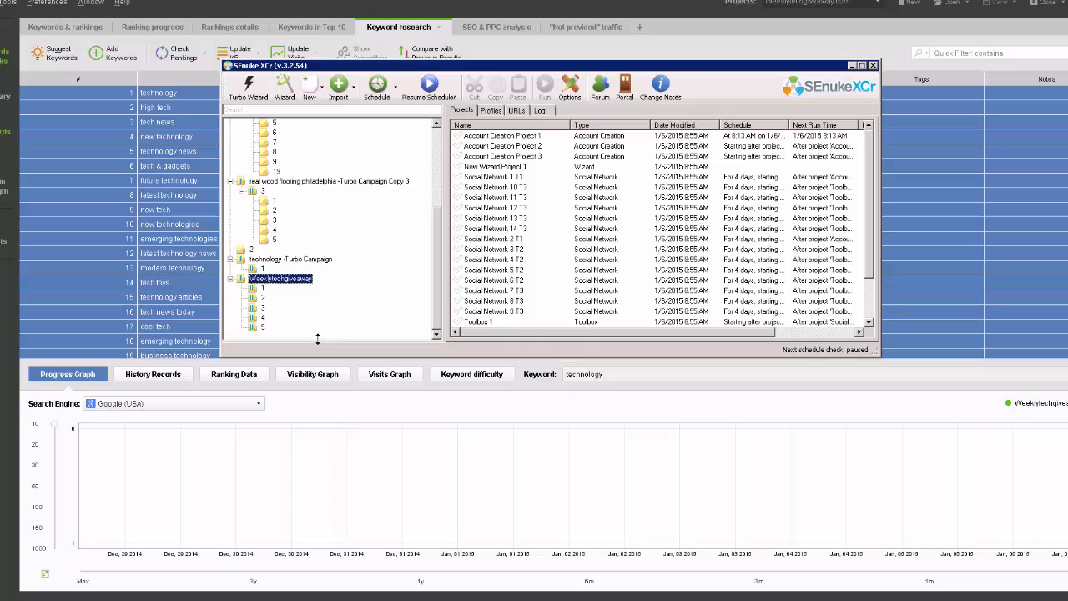
{"action": "left_click", "coordinate": [261, 289]}
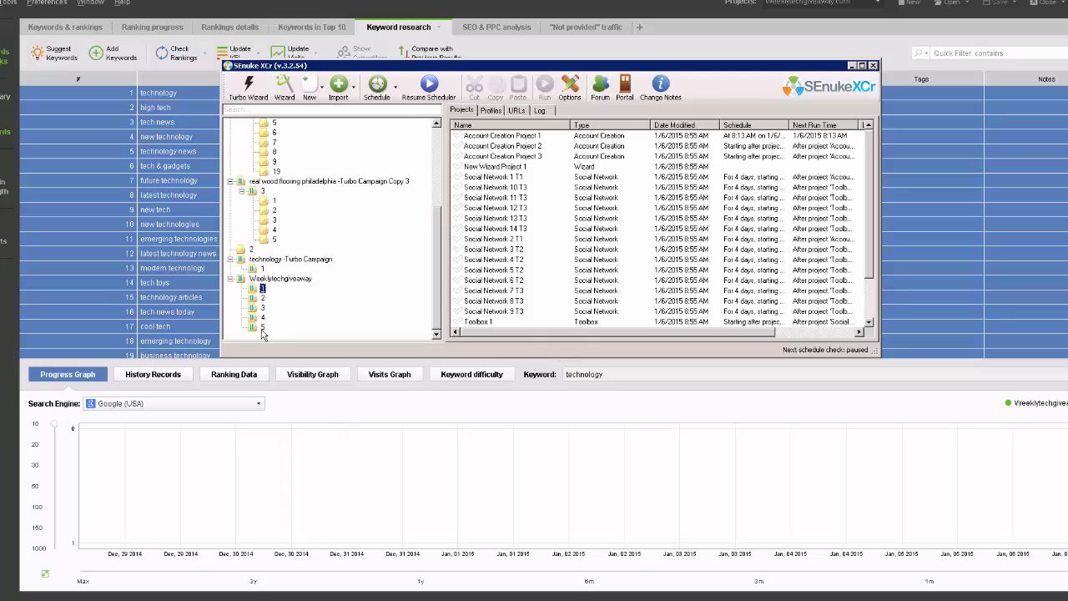
- Unpause Weeklytechgiveaway subcampaigns 5, 4, 3, 2 and 1 individually, leaving the root campaign paused
{"action": "right_click", "coordinate": [259, 331]}
{"action": "left_click", "coordinate": [275, 417]}
{"action": "right_click", "coordinate": [260, 314]}
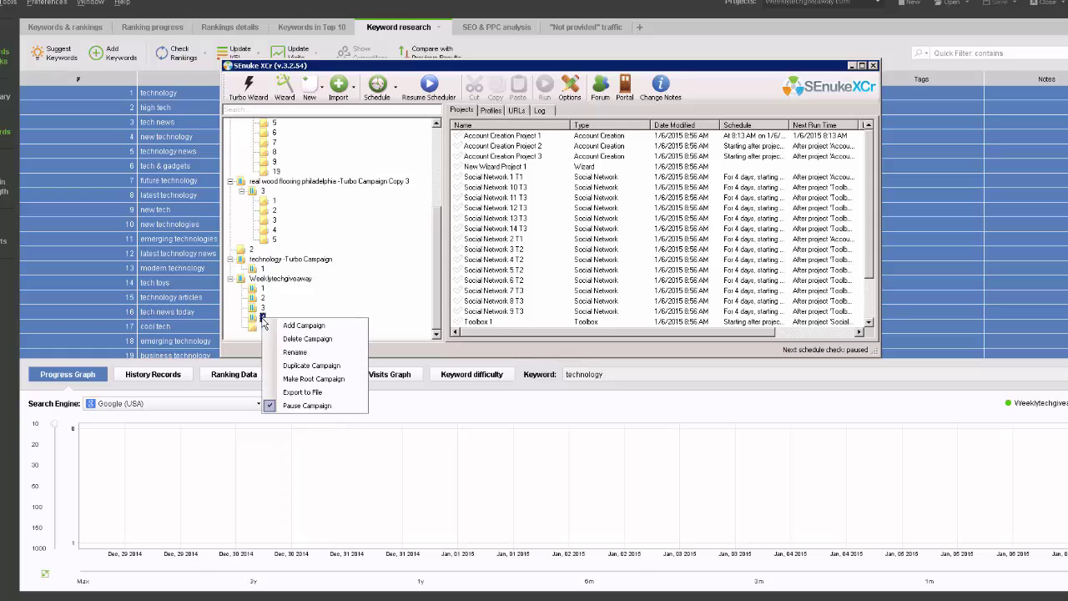
{"action": "left_click", "coordinate": [288, 407]}
{"action": "right_click", "coordinate": [261, 307]}
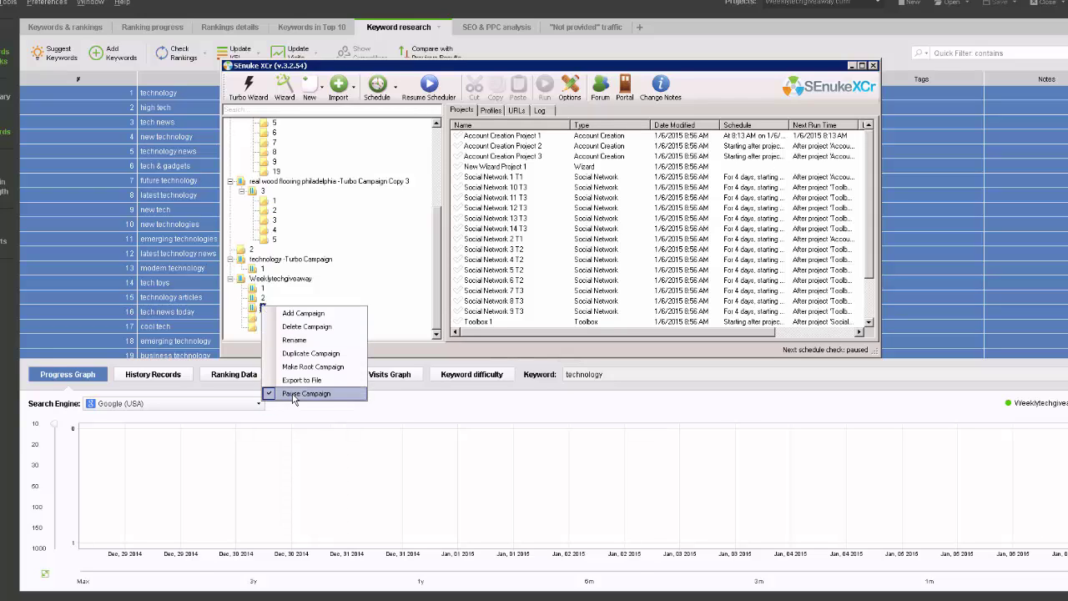
{"action": "left_click", "coordinate": [288, 393]}
{"action": "right_click", "coordinate": [261, 298]}
{"action": "left_click", "coordinate": [289, 384]}
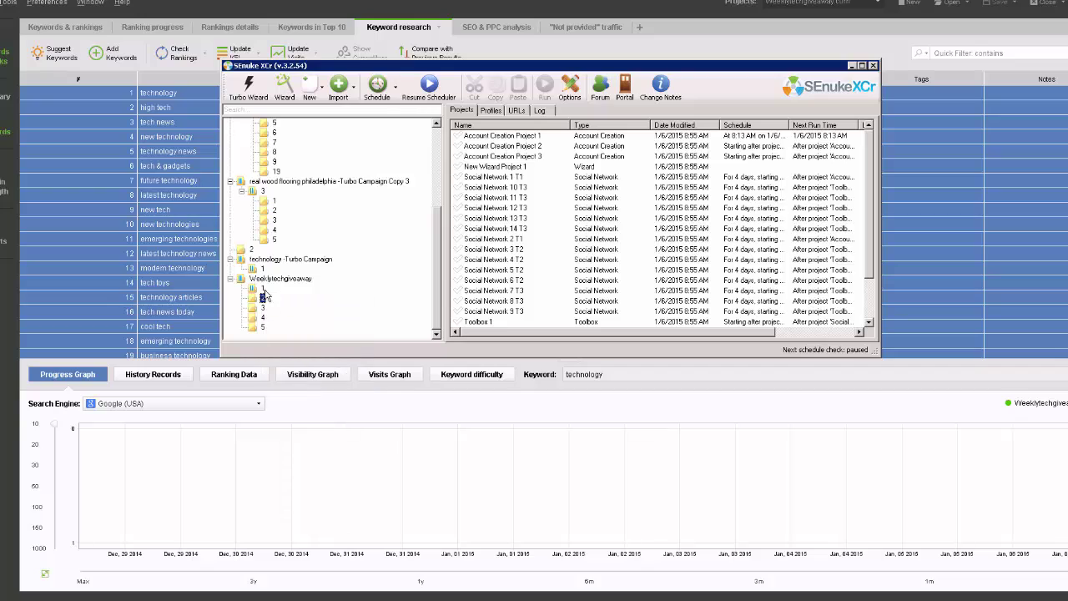
{"action": "right_click", "coordinate": [261, 289]}
{"action": "left_click", "coordinate": [291, 377]}
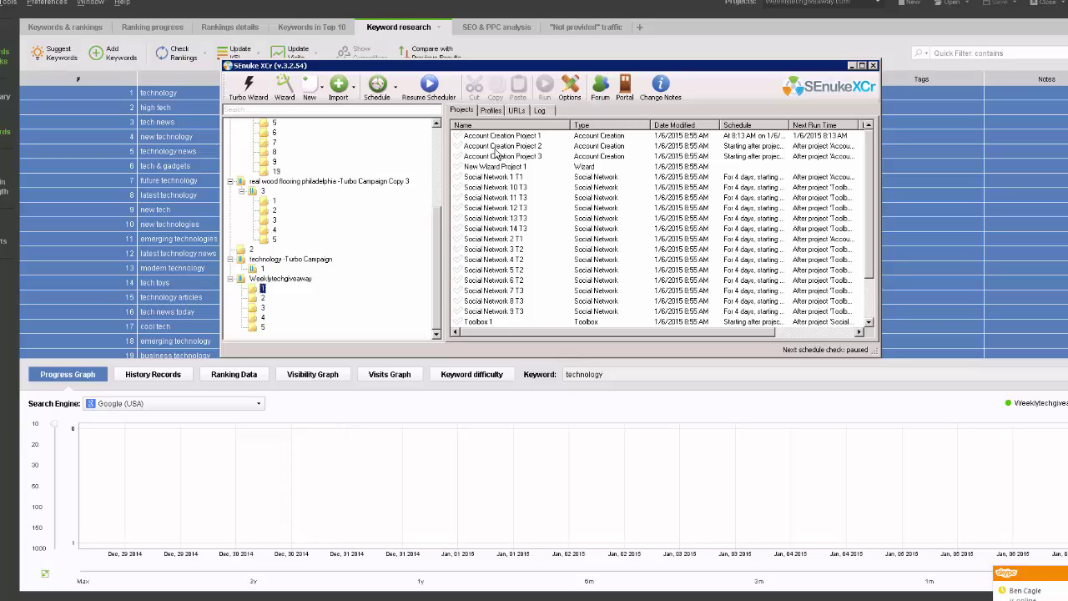
- Download a new pre-created email account for subcampaign 1's Account Creation Project 1, accepting deletion of its schedule, and close the project
{"action": "left_click", "coordinate": [503, 136]}
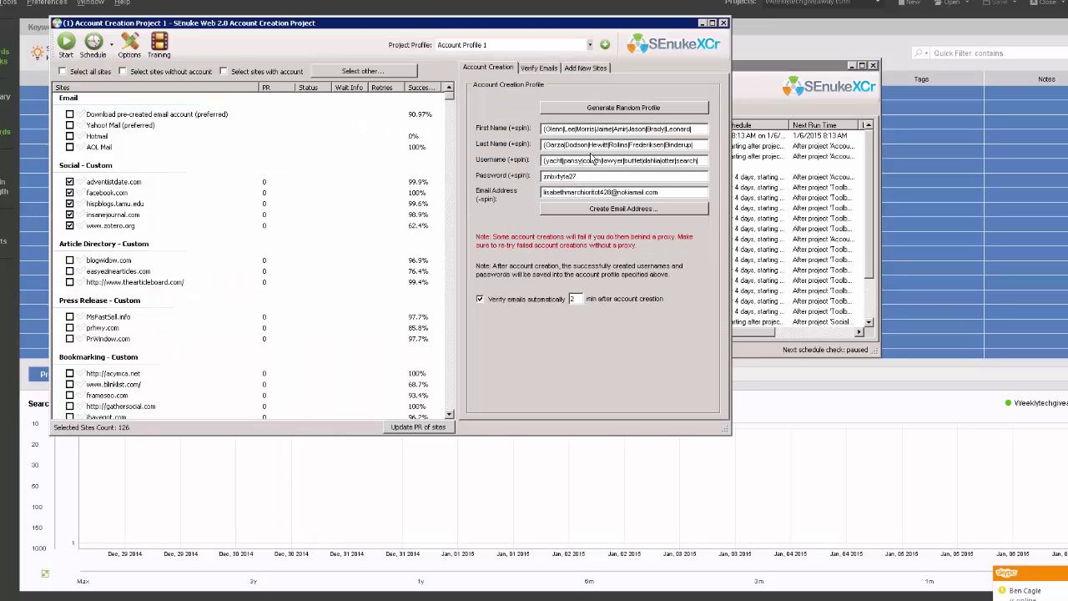
{"action": "left_click", "coordinate": [627, 208]}
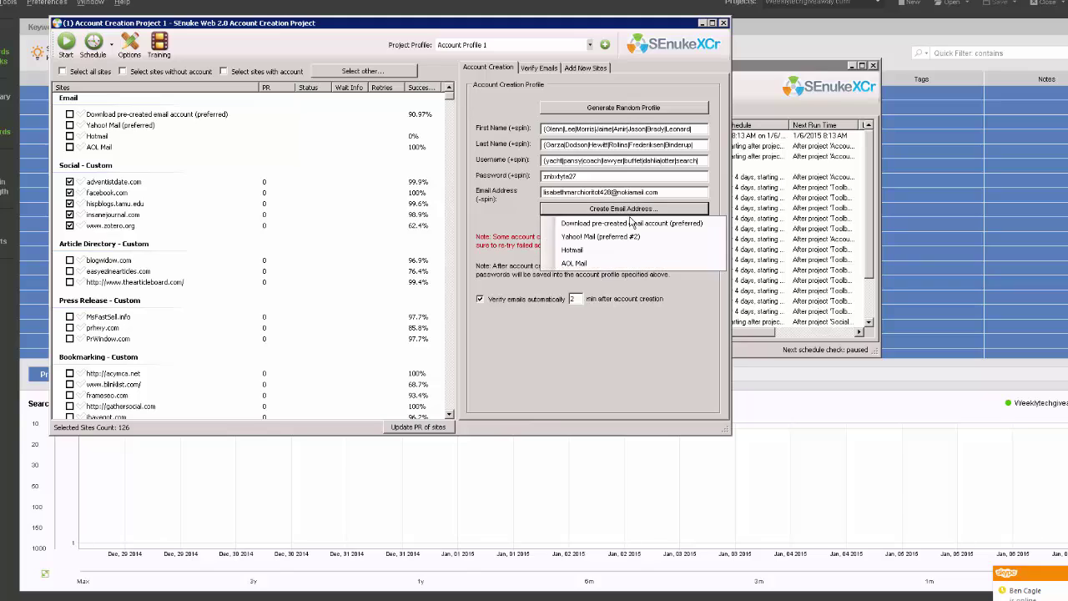
{"action": "left_click", "coordinate": [601, 218]}
{"action": "left_click", "coordinate": [538, 339]}
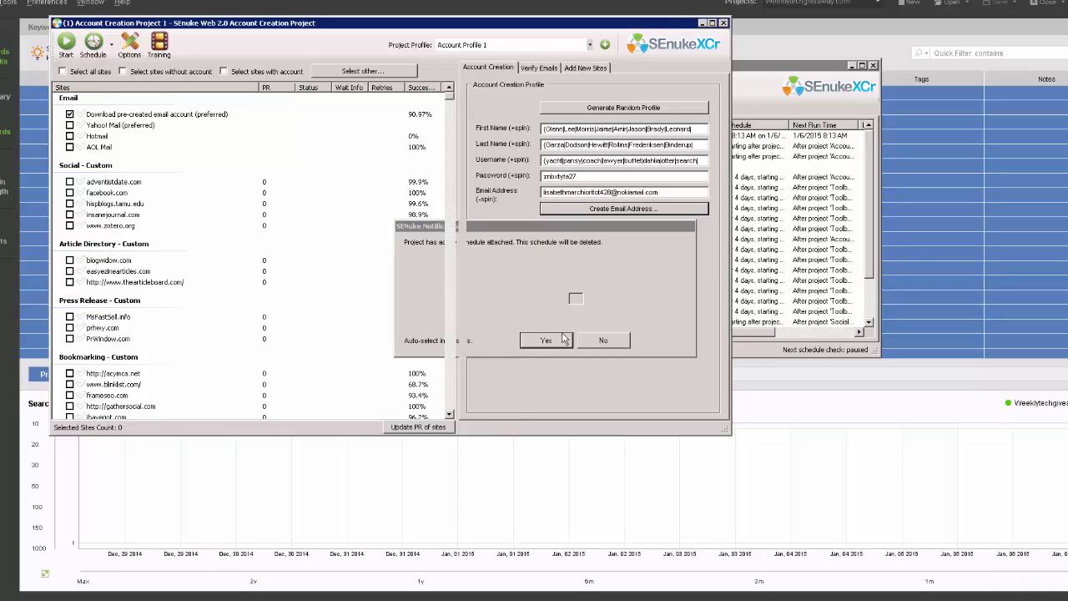
{"action": "left_click", "coordinate": [565, 339]}
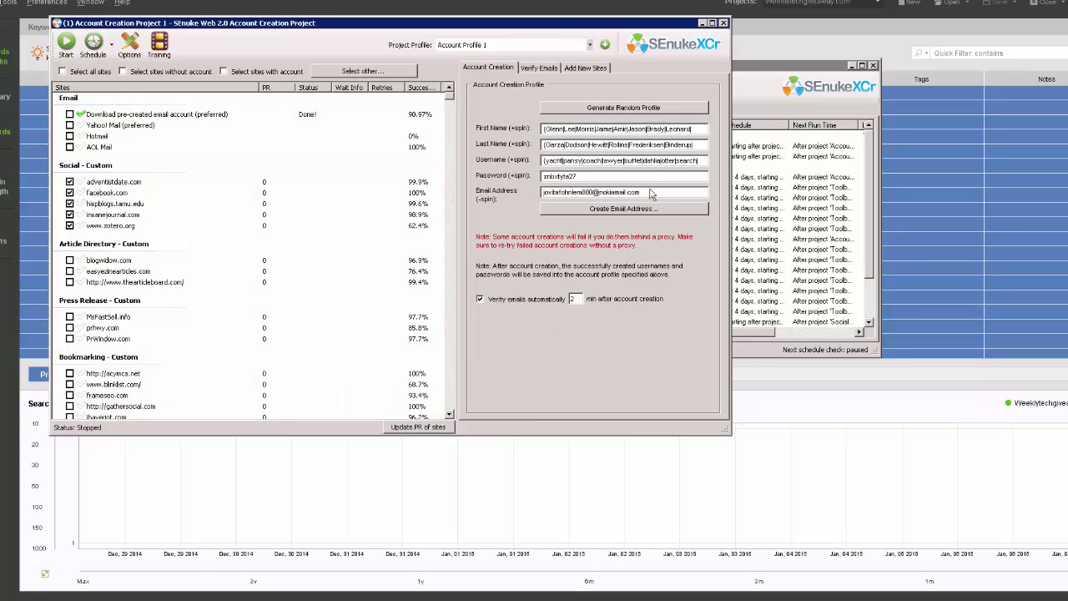
{"action": "left_click", "coordinate": [724, 25]}
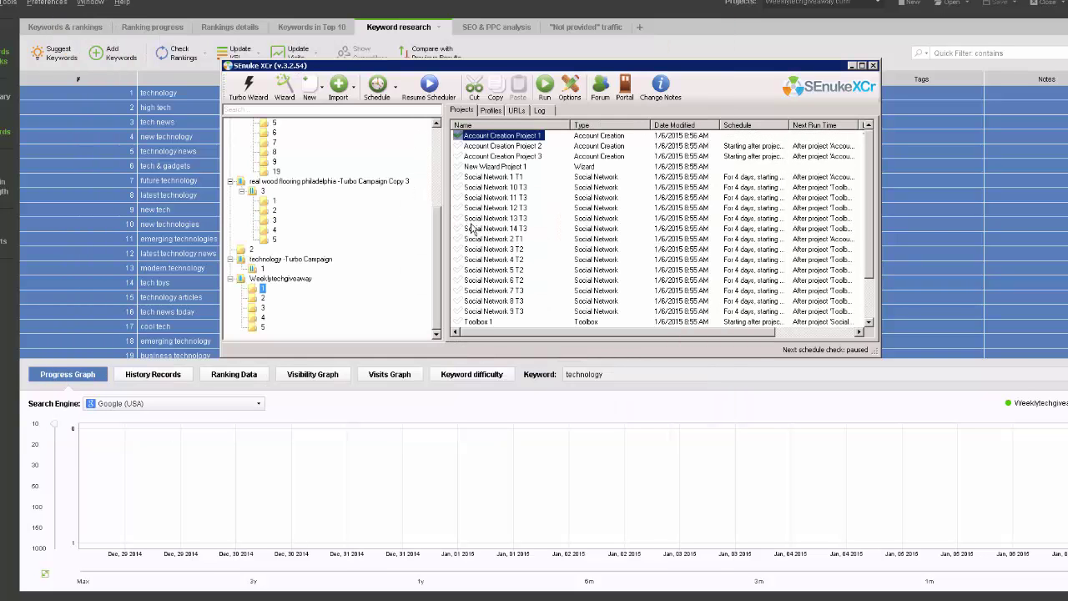
- Replace the email address in Account Creation Project 2 with a downloaded pre-created email account and close the project
{"action": "double_click", "coordinate": [492, 146]}
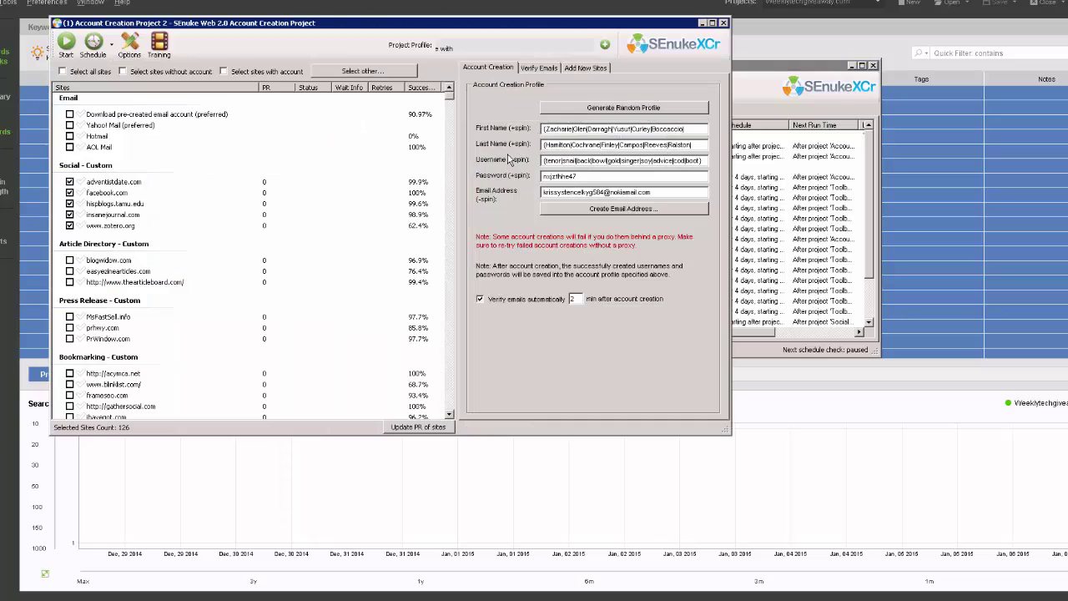
{"action": "left_click", "coordinate": [609, 215]}
{"action": "left_click", "coordinate": [614, 222]}
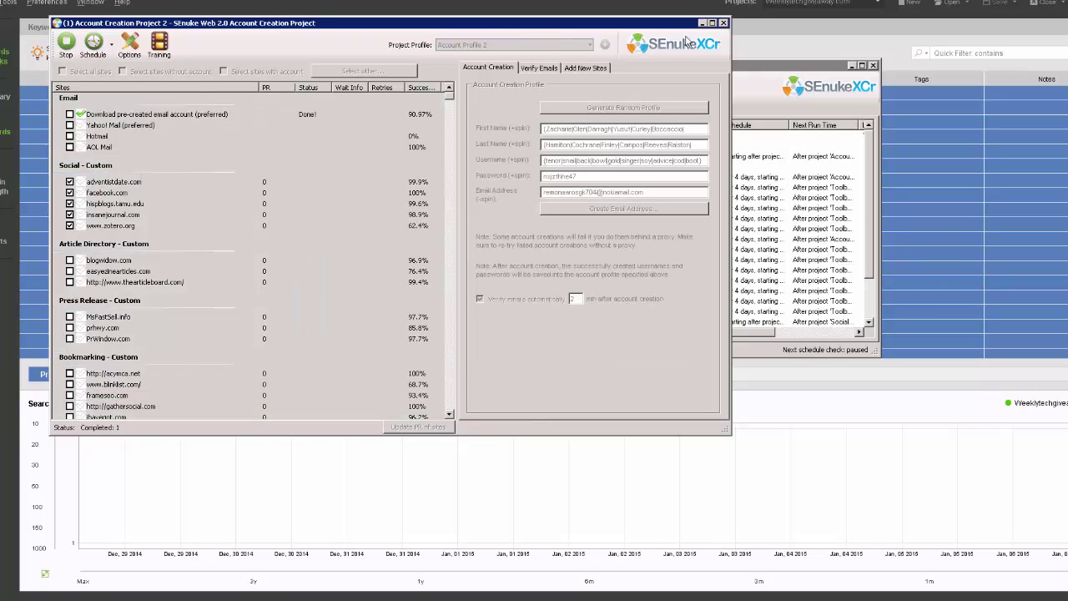
{"action": "left_click", "coordinate": [722, 23]}
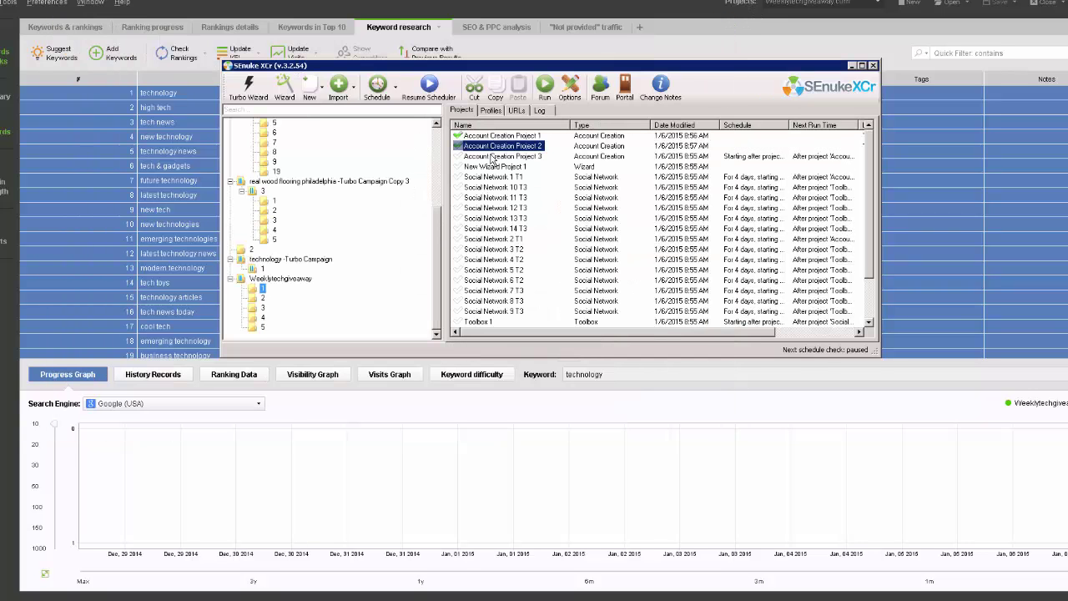
- Replace the email address in Account Creation Project 3 with a downloaded pre-created email account and close the project
{"action": "left_click", "coordinate": [493, 157]}
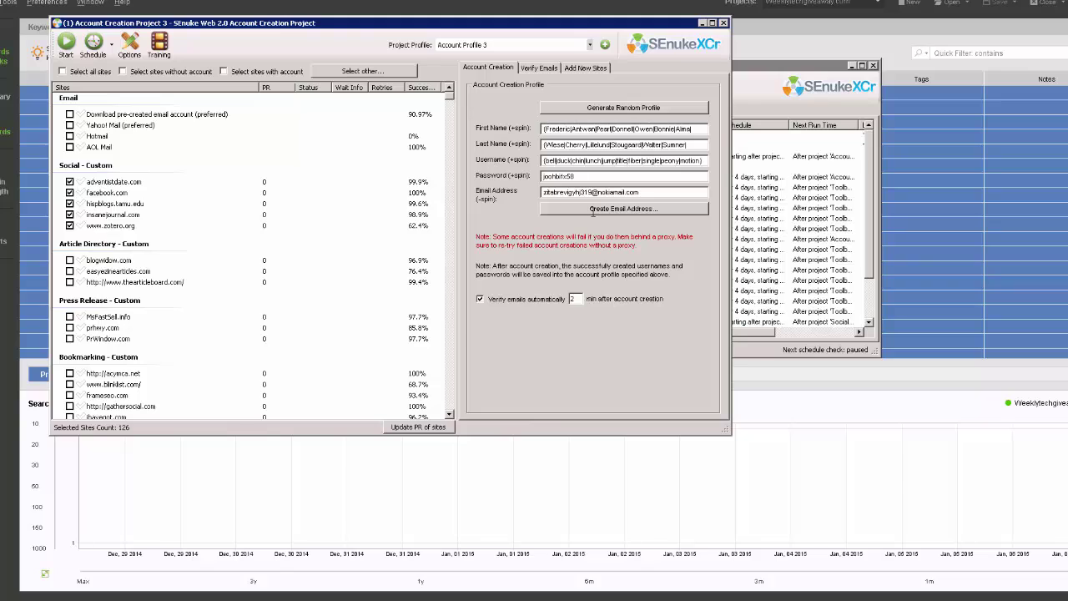
{"action": "left_click", "coordinate": [588, 209]}
{"action": "left_click", "coordinate": [597, 220]}
{"action": "left_click", "coordinate": [542, 340]}
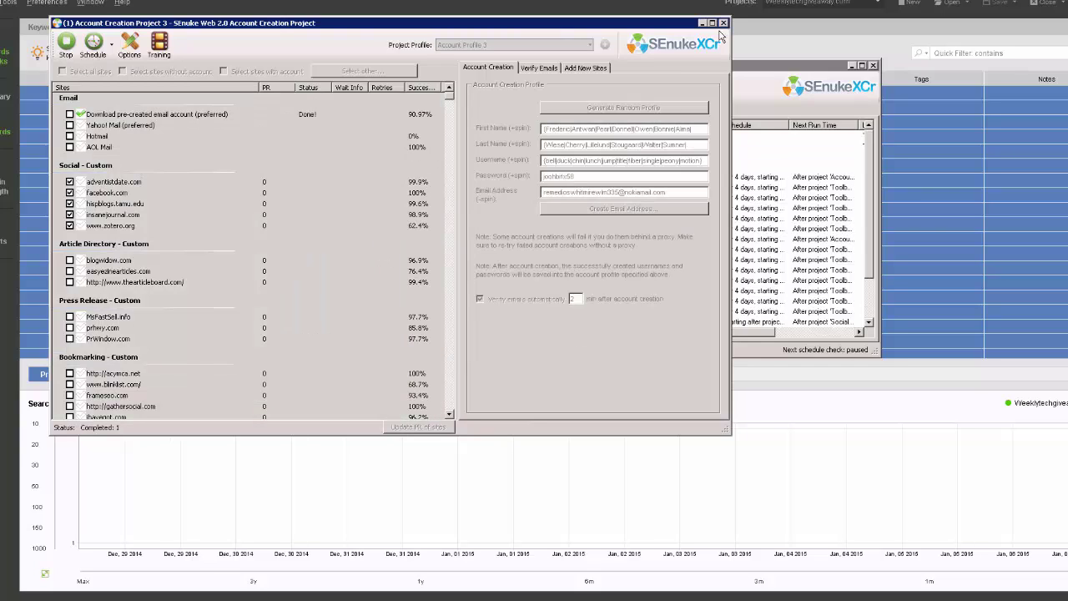
{"action": "left_click", "coordinate": [723, 24]}
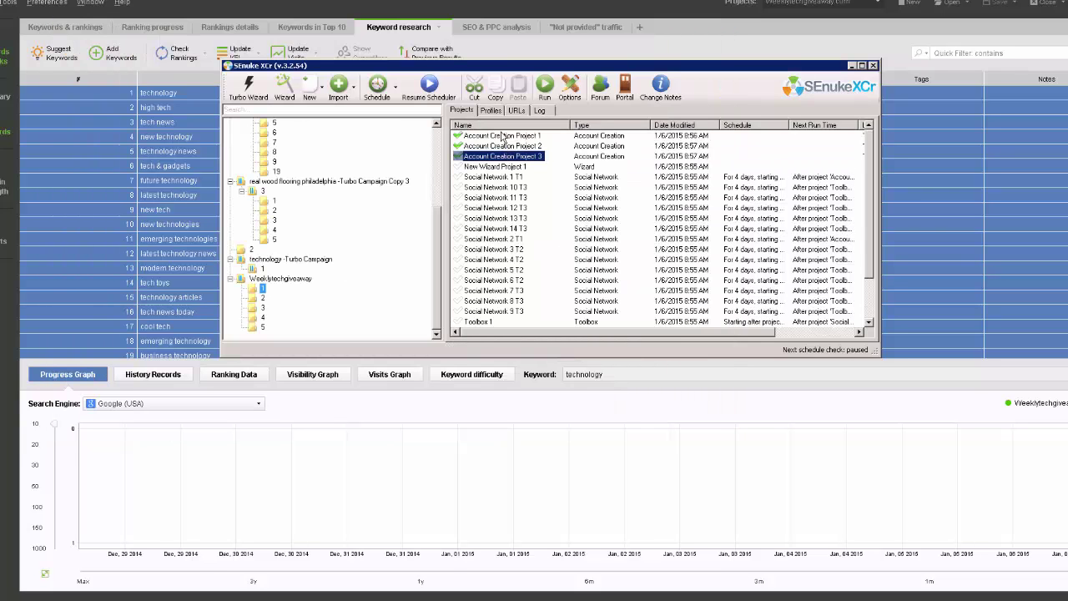
- Schedule Account Creation Project 1 of subcampaign 1 for 1/6/2015 at 9:00 AM, submitting to all sites
{"action": "right_click", "coordinate": [502, 141]}
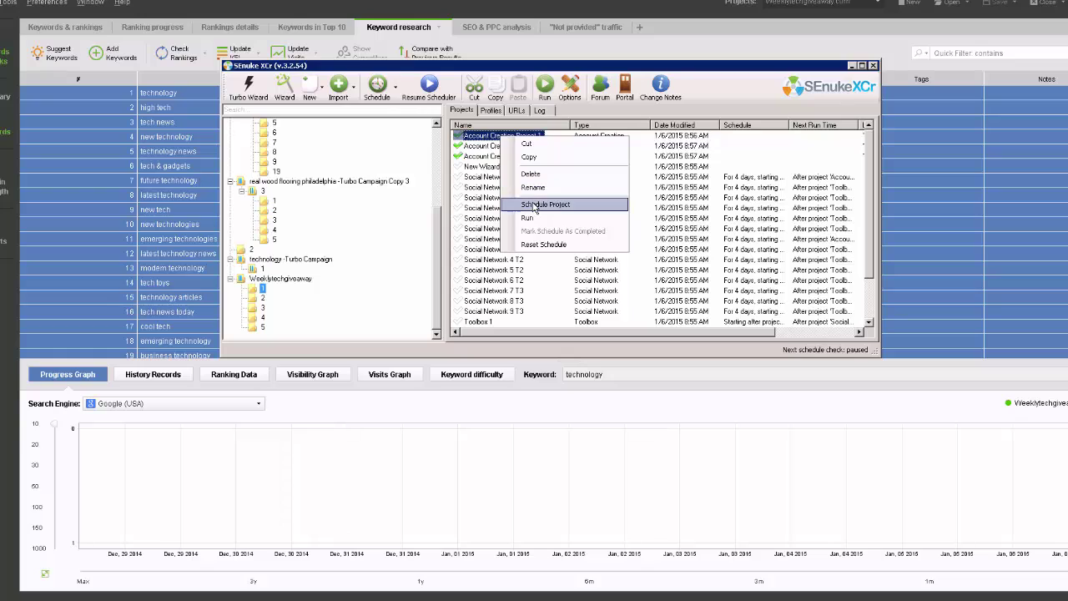
{"action": "left_click", "coordinate": [534, 208]}
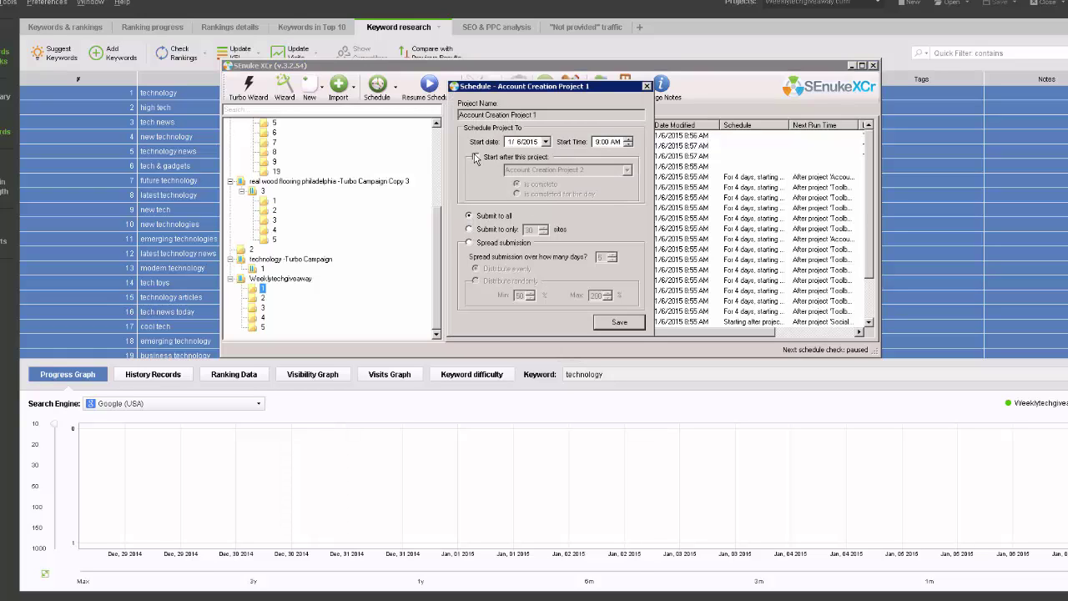
{"action": "left_click", "coordinate": [475, 157]}
{"action": "left_click", "coordinate": [475, 157]}
{"action": "left_click_drag", "start_coordinate": [602, 89], "coordinate": [748, 112]}
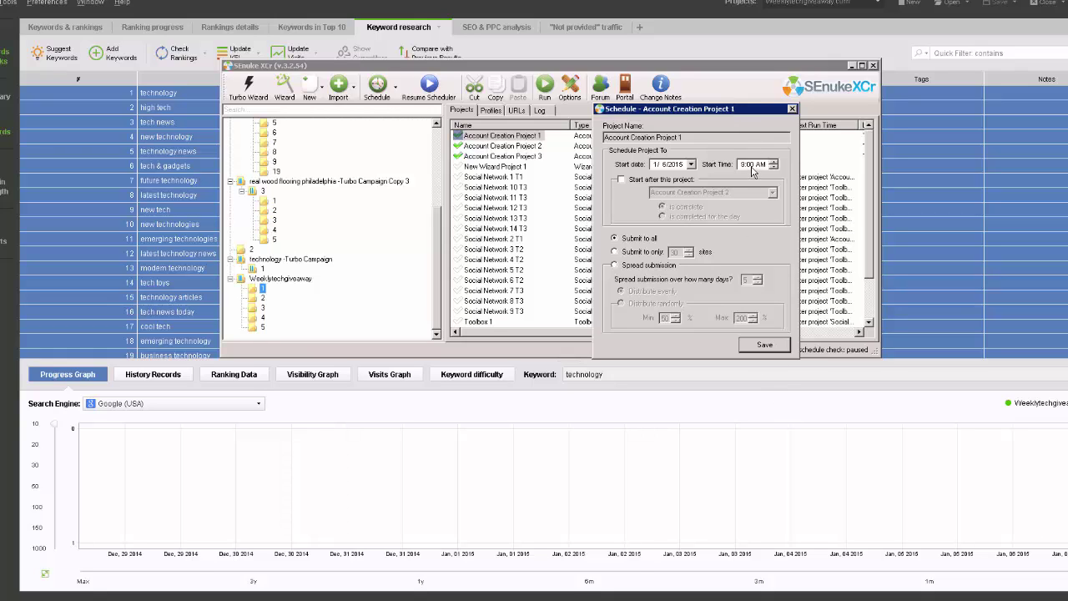
{"action": "left_click", "coordinate": [765, 345]}
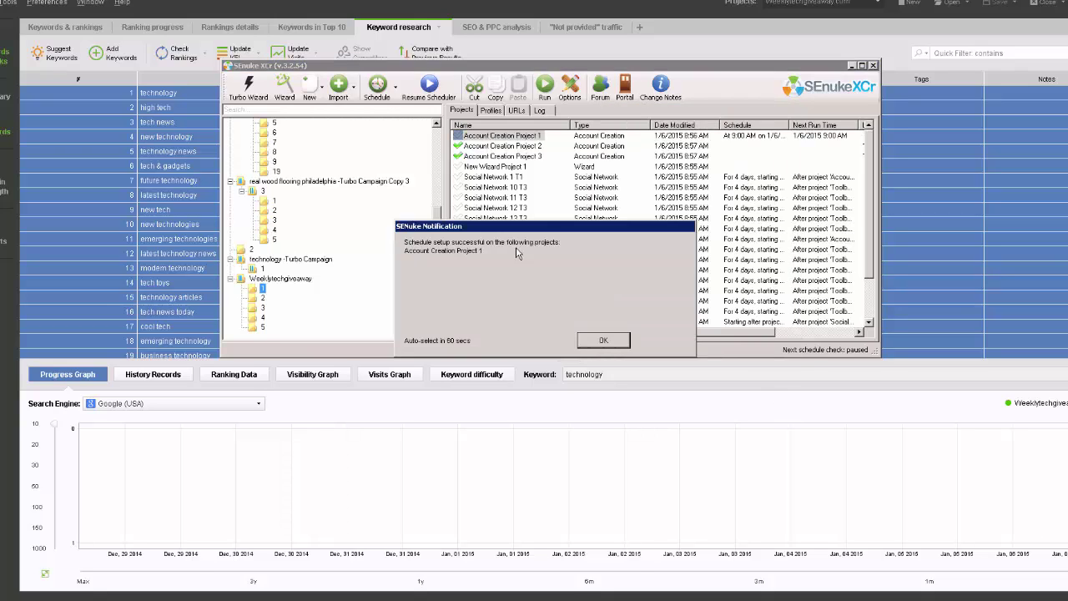
{"action": "left_click", "coordinate": [604, 338]}
- Schedule Account Creation Project 2 to start after Account Creation Project 1 is complete
{"action": "right_click", "coordinate": [492, 150]}
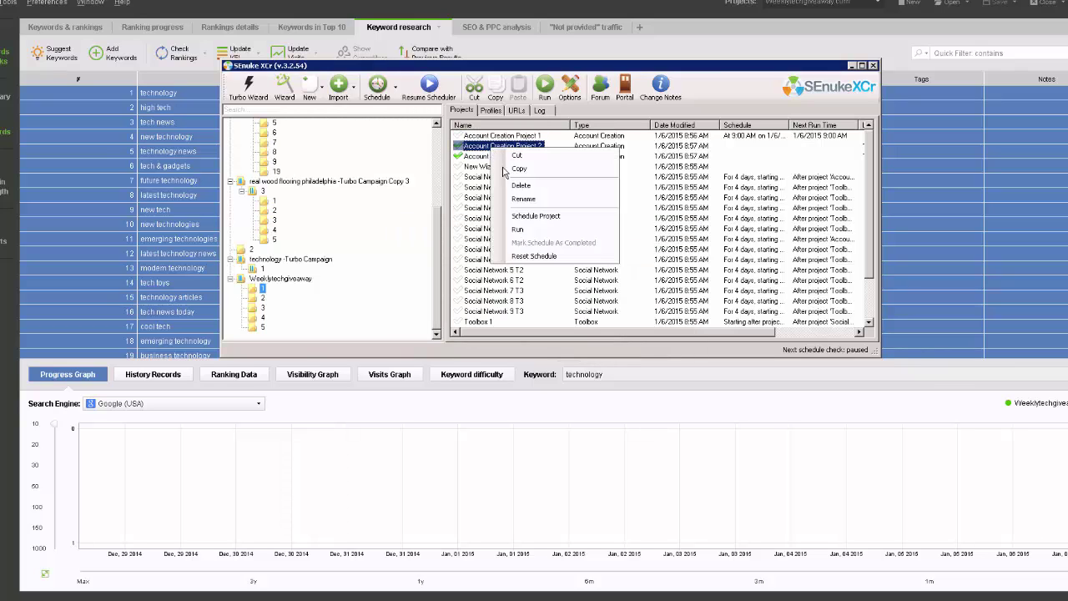
{"action": "left_click", "coordinate": [519, 210]}
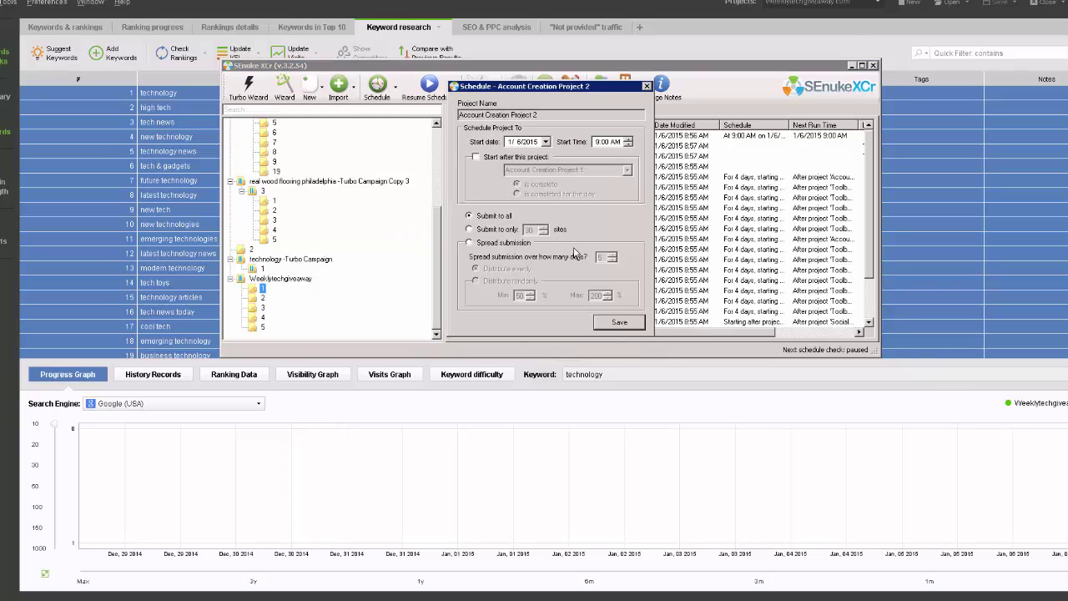
{"action": "left_click", "coordinate": [476, 156]}
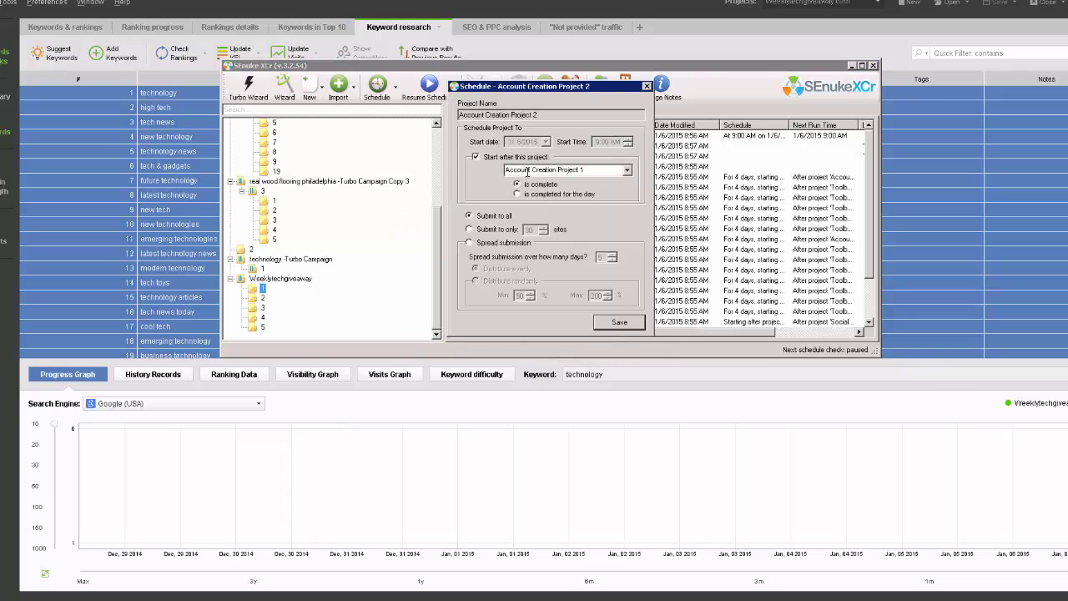
{"action": "left_click", "coordinate": [621, 323]}
{"action": "left_click", "coordinate": [602, 341]}
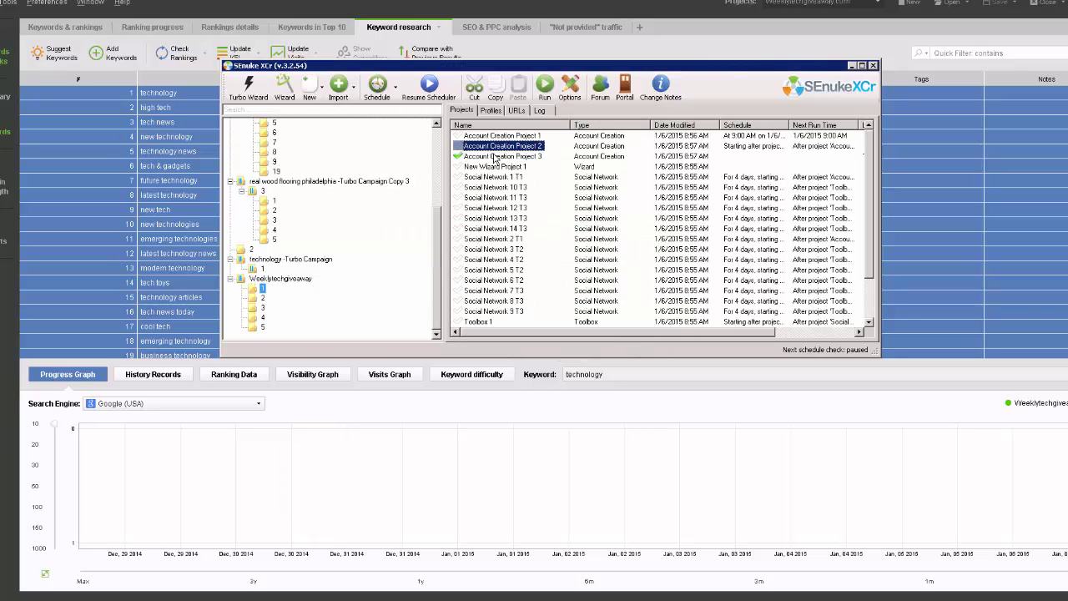
- Schedule Account Creation Project 3 to start after Account Creation Project 2 is complete
{"action": "right_click", "coordinate": [503, 155]}
{"action": "left_click", "coordinate": [525, 221]}
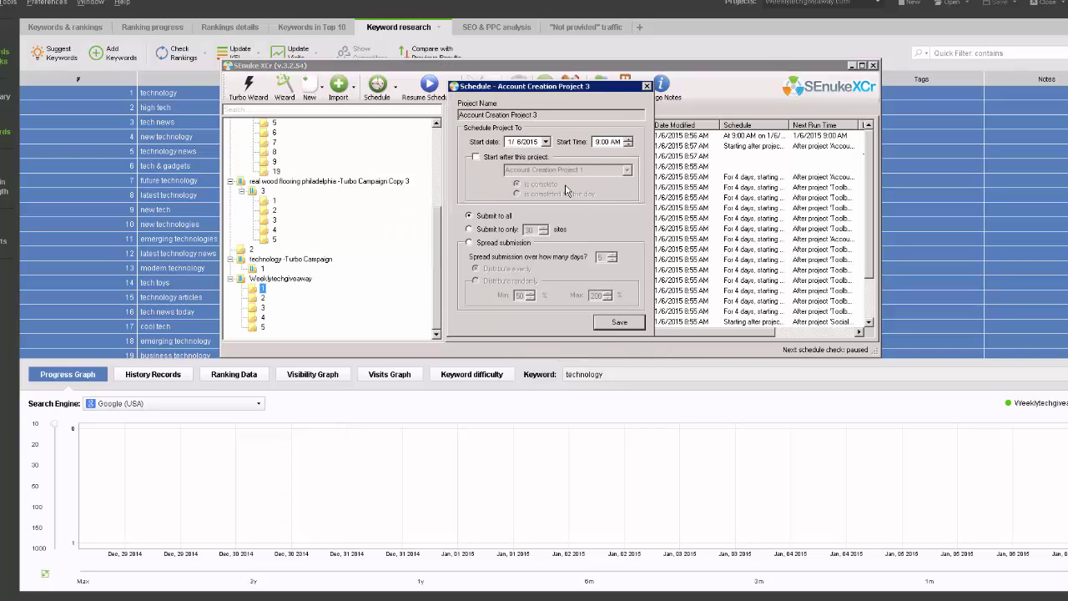
{"action": "left_click", "coordinate": [476, 157]}
{"action": "left_click", "coordinate": [626, 171]}
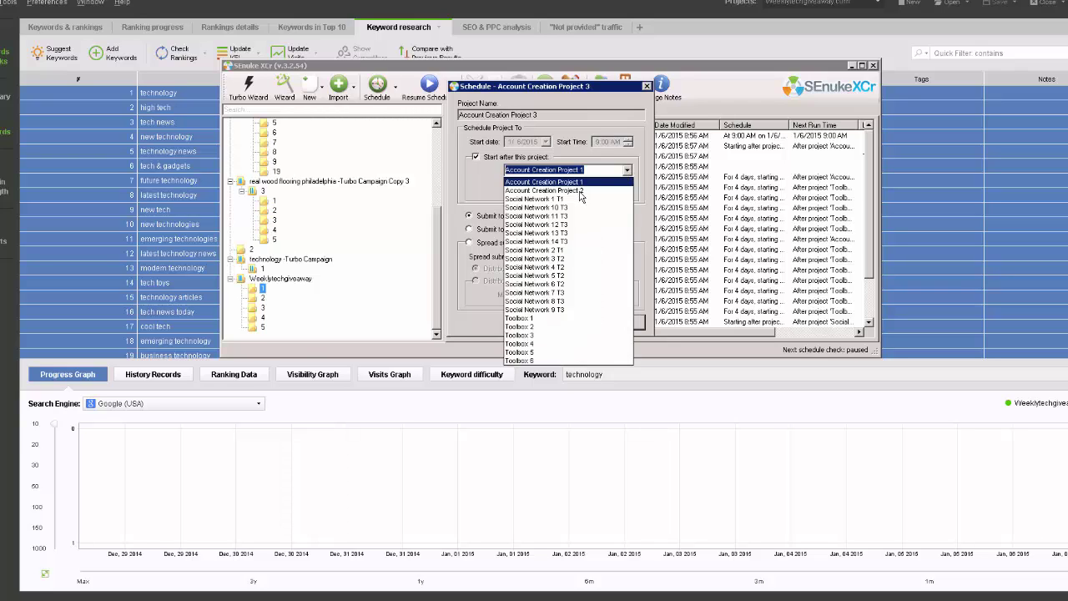
{"action": "left_click", "coordinate": [583, 255]}
{"action": "left_click", "coordinate": [619, 323]}
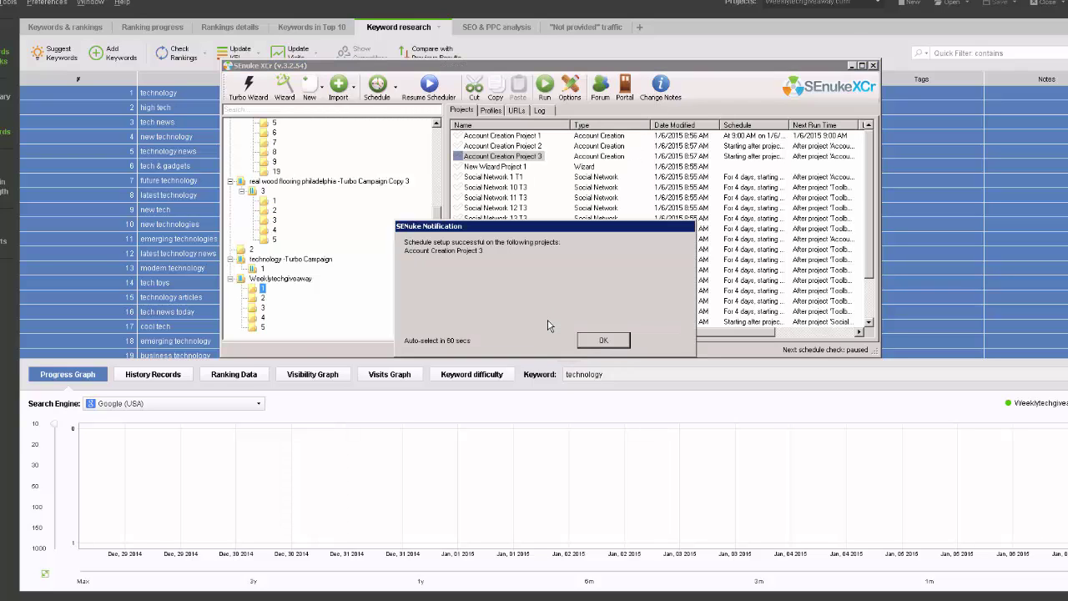
{"action": "left_click", "coordinate": [601, 342]}
- Select subcampaign 2, then in Windows Explorer open the Administrator account's My Documents\Kontent Machine\0-weekly tech giveaway folder and place it beside SEnuke XCr
{"action": "left_click", "coordinate": [252, 297]}
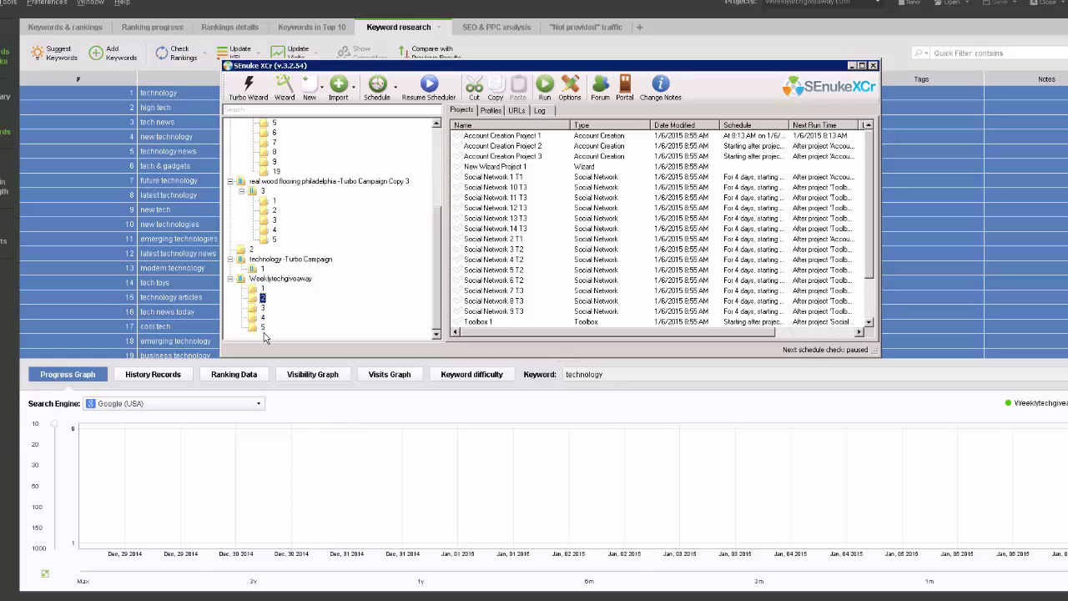
{"action": "left_click", "coordinate": [75, 599]}
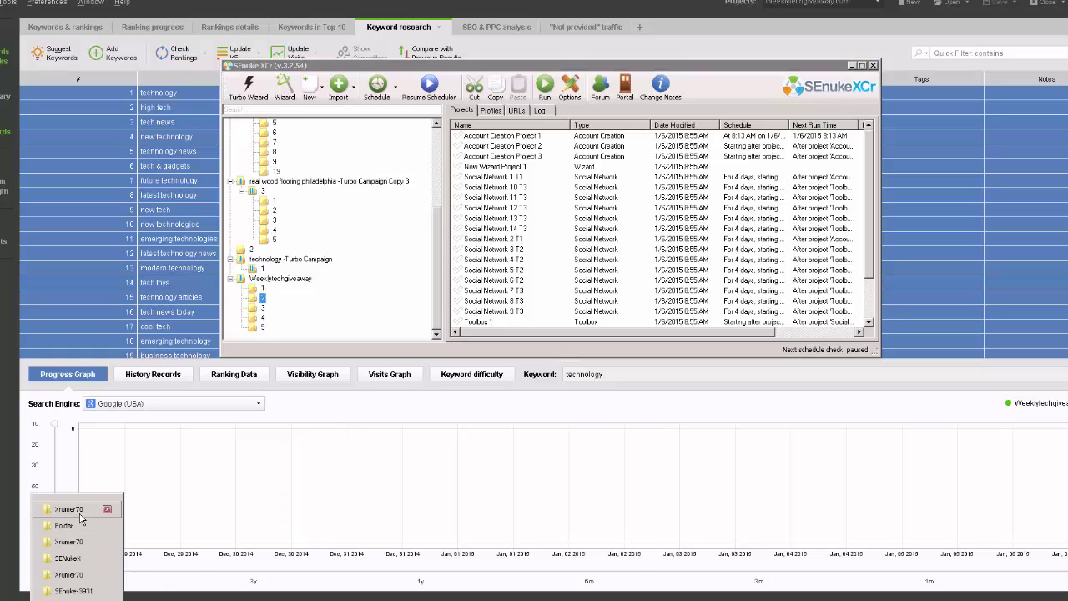
{"action": "left_click", "coordinate": [72, 528]}
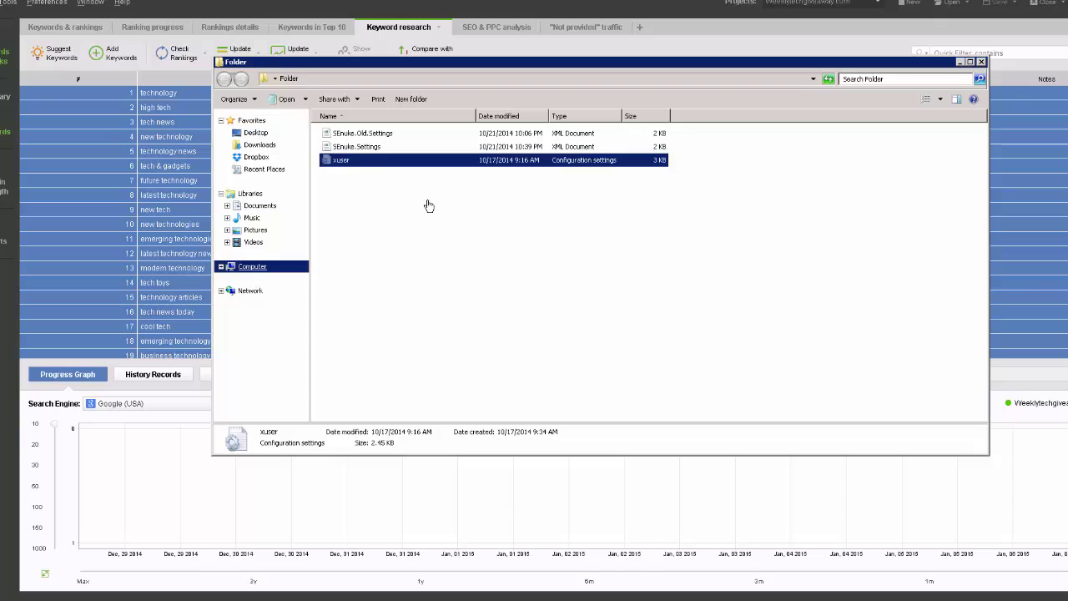
{"action": "left_click", "coordinate": [251, 266]}
{"action": "double_click", "coordinate": [375, 136]}
{"action": "double_click", "coordinate": [349, 241]}
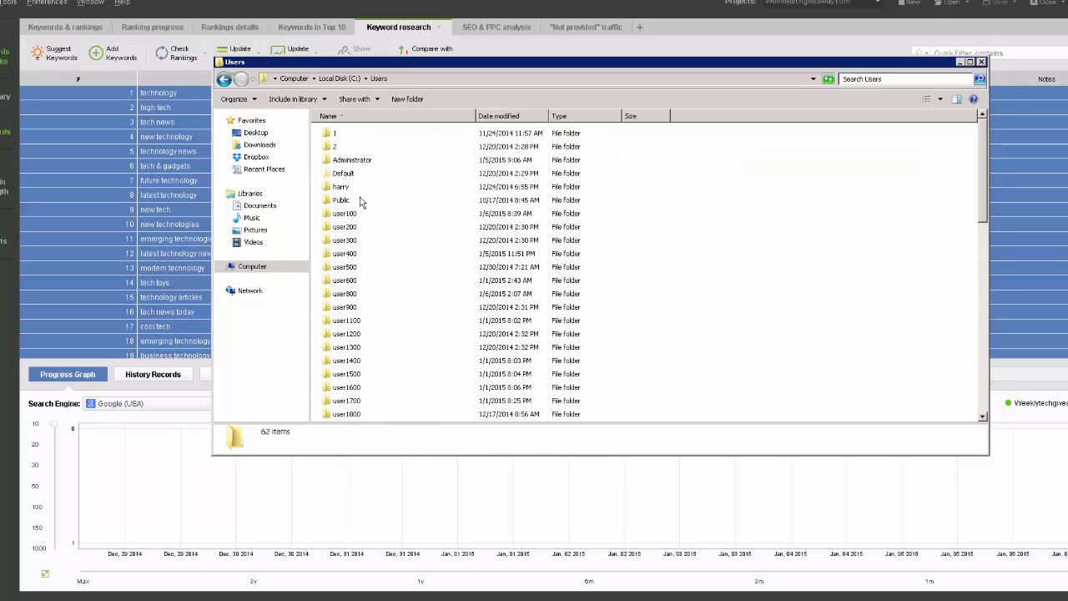
{"action": "double_click", "coordinate": [362, 164]}
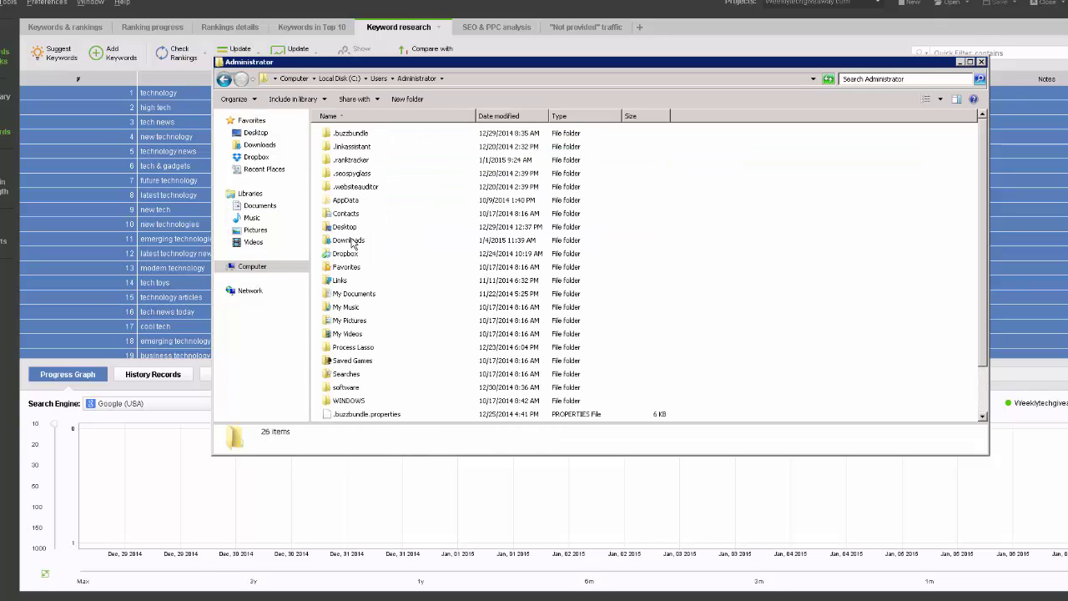
{"action": "left_click", "coordinate": [352, 240]}
{"action": "double_click", "coordinate": [354, 296]}
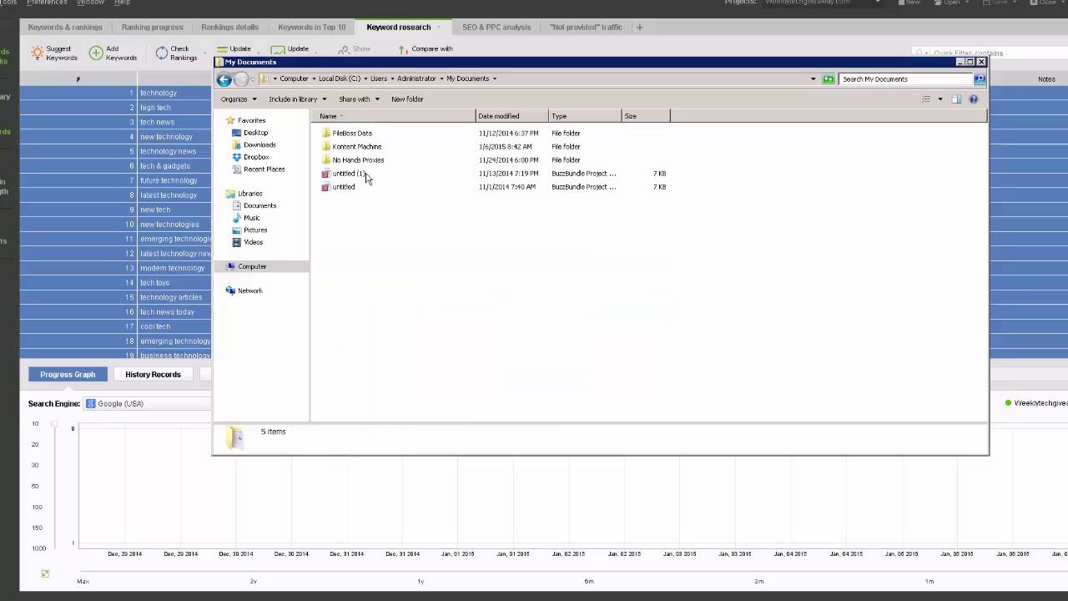
{"action": "left_click", "coordinate": [358, 150]}
{"action": "double_click", "coordinate": [358, 150]}
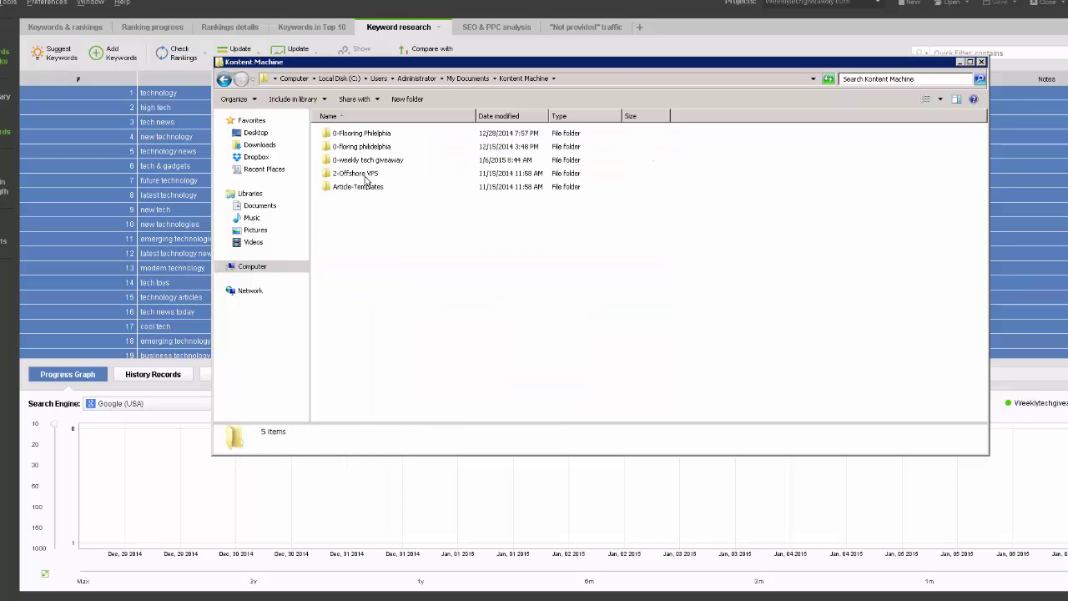
{"action": "double_click", "coordinate": [367, 160]}
{"action": "left_click_drag", "start_coordinate": [383, 72], "coordinate": [810, 46]}
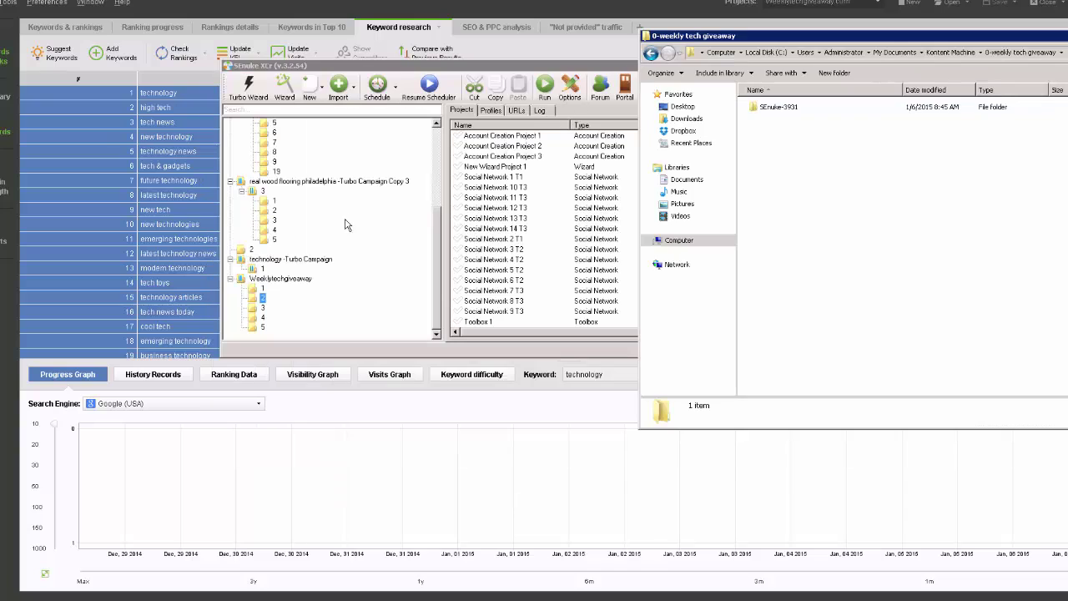
- Return to the Kontent Machine folder, reopen 0-weekly tech giveaway and examine the article files in SEnuke-3931
{"action": "left_click", "coordinate": [262, 297]}
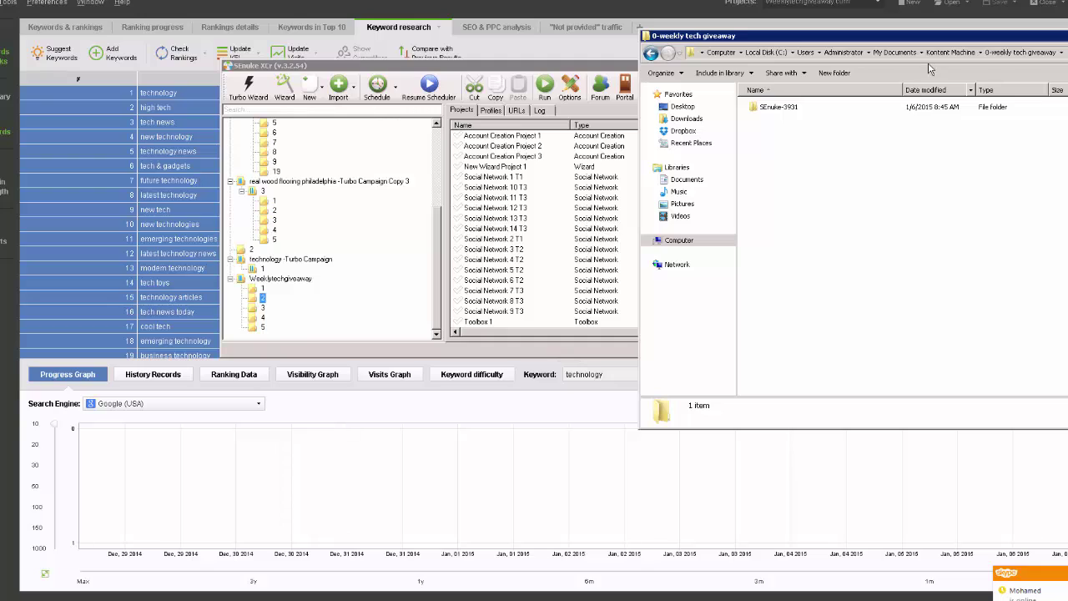
{"action": "left_click", "coordinate": [950, 51]}
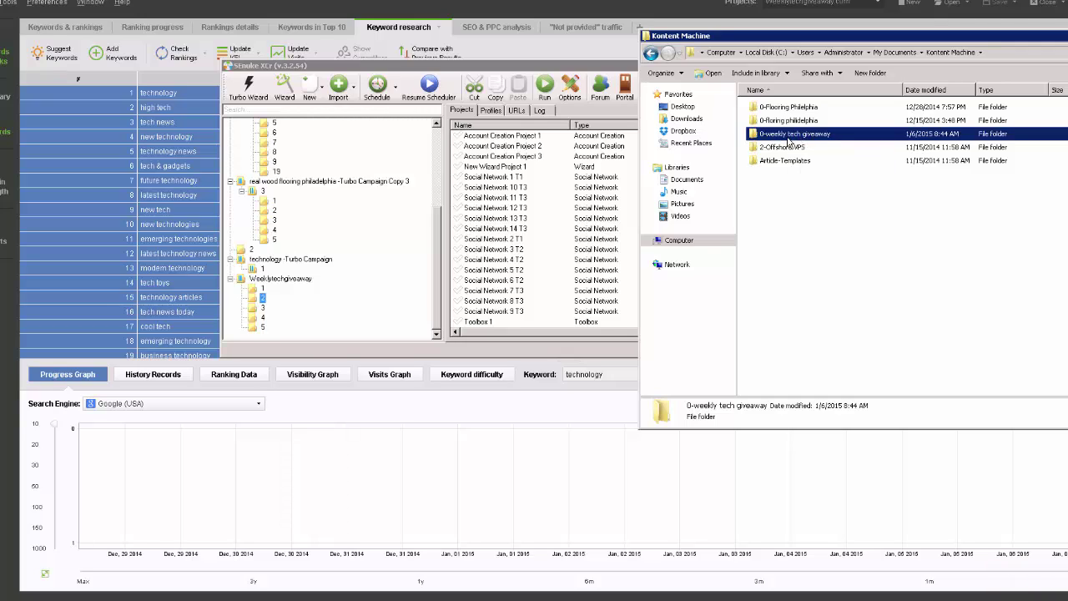
{"action": "double_click", "coordinate": [787, 136]}
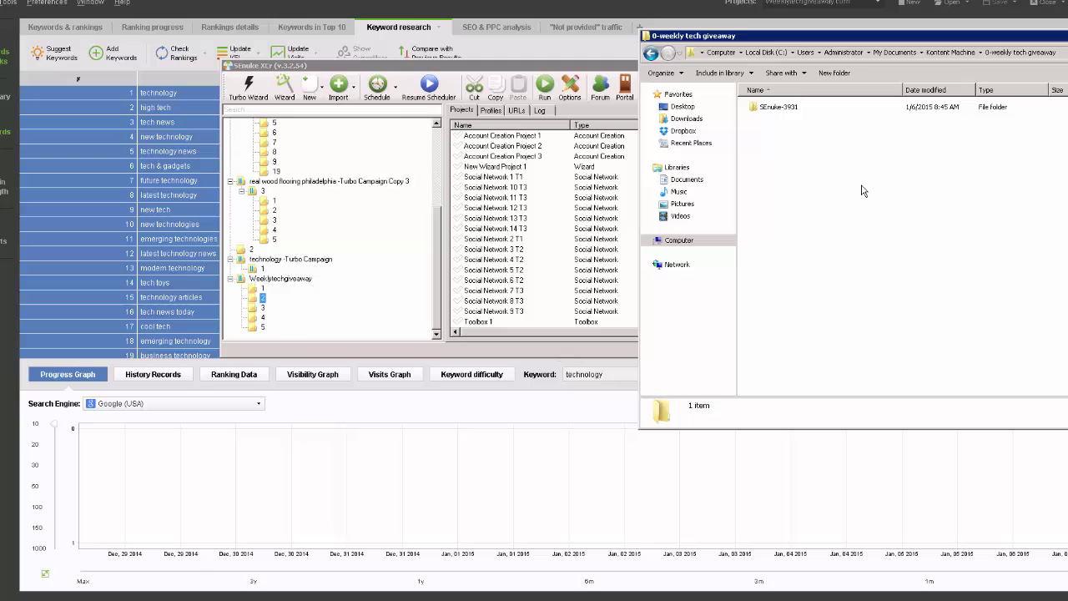
{"action": "double_click", "coordinate": [805, 108]}
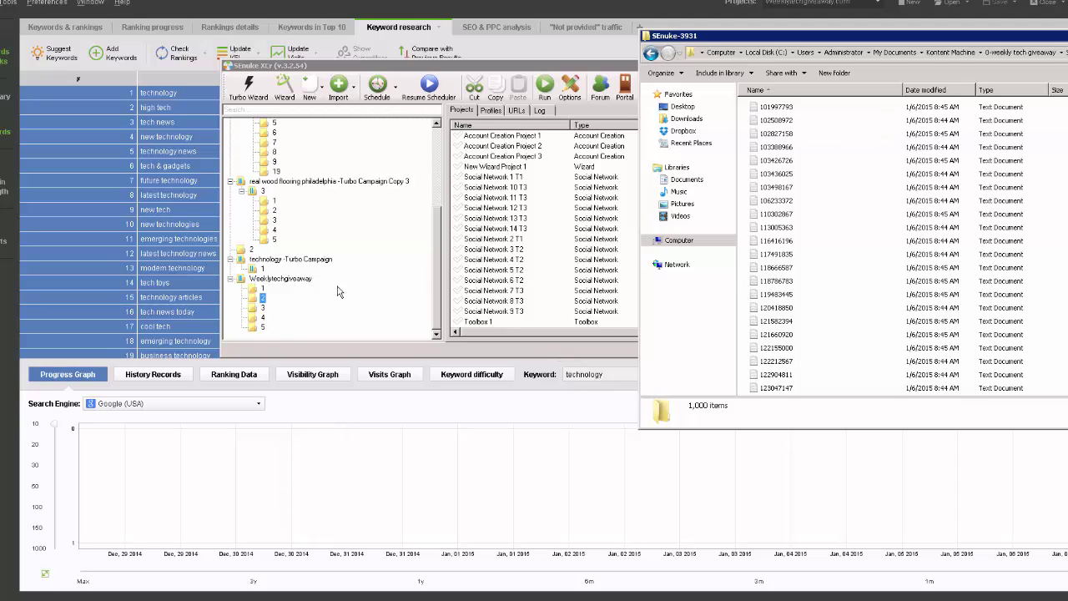
- Switch back to SEnuke XCr and examine the URL lists of subcampaign 5 under real wood flooring philadelphia -Turbo Campaign Copy 3
{"action": "left_click", "coordinate": [284, 280]}
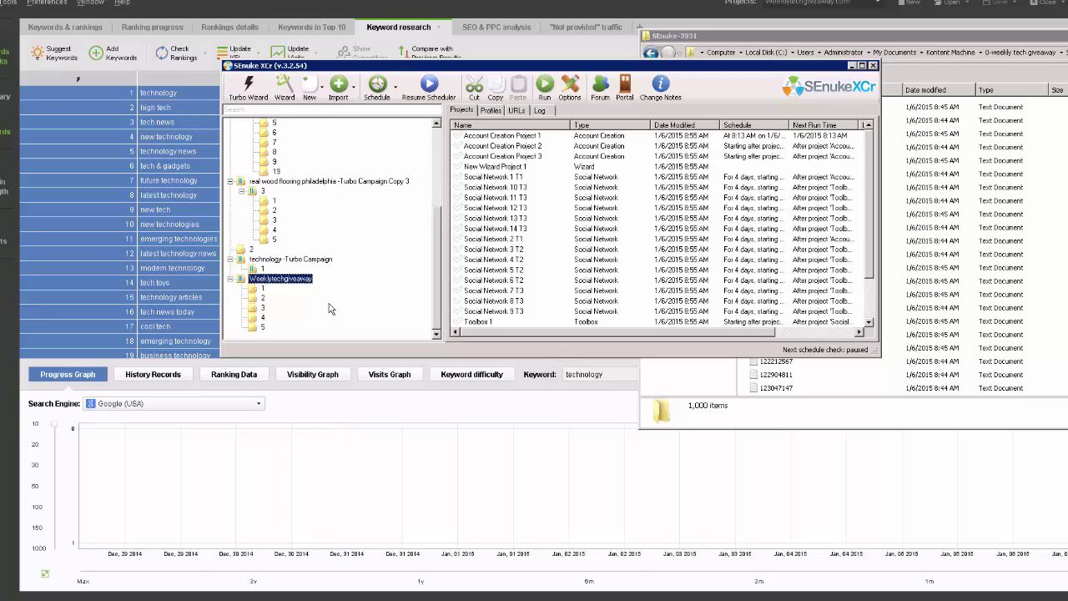
{"action": "left_click", "coordinate": [282, 278]}
{"action": "left_click_drag", "start_coordinate": [391, 68], "coordinate": [236, 66]}
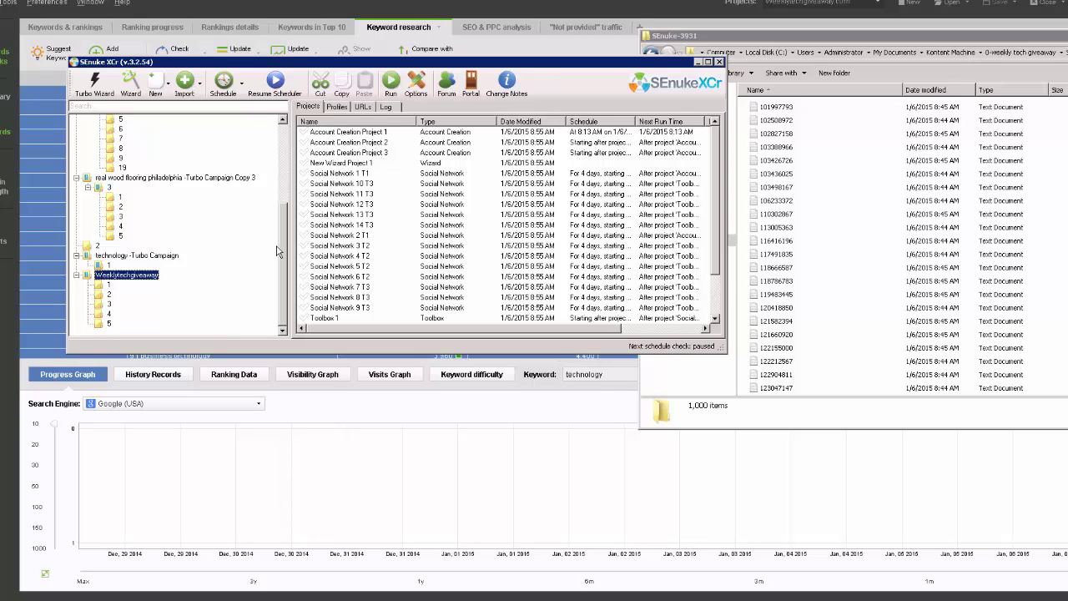
{"action": "left_click", "coordinate": [121, 237]}
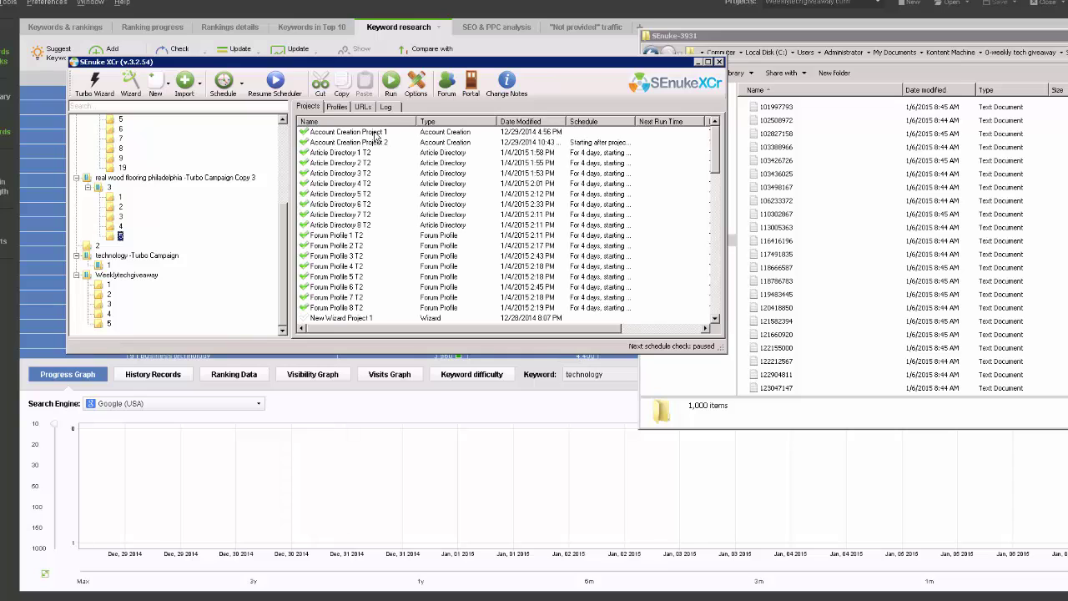
{"action": "left_click", "coordinate": [364, 108]}
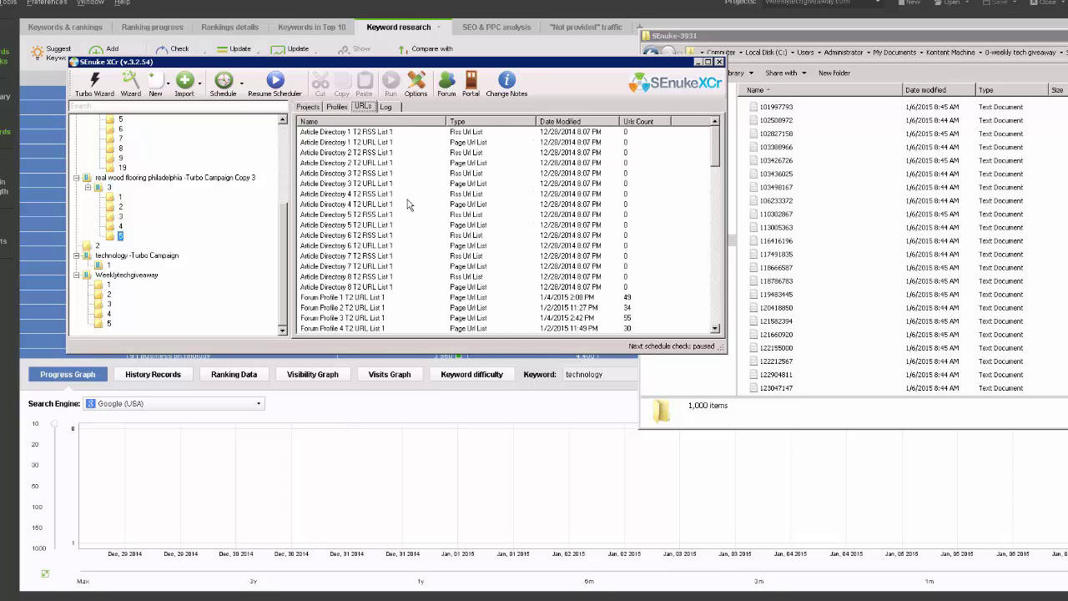
- Examine the URL lists and their URL counts for subcampaign 1 under real wood flooring philadelphia -Turbo Campaign Copy 3
{"action": "left_click", "coordinate": [109, 188]}
{"action": "left_click", "coordinate": [120, 197]}
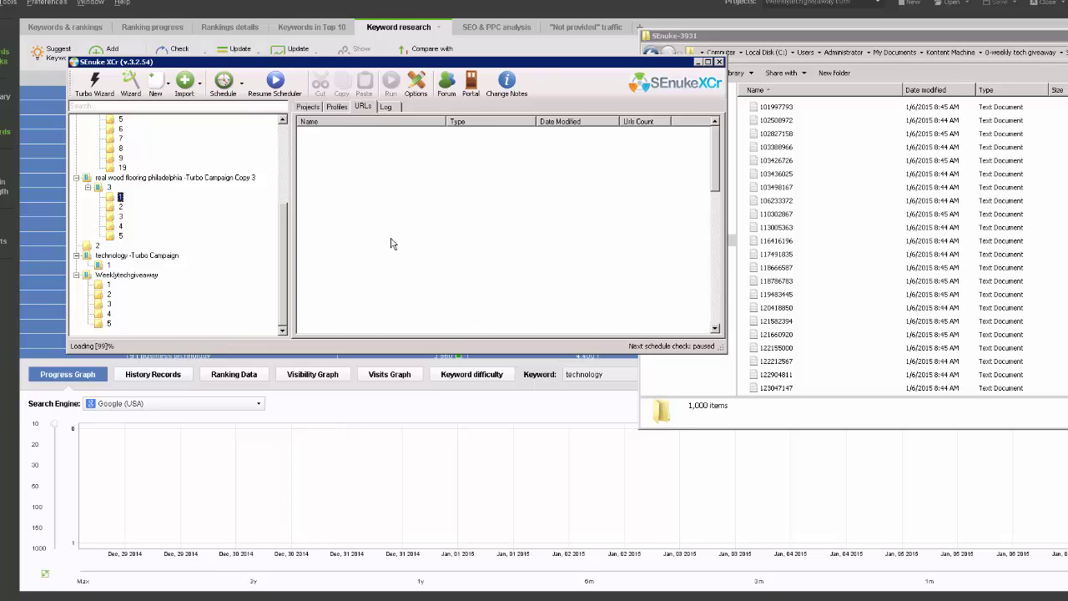
{"action": "scroll", "coordinate": [402, 265], "scroll_direction": "down", "scroll_amount": 12}
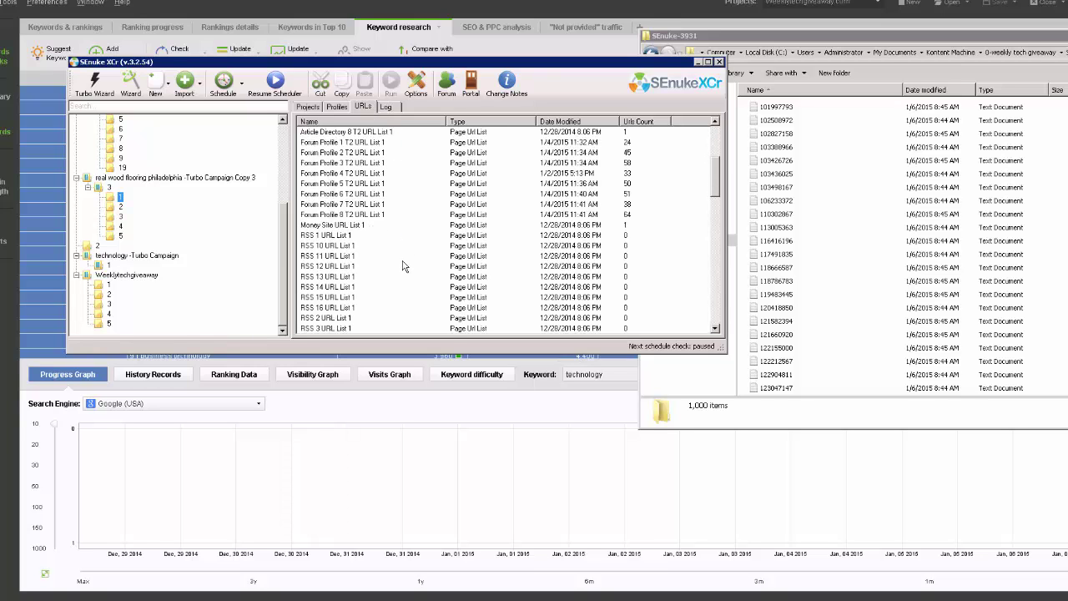
{"action": "scroll", "coordinate": [375, 269], "scroll_direction": "down", "scroll_amount": 8}
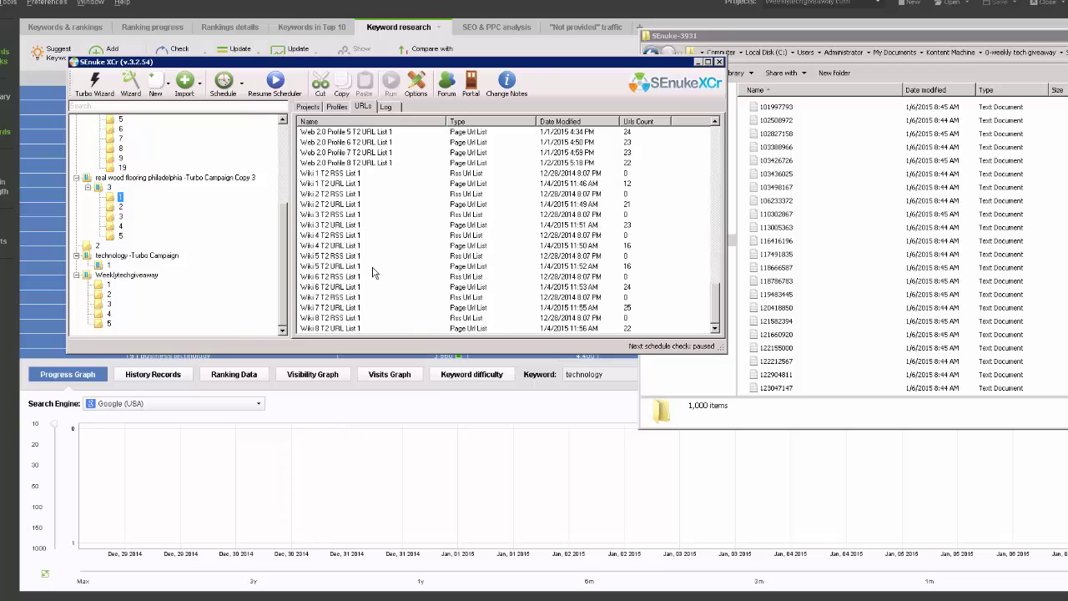
{"action": "scroll", "coordinate": [374, 275], "scroll_direction": "up", "scroll_amount": 6}
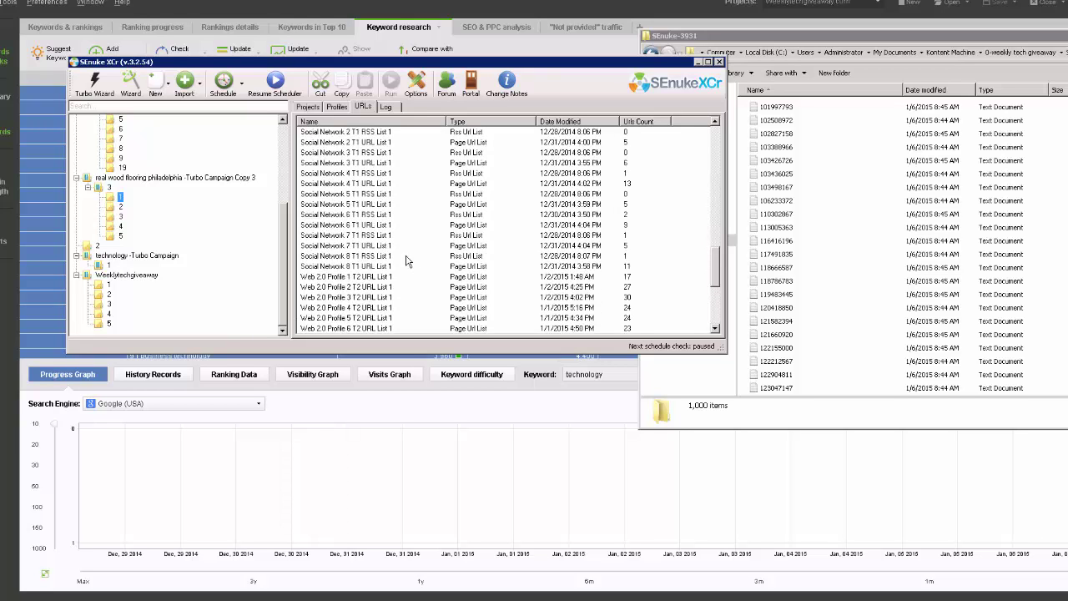
{"action": "scroll", "coordinate": [407, 270], "scroll_direction": "down", "scroll_amount": 1}
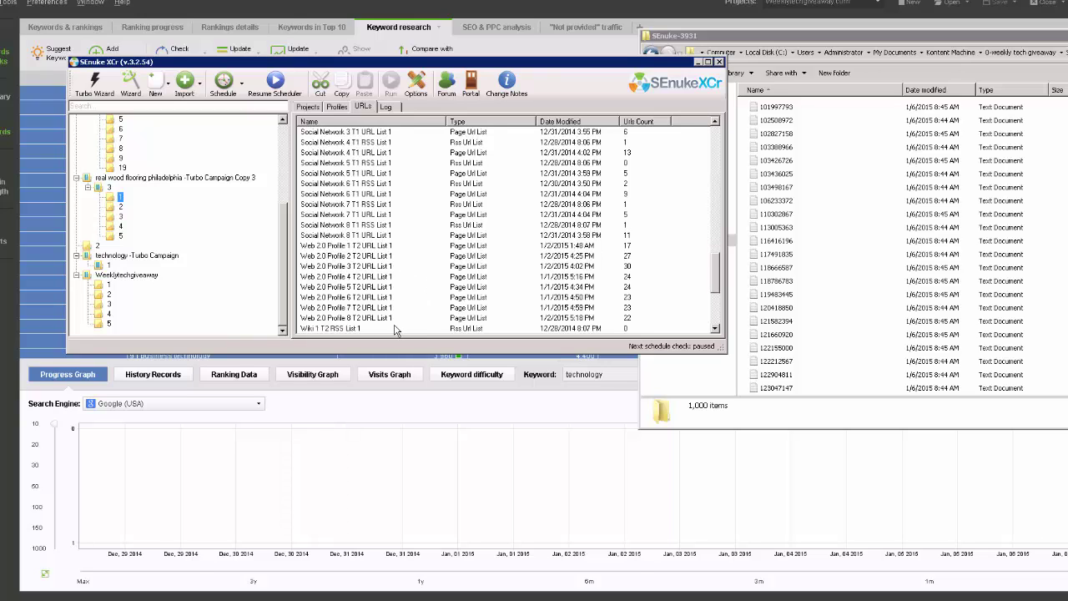
- Compare the URL counts of subcampaign 1's Web 2.0, wiki, article directory, social bookmarking and social network lists, including their RSS lists
{"action": "scroll", "coordinate": [361, 282], "scroll_direction": "up", "scroll_amount": 1}
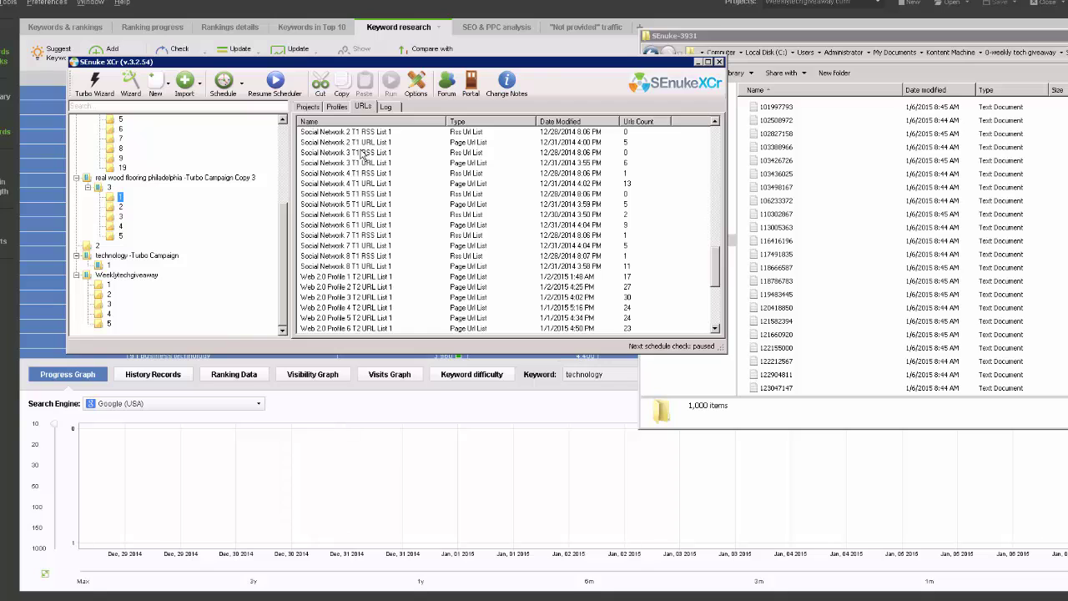
{"action": "scroll", "coordinate": [361, 154], "scroll_direction": "down", "scroll_amount": 7}
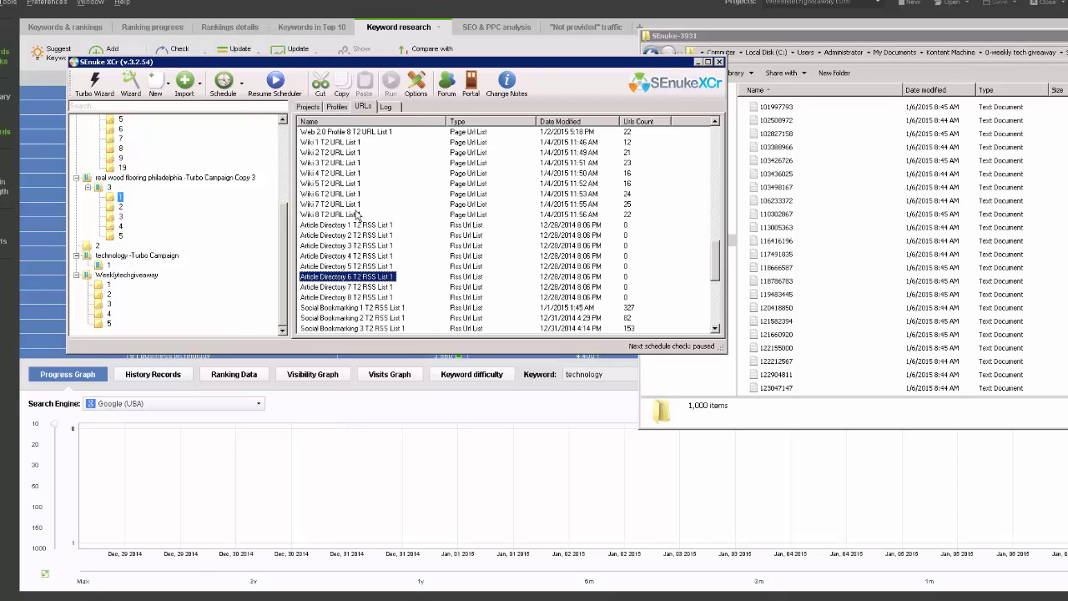
{"action": "scroll", "coordinate": [357, 215], "scroll_direction": "up", "scroll_amount": 1}
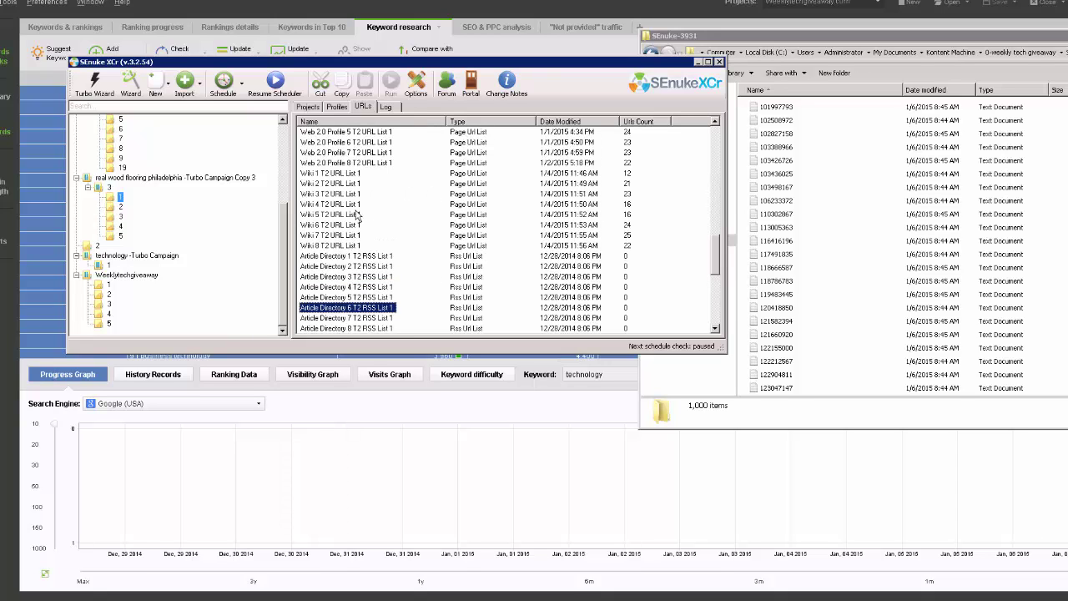
{"action": "scroll", "coordinate": [405, 241], "scroll_direction": "down", "scroll_amount": 5}
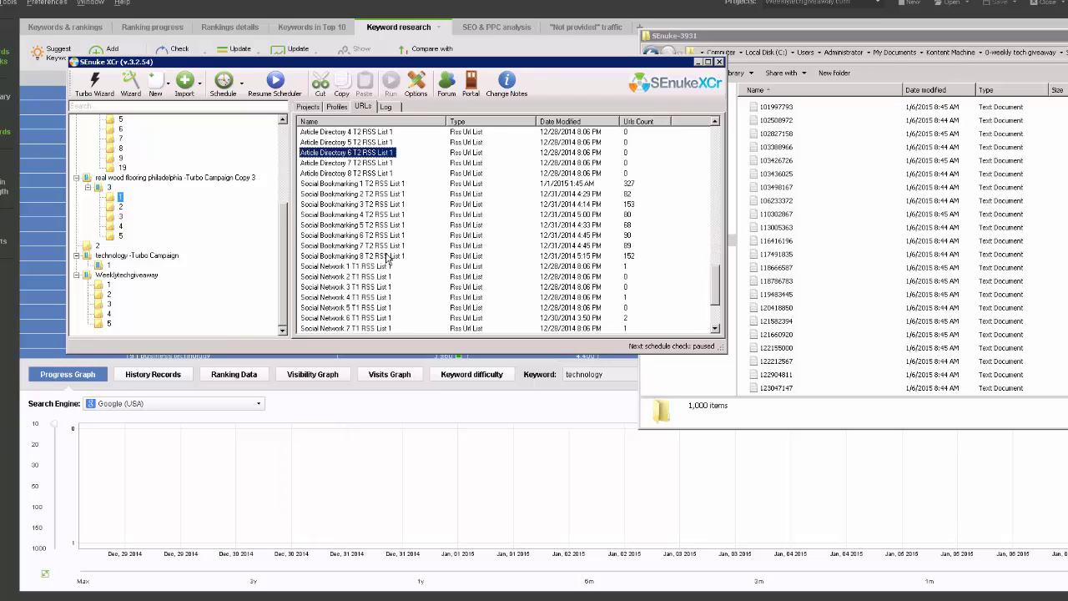
{"action": "scroll", "coordinate": [387, 261], "scroll_direction": "down", "scroll_amount": 1}
{"action": "left_click", "coordinate": [367, 236]}
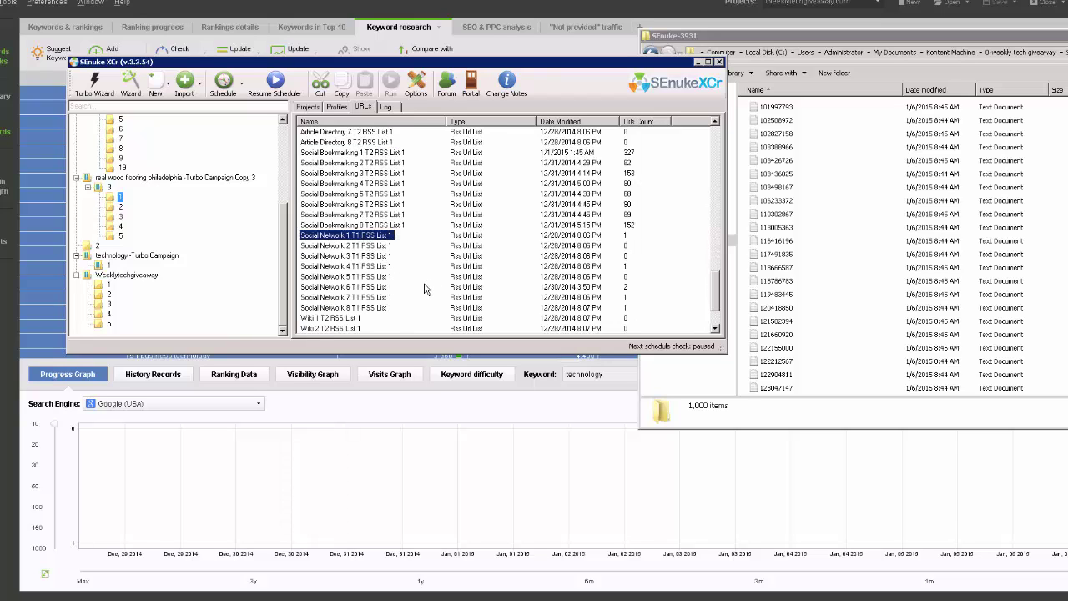
{"action": "scroll", "coordinate": [418, 292], "scroll_direction": "down", "scroll_amount": 2}
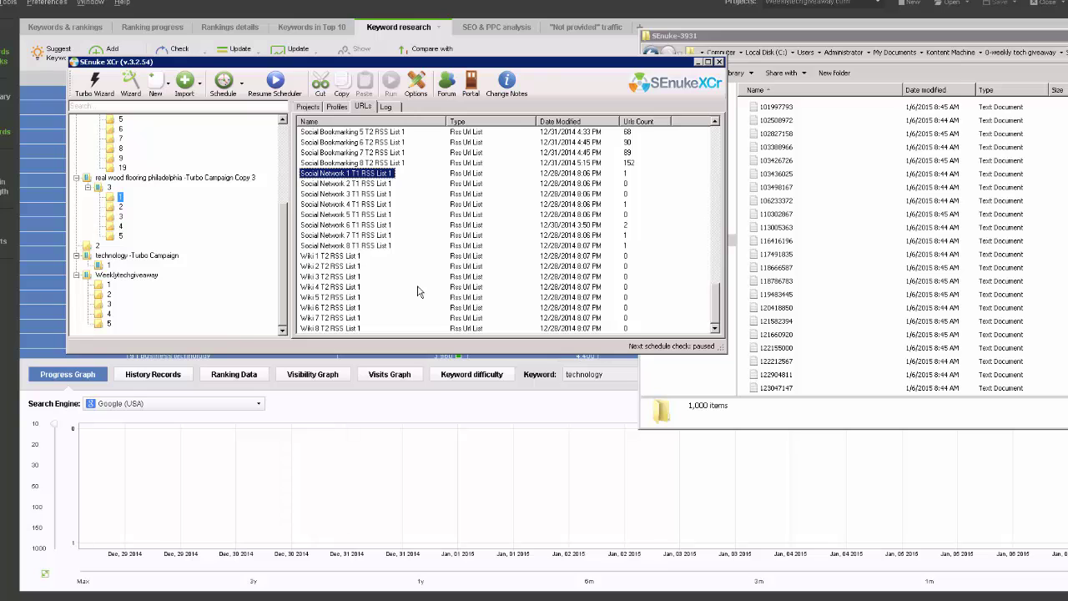
- Combine the page URL lists Social Network 1 T1 through Social Network 8 T1 of subcampaign 1 into one URL list
{"action": "scroll", "coordinate": [419, 291], "scroll_direction": "up", "scroll_amount": 12}
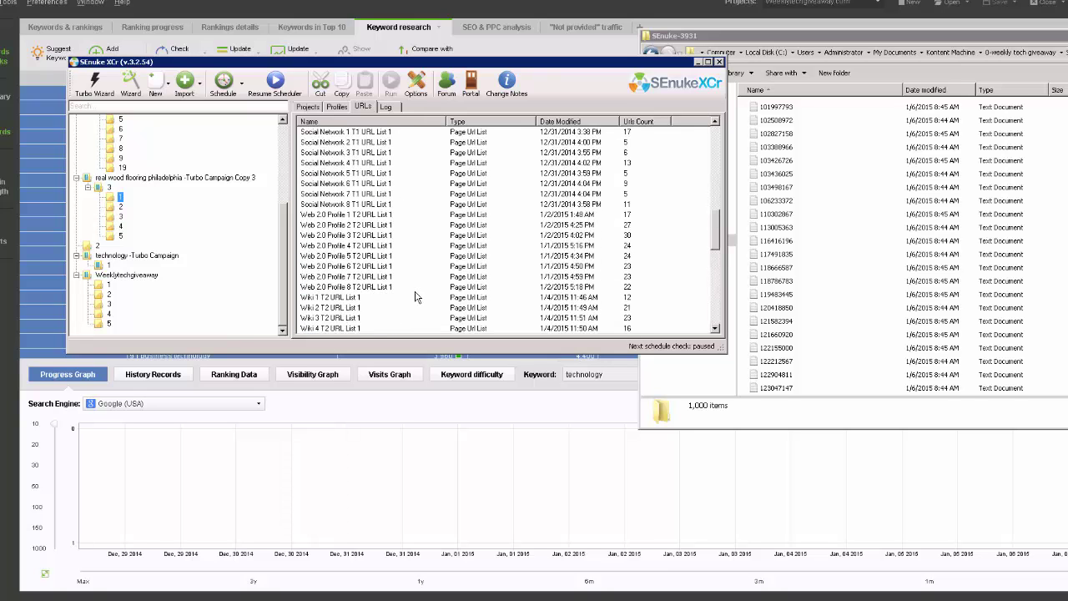
{"action": "scroll", "coordinate": [418, 296], "scroll_direction": "up", "scroll_amount": 5}
{"action": "scroll", "coordinate": [422, 302], "scroll_direction": "down", "scroll_amount": 2}
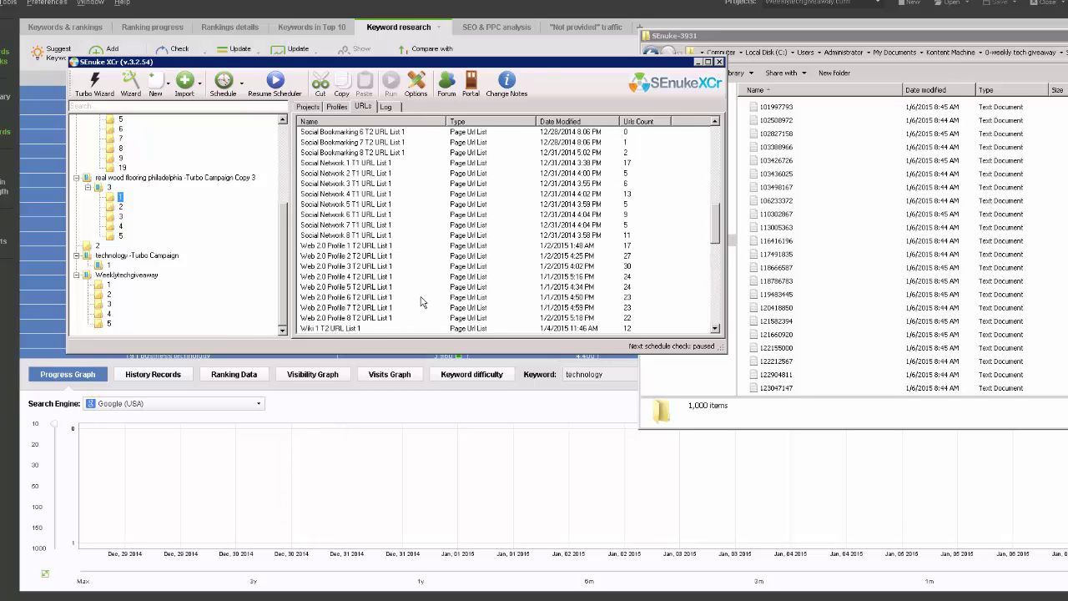
{"action": "scroll", "coordinate": [374, 282], "scroll_direction": "down", "scroll_amount": 2}
{"action": "left_click", "coordinate": [368, 256]}
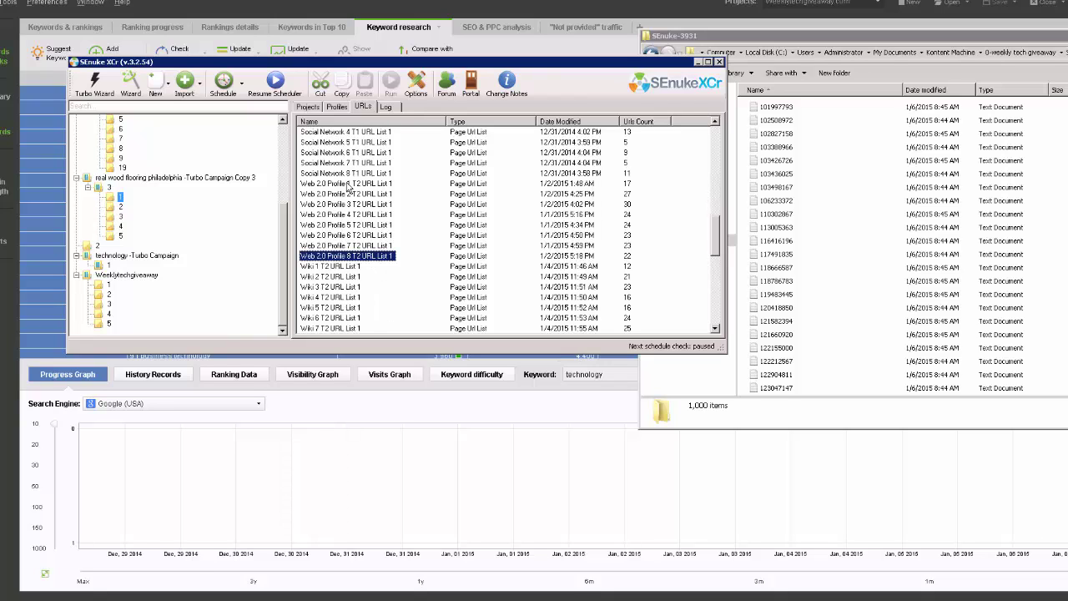
{"action": "left_click", "coordinate": [347, 185], "text": "shift"}
{"action": "scroll", "coordinate": [409, 200], "scroll_direction": "up", "scroll_amount": 2}
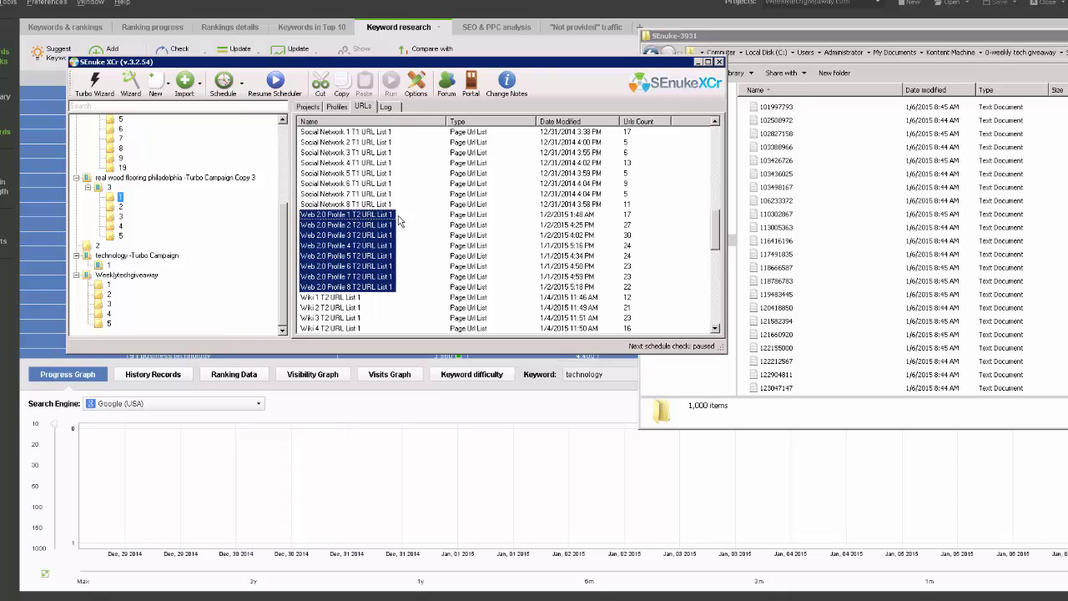
{"action": "left_click", "coordinate": [389, 235]}
{"action": "left_click", "coordinate": [392, 163], "text": "shift"}
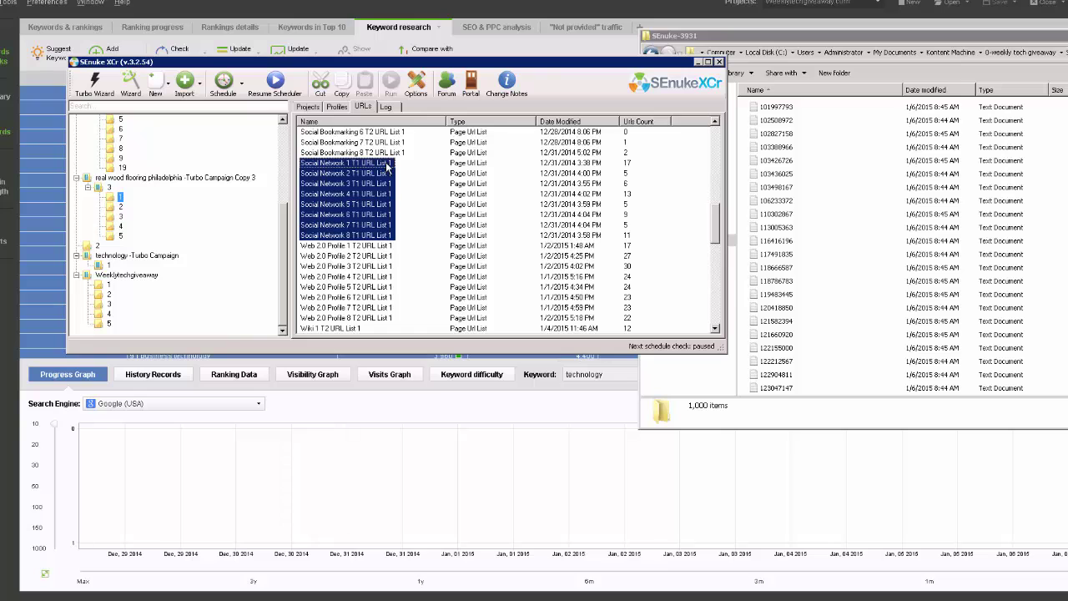
{"action": "right_click", "coordinate": [403, 165]}
{"action": "left_click", "coordinate": [405, 171]}
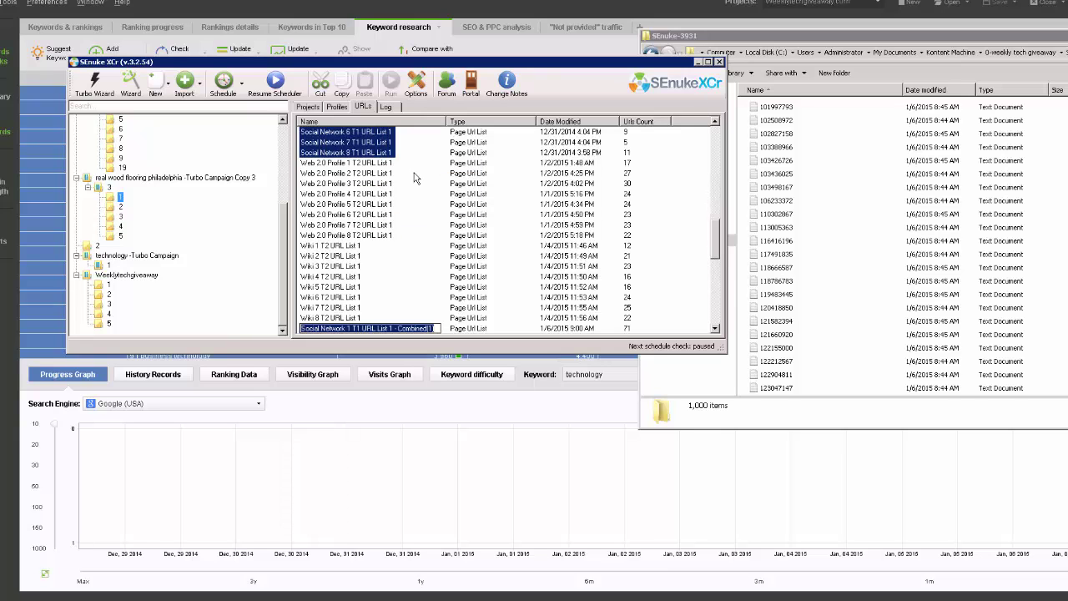
- Open the combined Social Network T1 URL list, widen its Url column to fit, and examine the collected URLs through to the last entry
{"action": "double_click", "coordinate": [321, 329]}
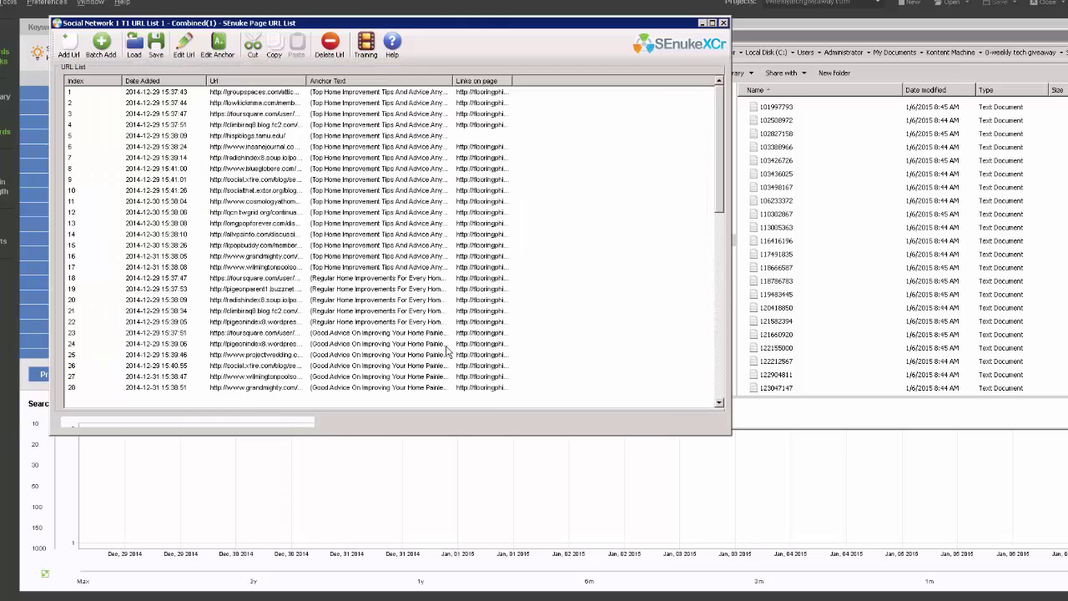
{"action": "left_click_drag", "start_coordinate": [332, 26], "coordinate": [649, 56]}
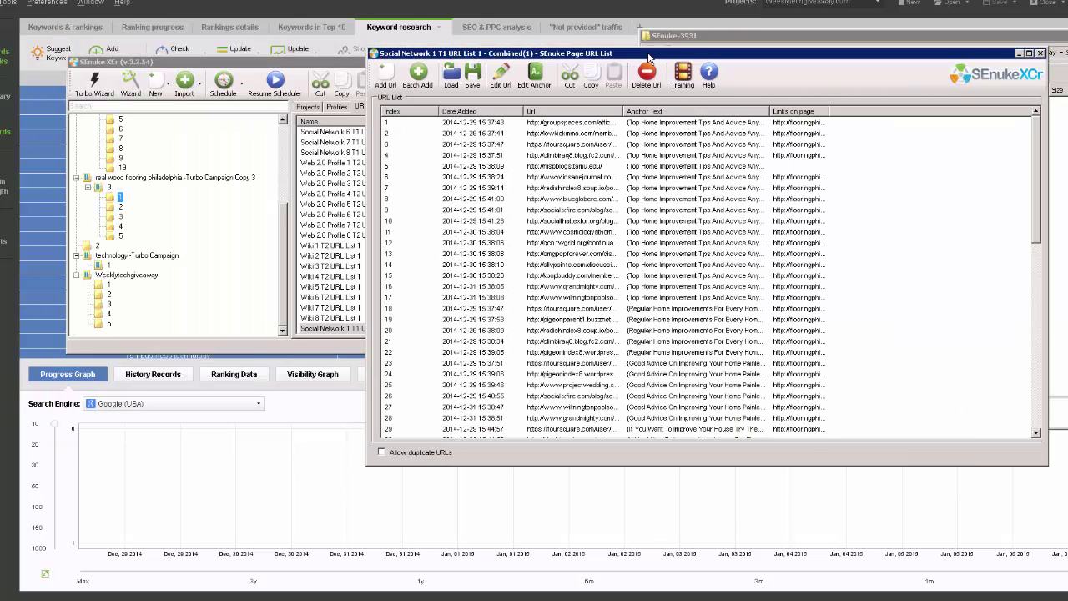
{"action": "double_click", "coordinate": [623, 111]}
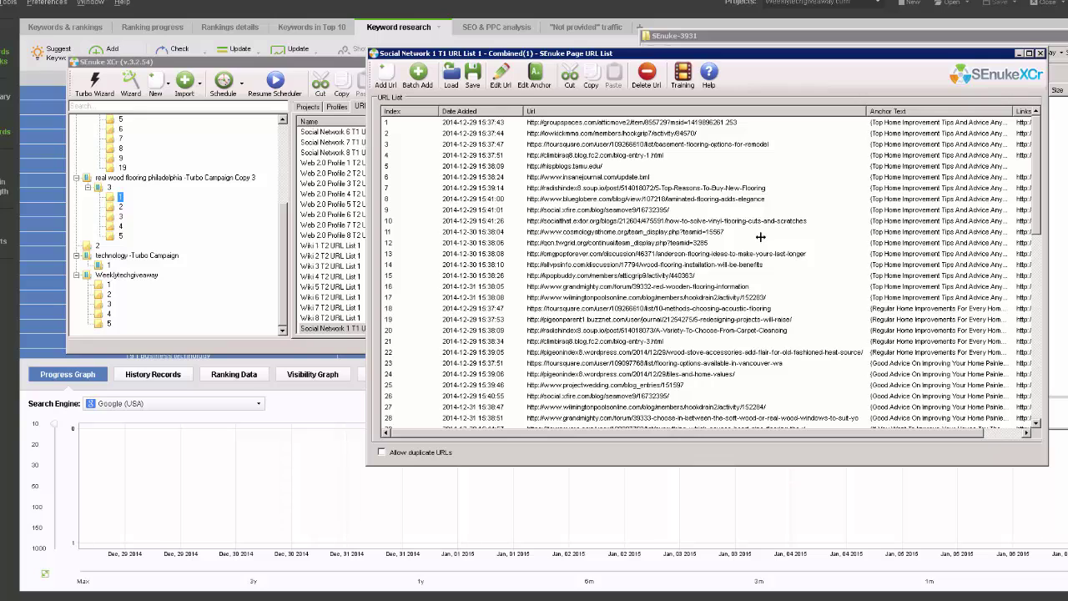
{"action": "left_click_drag", "start_coordinate": [618, 56], "coordinate": [556, 58]}
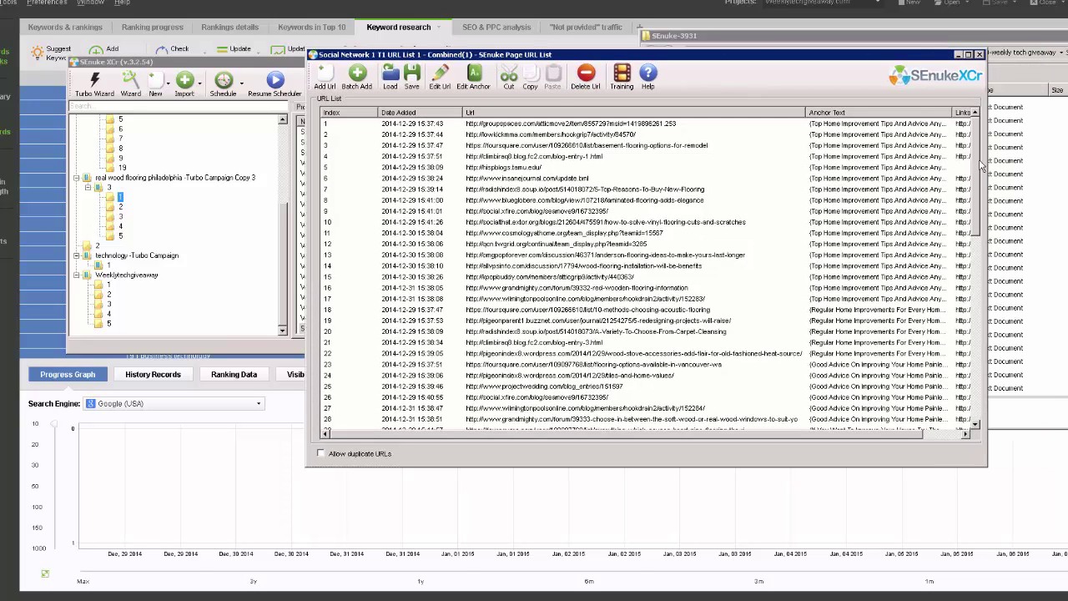
{"action": "left_click_drag", "start_coordinate": [981, 163], "coordinate": [981, 367]}
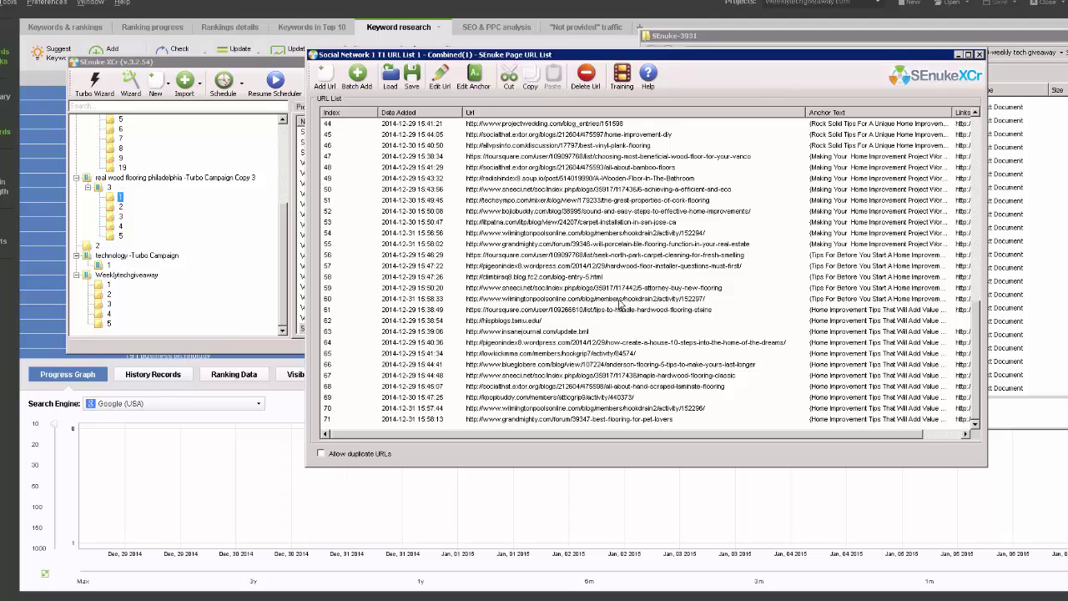
{"action": "left_click", "coordinate": [550, 192]}
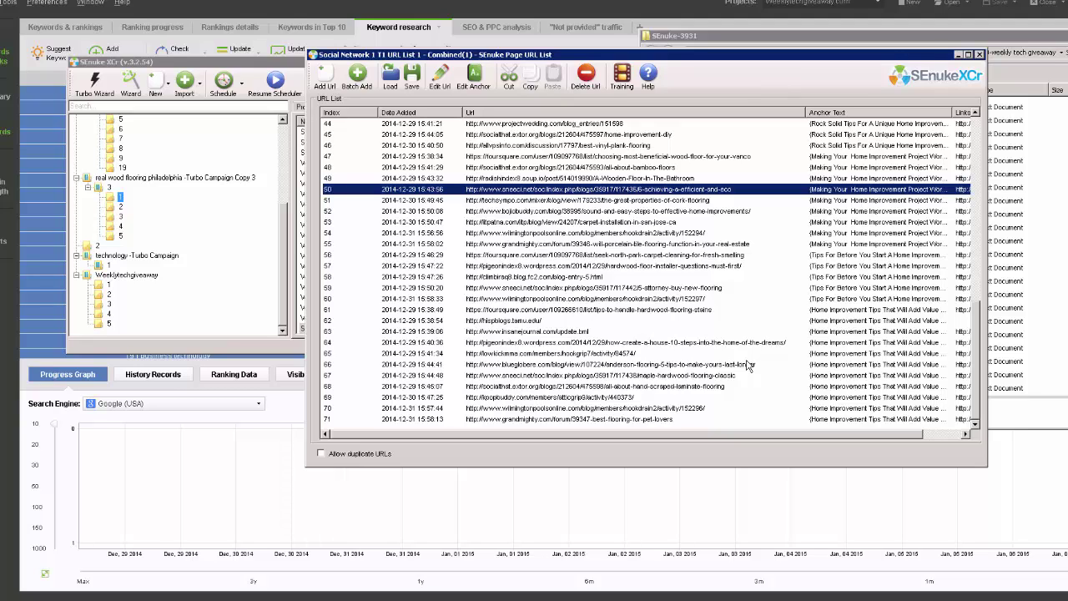
{"action": "left_click_drag", "start_coordinate": [460, 55], "coordinate": [431, 53]}
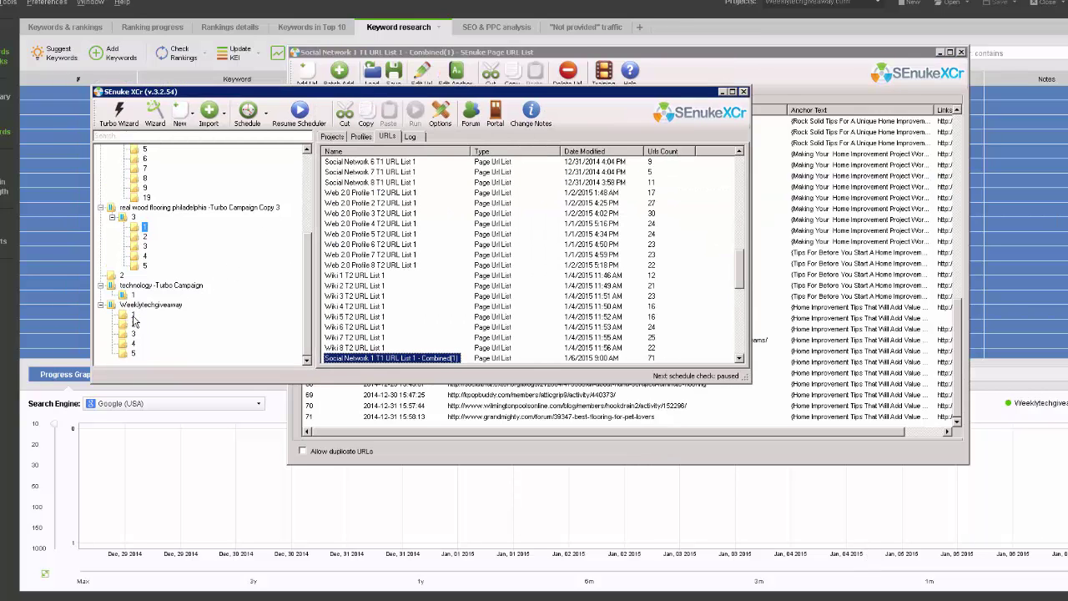
- Return to the main SEnuke XCr window and view the URL lists and projects of Weeklytechgiveaway subcampaign 1
{"action": "left_click", "coordinate": [133, 317]}
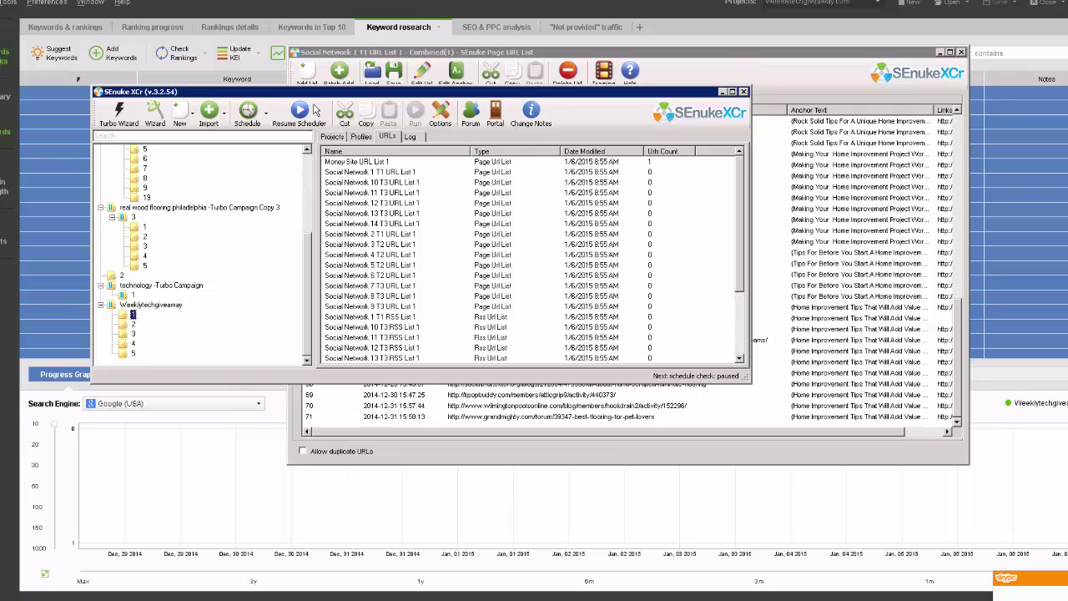
{"action": "left_click_drag", "start_coordinate": [313, 97], "coordinate": [362, 95]}
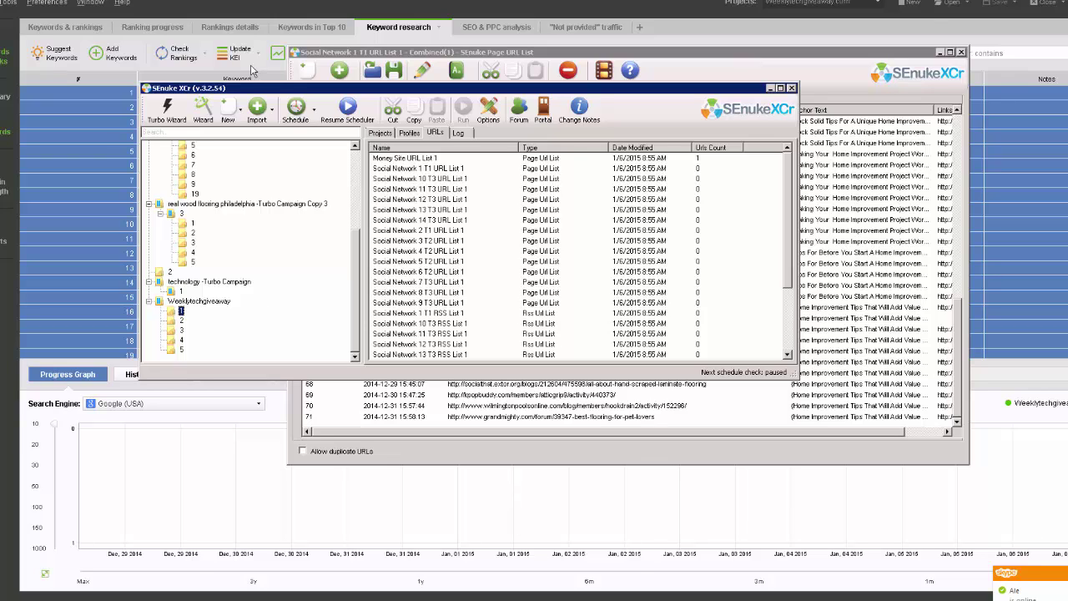
{"action": "left_click_drag", "start_coordinate": [280, 87], "coordinate": [300, 78]}
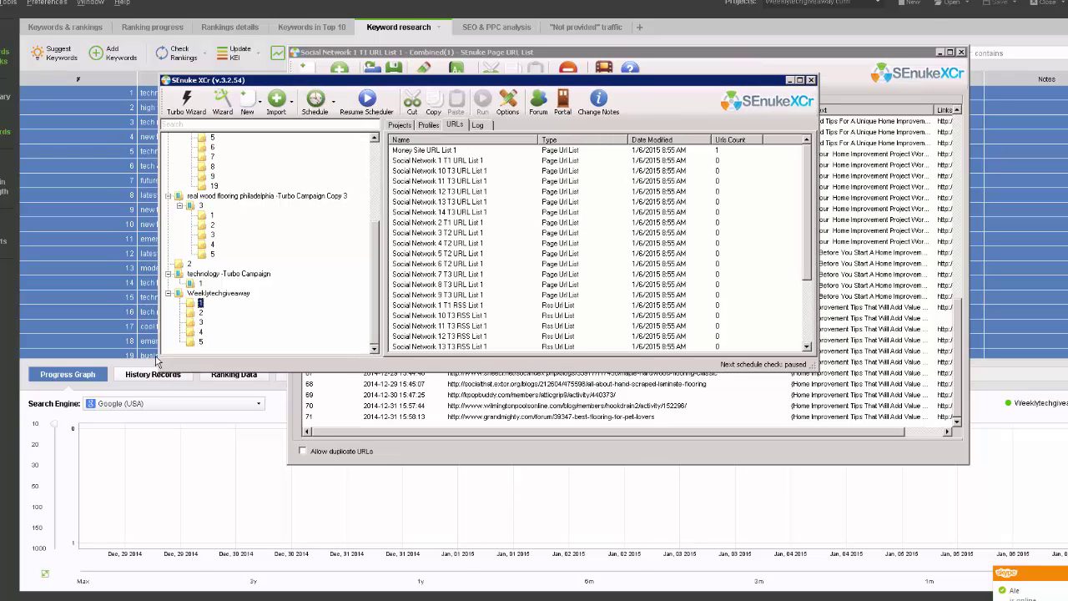
{"action": "left_click", "coordinate": [202, 296]}
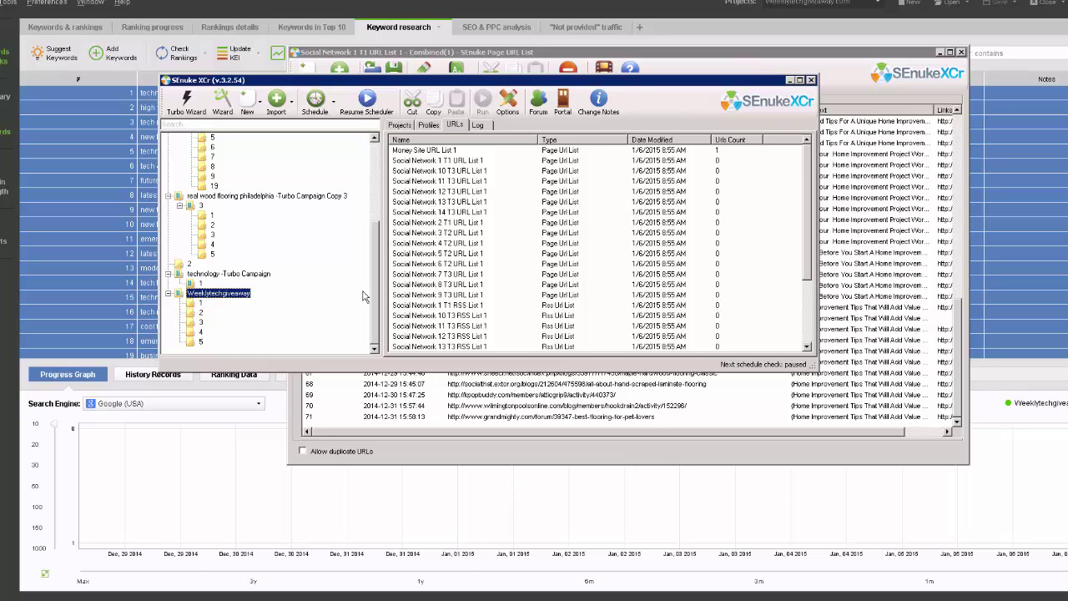
{"action": "left_click", "coordinate": [201, 304]}
{"action": "left_click", "coordinate": [404, 126]}
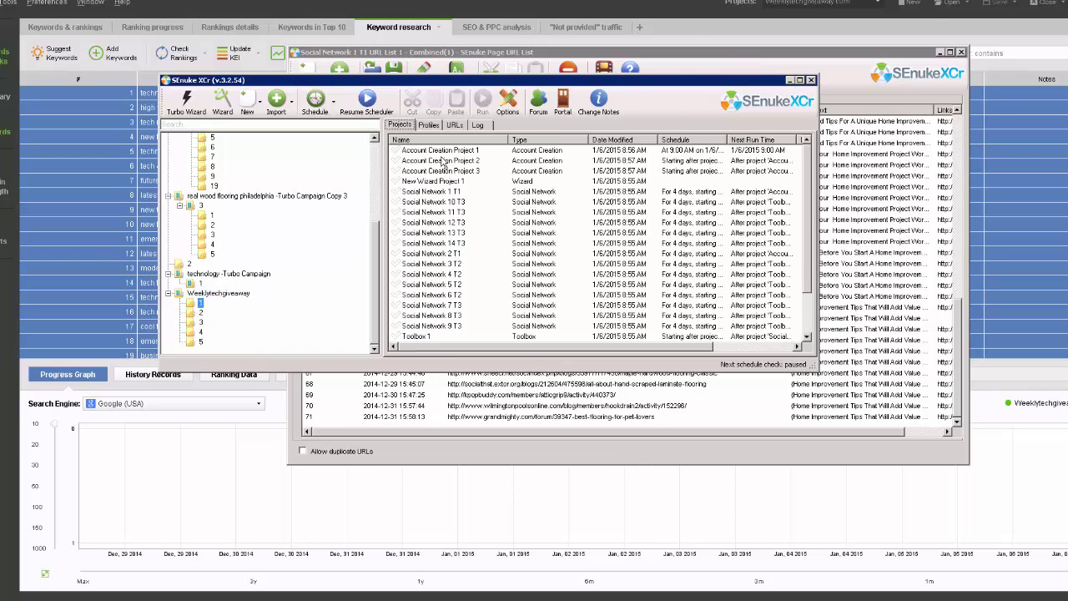
- Open Account Creation Project 1 of Weeklytechgiveaway subcampaign 1, toggle the selection of all sites, and close the project
{"action": "double_click", "coordinate": [439, 150]}
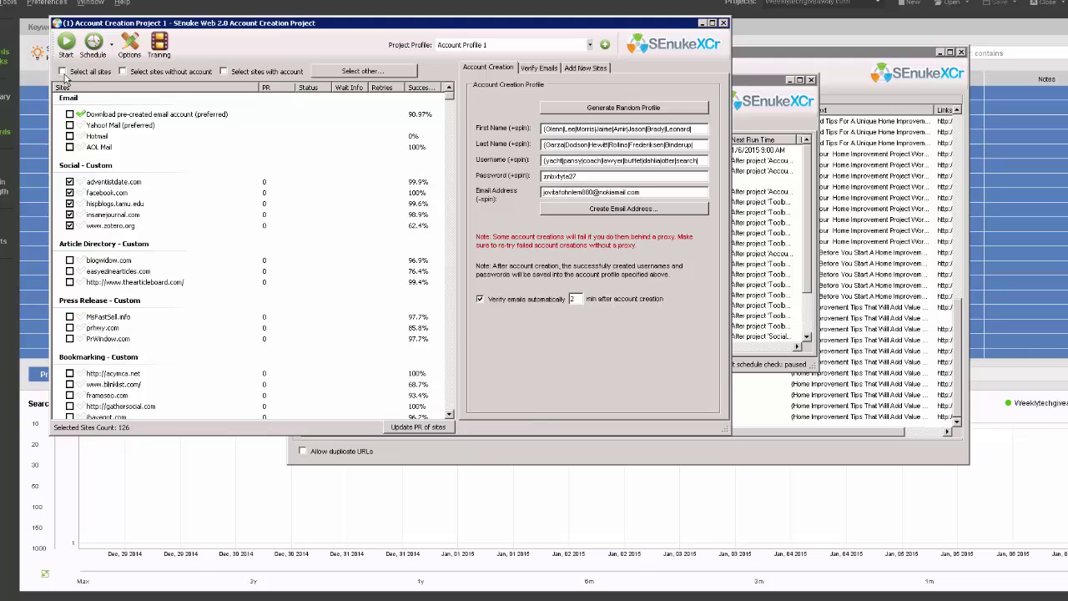
{"action": "left_click", "coordinate": [63, 72]}
{"action": "left_click", "coordinate": [723, 23]}
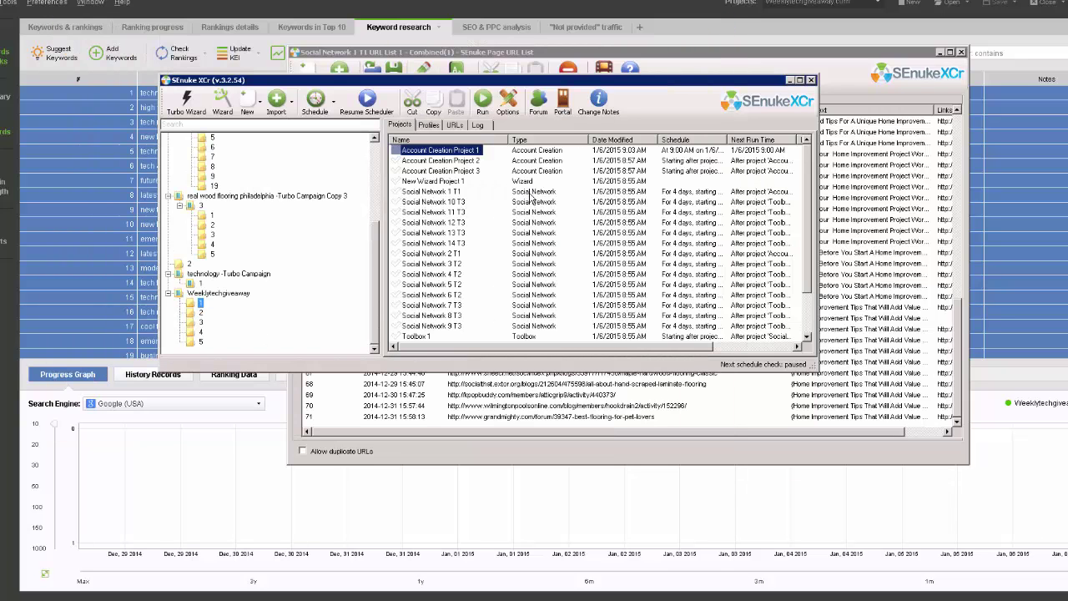
- Examine the selected social sites and the article directory and social network selection options in Account Creation Project 2, then close it
{"action": "double_click", "coordinate": [417, 160]}
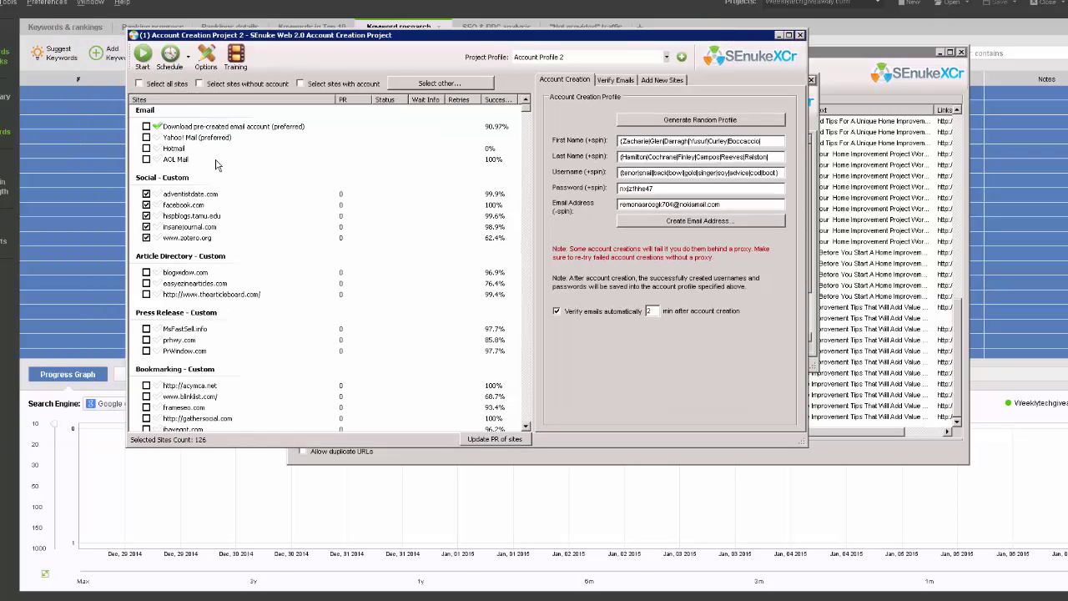
{"action": "left_click_drag", "start_coordinate": [526, 106], "coordinate": [526, 139]}
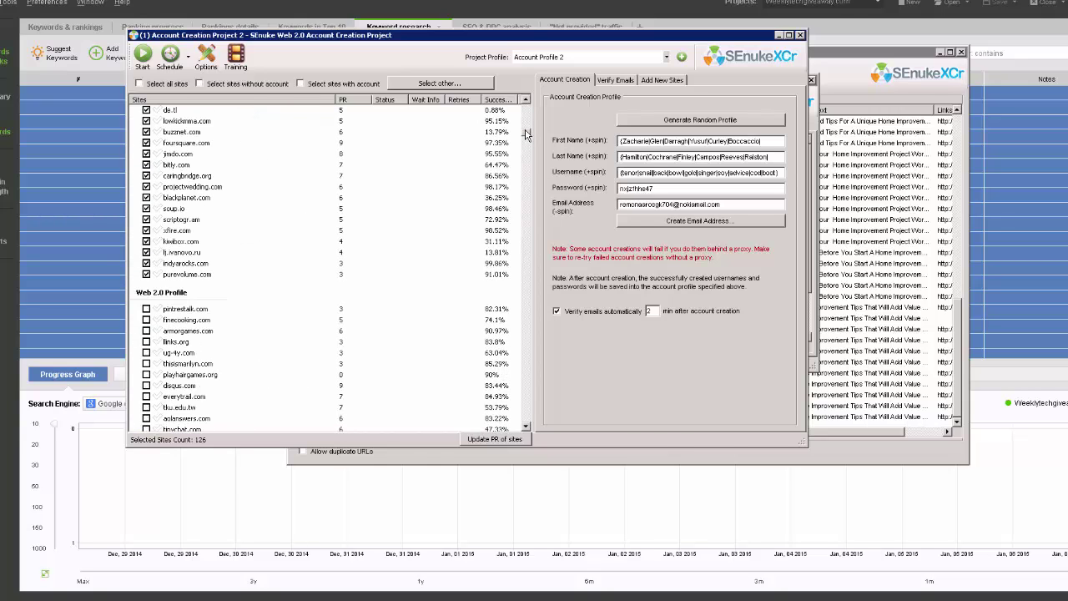
{"action": "scroll", "coordinate": [380, 167], "scroll_direction": "up", "scroll_amount": 3}
{"action": "scroll", "coordinate": [276, 247], "scroll_direction": "up", "scroll_amount": 1}
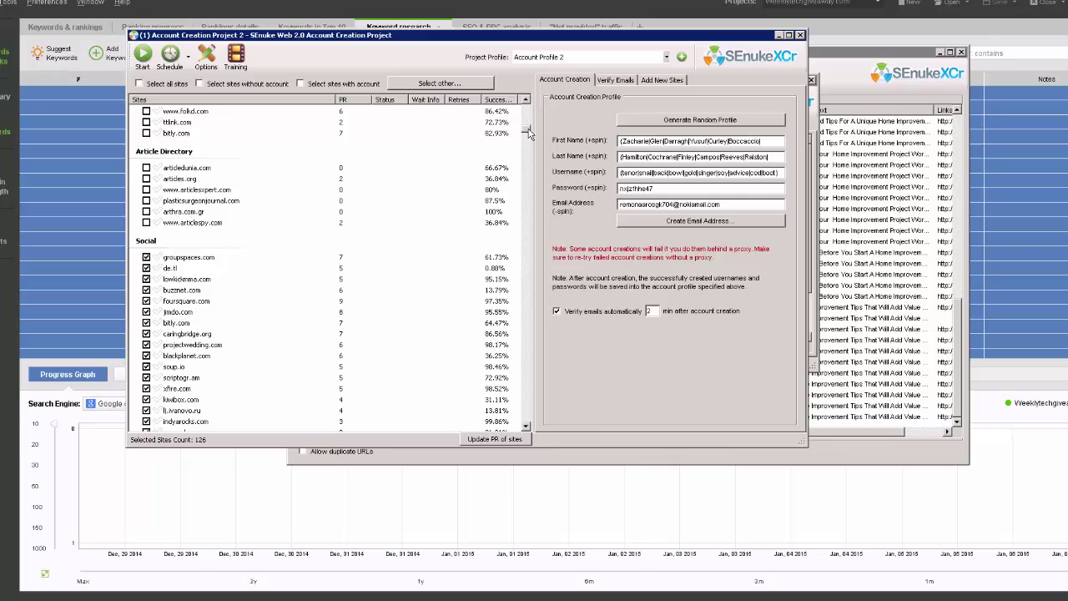
{"action": "left_click_drag", "start_coordinate": [528, 133], "coordinate": [529, 141]}
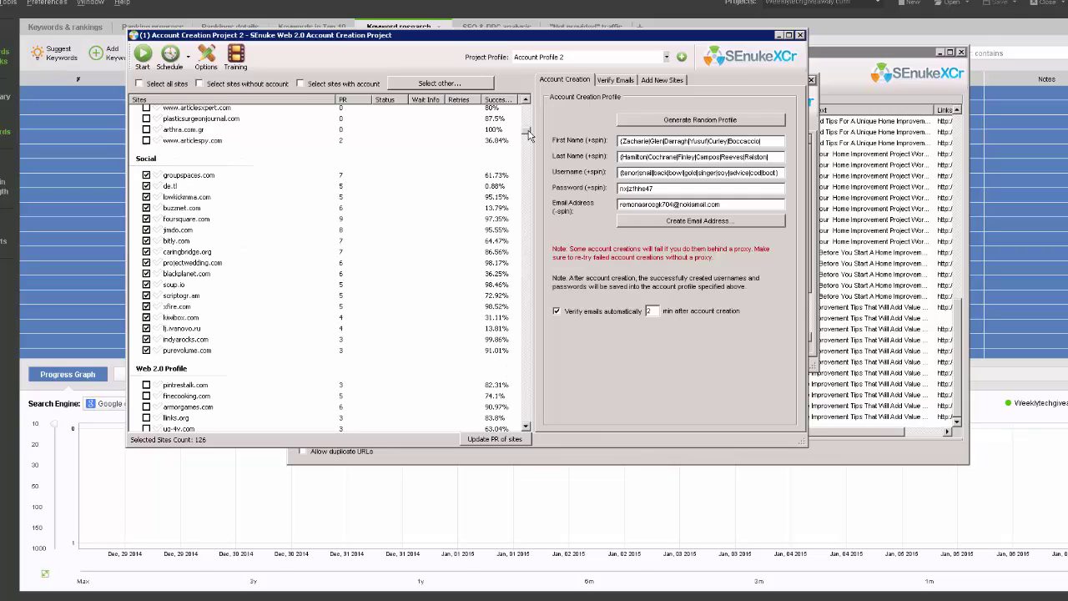
{"action": "left_click", "coordinate": [447, 84]}
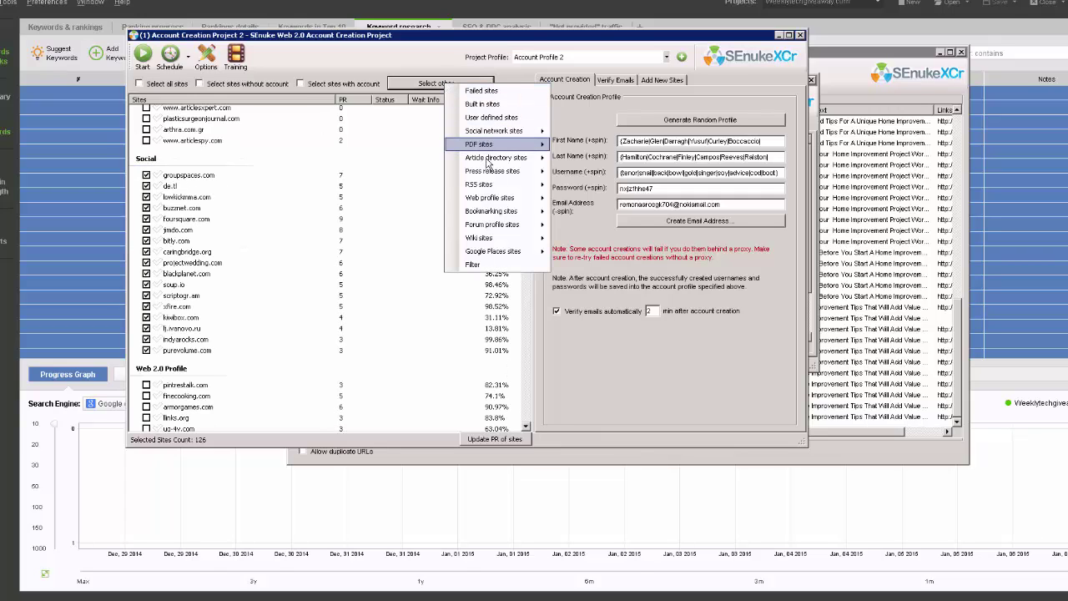
{"action": "mouse_move", "coordinate": [488, 161]}
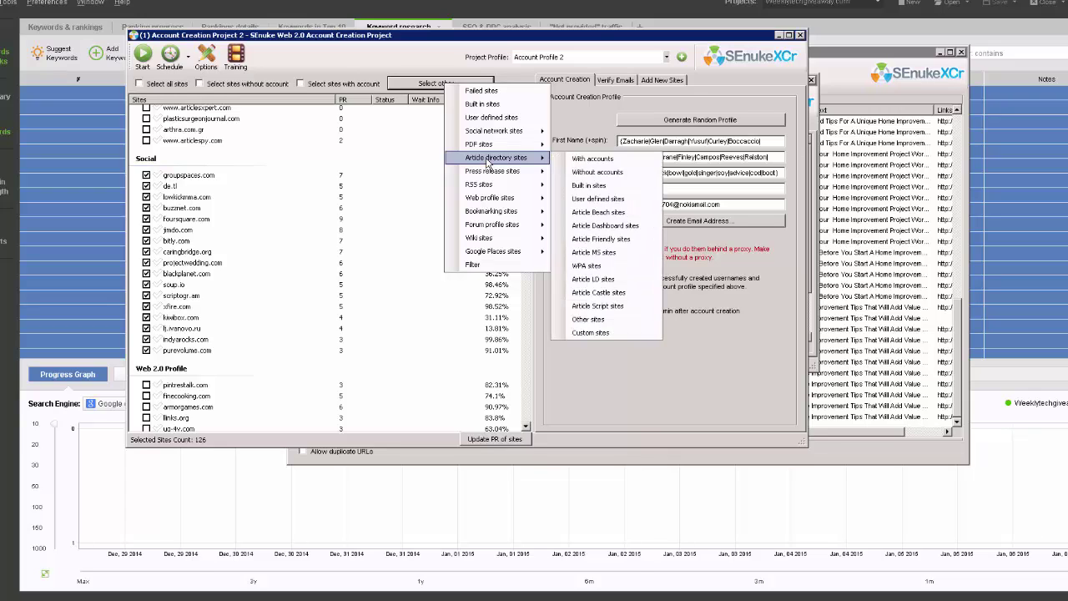
{"action": "mouse_move", "coordinate": [509, 134]}
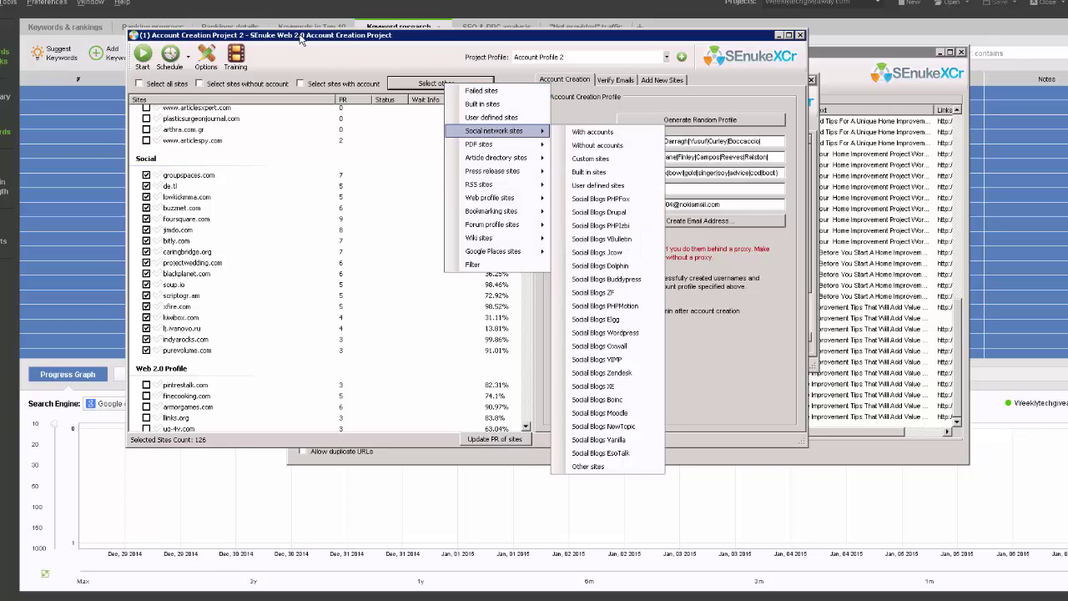
{"action": "left_click", "coordinate": [303, 192]}
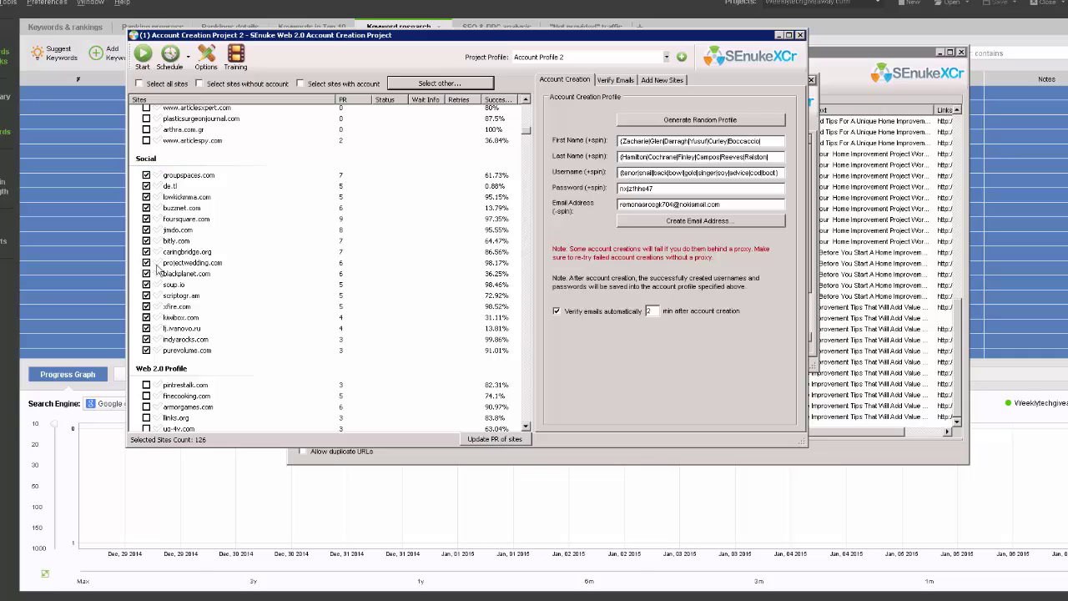
{"action": "left_click", "coordinate": [802, 35]}
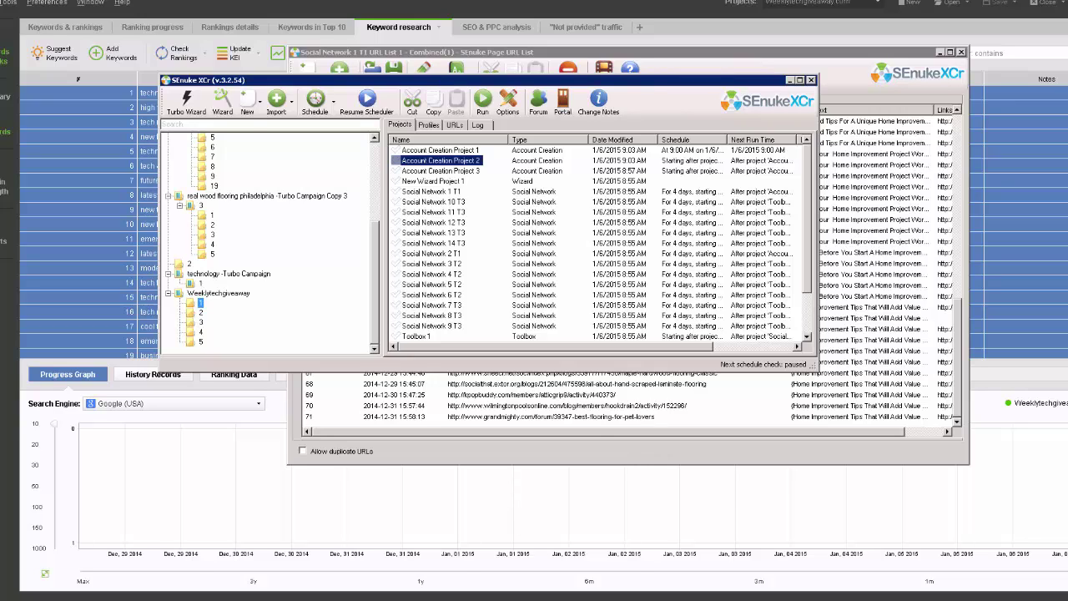
- Open the program options, review the primary and backup captcha service settings, and close the options without saving
{"action": "left_click", "coordinate": [508, 102]}
{"action": "left_click", "coordinate": [318, 70]}
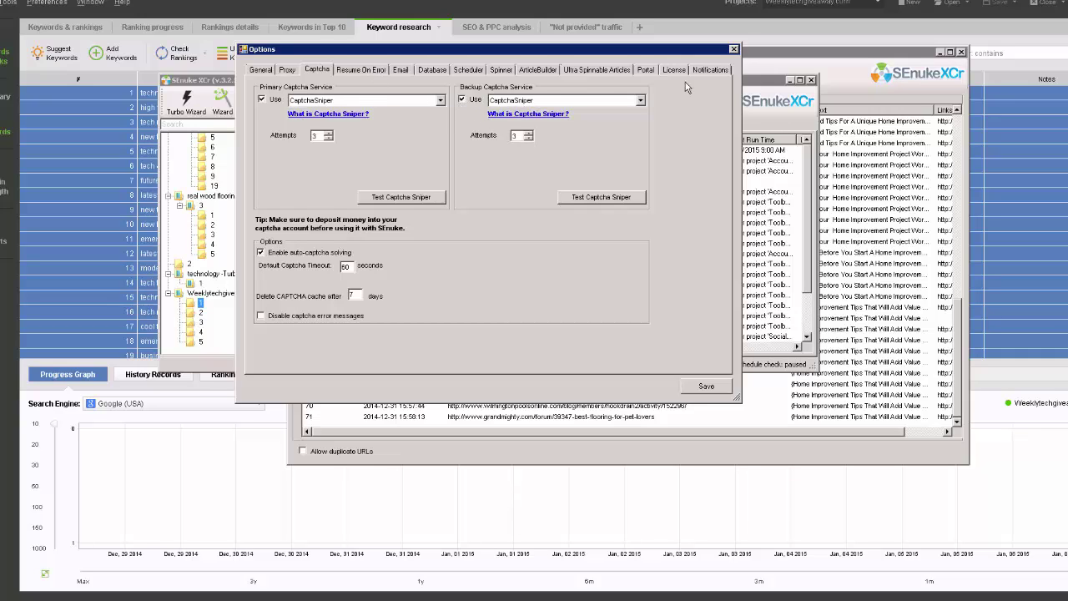
{"action": "left_click_drag", "start_coordinate": [483, 49], "coordinate": [501, 47]}
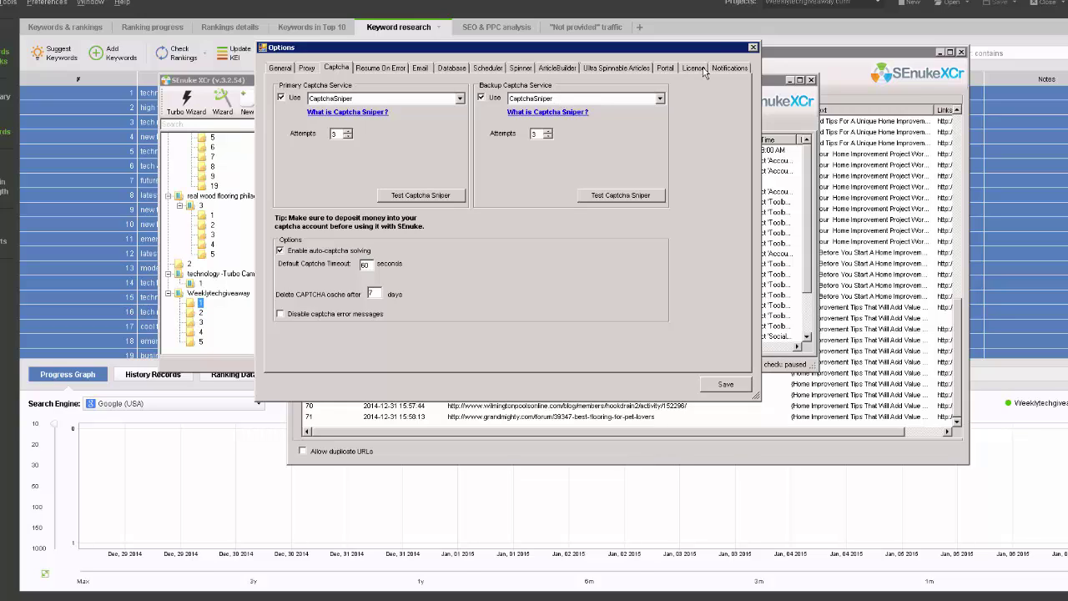
{"action": "left_click", "coordinate": [753, 48]}
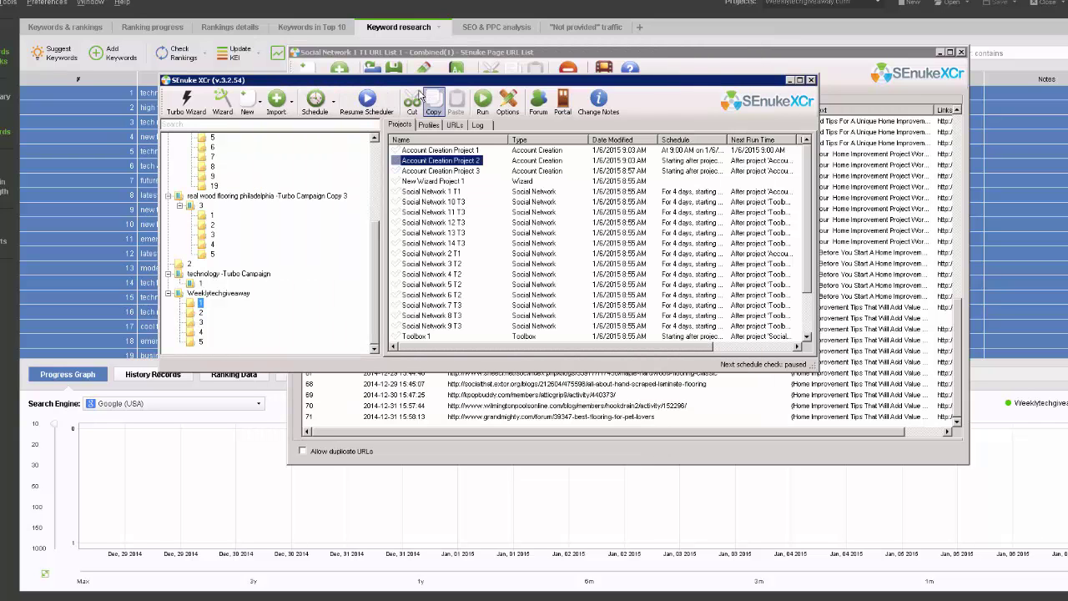
{"action": "left_click_drag", "start_coordinate": [424, 86], "coordinate": [449, 81]}
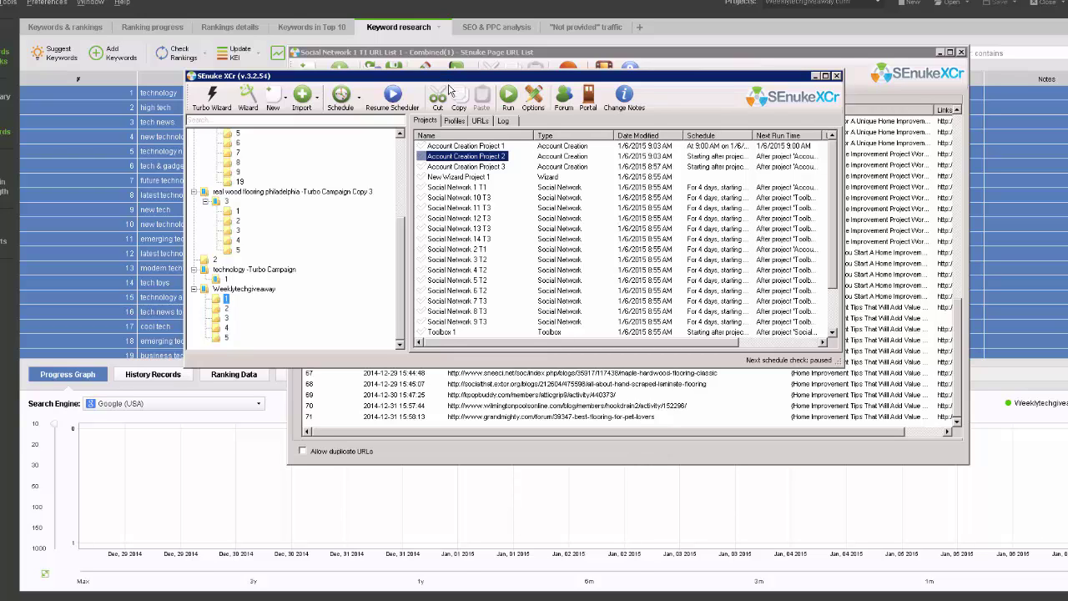
{"action": "left_click_drag", "start_coordinate": [449, 81], "coordinate": [448, 88]}
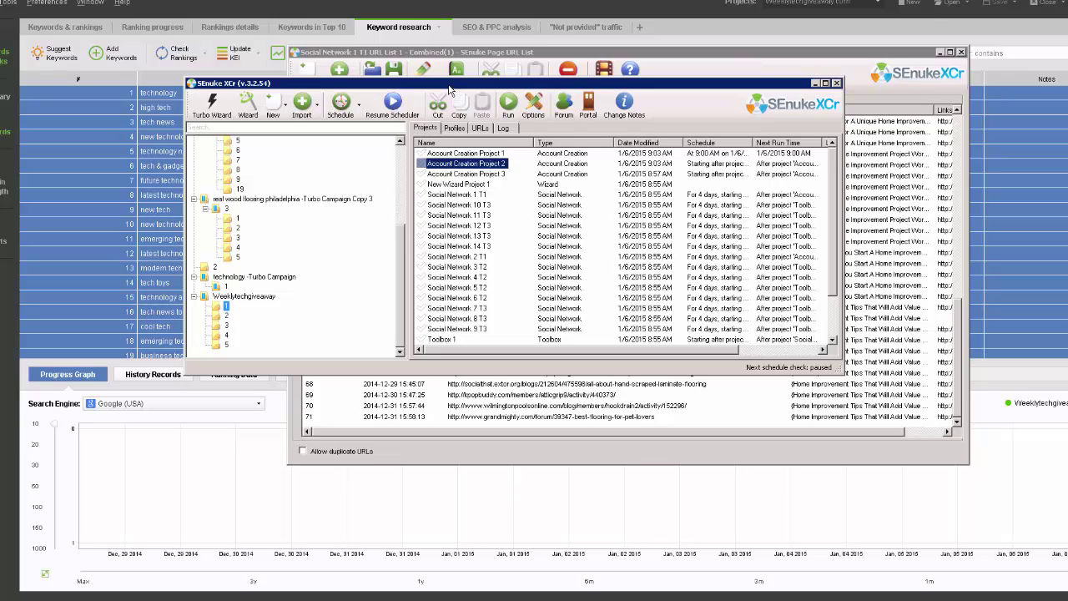
{"action": "left_click_drag", "start_coordinate": [449, 86], "coordinate": [451, 111]}
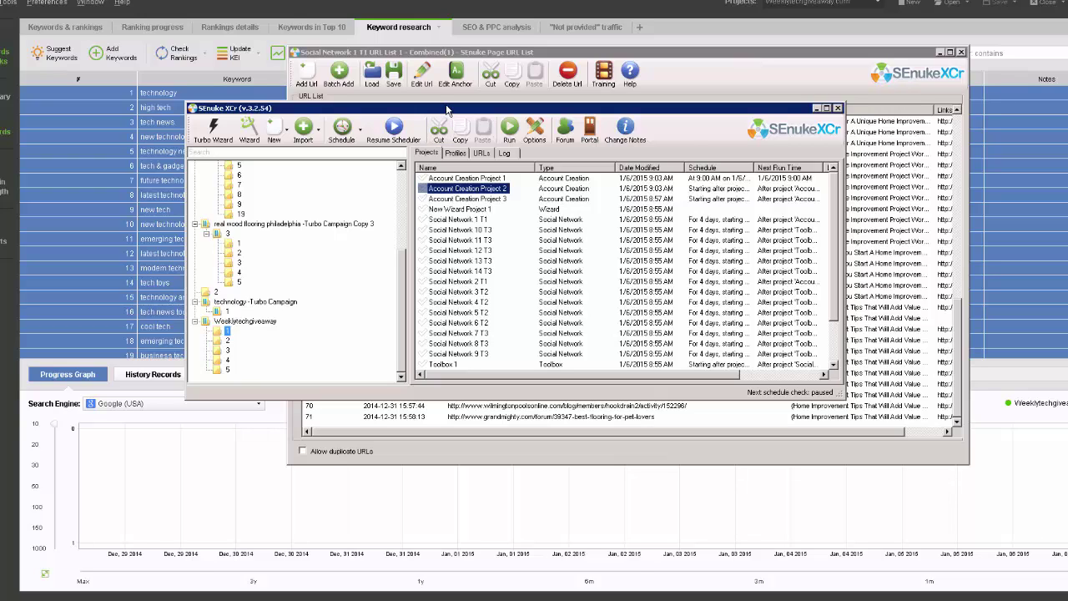
{"action": "left_click_drag", "start_coordinate": [448, 109], "coordinate": [432, 113]}
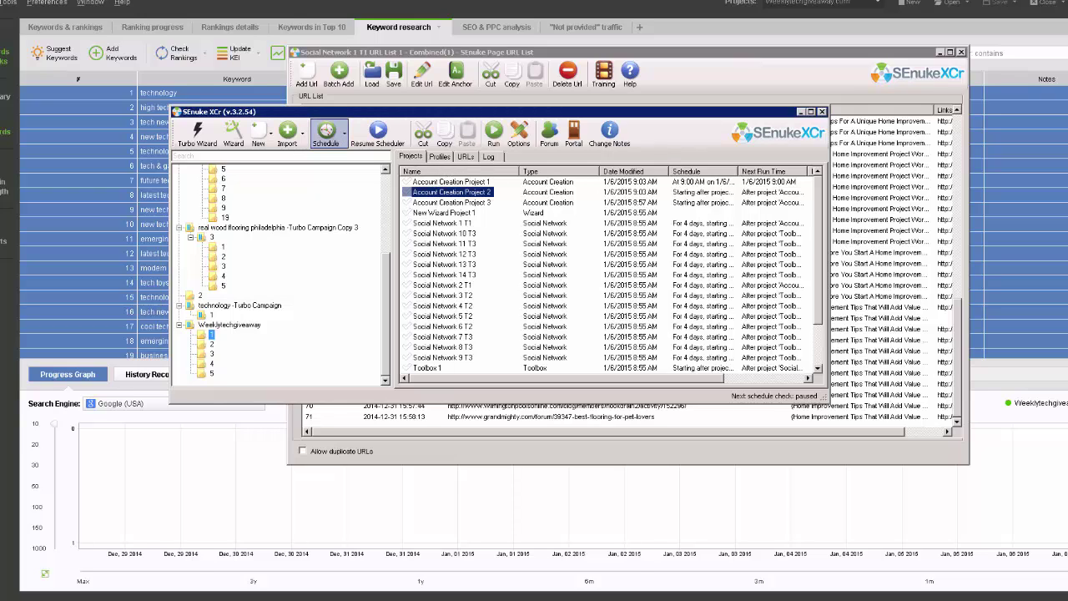
- Switch to the keyword research window of the Weeklytechgiveaway.com project to view its keyword list
{"action": "left_click", "coordinate": [177, 10]}
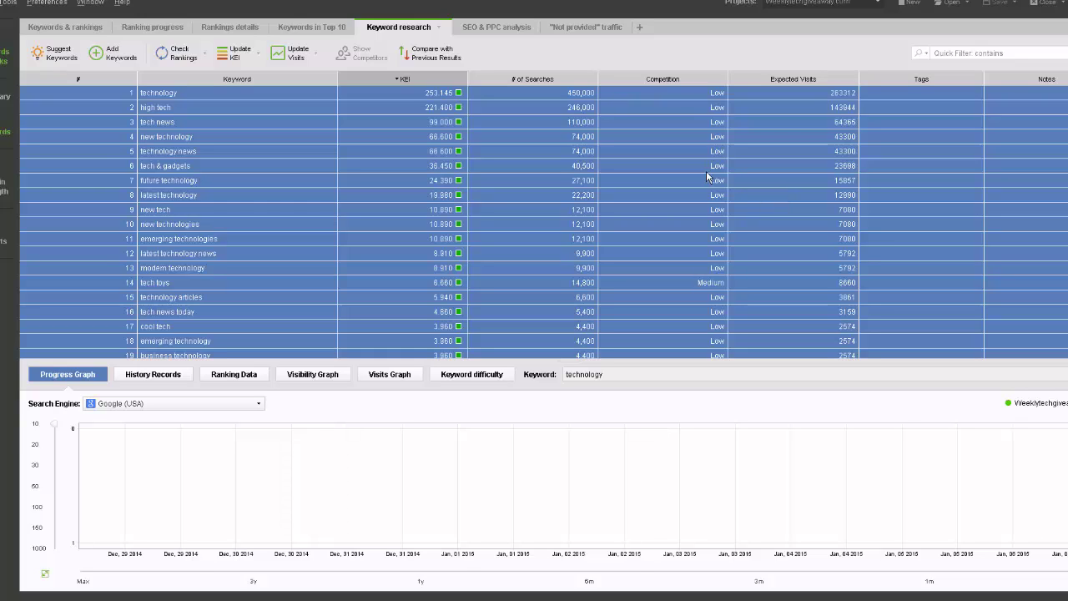
{"action": "mouse_move", "coordinate": [707, 176]}
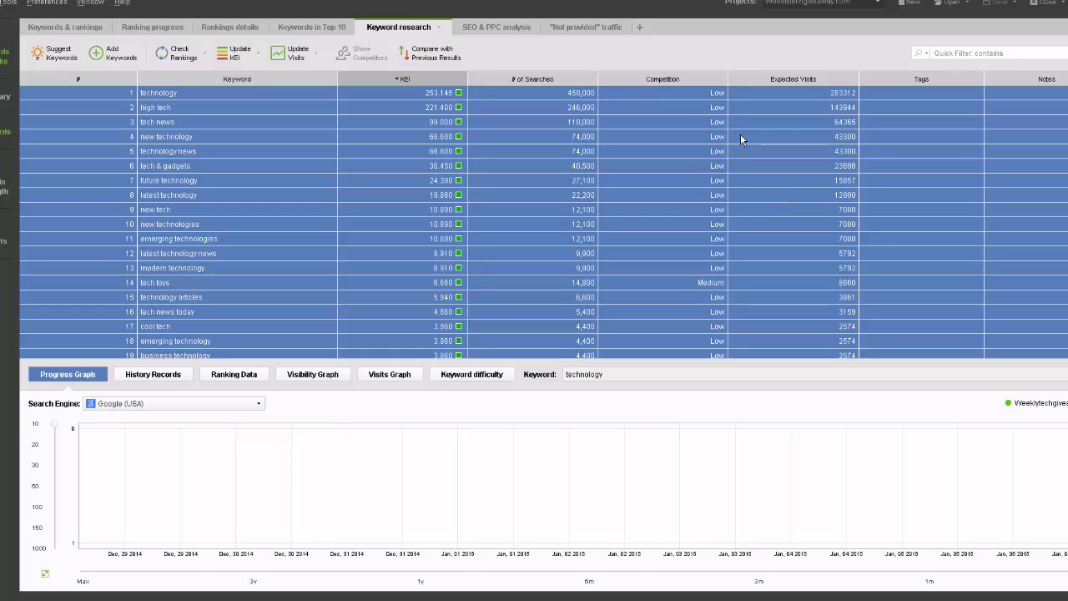